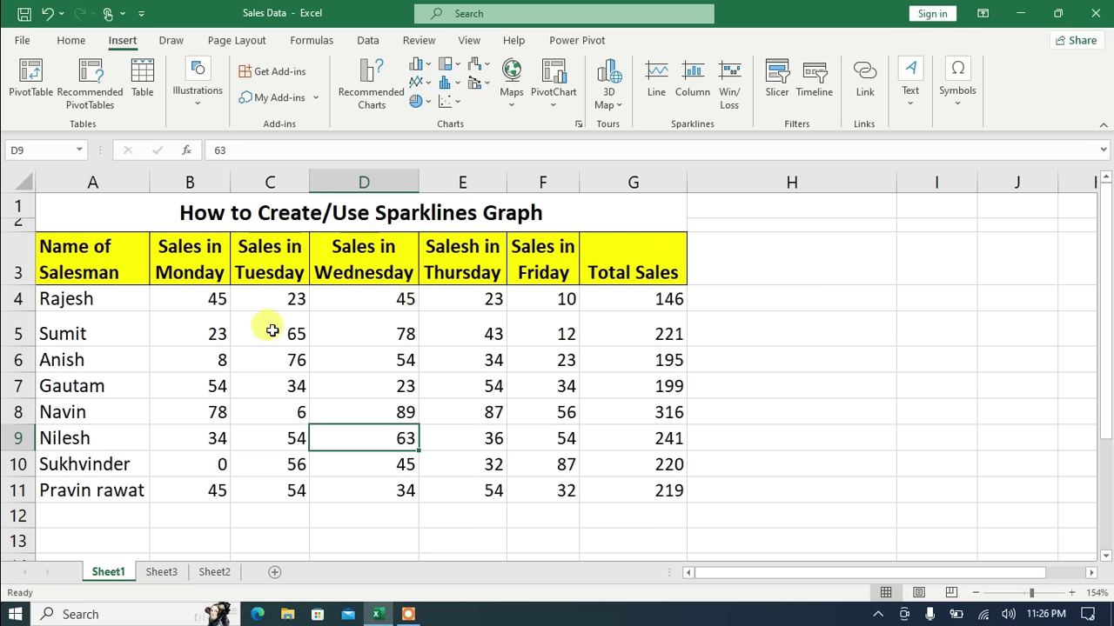
# Step: Select the sales range A3:G11 and start a PivotTable placed on a new worksheet
pyautogui.moveTo(59, 250); pyautogui.dragTo(670, 491)
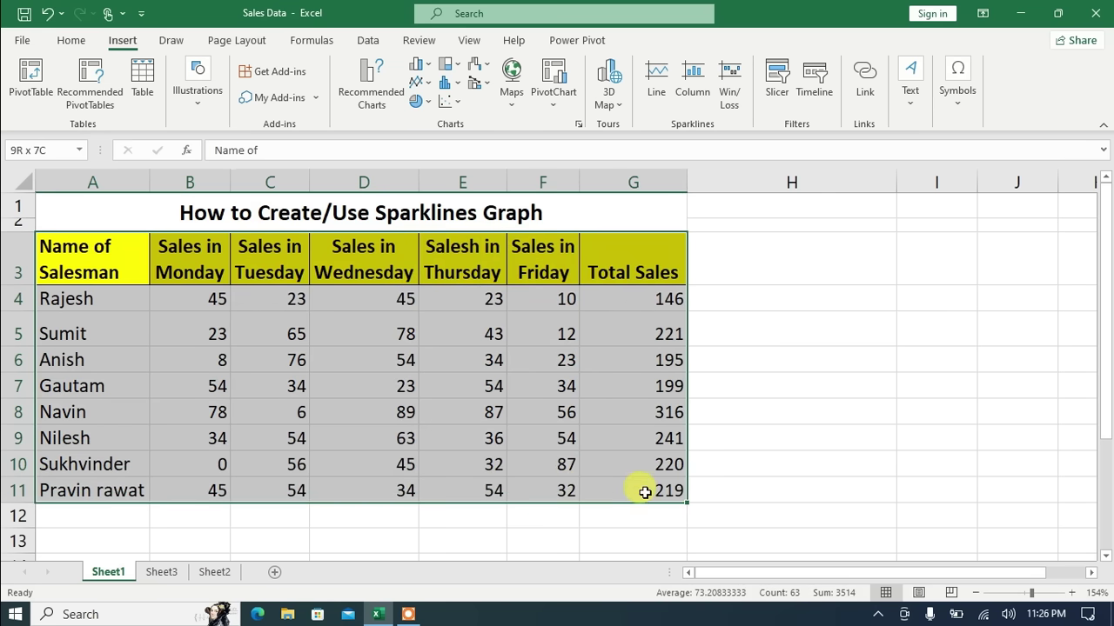
pyautogui.click(31, 77)
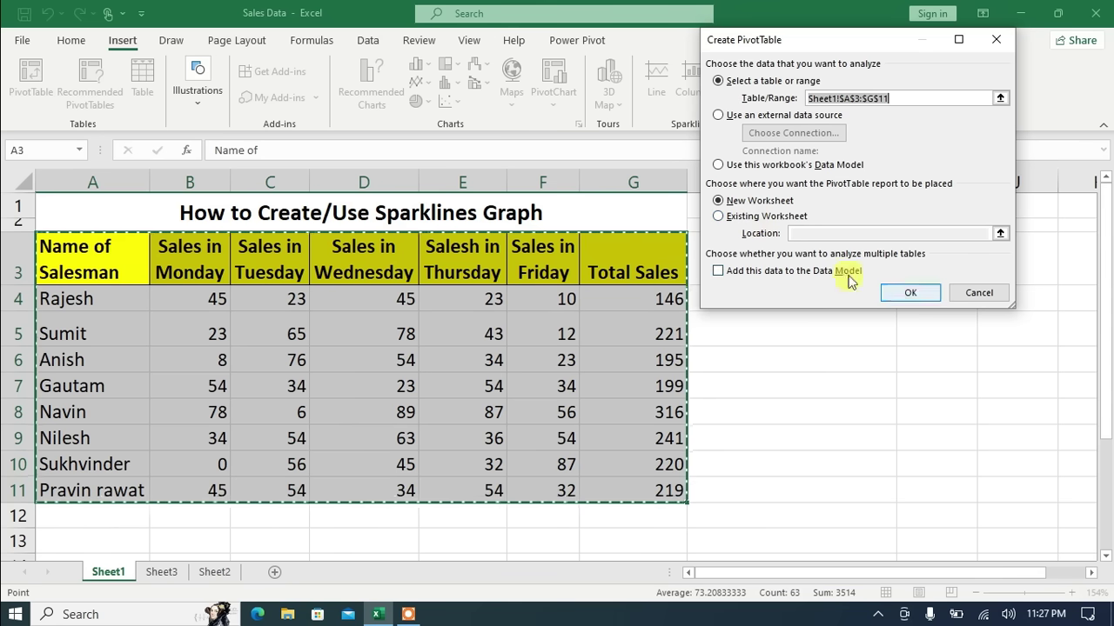
pyautogui.click(901, 293)
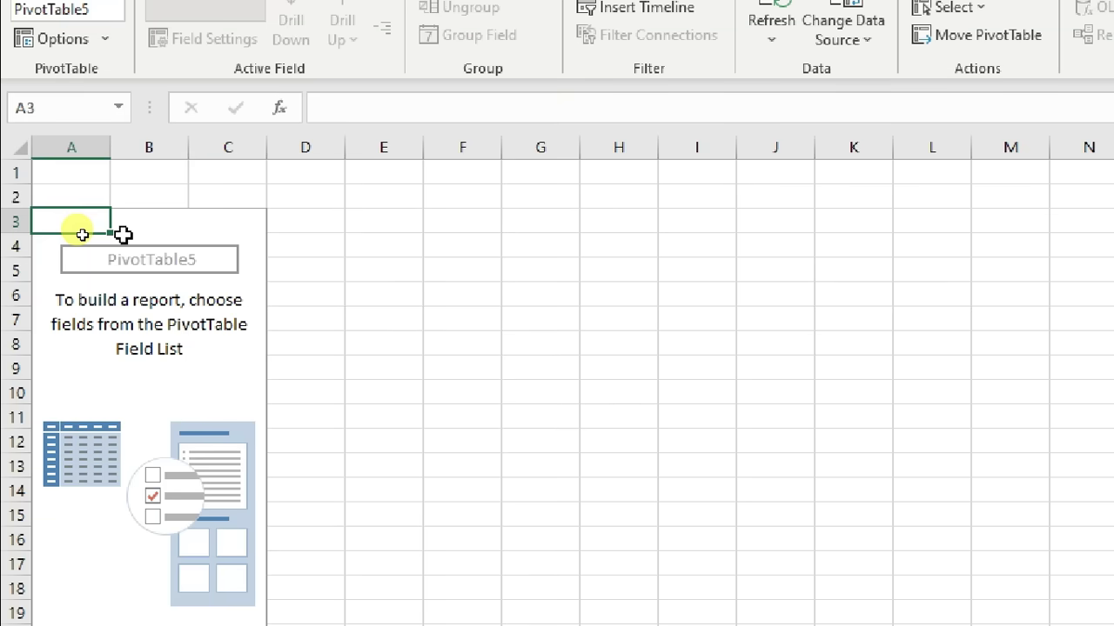
# Step: Create the PivotTable with Name of Salesman as rows and Sum of Sales in Monday as values
pyautogui.hotkey('ctrl', 'c')
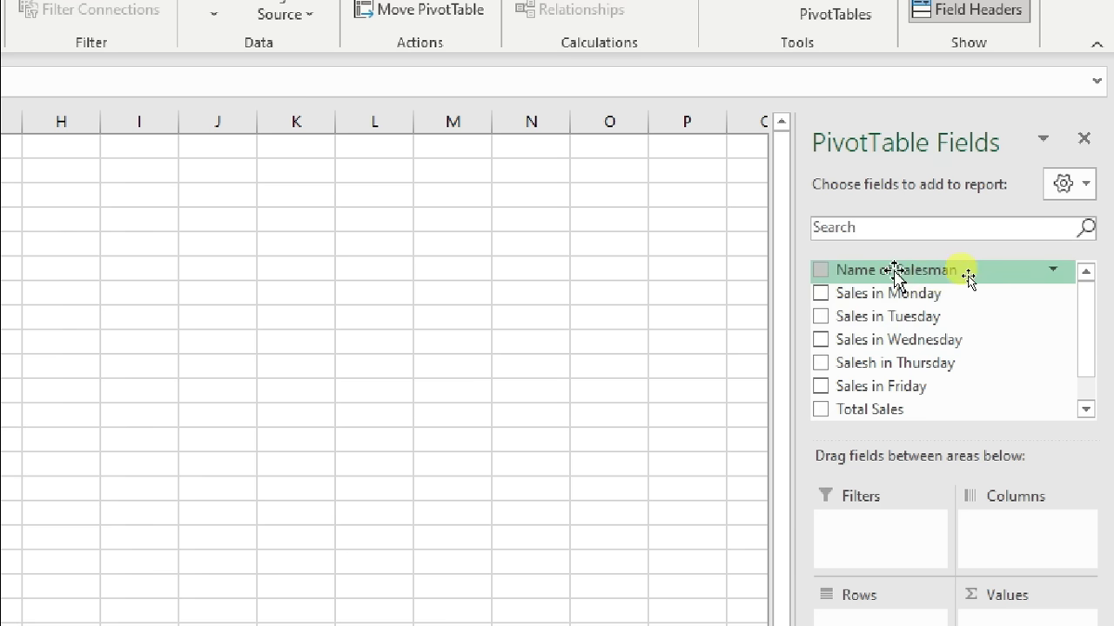
pyautogui.click(919, 277)
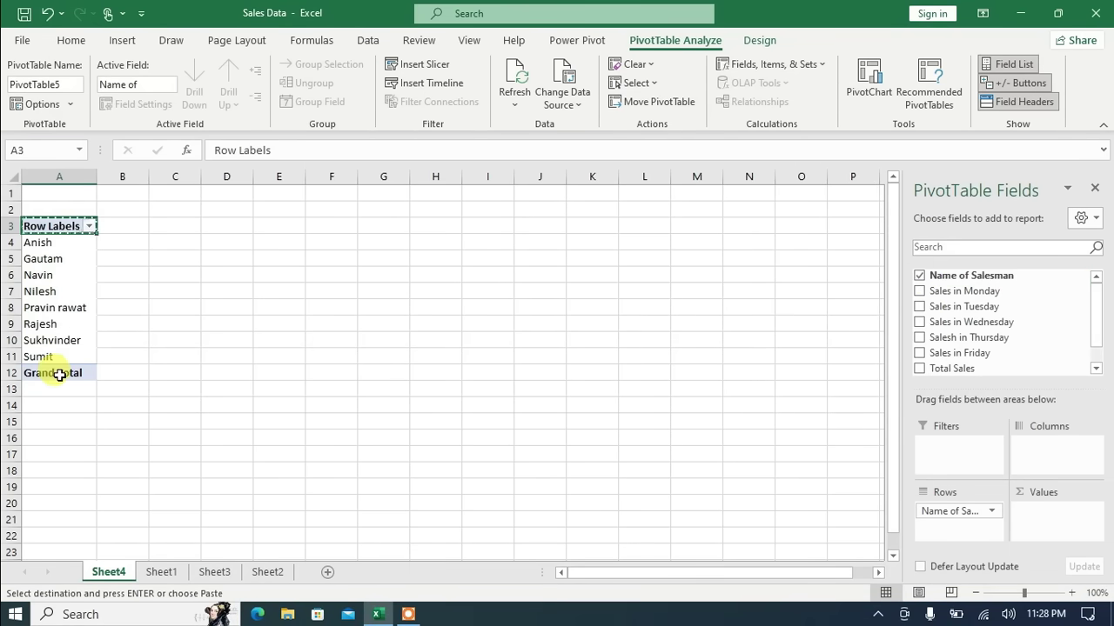
pyautogui.click(919, 291)
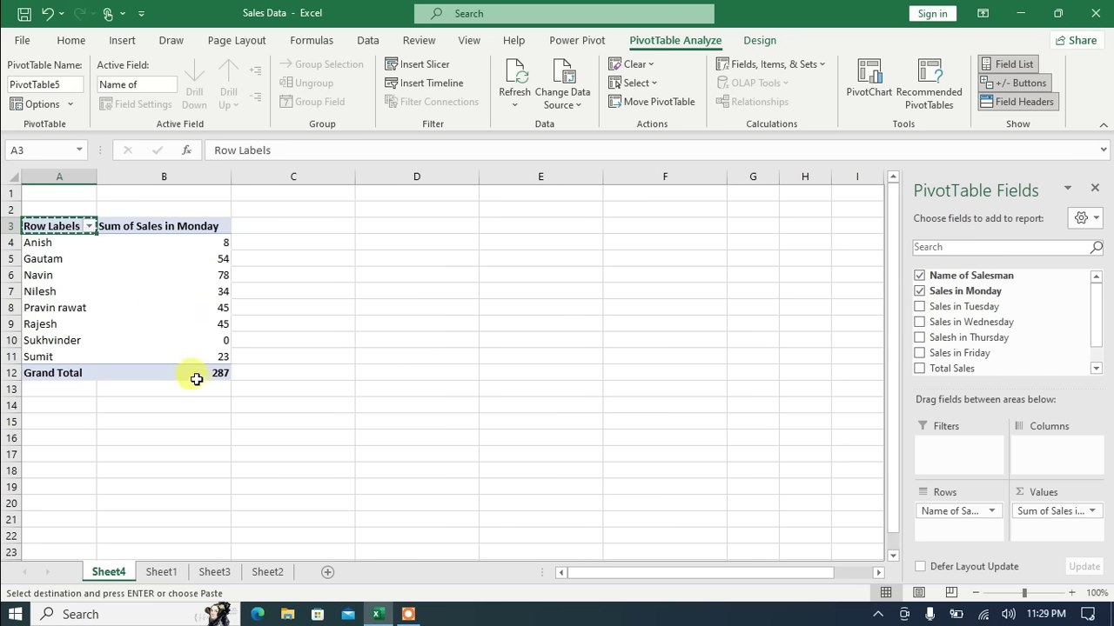
pyautogui.moveTo(222, 373)
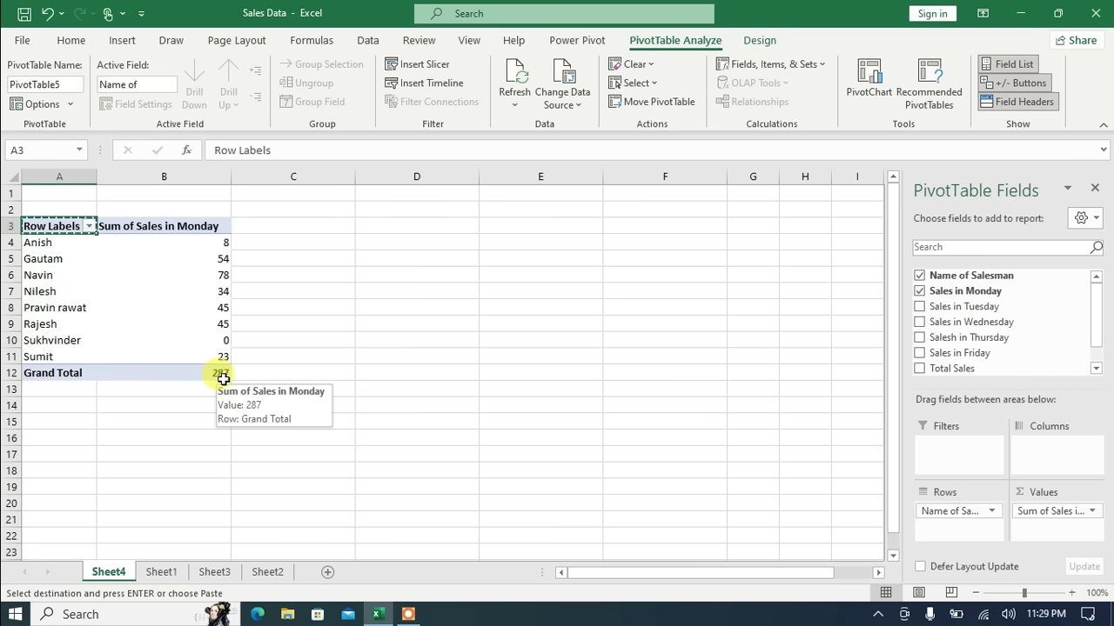
# Step: Add Sum of Total Sales to the PivotTable, check Navin's values, and hide the field list
pyautogui.moveTo(1096, 316); pyautogui.dragTo(1097, 350)
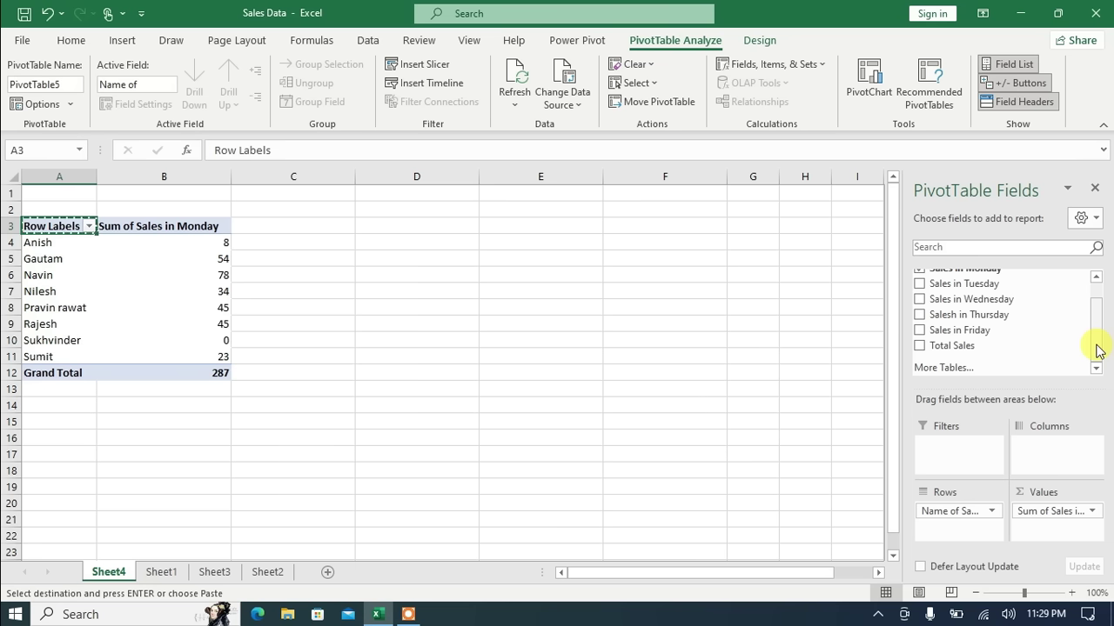
pyautogui.click(920, 347)
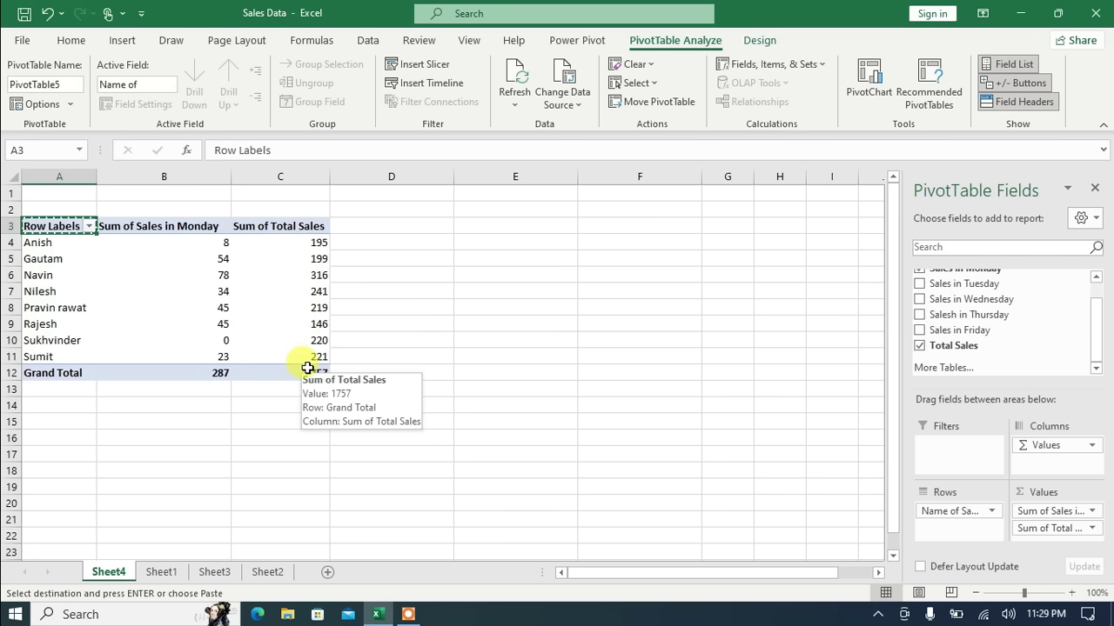
pyautogui.click(391, 340)
pyautogui.click(213, 307)
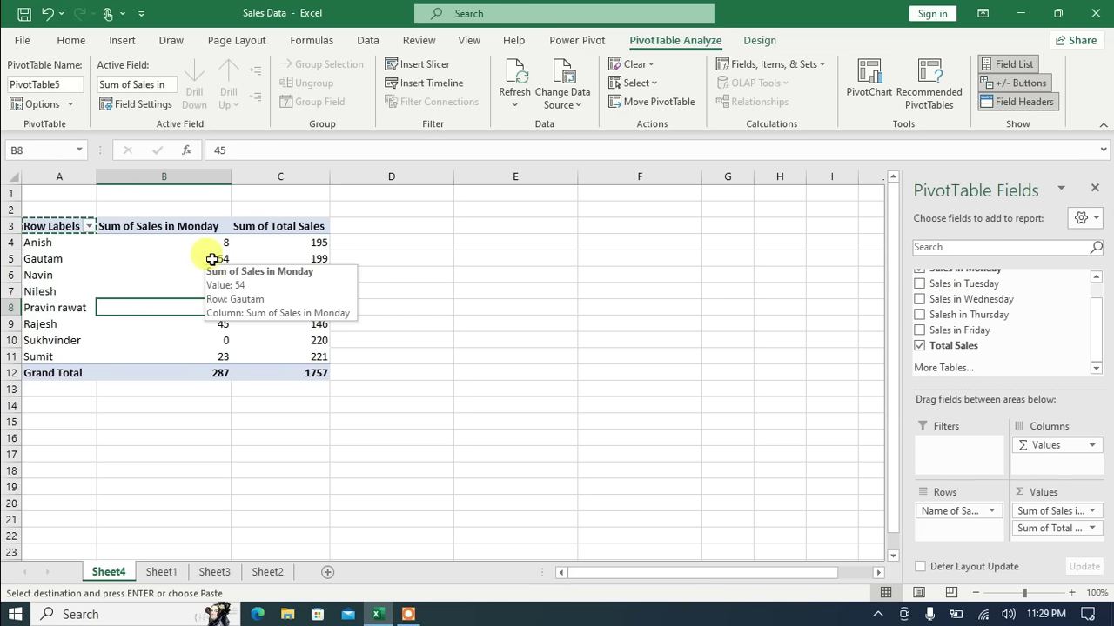
pyautogui.click(180, 271)
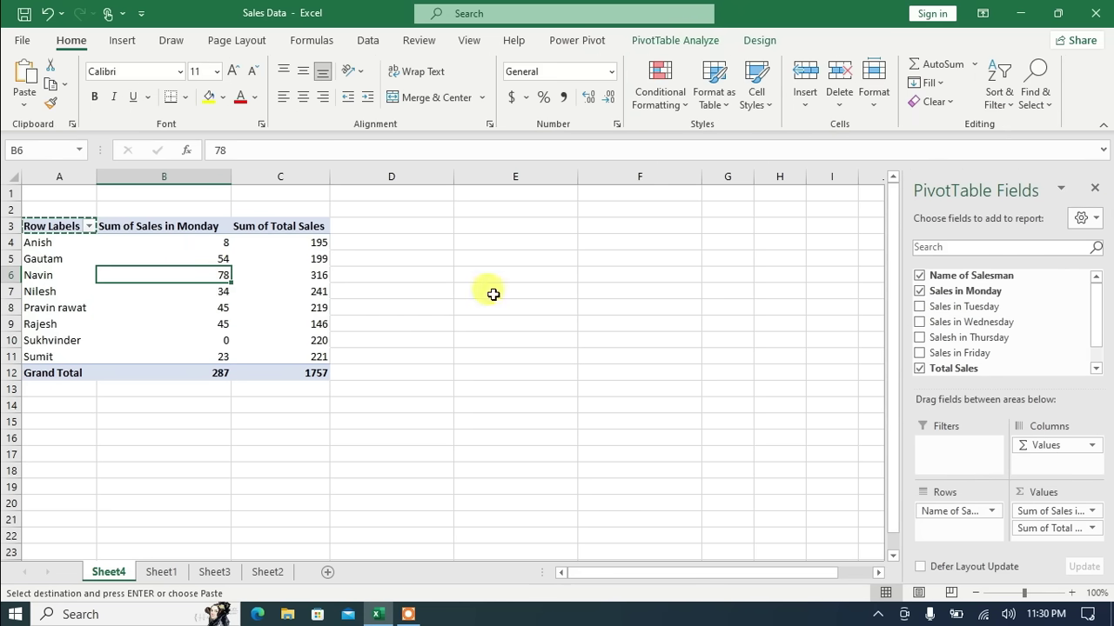
pyautogui.click(1094, 189)
# Step: Clear All on A1:D14 to erase the PivotTable from Sheet4
pyautogui.moveTo(360, 402); pyautogui.dragTo(25, 185)
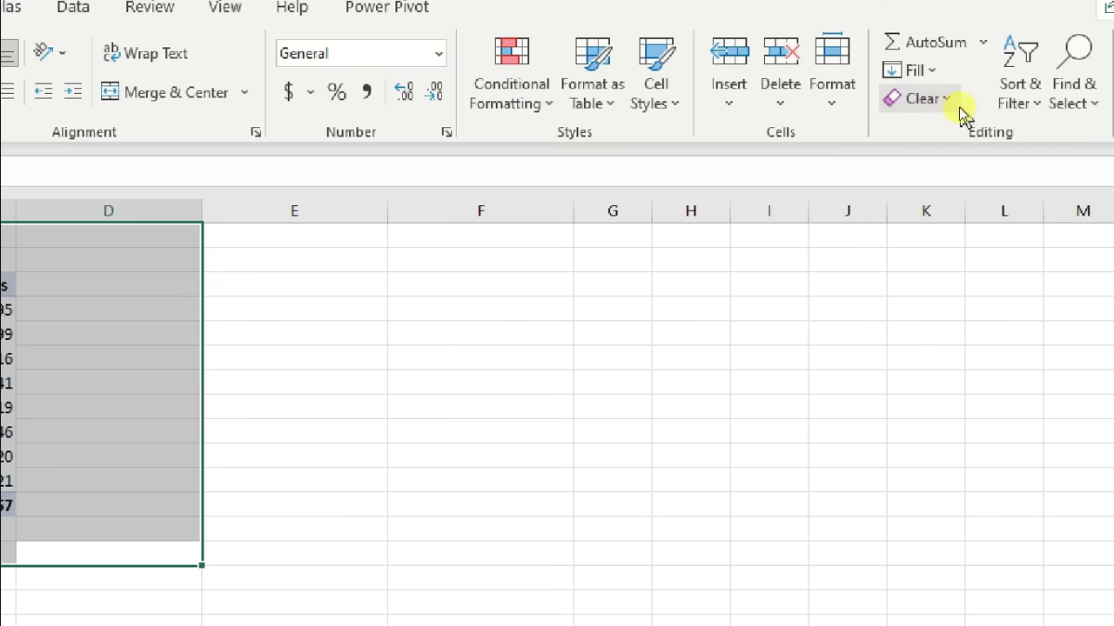
pyautogui.click(948, 104)
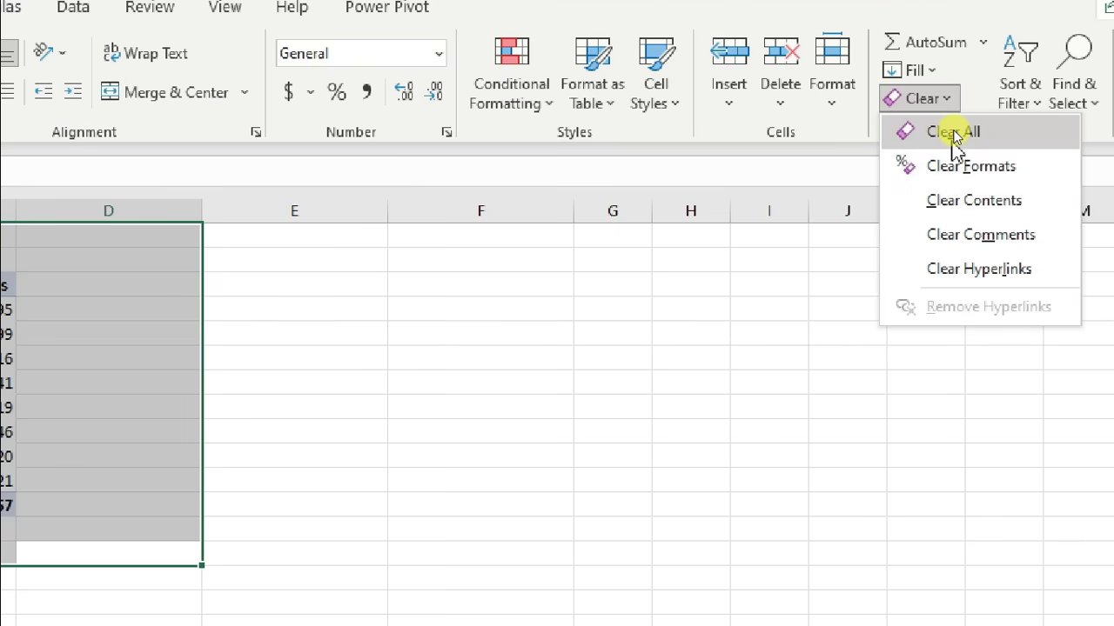
pyautogui.click(952, 132)
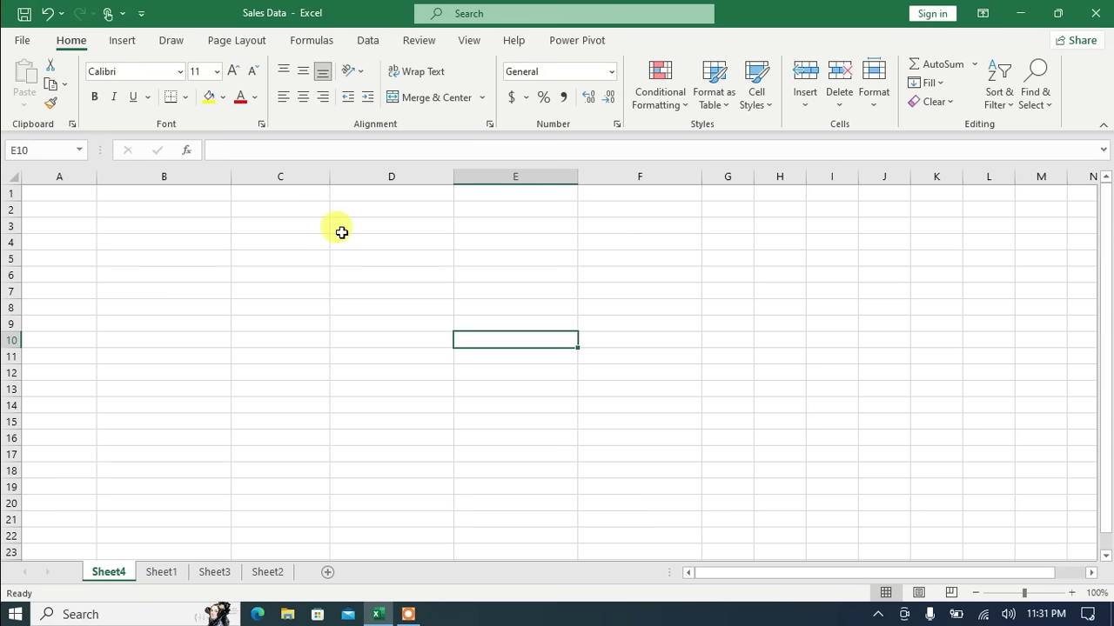
# Step: Return to Sheet1 and select the sales table A3:G11
pyautogui.click(137, 41)
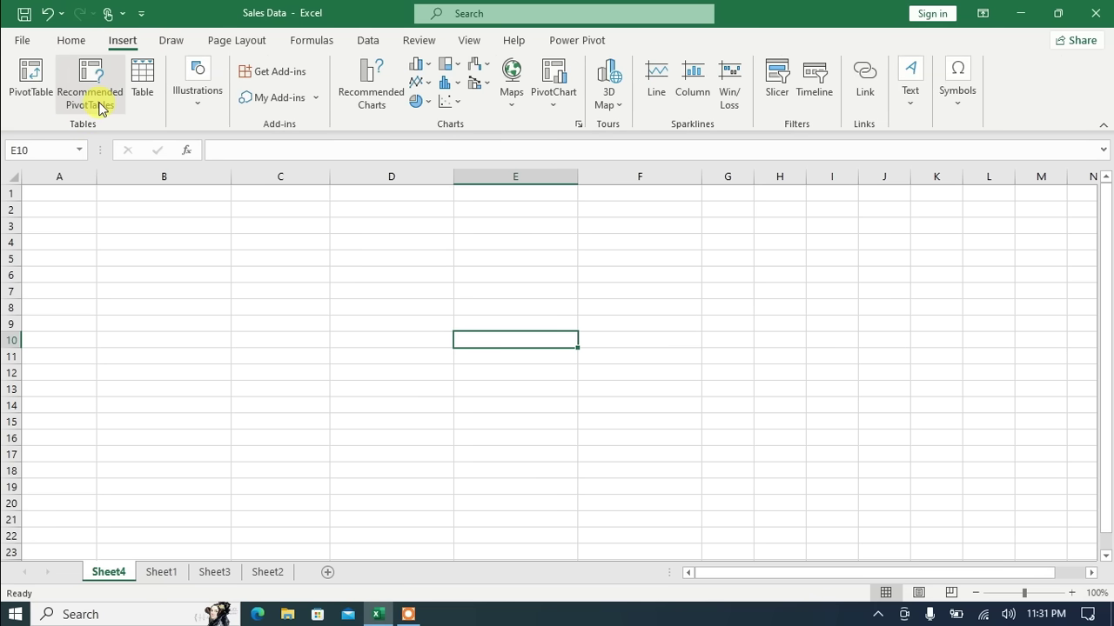
pyautogui.click(161, 572)
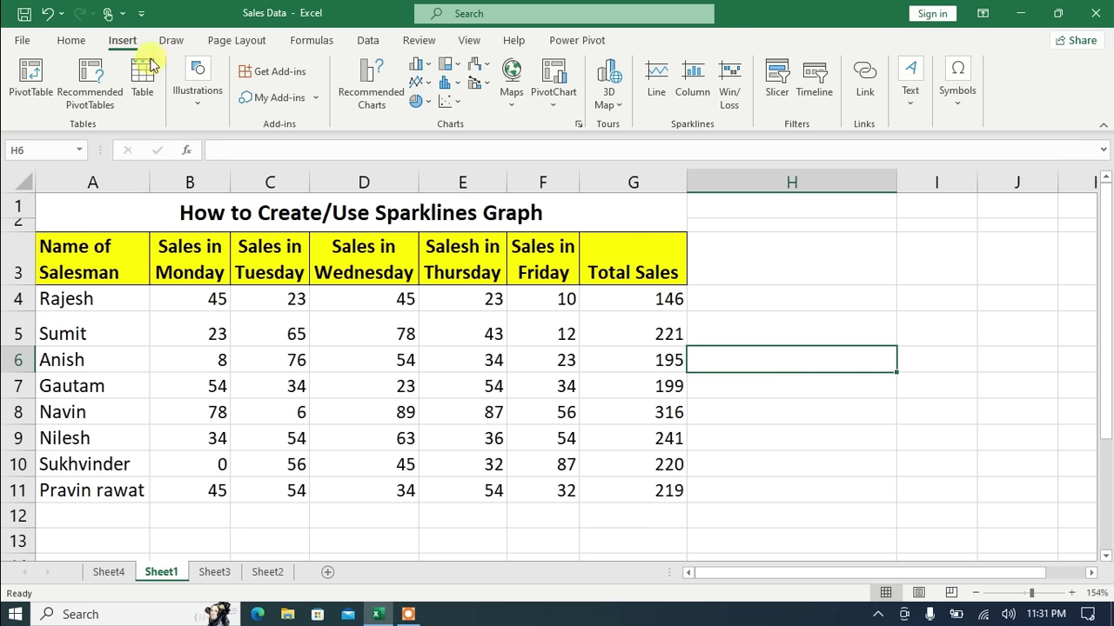
pyautogui.moveTo(87, 251); pyautogui.dragTo(641, 471)
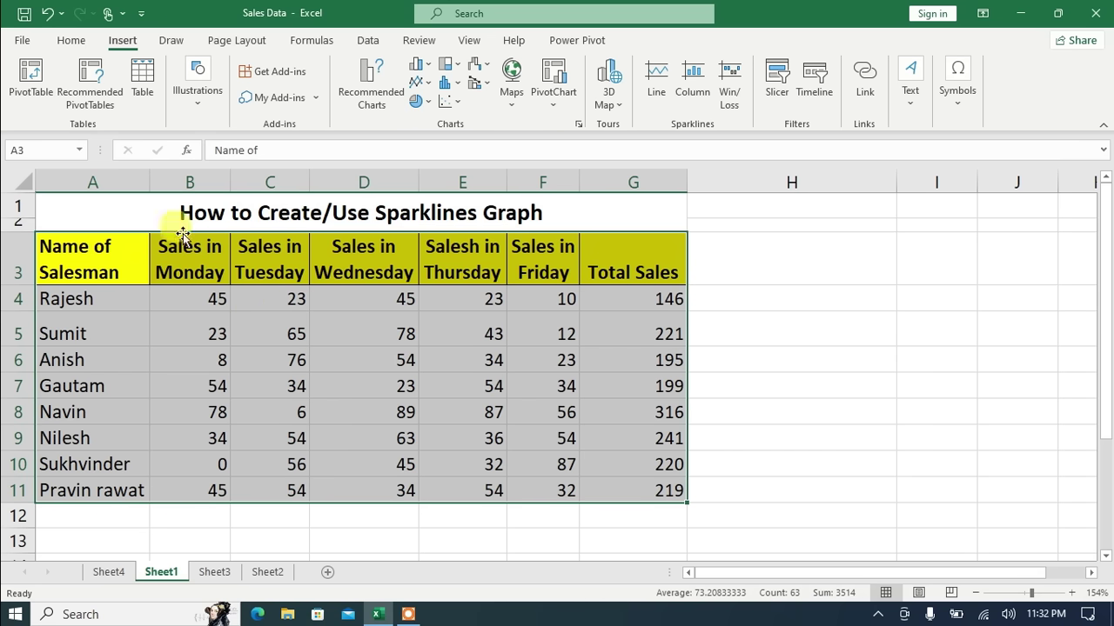
# Step: Open Recommended PivotTables and reset the source range to Sheet1!$A$3:$G$11
pyautogui.click(96, 98)
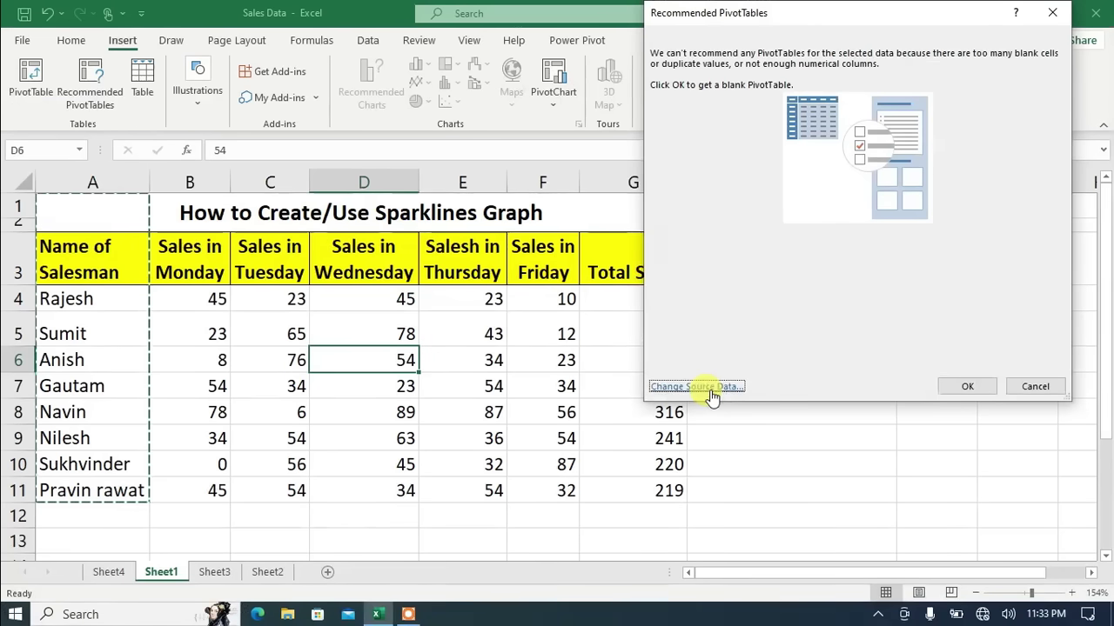
pyautogui.click(722, 394)
pyautogui.moveTo(82, 256); pyautogui.dragTo(592, 458)
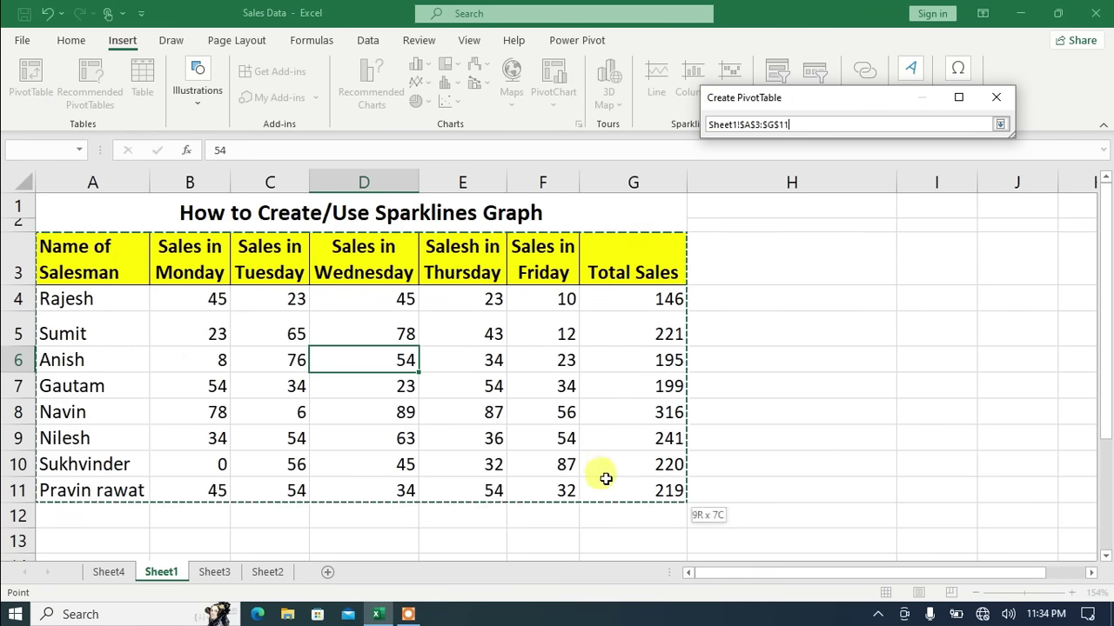
pyautogui.moveTo(593, 459); pyautogui.dragTo(604, 483)
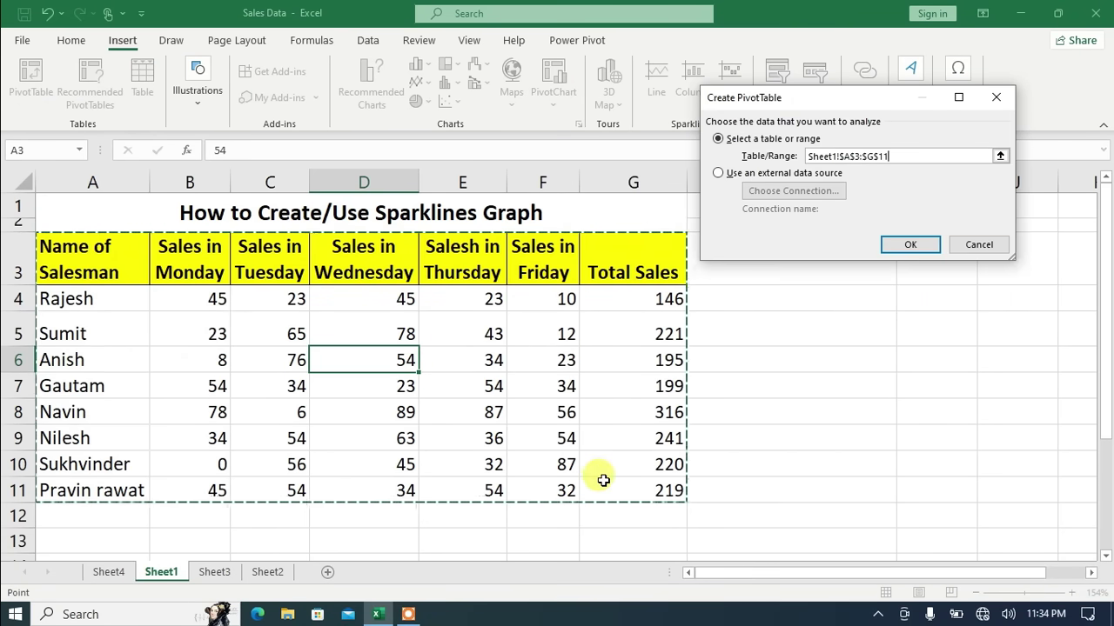
pyautogui.click(911, 250)
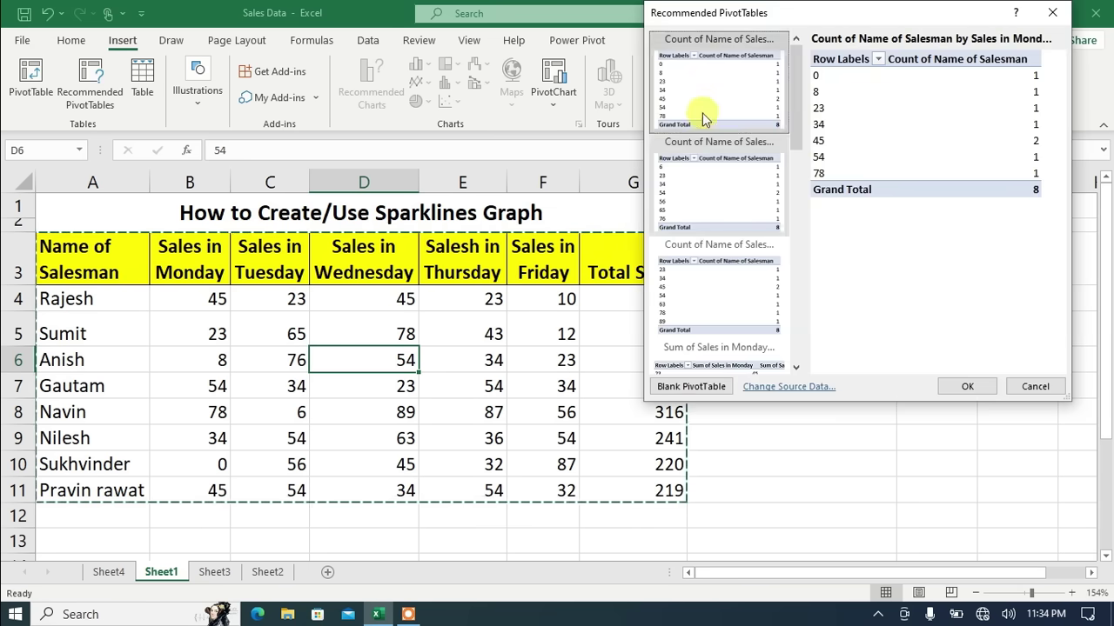
# Step: Insert the recommended PivotTable summing Monday, Tuesday and Wednesday sales on a new sheet
pyautogui.moveTo(793, 137); pyautogui.dragTo(792, 298)
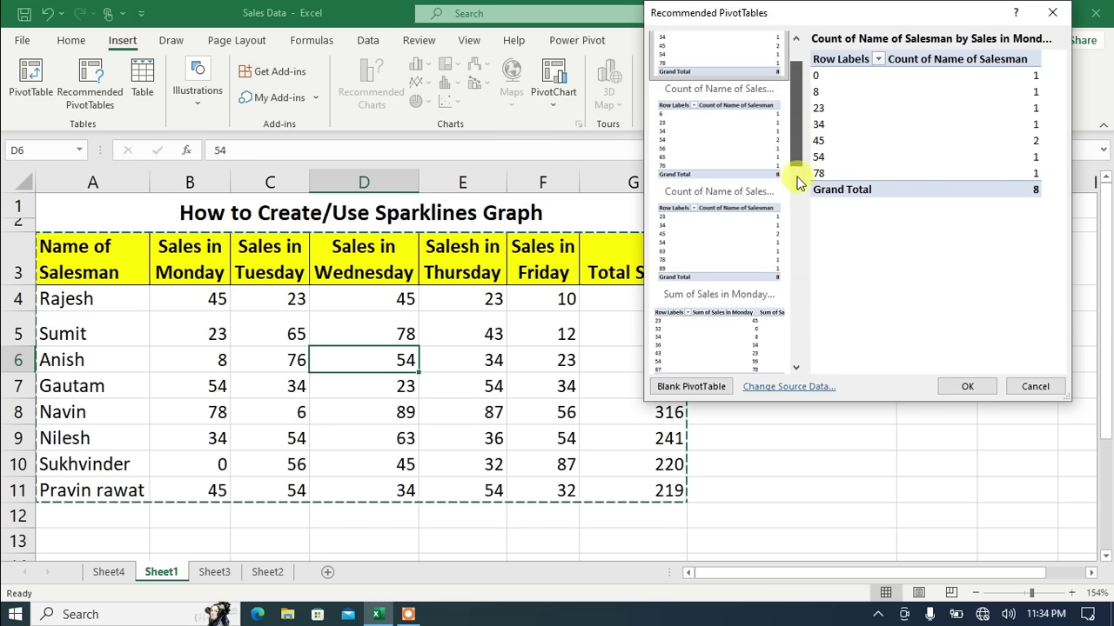
pyautogui.moveTo(789, 298); pyautogui.dragTo(744, 165)
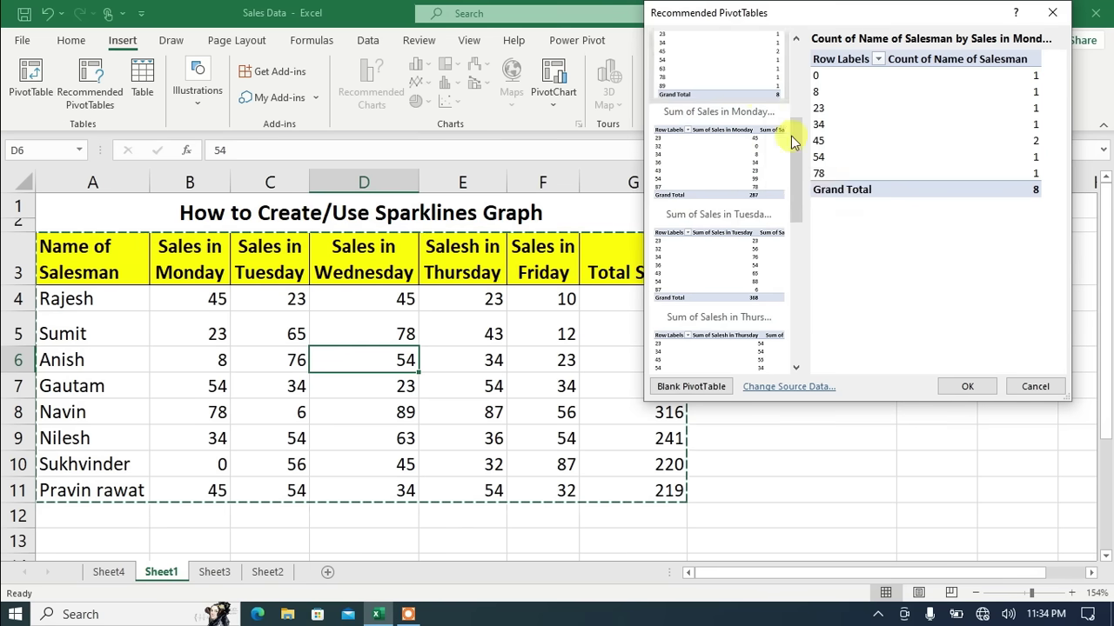
pyautogui.click(751, 180)
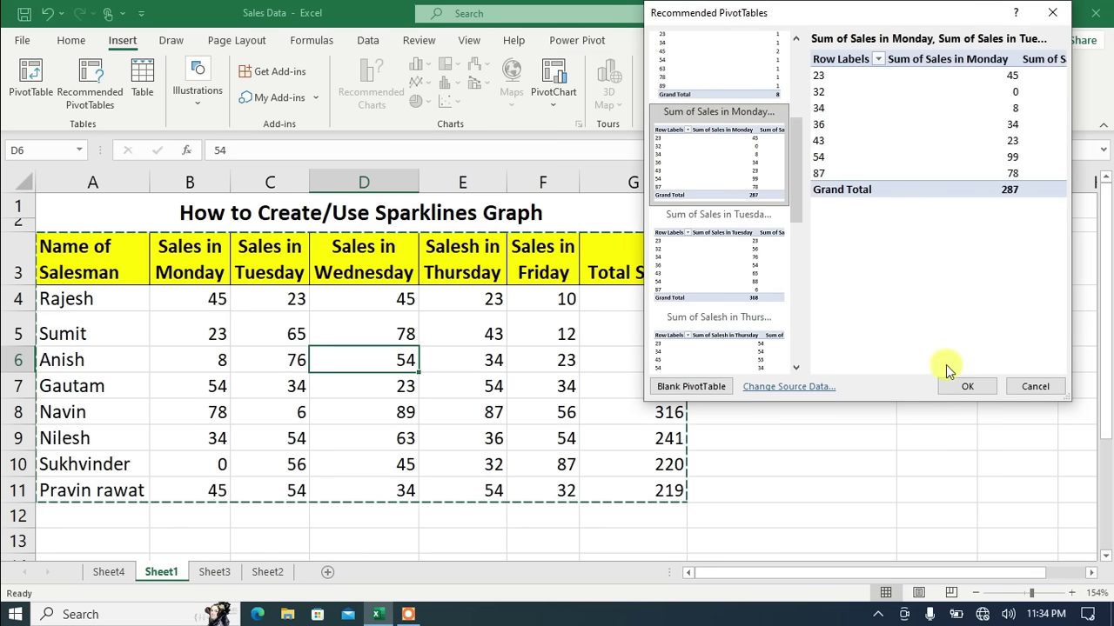
pyautogui.click(957, 386)
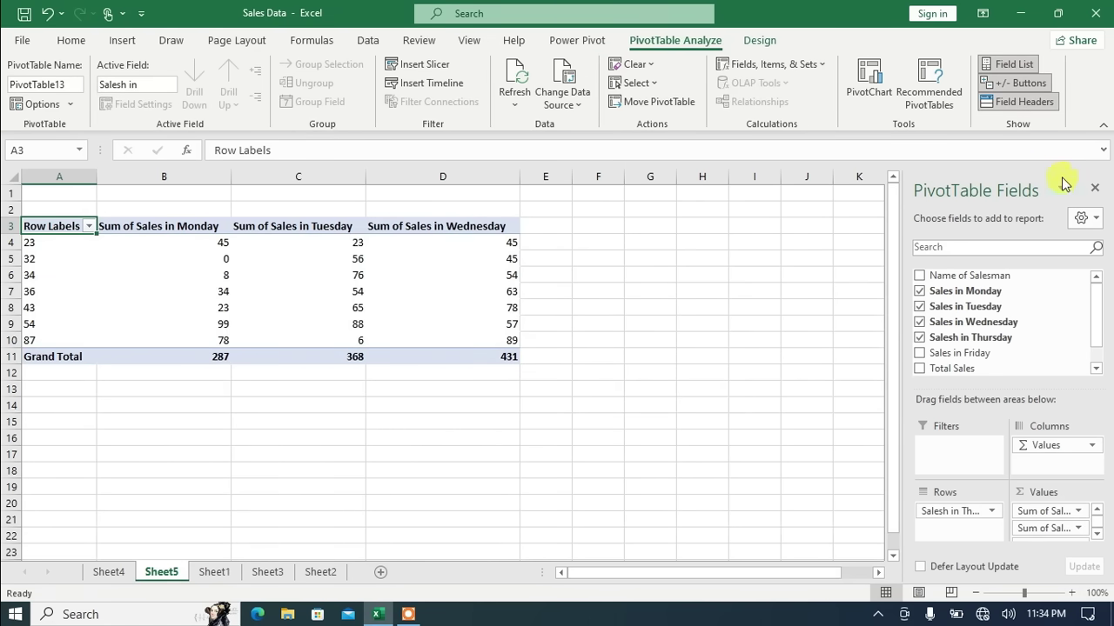
# Step: Clear All on A1:E16 to erase that PivotTable, then return to Sheet1
pyautogui.click(1098, 193)
pyautogui.moveTo(569, 437); pyautogui.dragTo(34, 193)
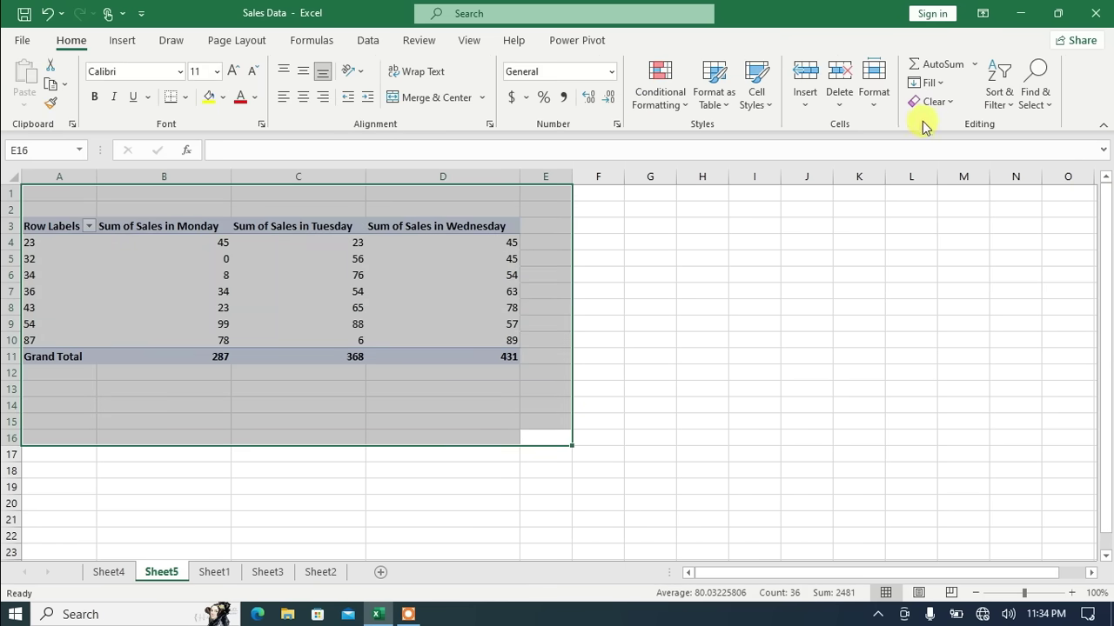
pyautogui.click(951, 110)
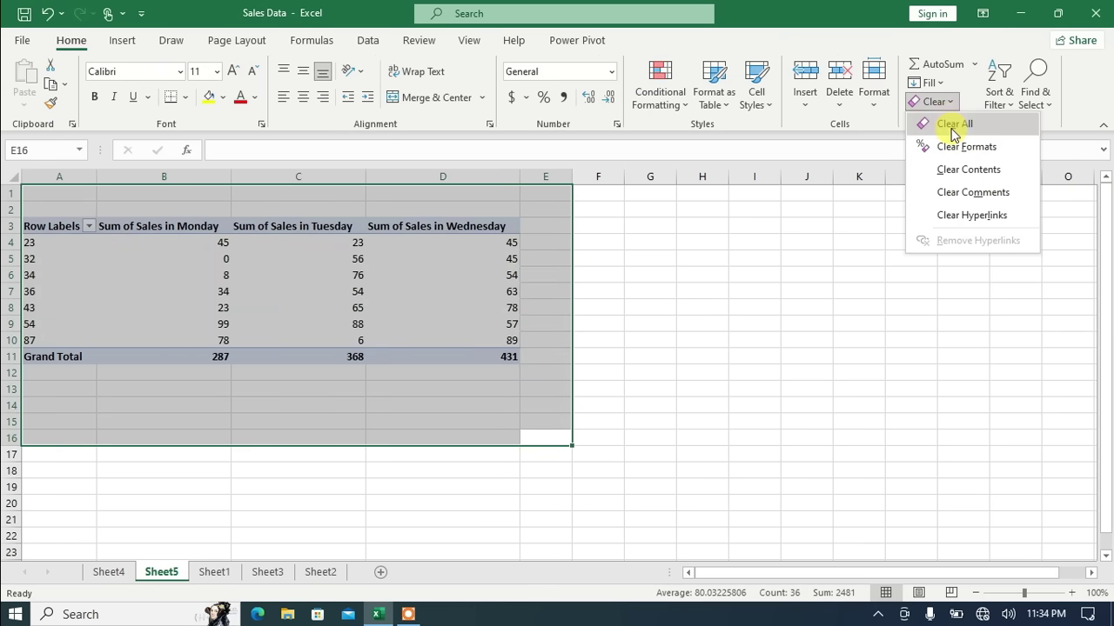
pyautogui.click(955, 124)
pyautogui.click(649, 323)
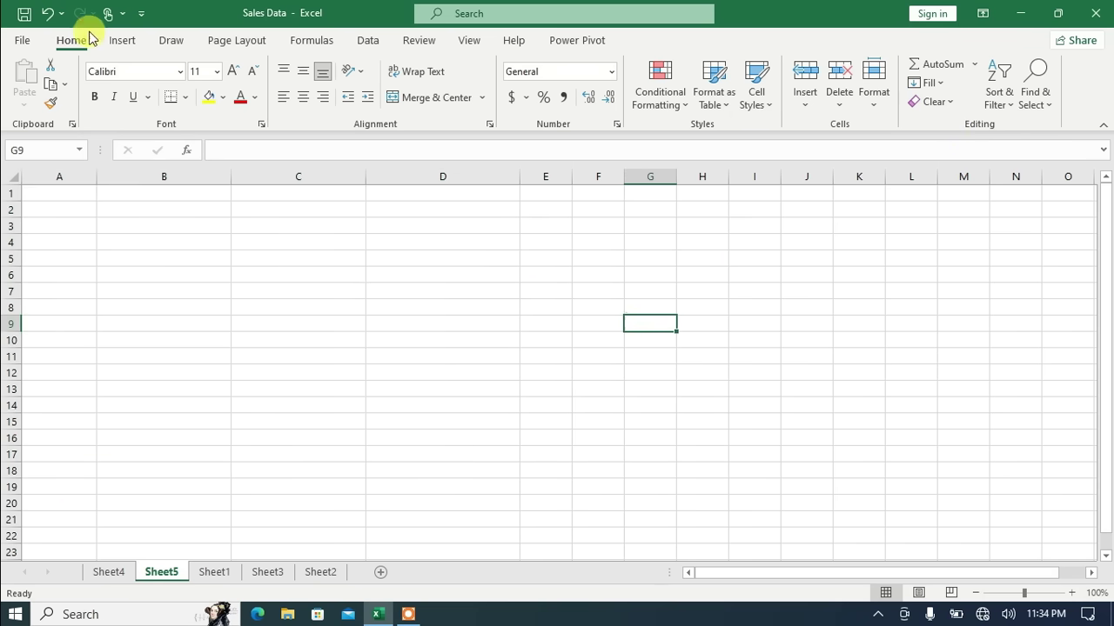
pyautogui.click(122, 40)
pyautogui.click(214, 572)
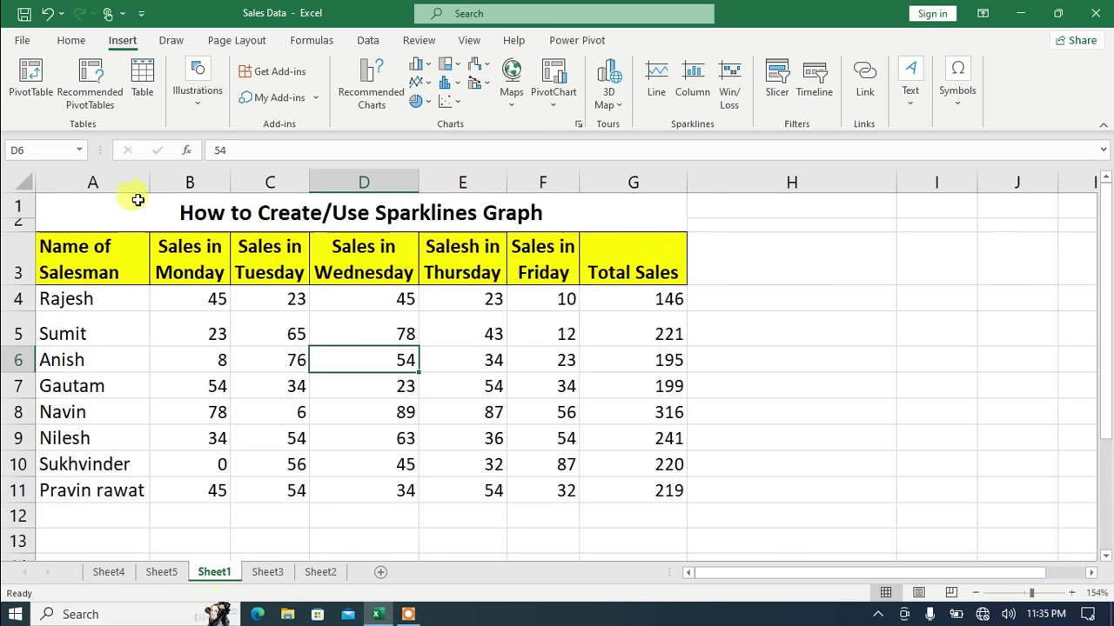
# Step: Make A3:G11 a table without headers, then undo the Column1–7 result
pyautogui.click(200, 387)
pyautogui.moveTo(75, 250); pyautogui.dragTo(619, 464)
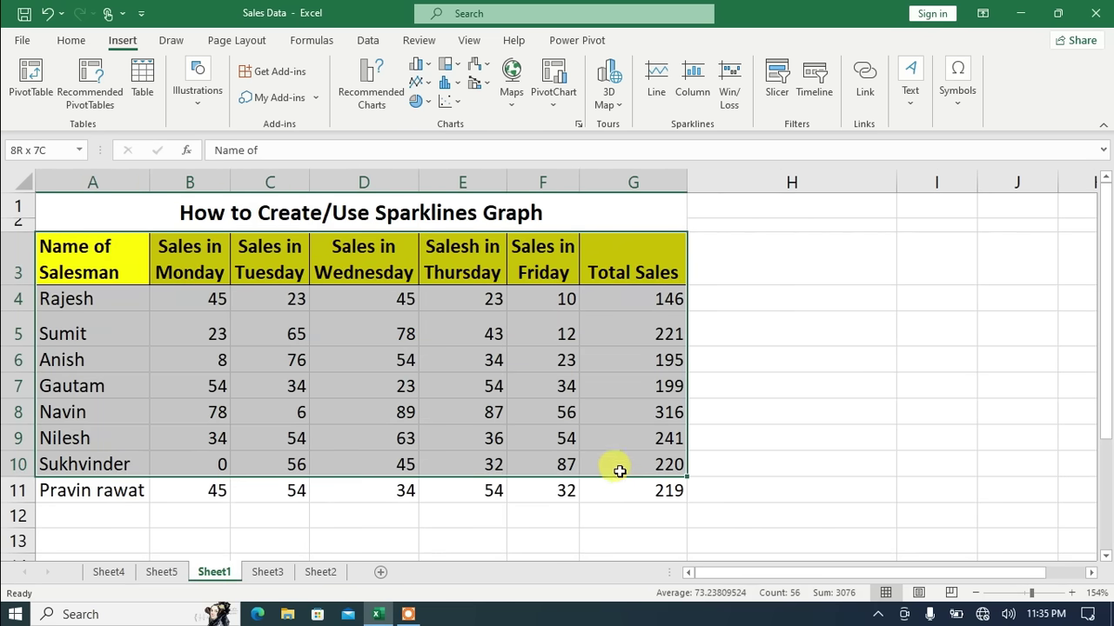
pyautogui.moveTo(618, 465); pyautogui.dragTo(618, 491)
pyautogui.click(142, 82)
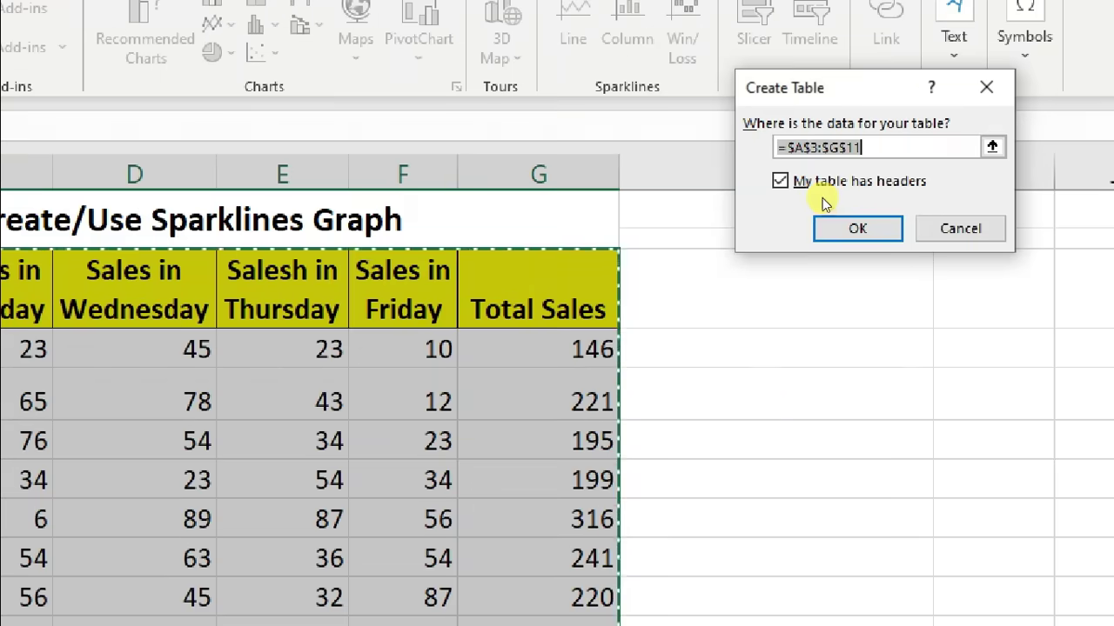
pyautogui.click(823, 188)
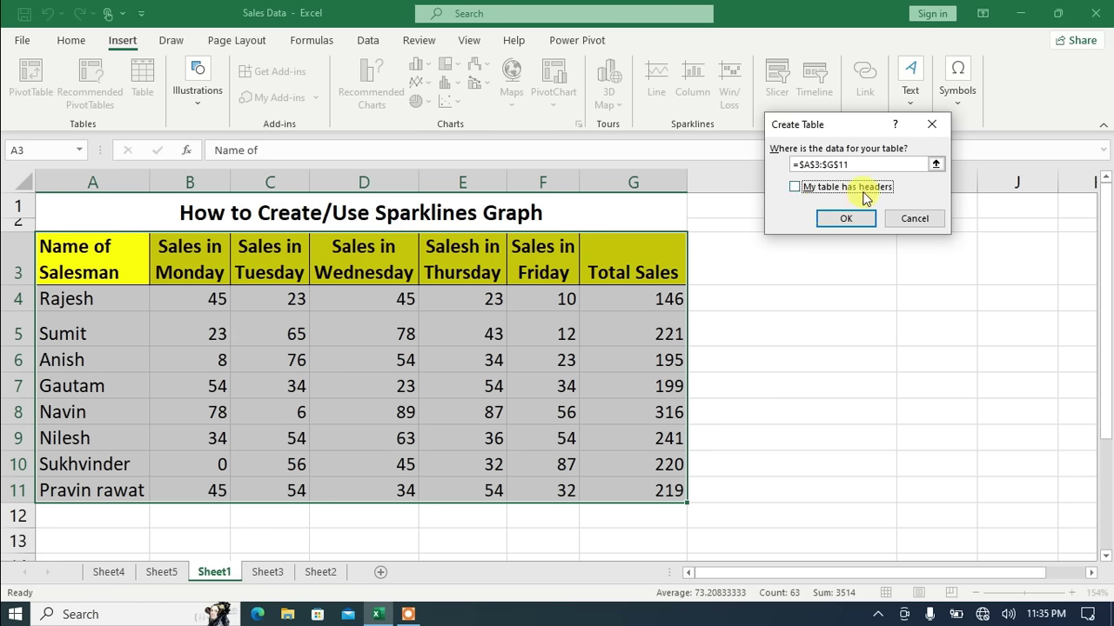
pyautogui.click(846, 218)
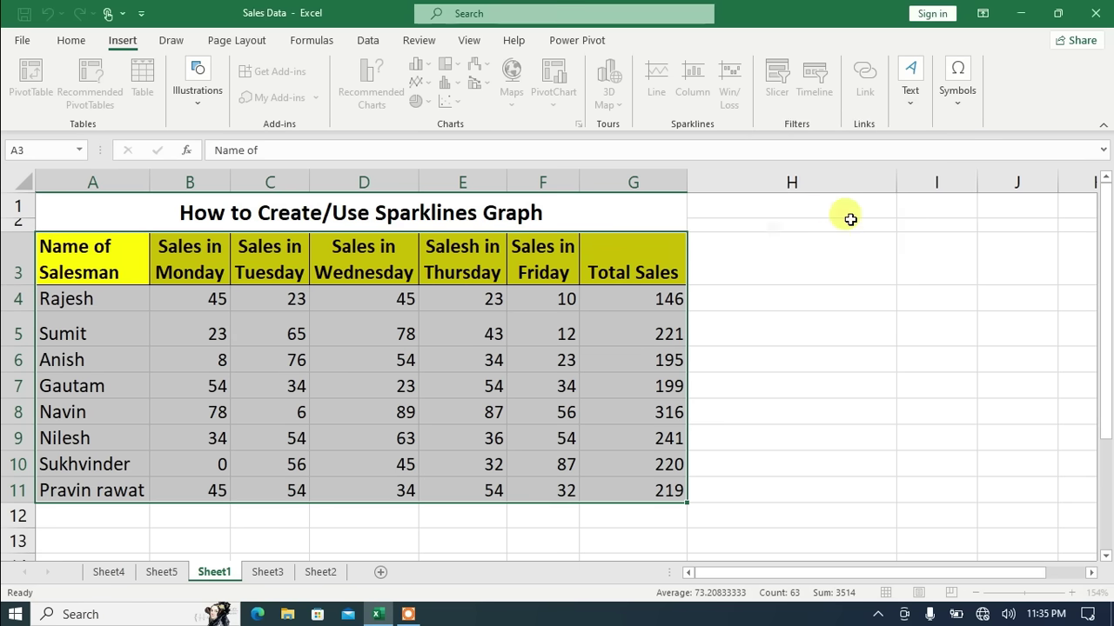
pyautogui.click(100, 261)
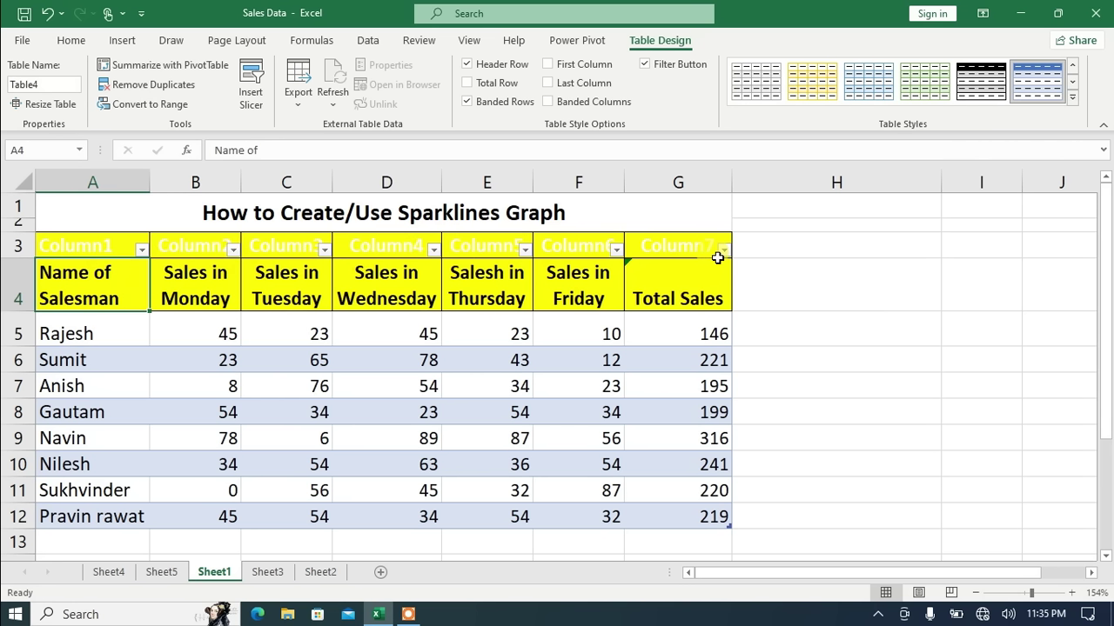
pyautogui.click(48, 13)
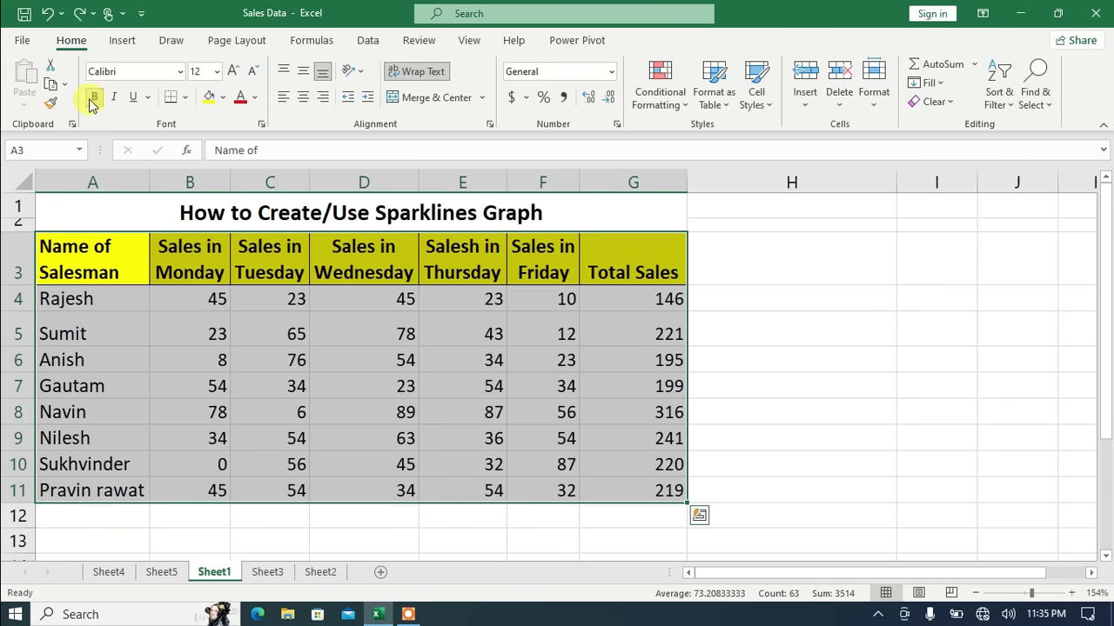
# Step: Recreate the A3:G11 table with My table has headers ticked
pyautogui.click(122, 40)
pyautogui.click(142, 79)
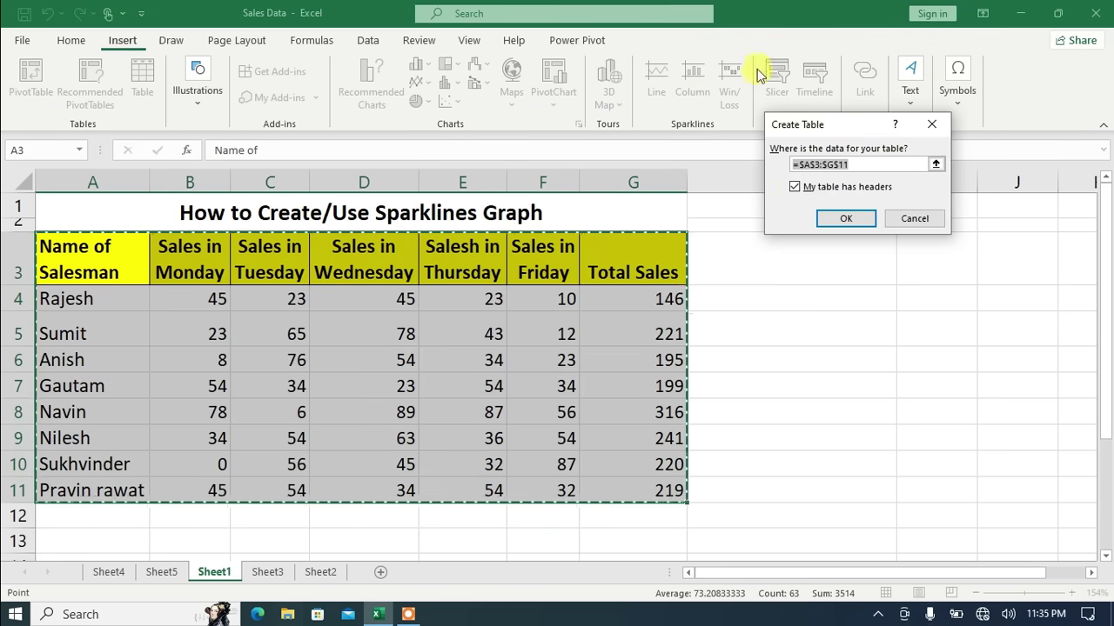
pyautogui.click(795, 187)
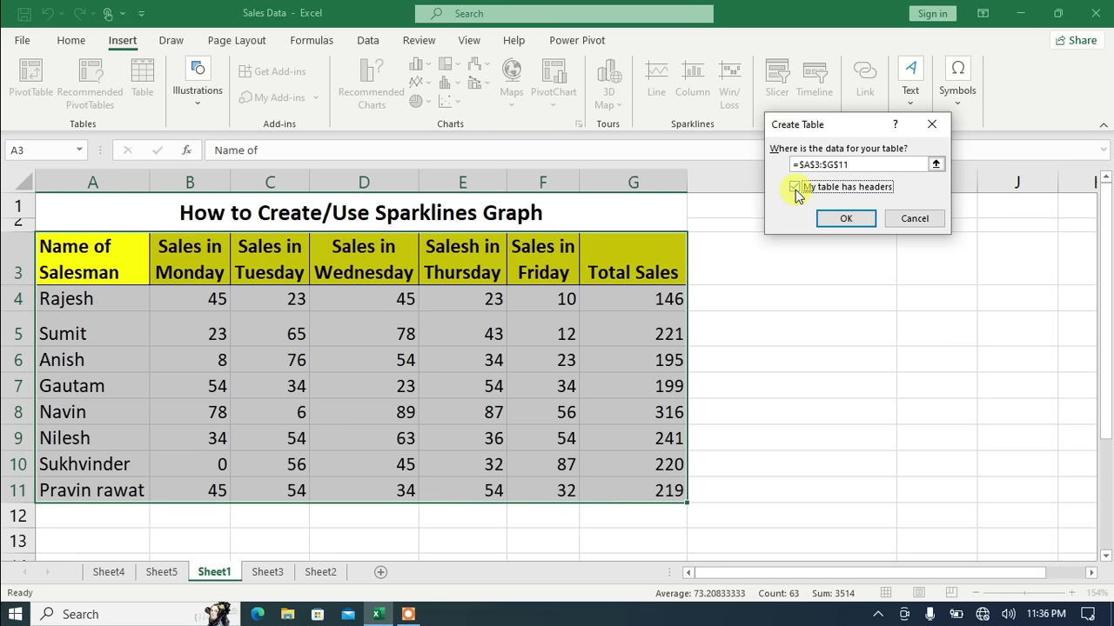
pyautogui.click(849, 218)
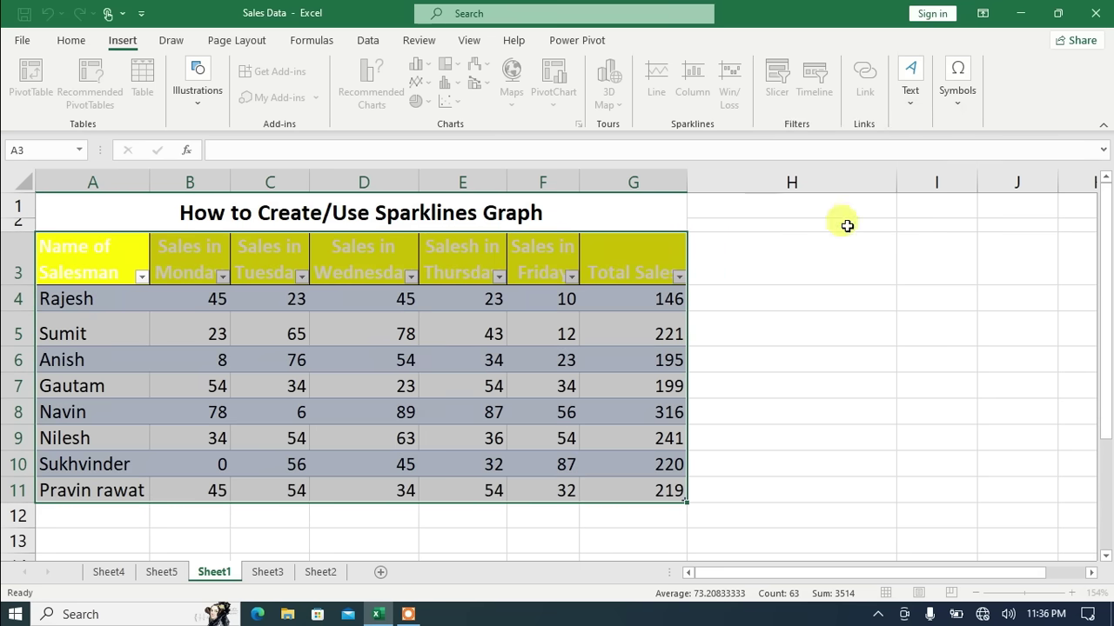
# Step: Sort the table A to Z by Name of Salesman
pyautogui.click(428, 336)
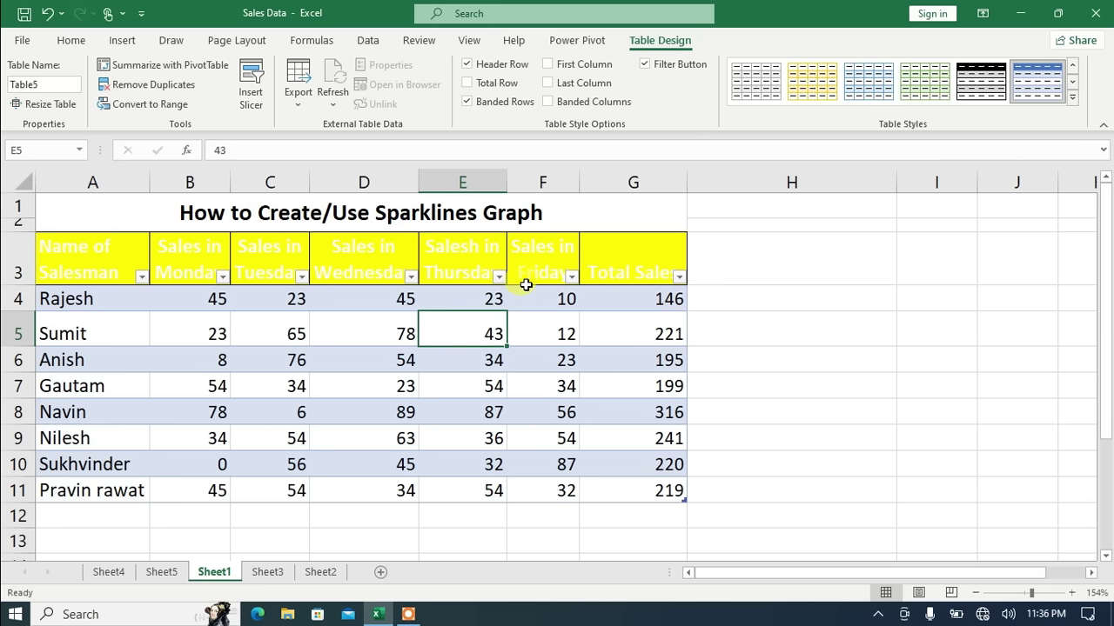
pyautogui.click(141, 276)
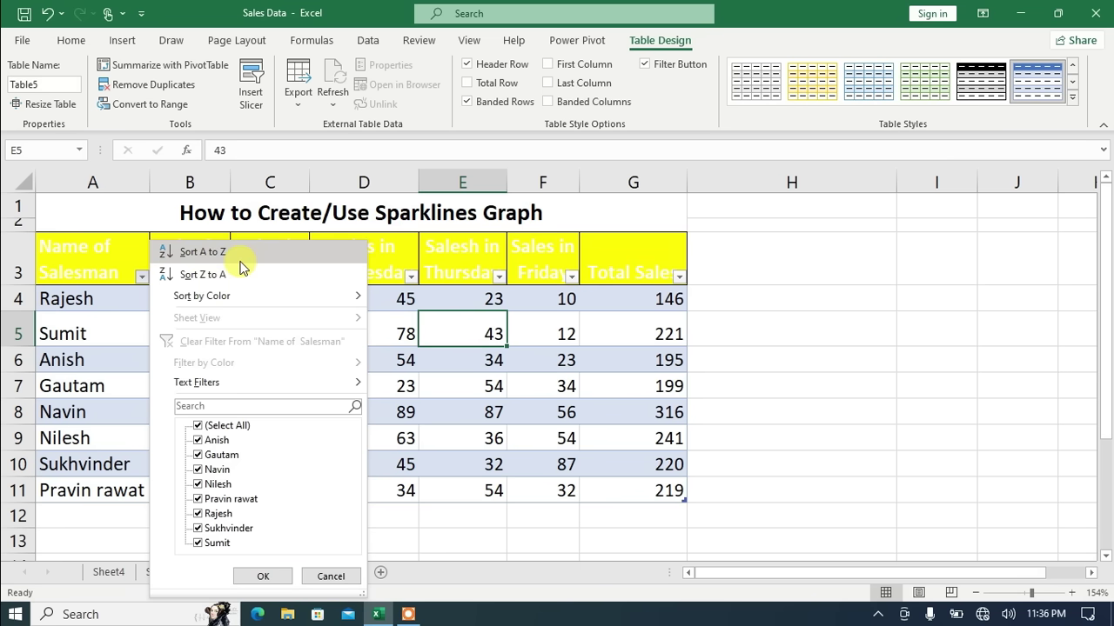
pyautogui.click(202, 251)
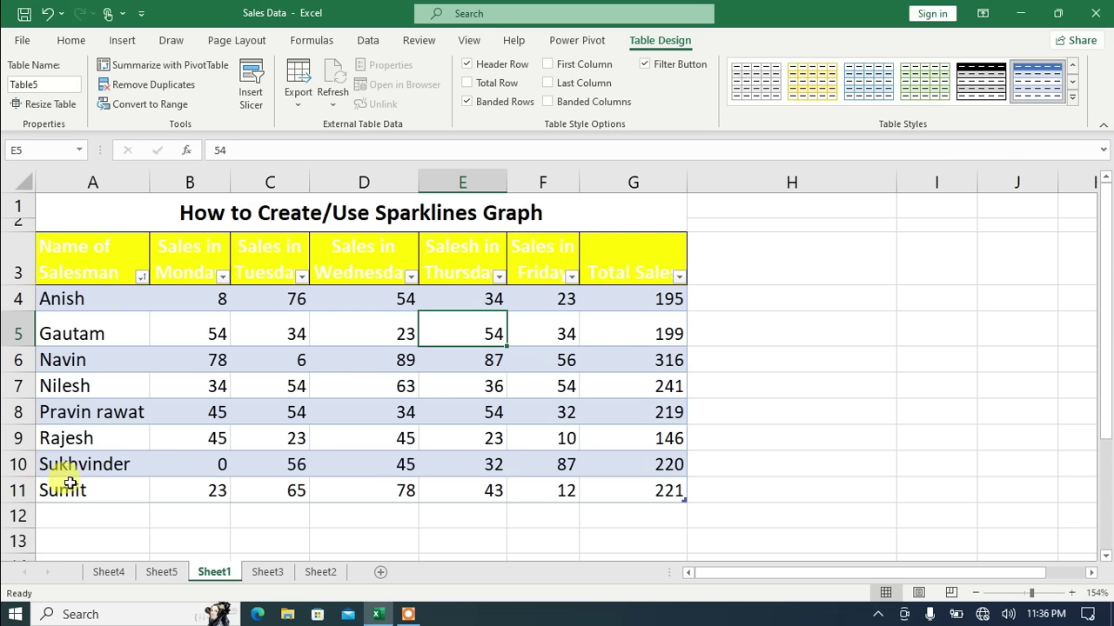
# Step: Filter the Name of Salesman column to show only Anish and Nilesh
pyautogui.click(141, 276)
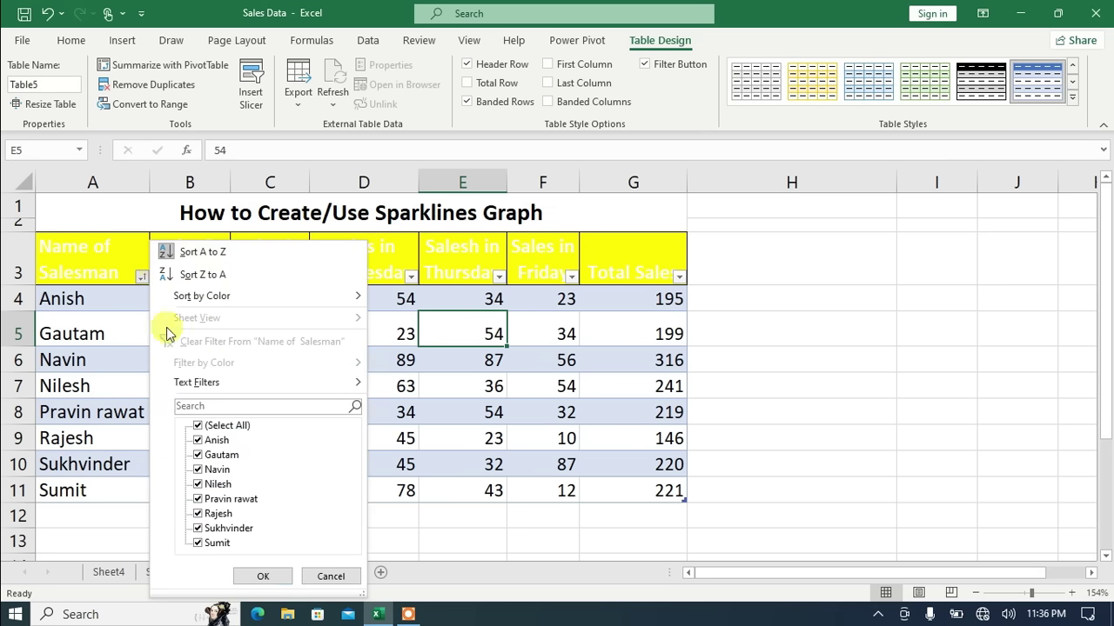
pyautogui.click(198, 426)
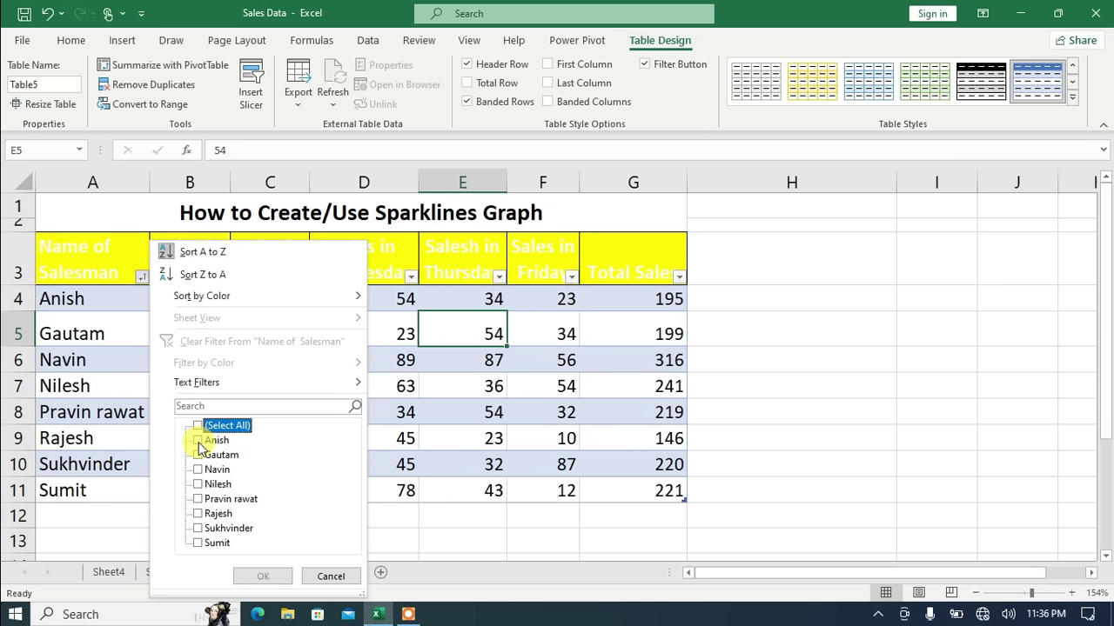
pyautogui.click(199, 441)
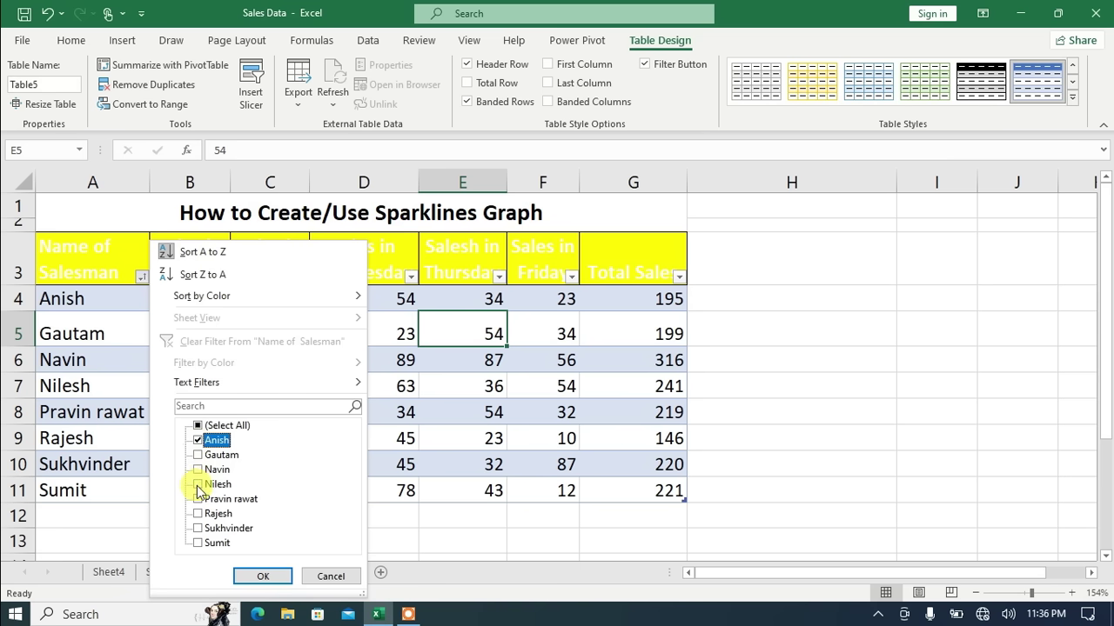
pyautogui.click(198, 486)
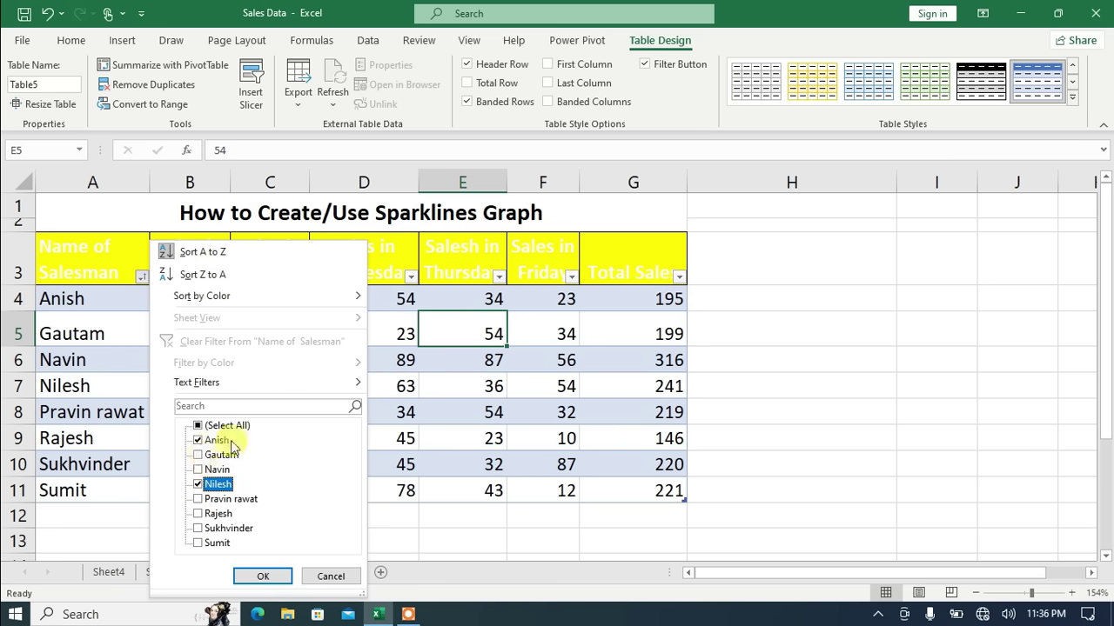
pyautogui.click(260, 579)
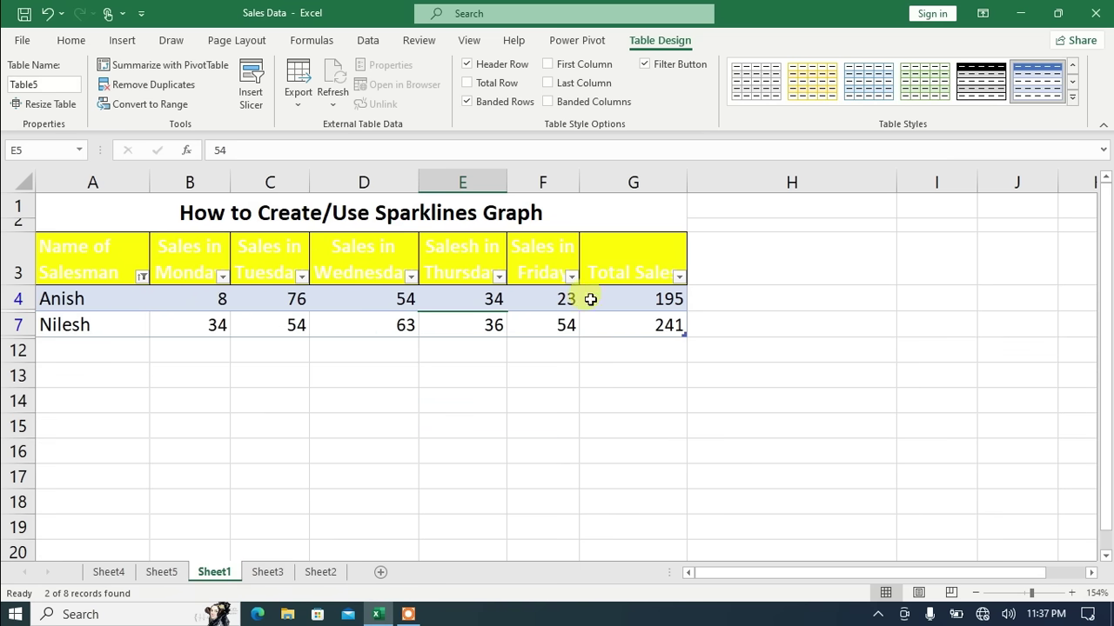
# Step: Clear the name filter and bring up the Text Filters choices for salesman names
pyautogui.click(141, 277)
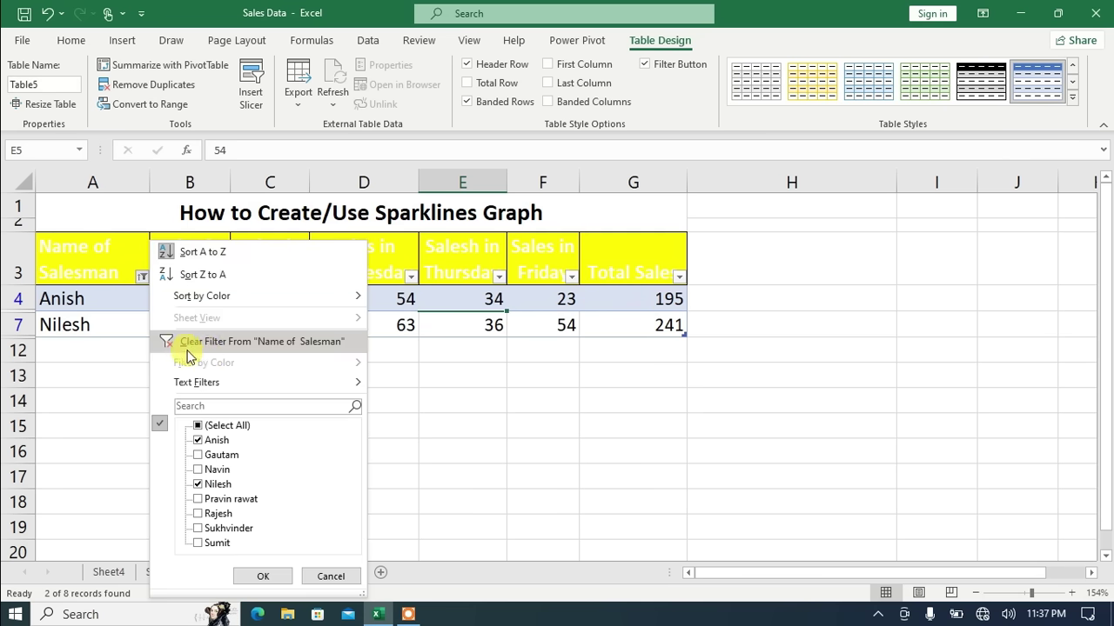
pyautogui.click(204, 349)
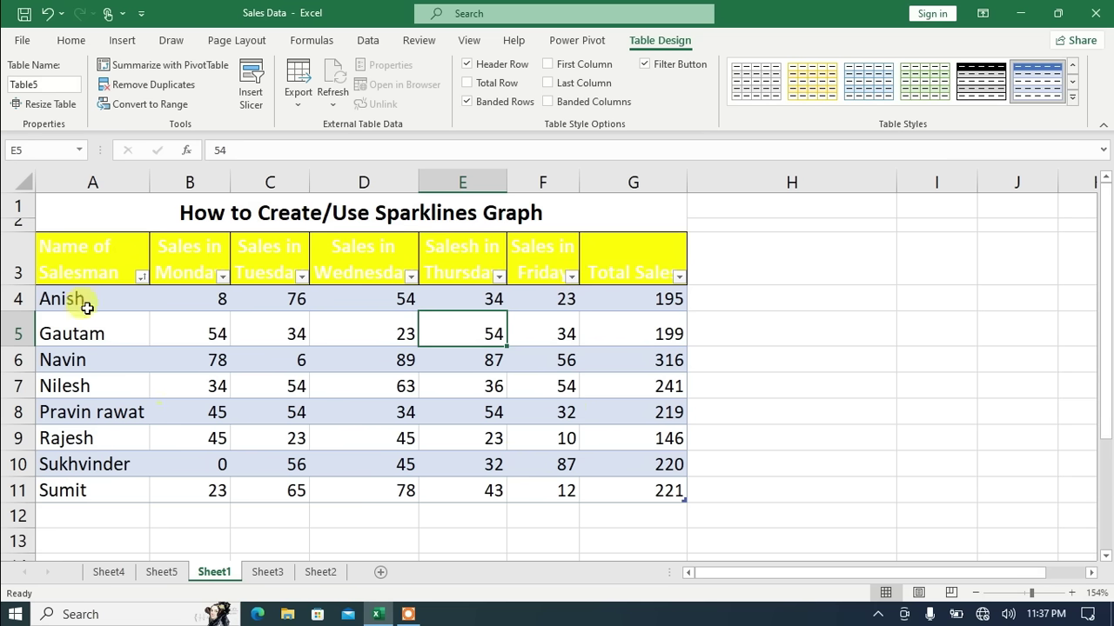
pyautogui.click(141, 277)
pyautogui.moveTo(196, 383)
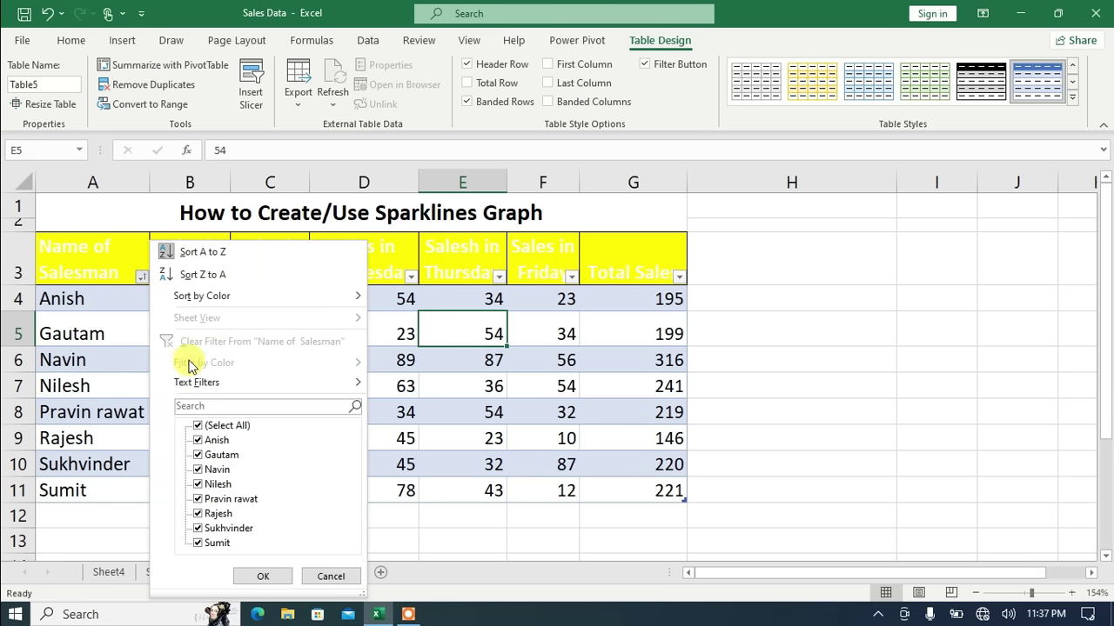
pyautogui.click(225, 383)
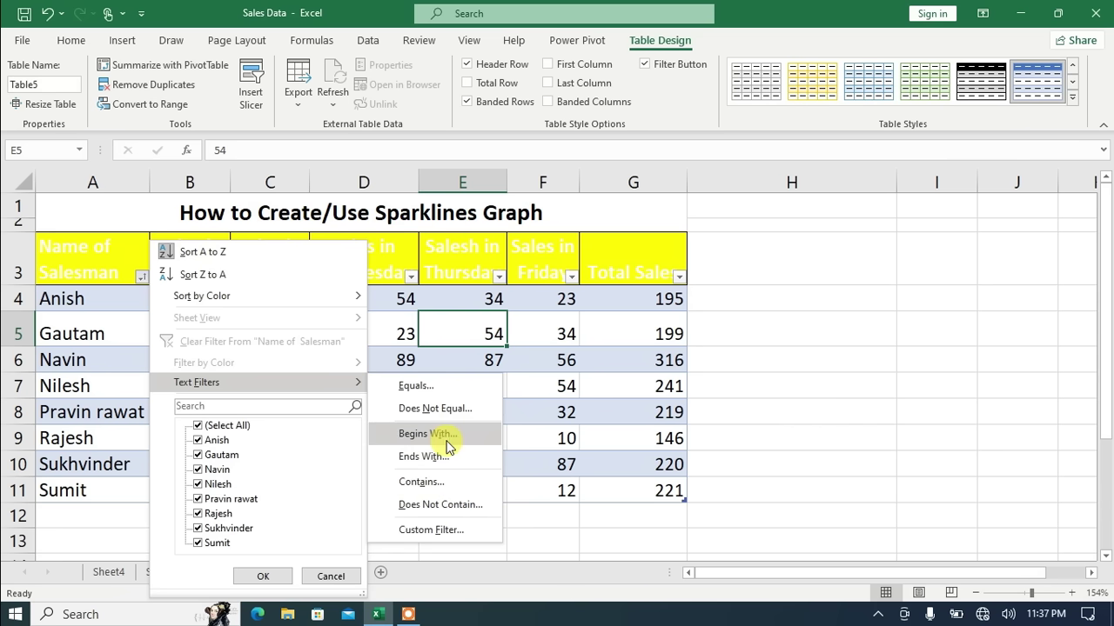
# Step: Apply a Begins With 'a' text filter on salesman names, leaving only Anish
pyautogui.click(444, 433)
pyautogui.write('a')
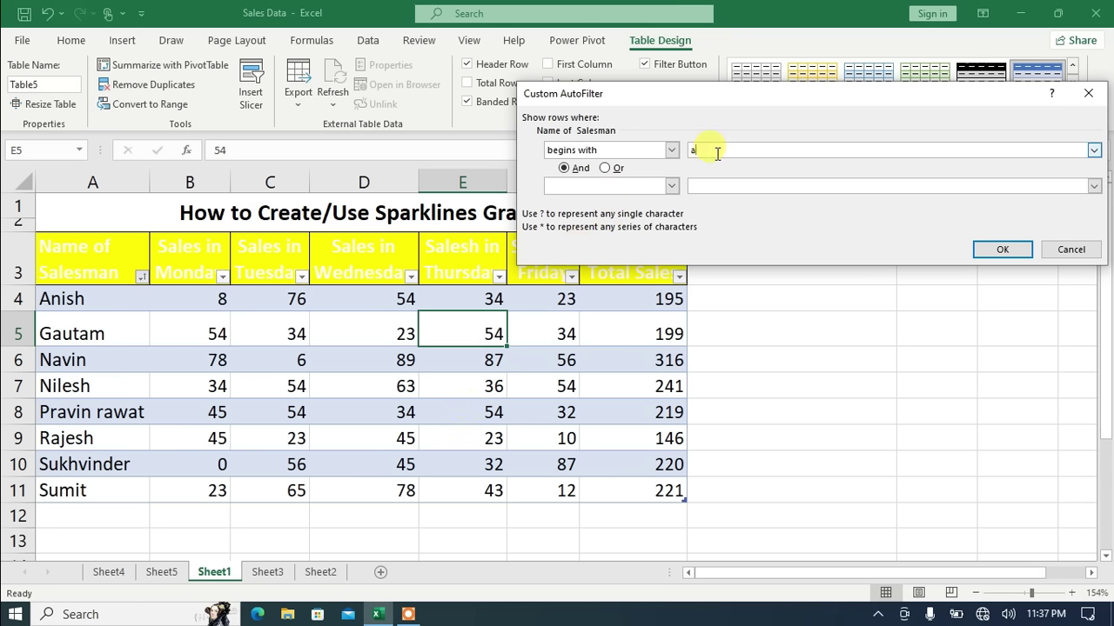
pyautogui.click(1008, 250)
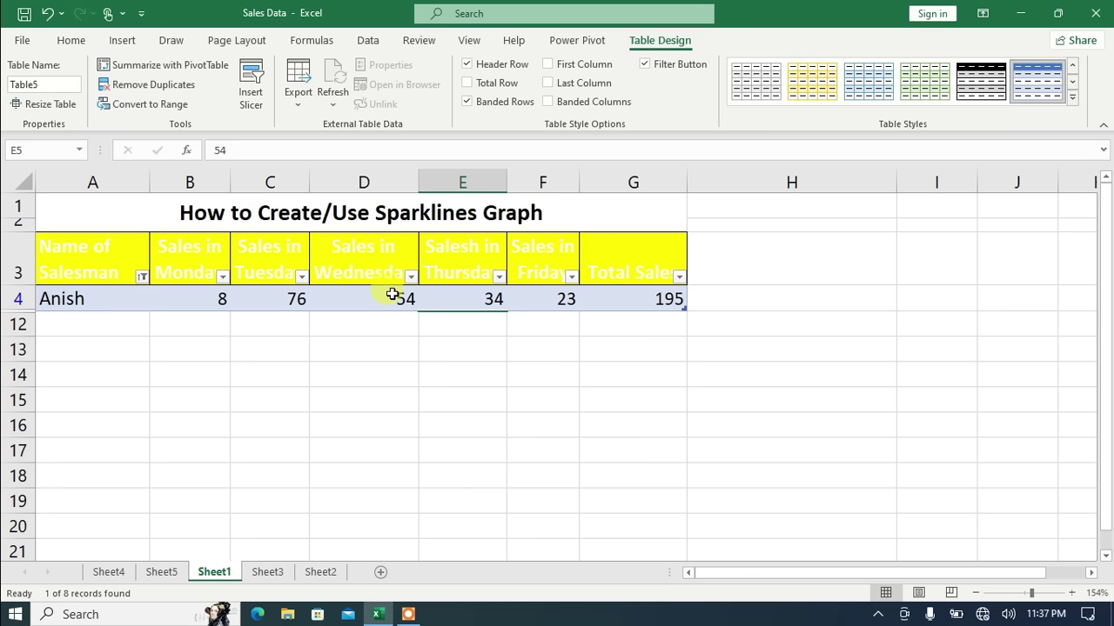
# Step: Clear the Name of Salesman filter so all eight rows show again
pyautogui.click(142, 278)
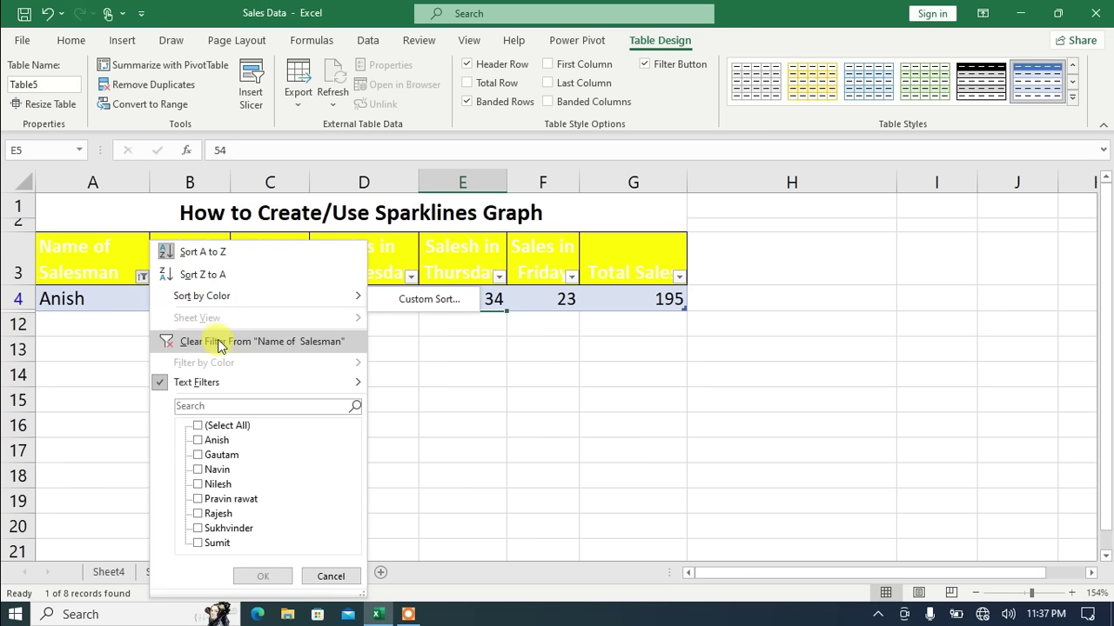
pyautogui.click(219, 341)
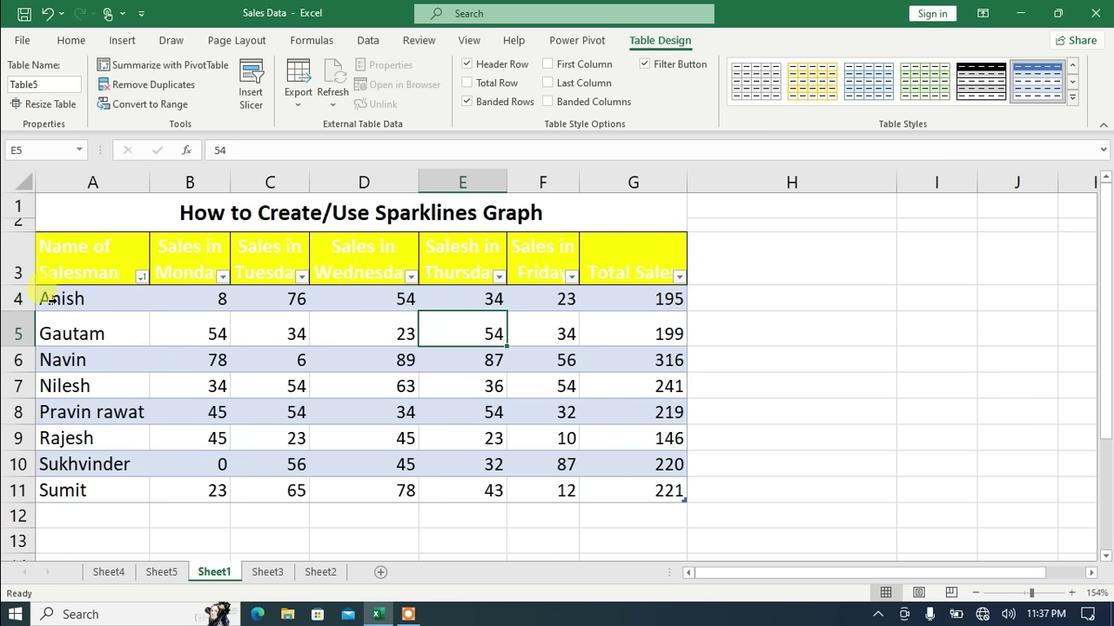
pyautogui.click(122, 40)
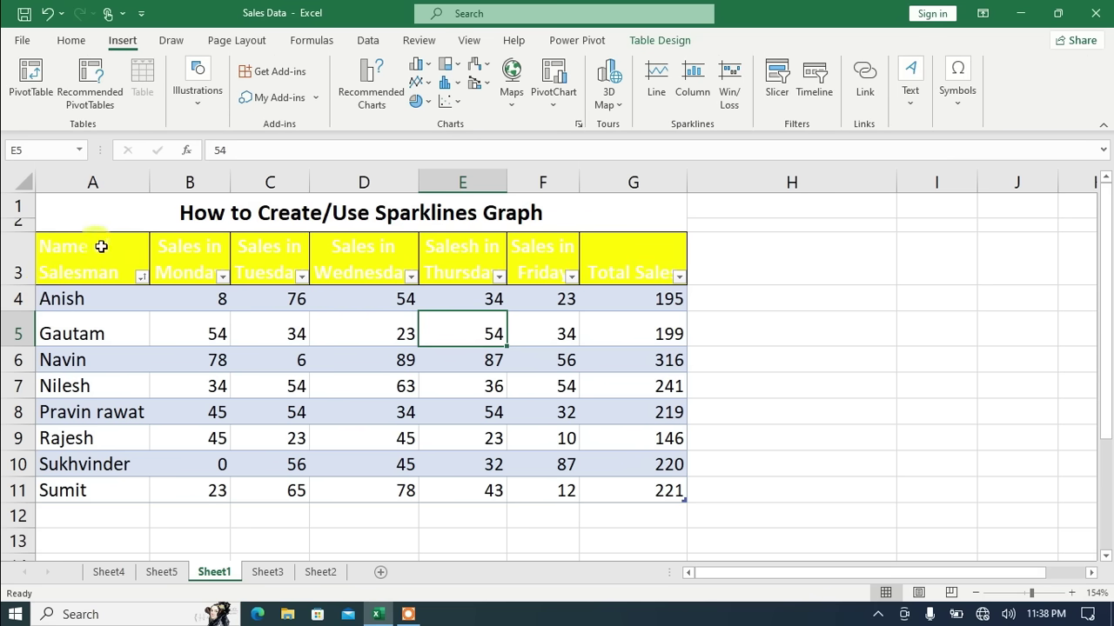
# Step: Convert the A3:G11 sales table to a normal range, dropping filter buttons but keeping banding
pyautogui.moveTo(99, 248); pyautogui.dragTo(624, 488)
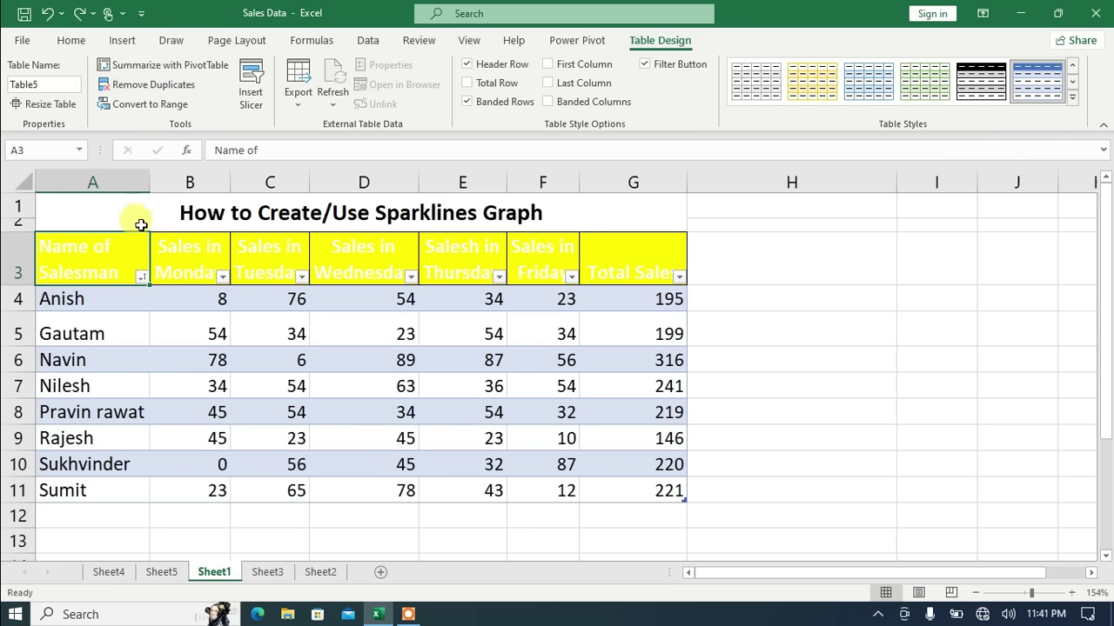
pyautogui.click(145, 116)
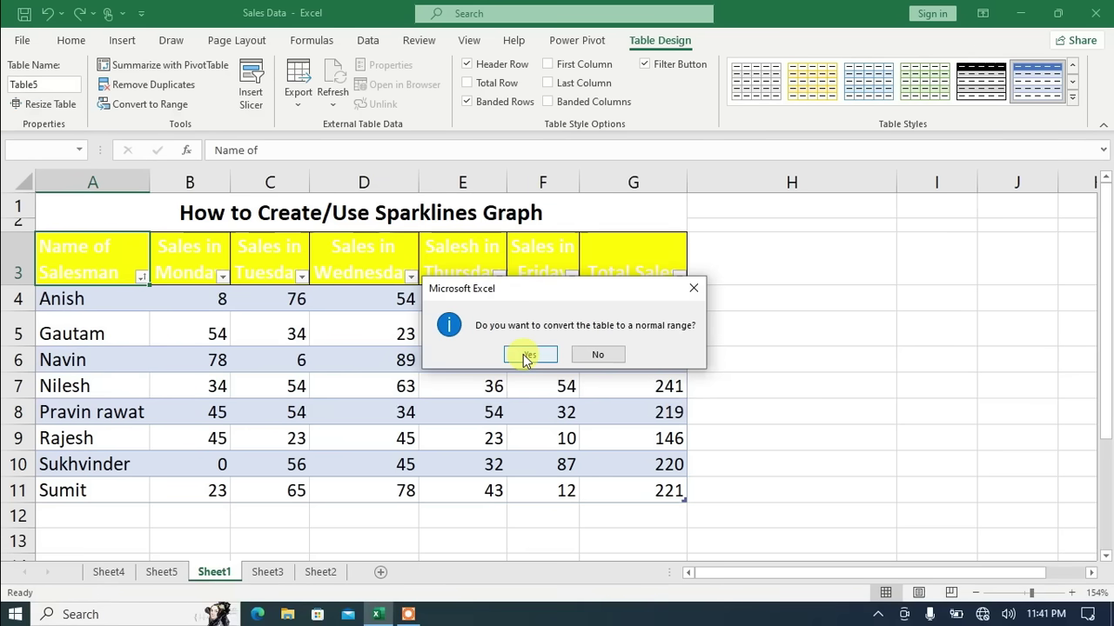
pyautogui.click(523, 354)
pyautogui.click(318, 379)
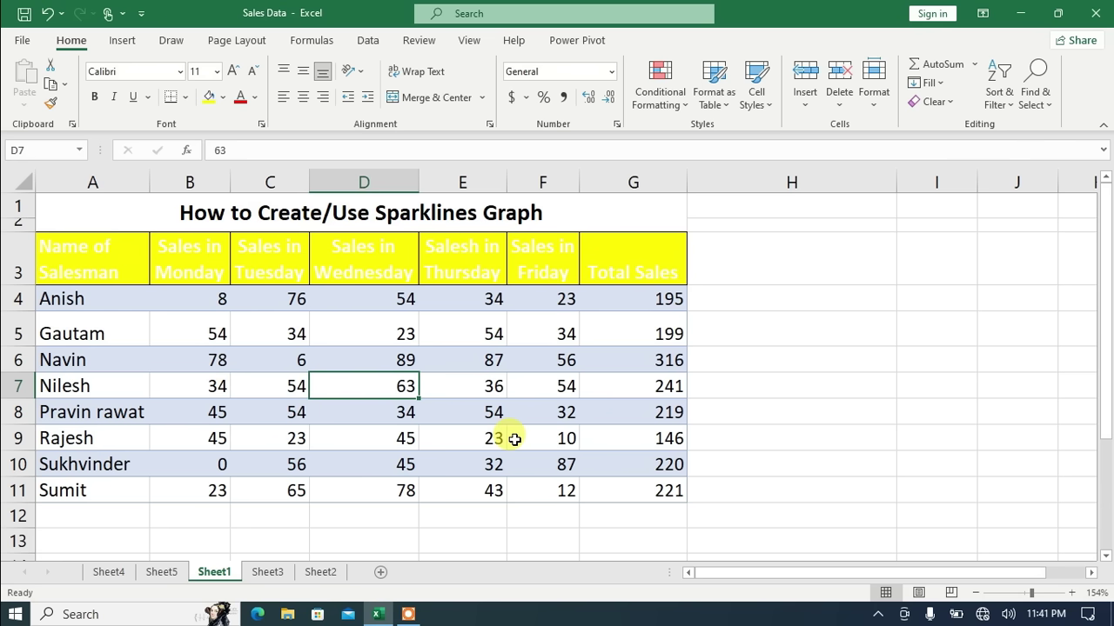
pyautogui.click(790, 409)
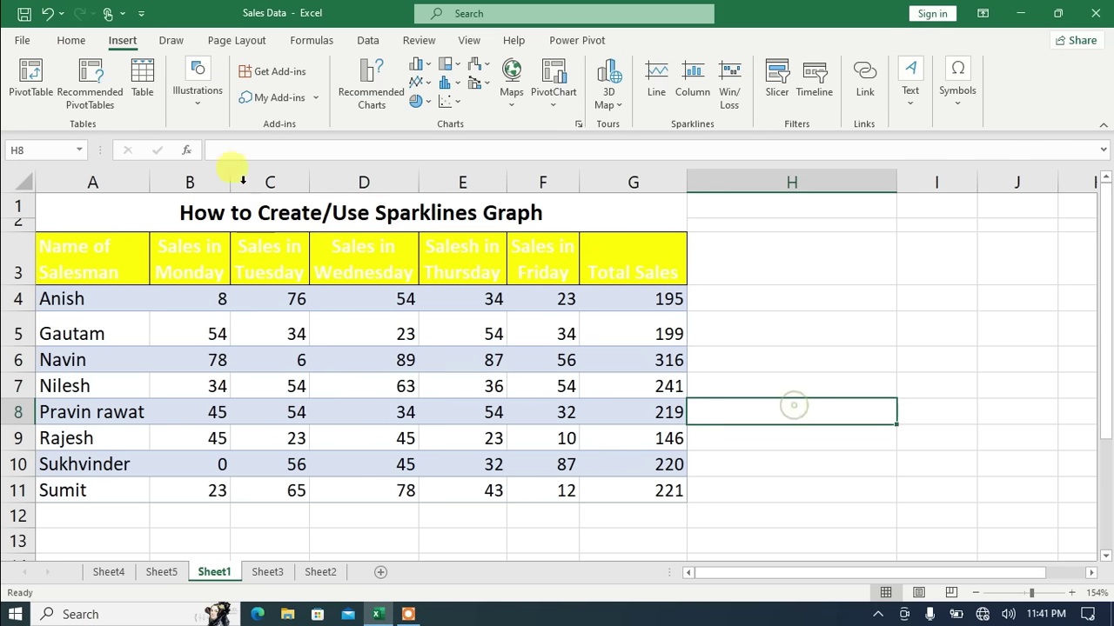
# Step: Insert the soccer-ball wallpaper picture from the cartoon pics folder at cell H3
pyautogui.click(200, 104)
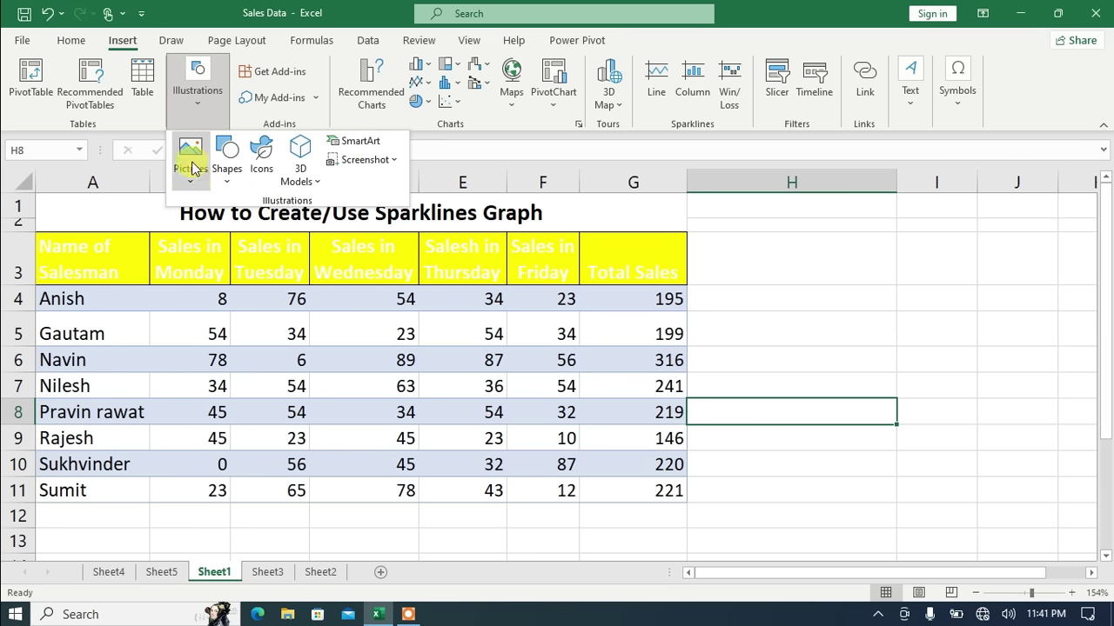
pyautogui.click(769, 262)
pyautogui.click(766, 259)
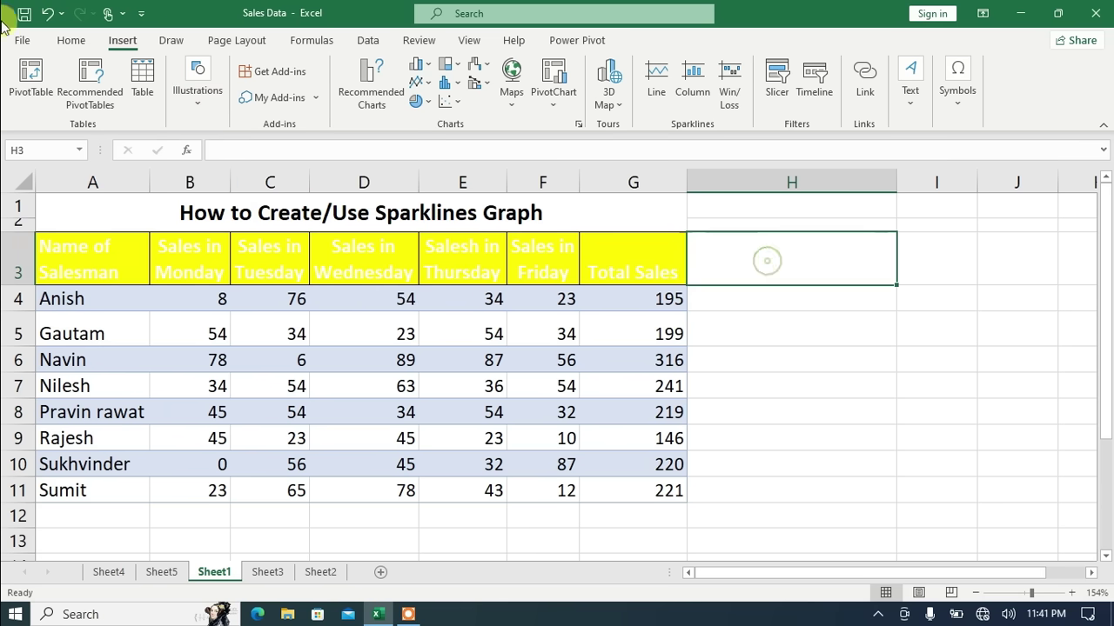
pyautogui.click(187, 103)
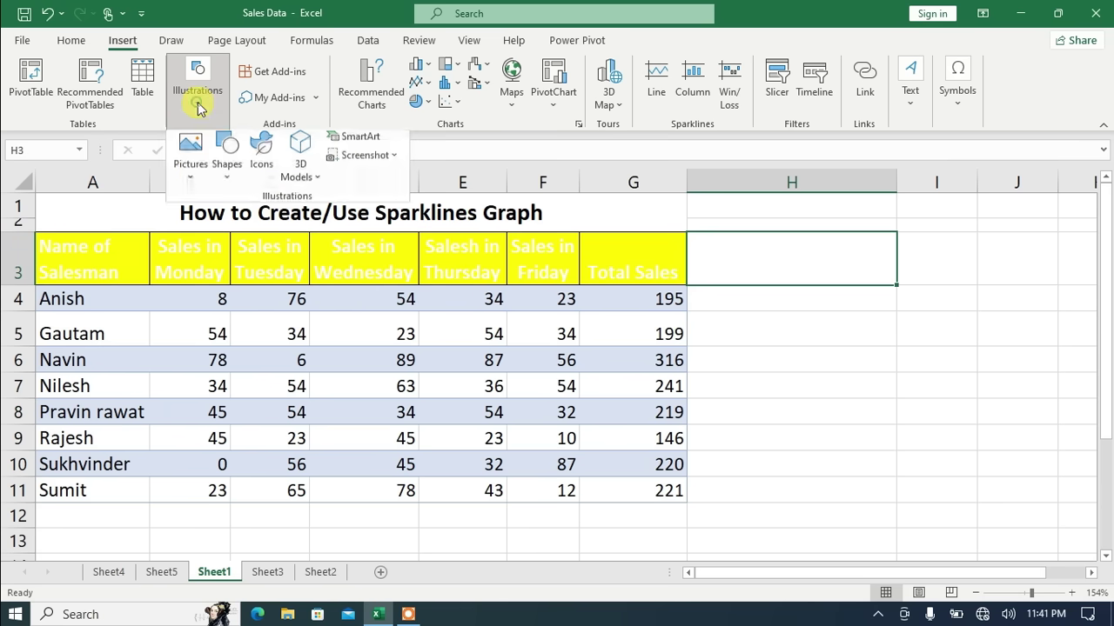
pyautogui.click(191, 174)
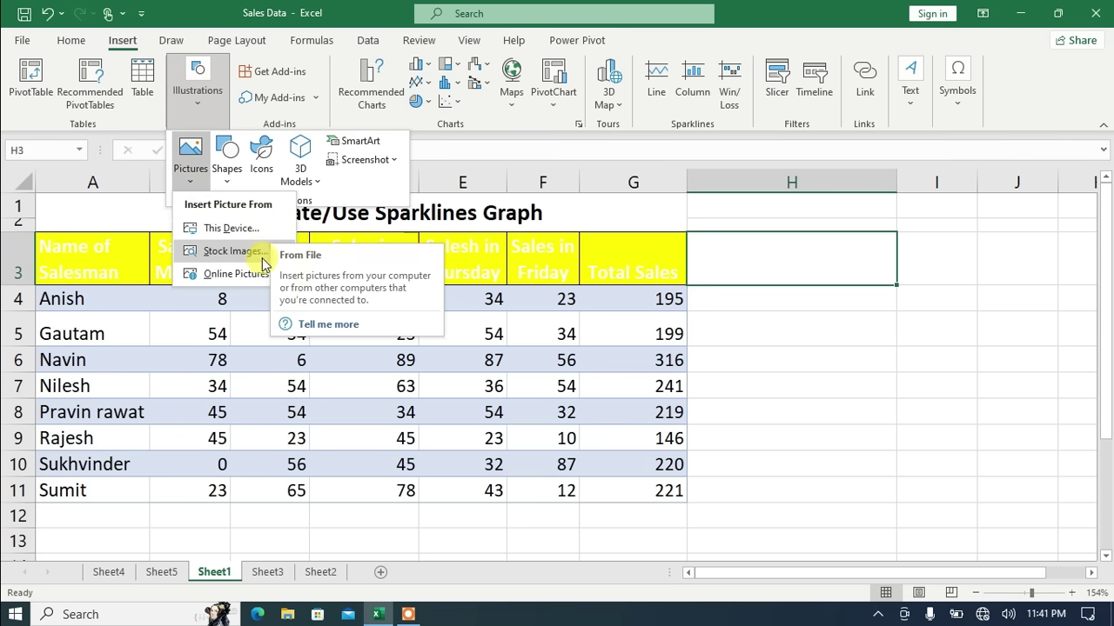
pyautogui.click(219, 228)
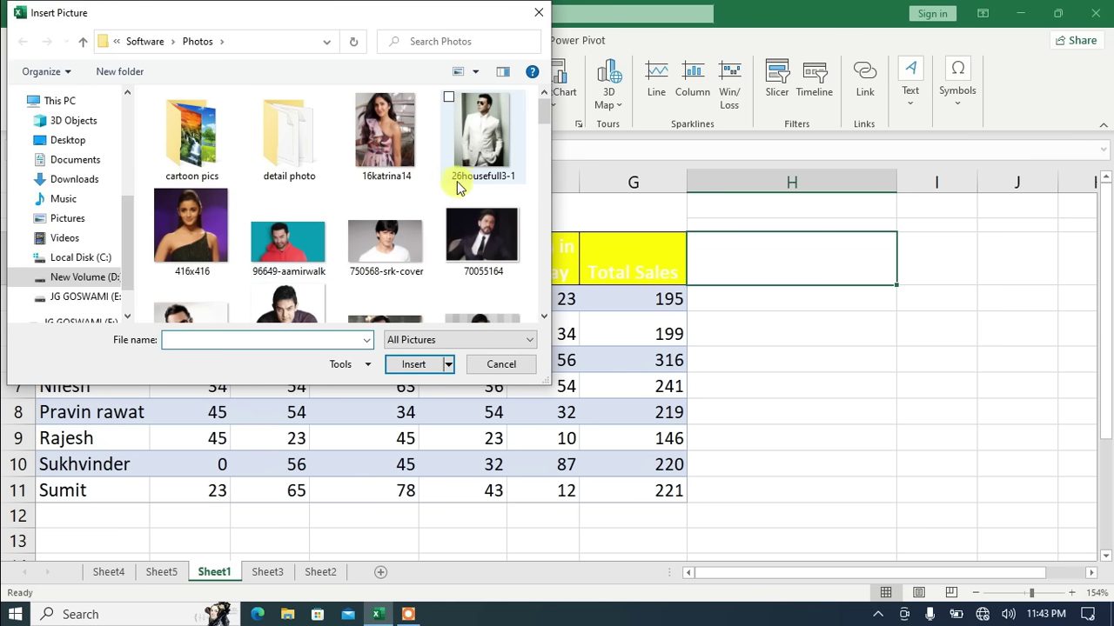
pyautogui.moveTo(544, 113)
pyautogui.mouseDown()
pyautogui.moveTo(539, 157)
pyautogui.moveTo(539, 99)
pyautogui.mouseUp()
pyautogui.click(212, 131)
pyautogui.doubleClick(212, 131)
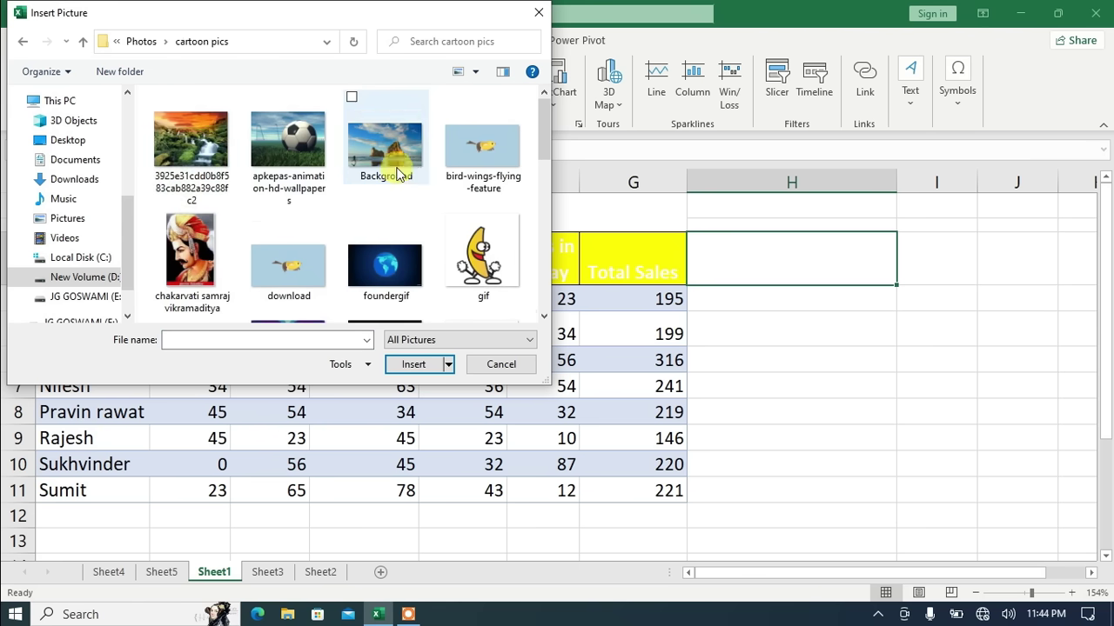
pyautogui.click(277, 146)
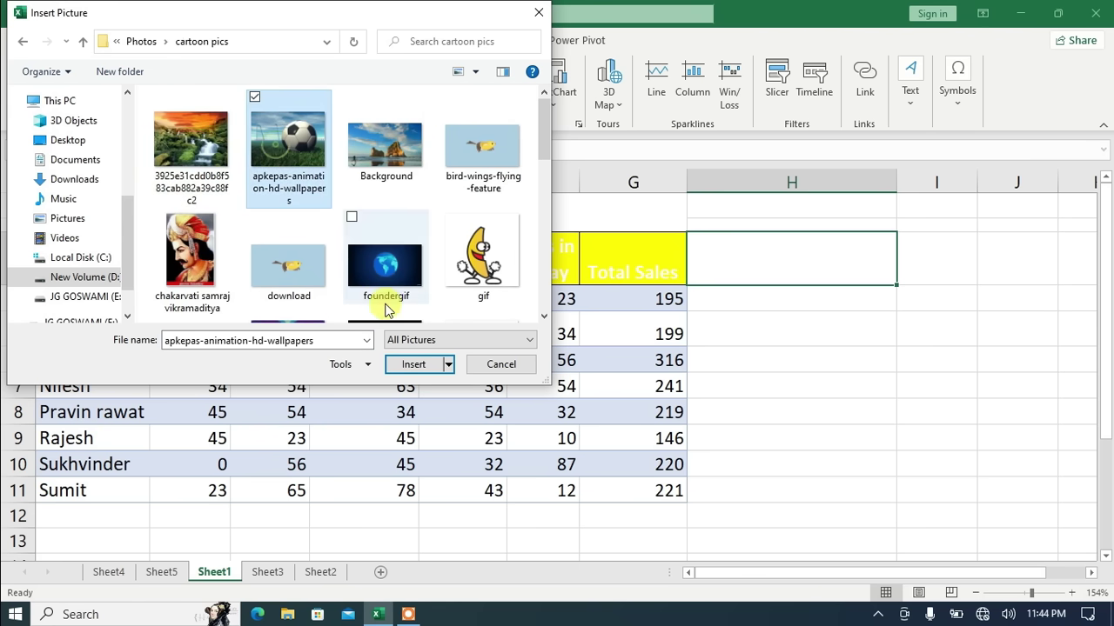
pyautogui.click(416, 365)
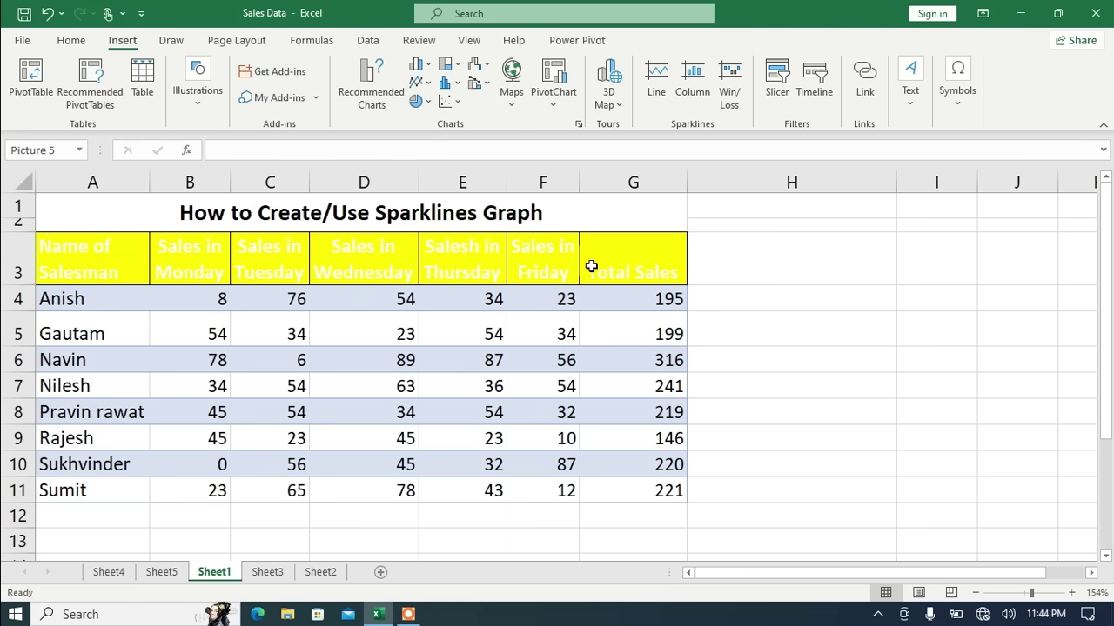
# Step: Shrink the picture to about 2.18" by 2.91" and place it beside the table in columns H–J
pyautogui.moveTo(833, 368); pyautogui.dragTo(310, 345)
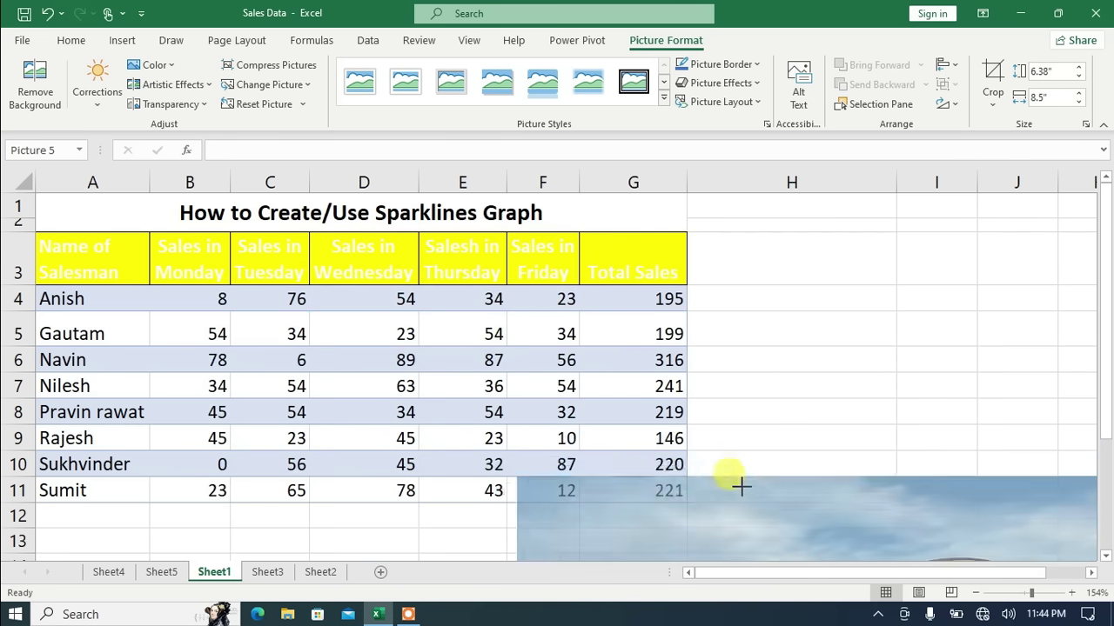
pyautogui.moveTo(156, 209)
pyautogui.mouseDown()
pyautogui.moveTo(793, 545)
pyautogui.moveTo(402, 239)
pyautogui.mouseUp()
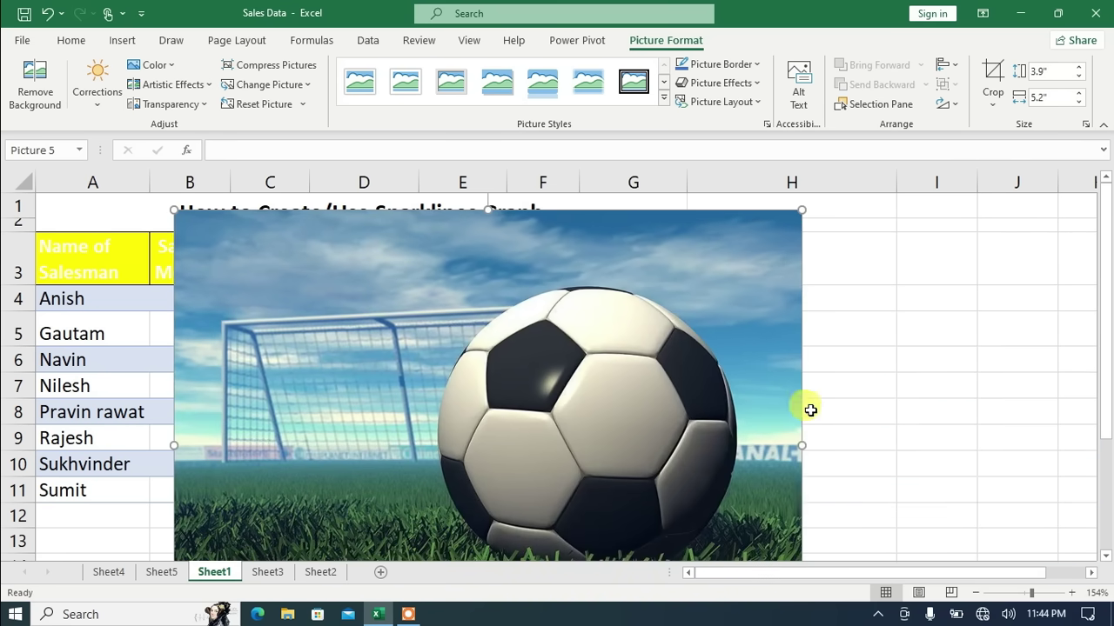
pyautogui.moveTo(800, 210); pyautogui.dragTo(522, 420)
pyautogui.moveTo(367, 490)
pyautogui.mouseDown()
pyautogui.moveTo(911, 272)
pyautogui.moveTo(891, 285)
pyautogui.mouseUp()
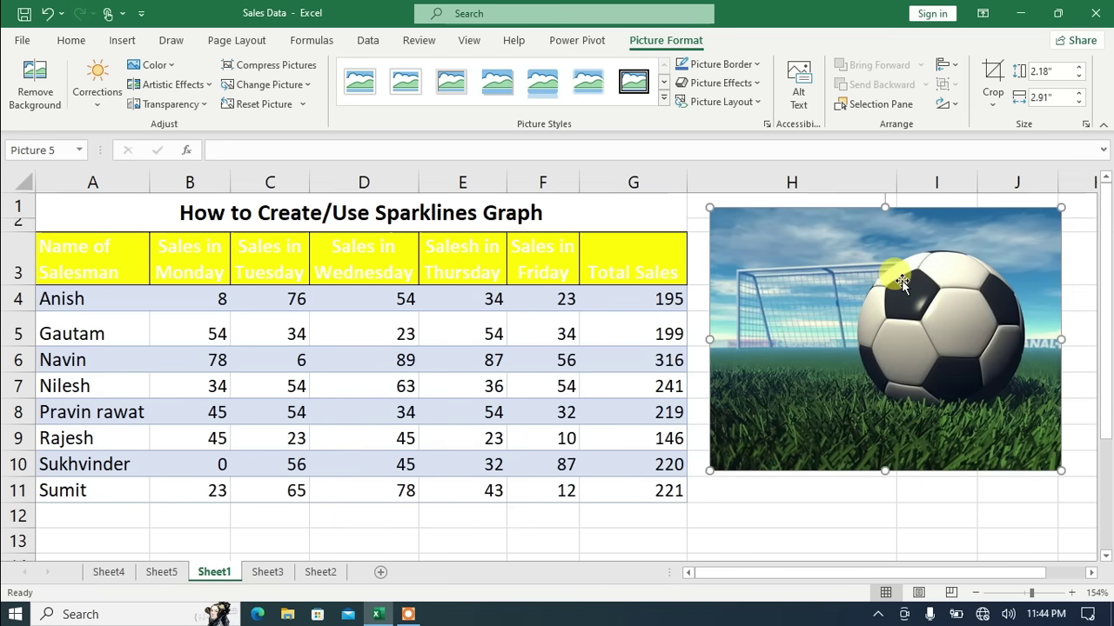
pyautogui.click(121, 43)
# Step: Draw a blue Smiley Face from Basic Shapes, about 1.59" by 1.6", over the soccer picture
pyautogui.click(198, 96)
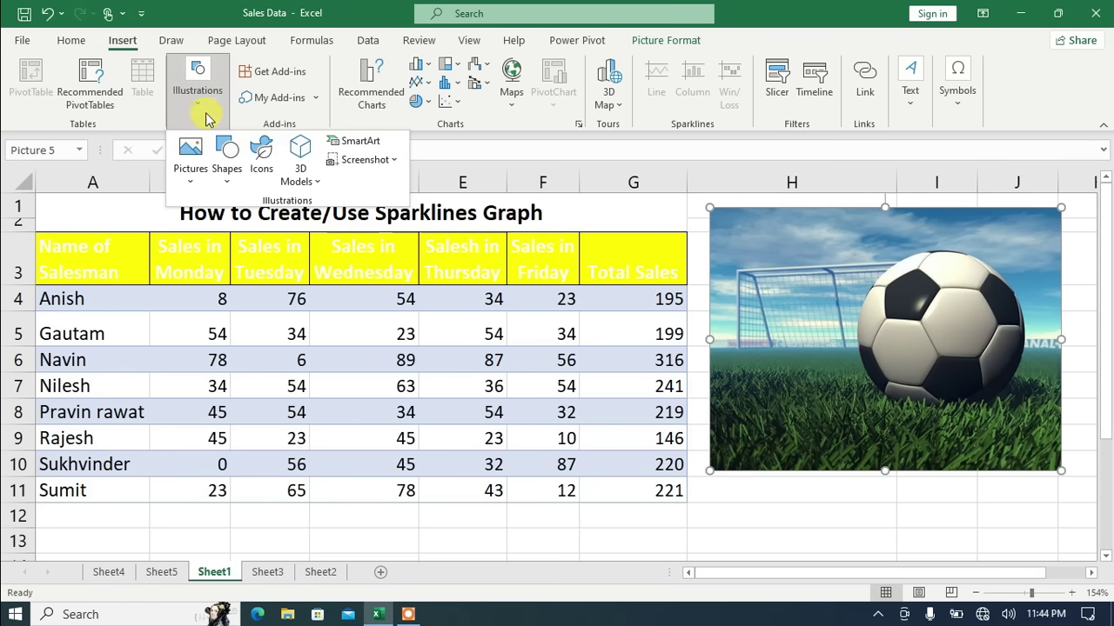
pyautogui.click(193, 109)
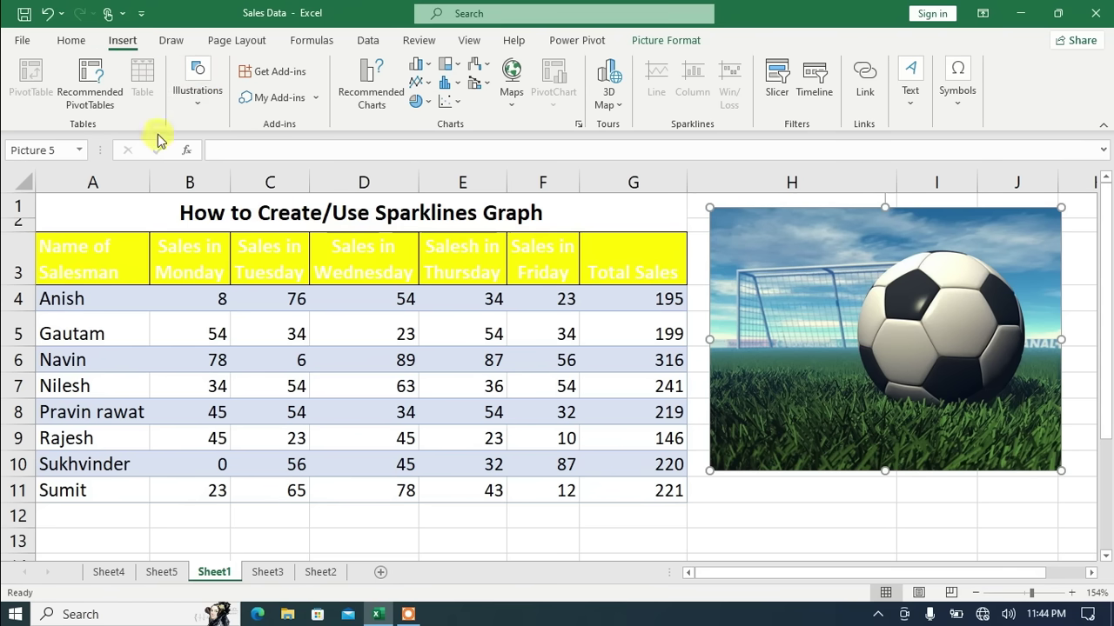
pyautogui.click(195, 105)
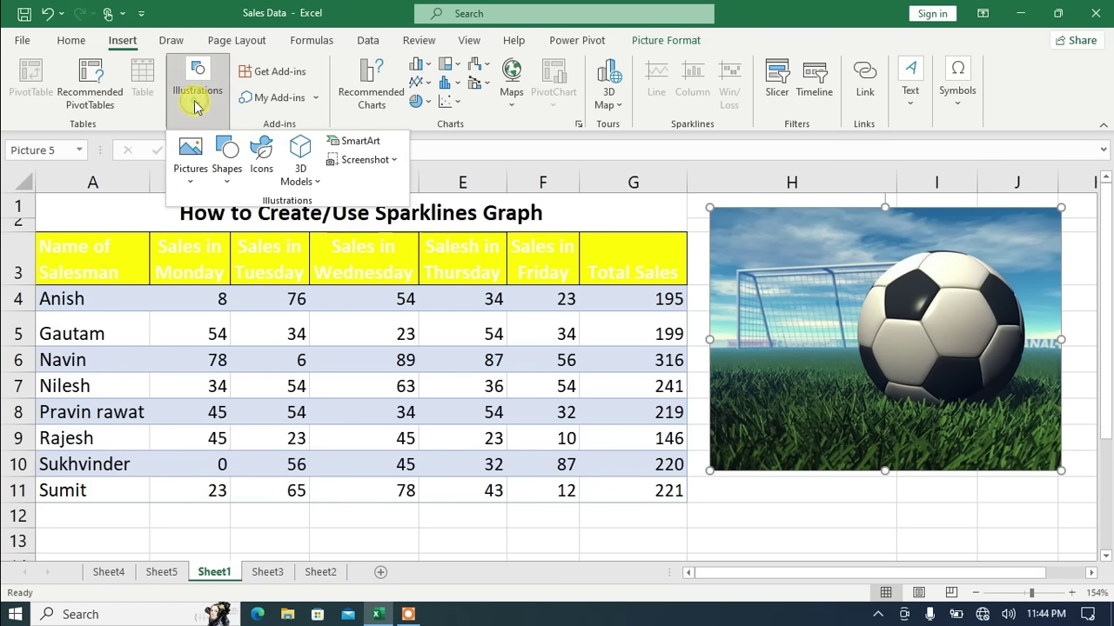
pyautogui.click(228, 174)
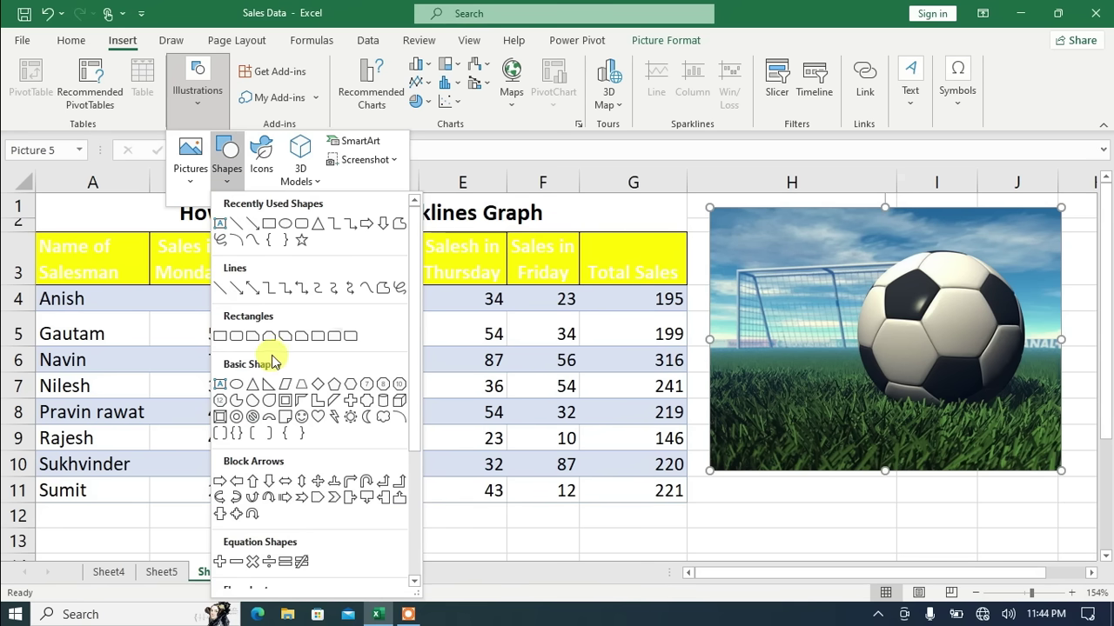
pyautogui.click(301, 419)
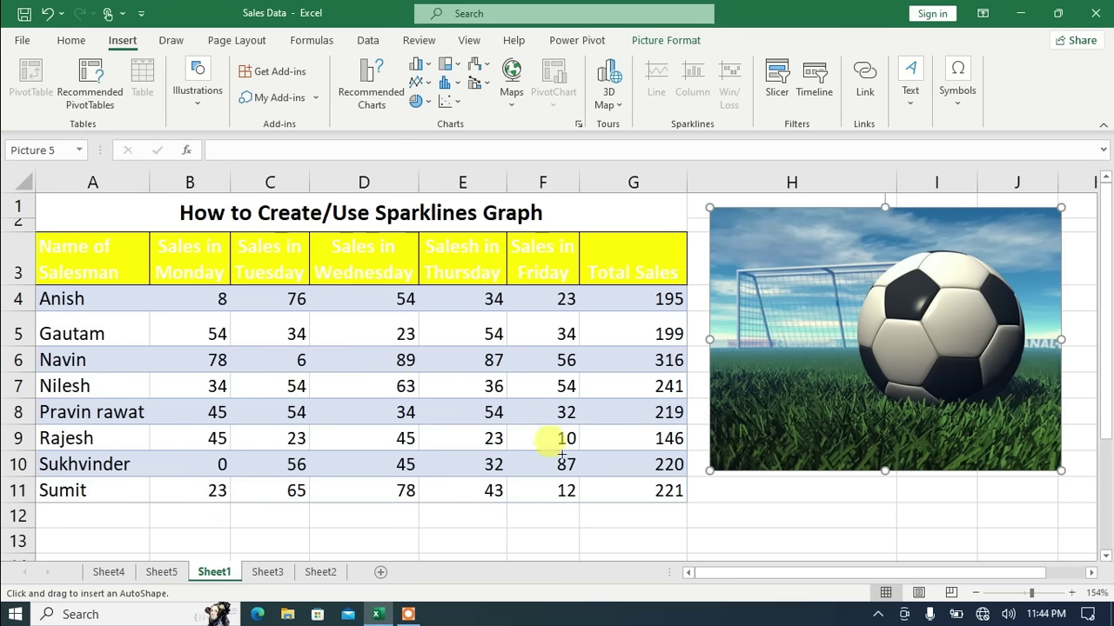
pyautogui.moveTo(709, 251); pyautogui.dragTo(900, 438)
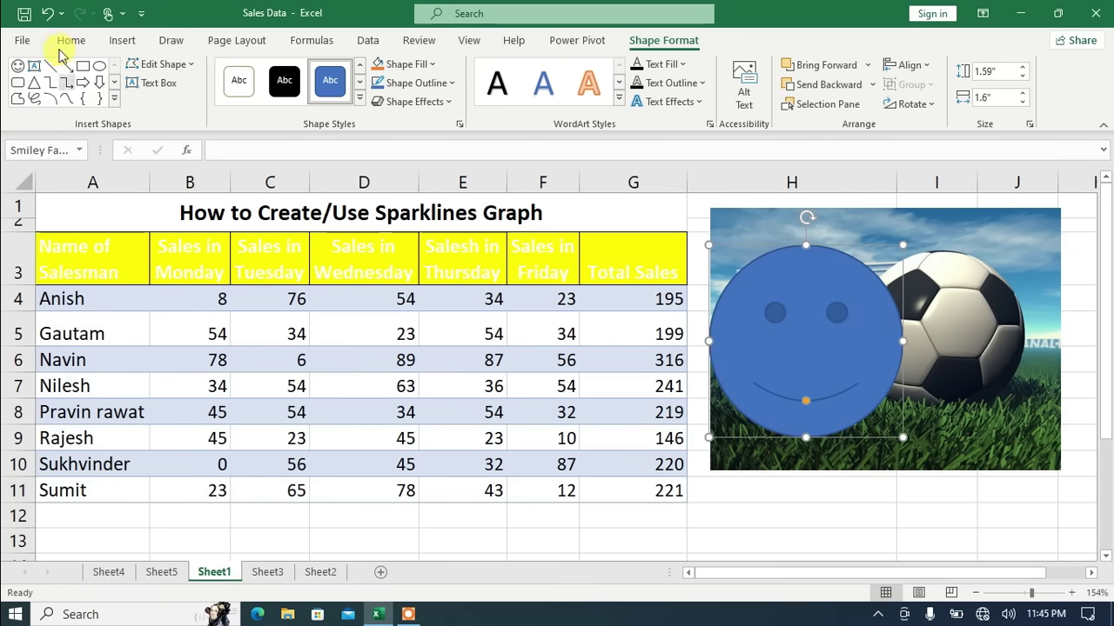
pyautogui.click(119, 41)
pyautogui.click(183, 96)
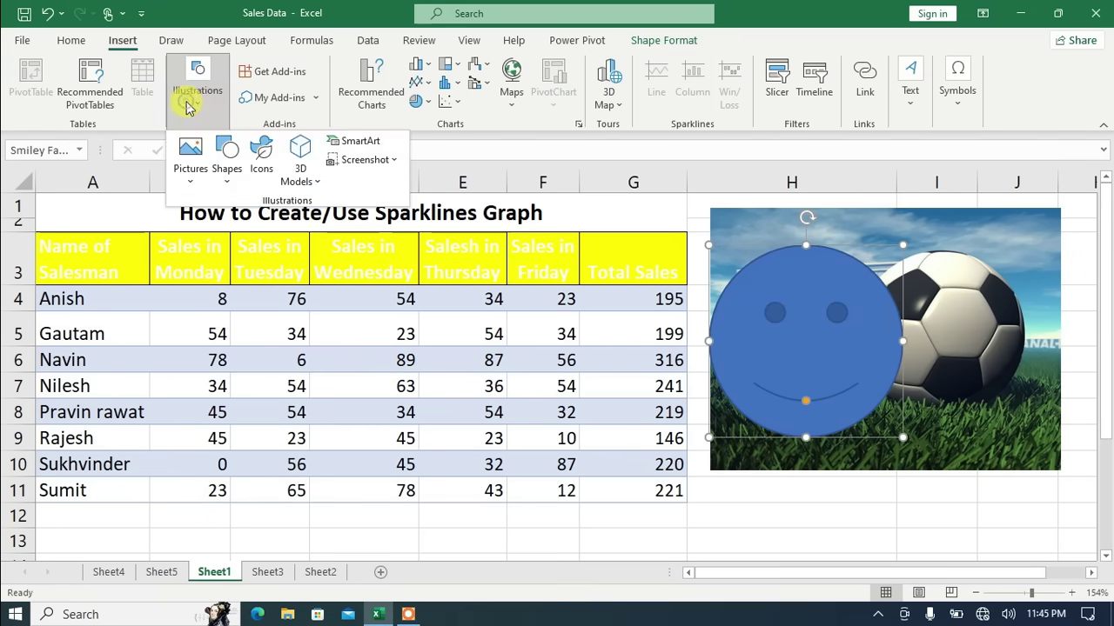
# Step: Insert the black apple icon from the Icons library onto the sheet beside the sales table
pyautogui.click(261, 161)
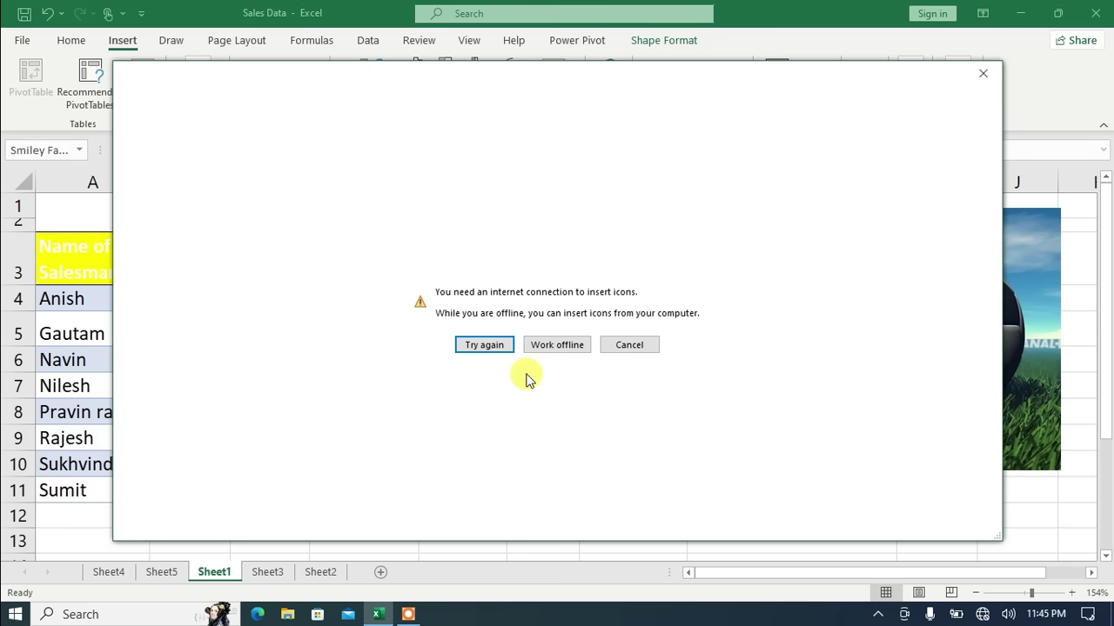
pyautogui.click(538, 342)
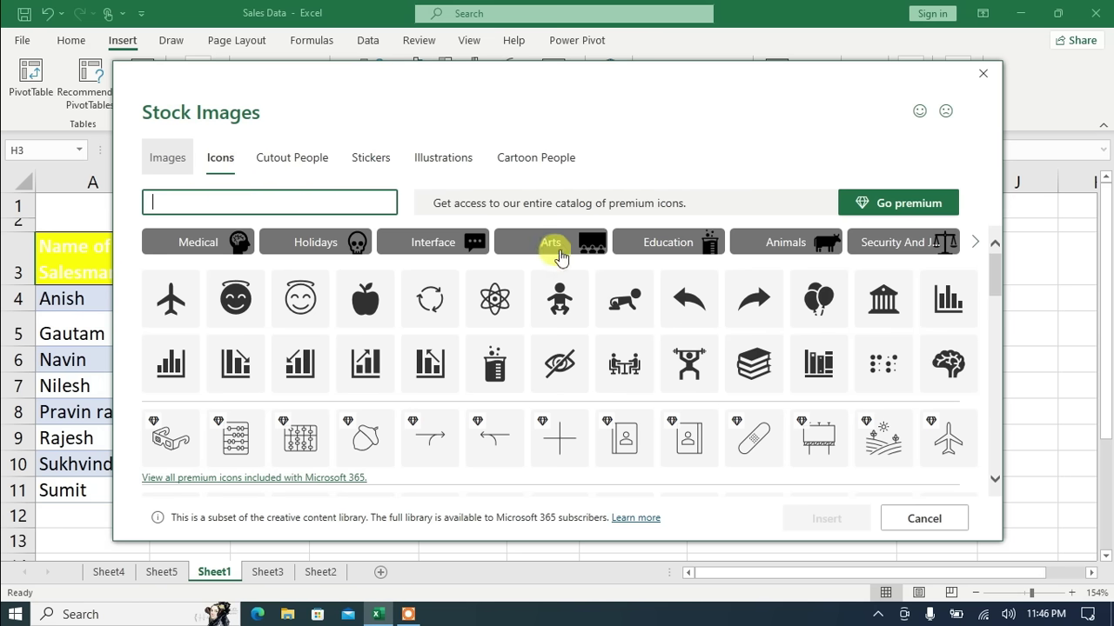
pyautogui.click(210, 160)
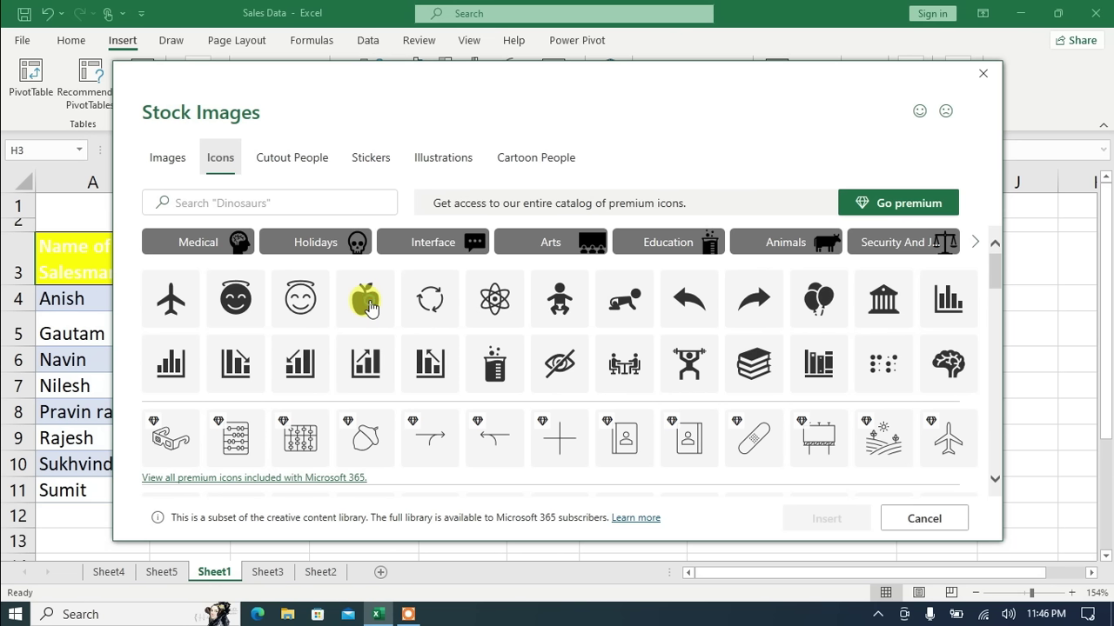
pyautogui.click(373, 304)
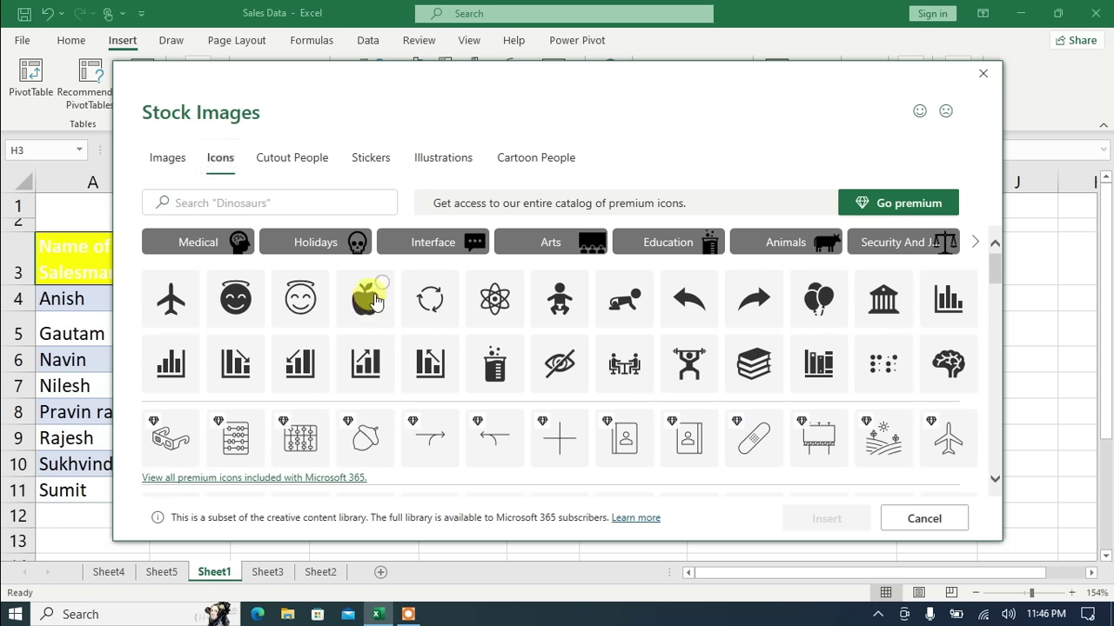
pyautogui.click(382, 284)
pyautogui.click(821, 520)
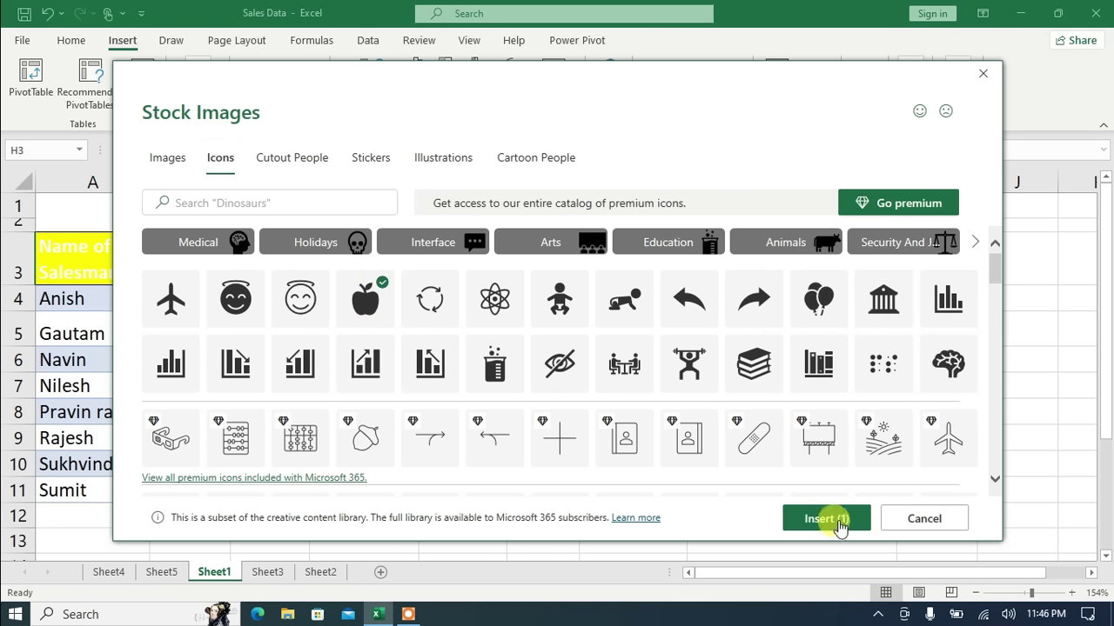
pyautogui.click(838, 525)
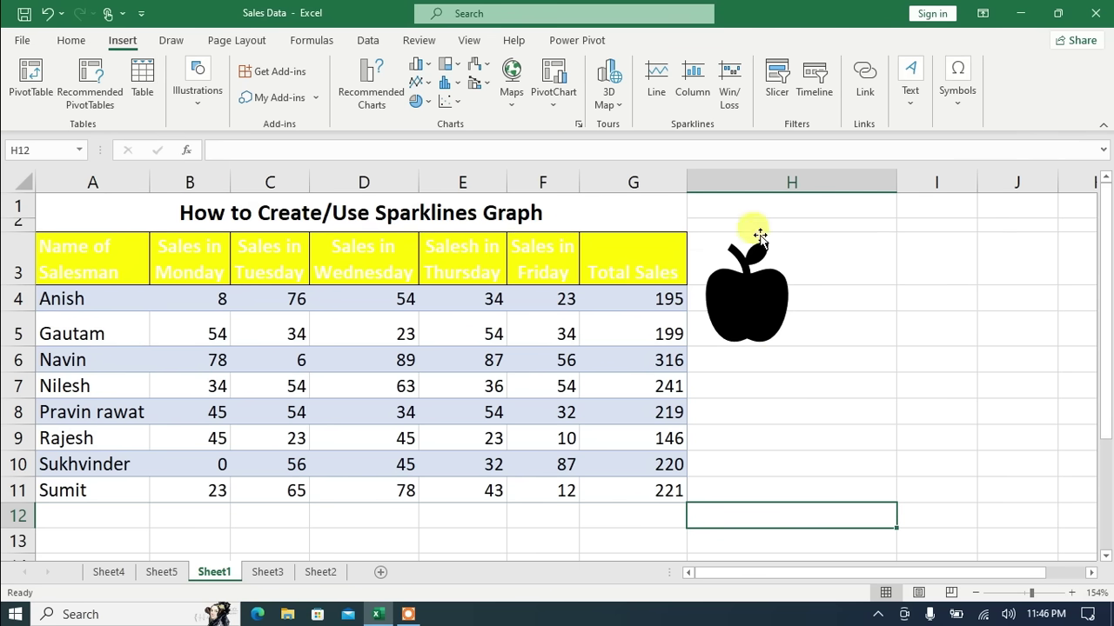
pyautogui.click(736, 296)
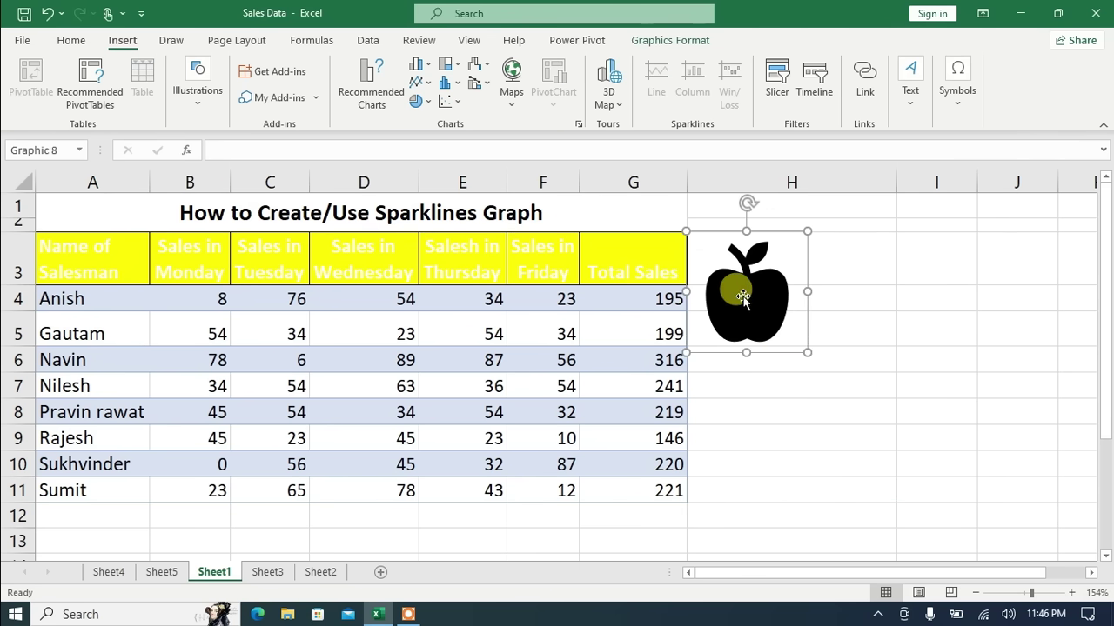
pyautogui.click(771, 386)
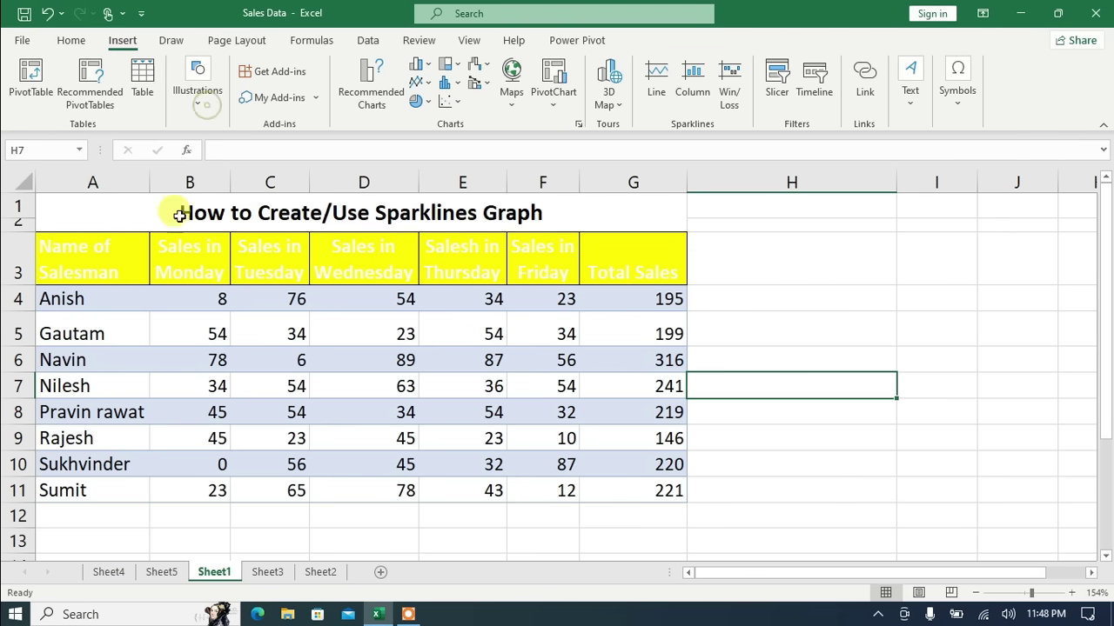
pyautogui.click(198, 98)
# Step: Insert the animated Shiba dog model from the online 3D model library
pyautogui.click(298, 176)
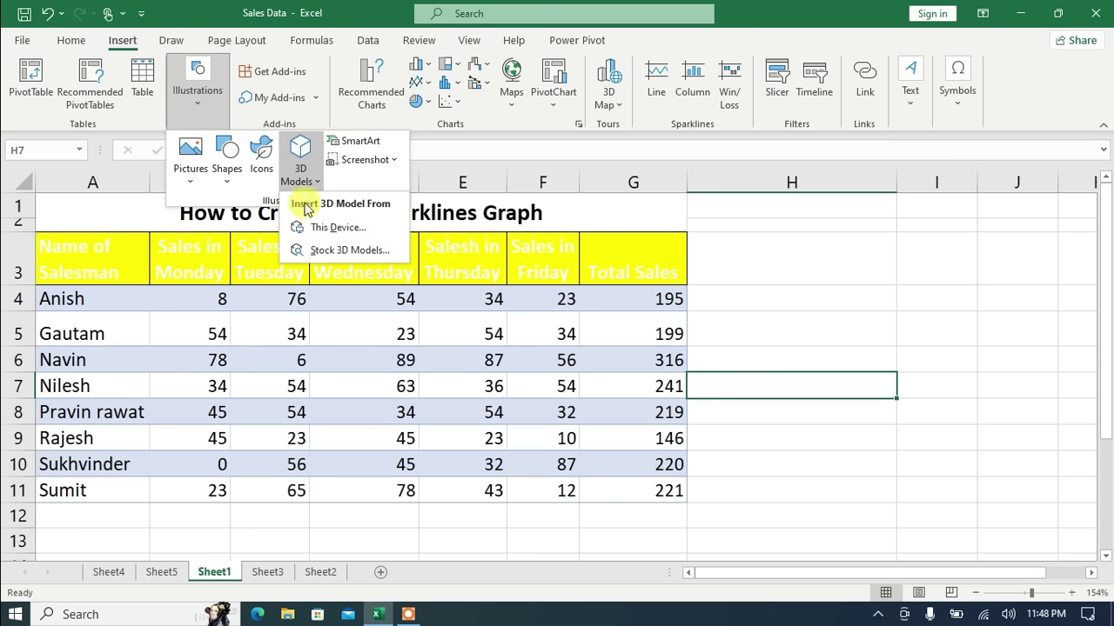
pyautogui.click(357, 250)
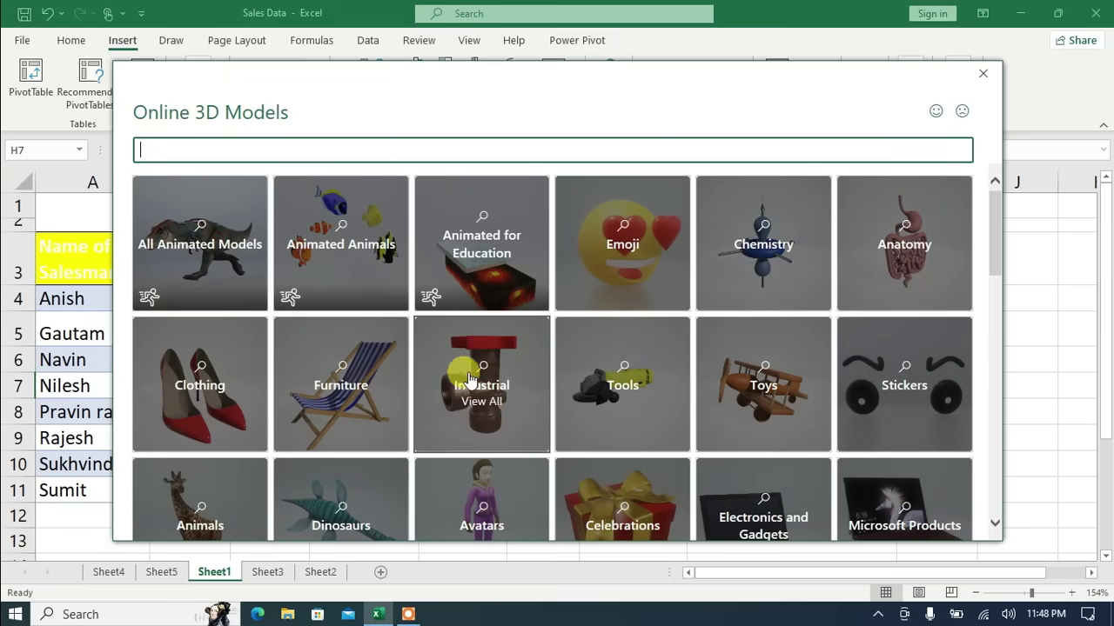
pyautogui.click(235, 251)
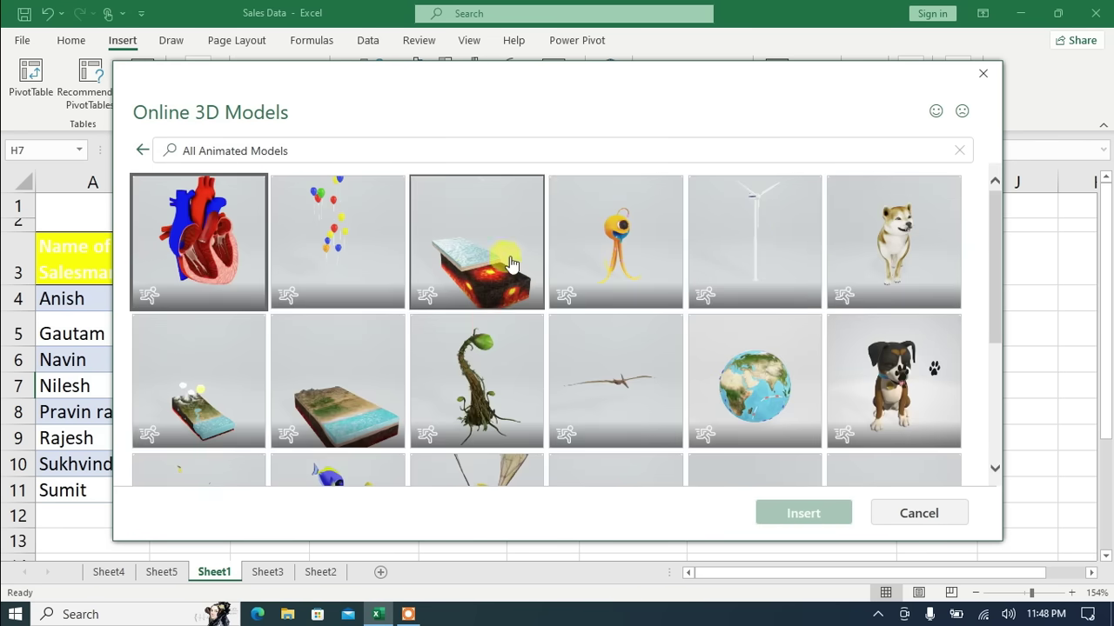
pyautogui.click(884, 259)
pyautogui.click(791, 512)
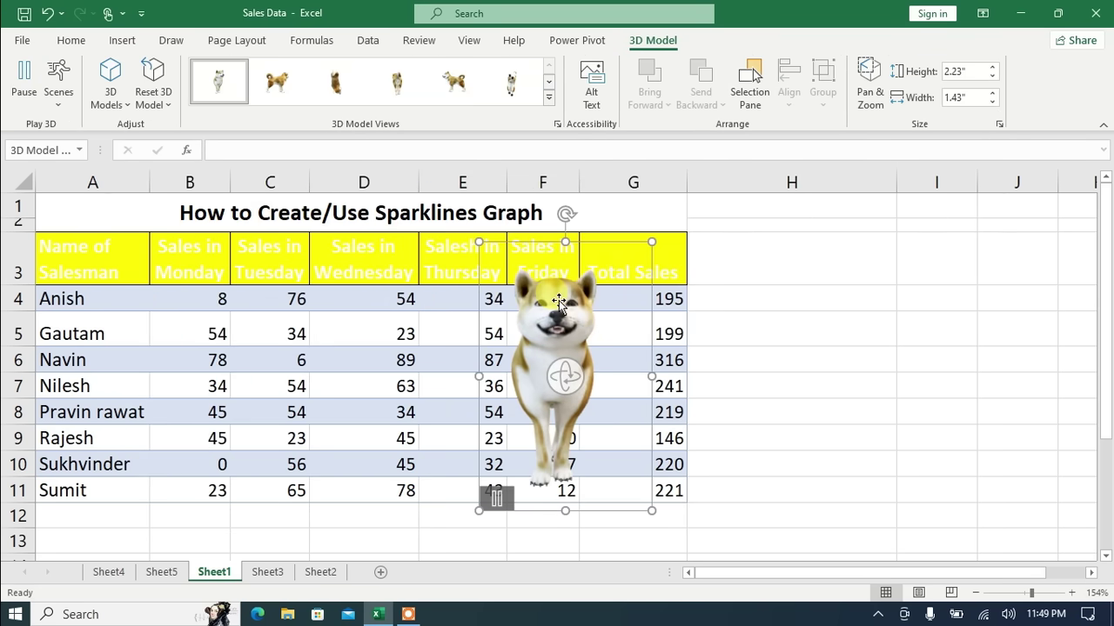
# Step: Move the dog model into column H beside the table and rotate it to a side view
pyautogui.moveTo(555, 306); pyautogui.dragTo(822, 297)
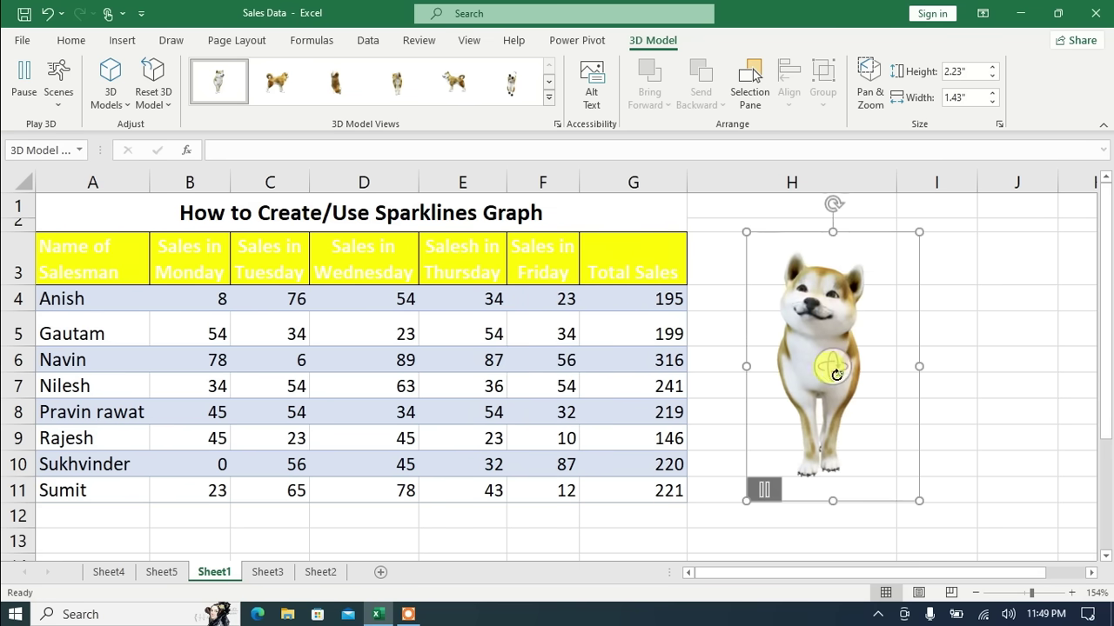
pyautogui.moveTo(836, 374); pyautogui.dragTo(710, 386)
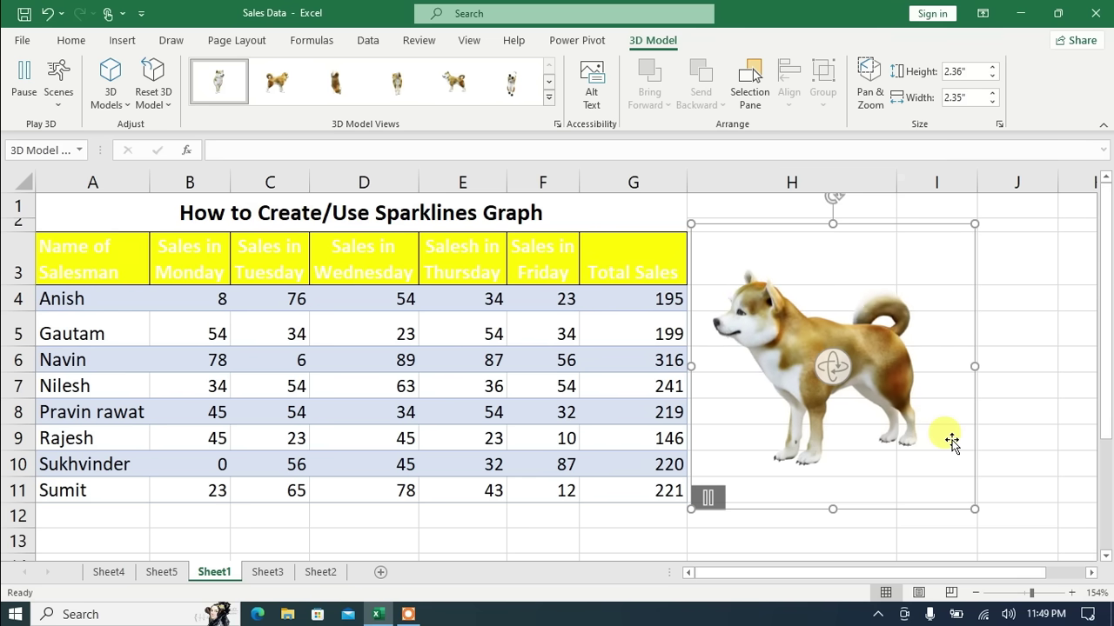
pyautogui.click(199, 102)
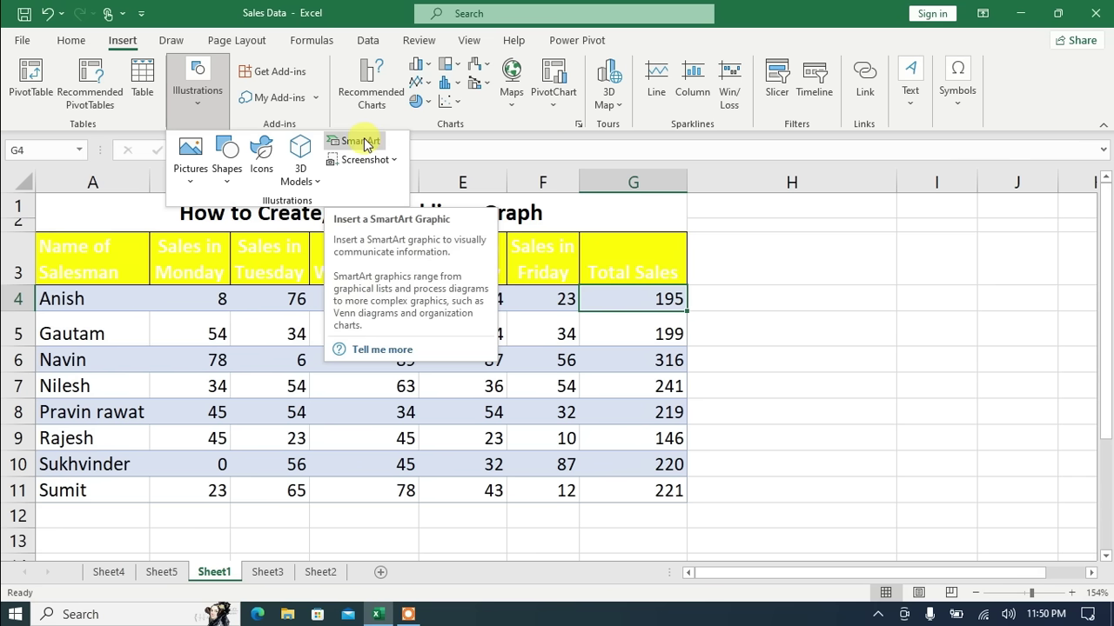
# Step: Browse the SmartArt categories and choose Basic Cycle from the Cycle layouts
pyautogui.click(364, 143)
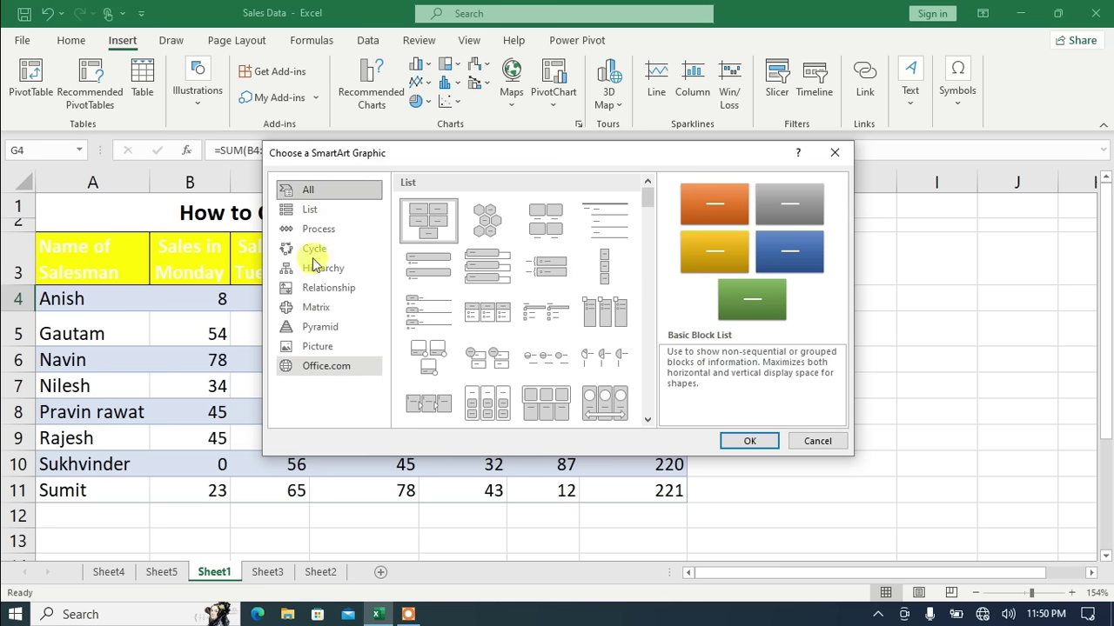
pyautogui.click(313, 211)
pyautogui.click(317, 231)
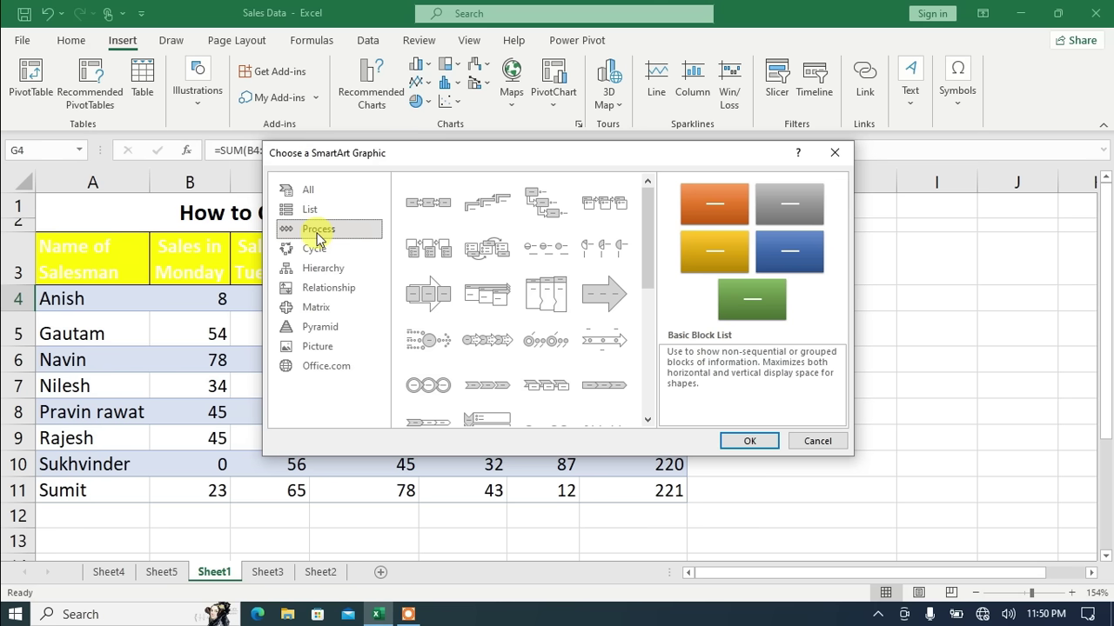
pyautogui.click(311, 251)
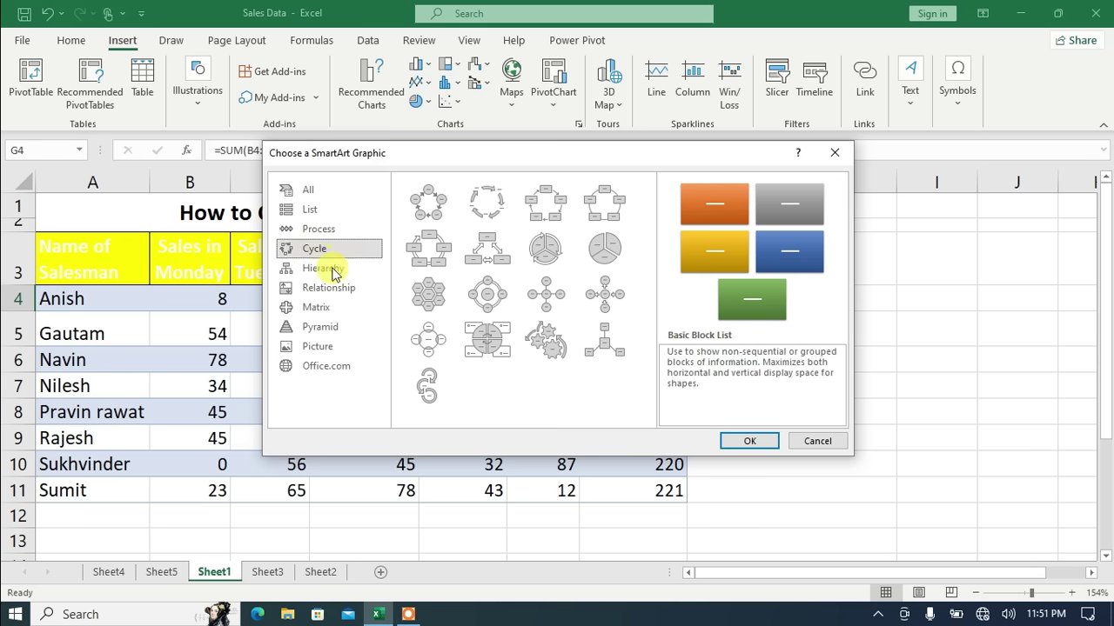
pyautogui.click(365, 299)
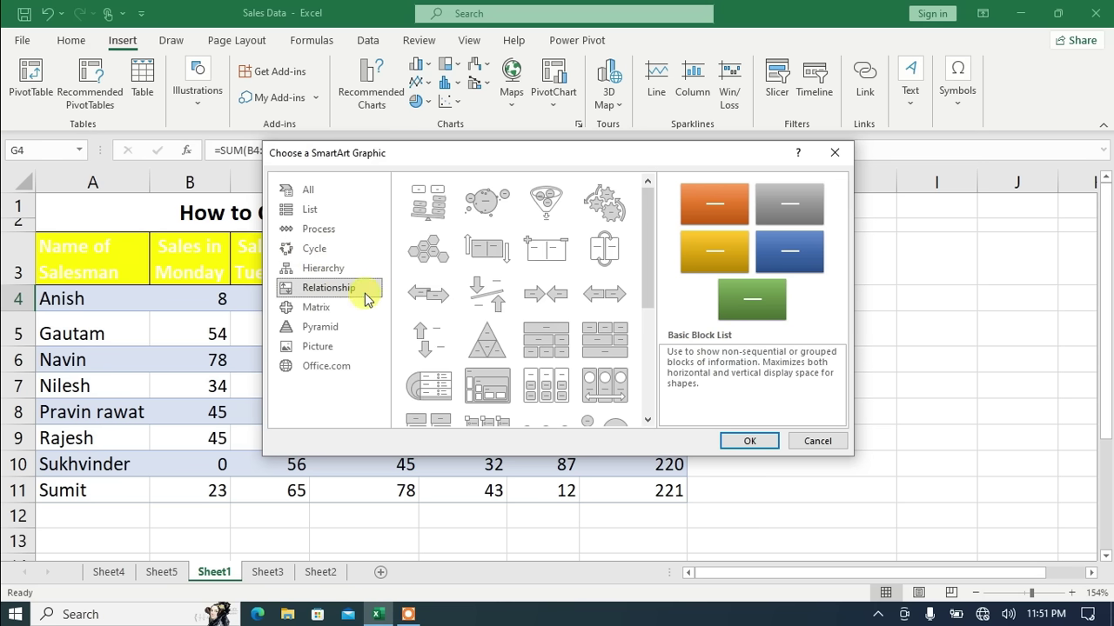
pyautogui.click(347, 309)
pyautogui.click(346, 328)
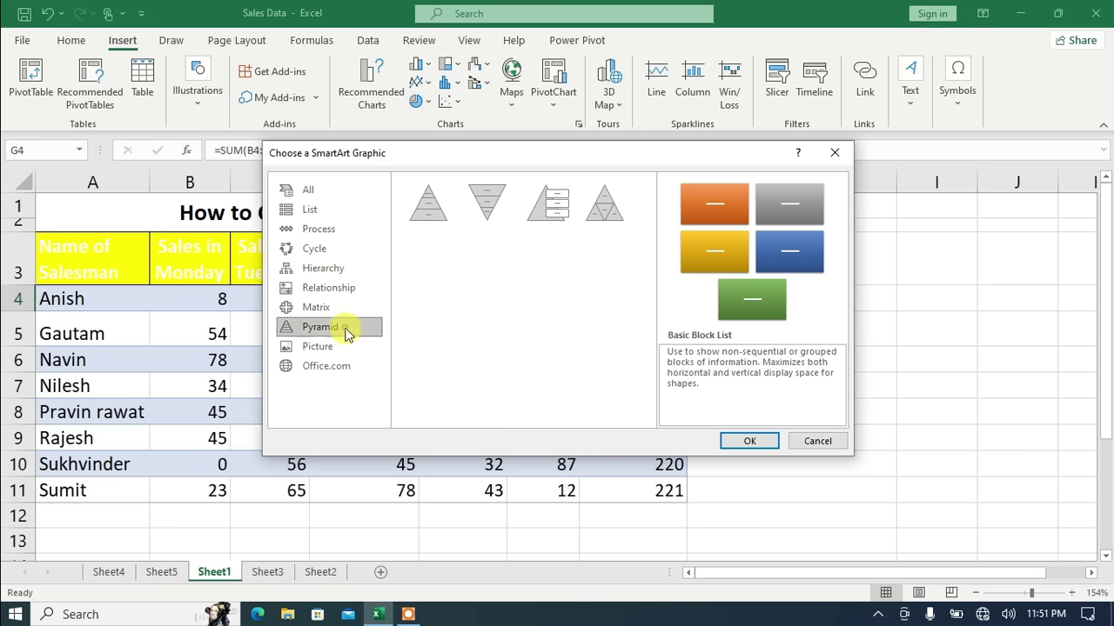
pyautogui.click(341, 348)
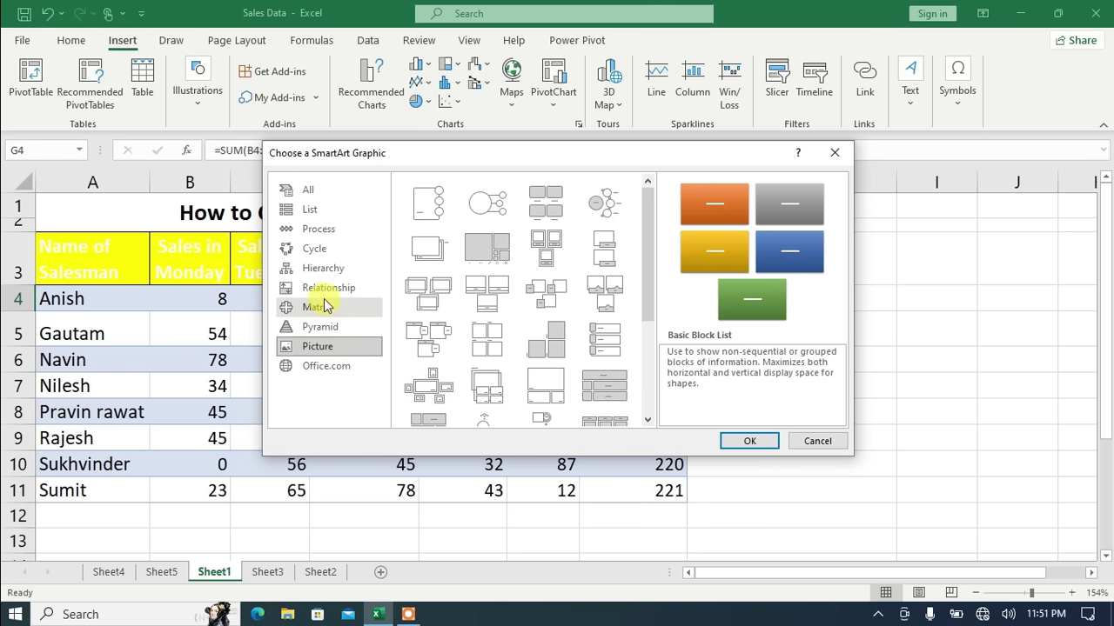
pyautogui.click(319, 230)
pyautogui.click(320, 252)
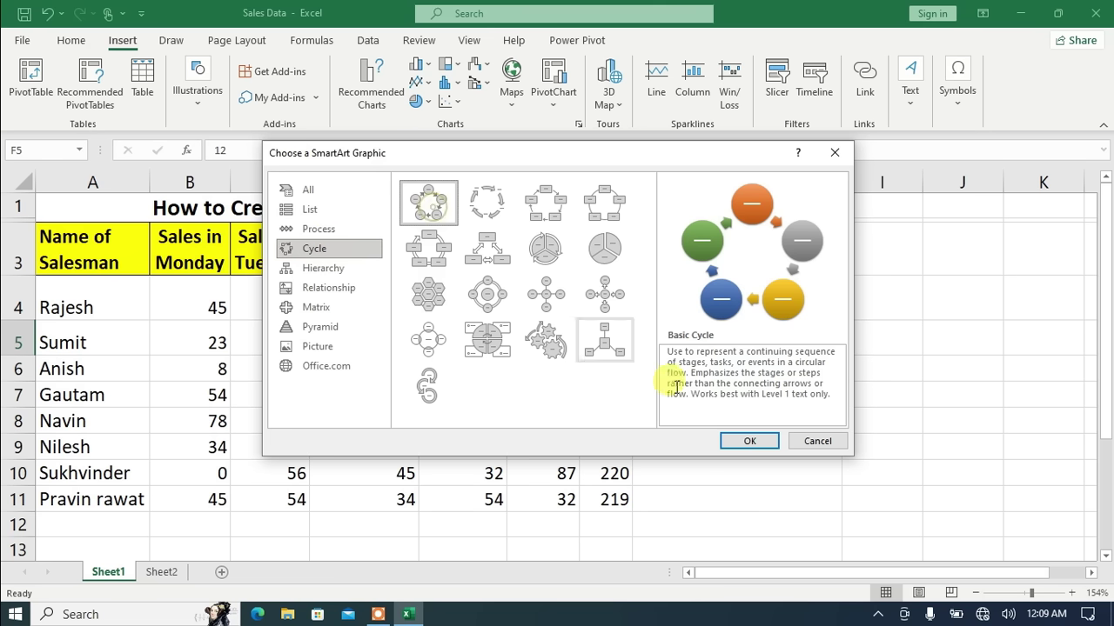
pyautogui.click(749, 441)
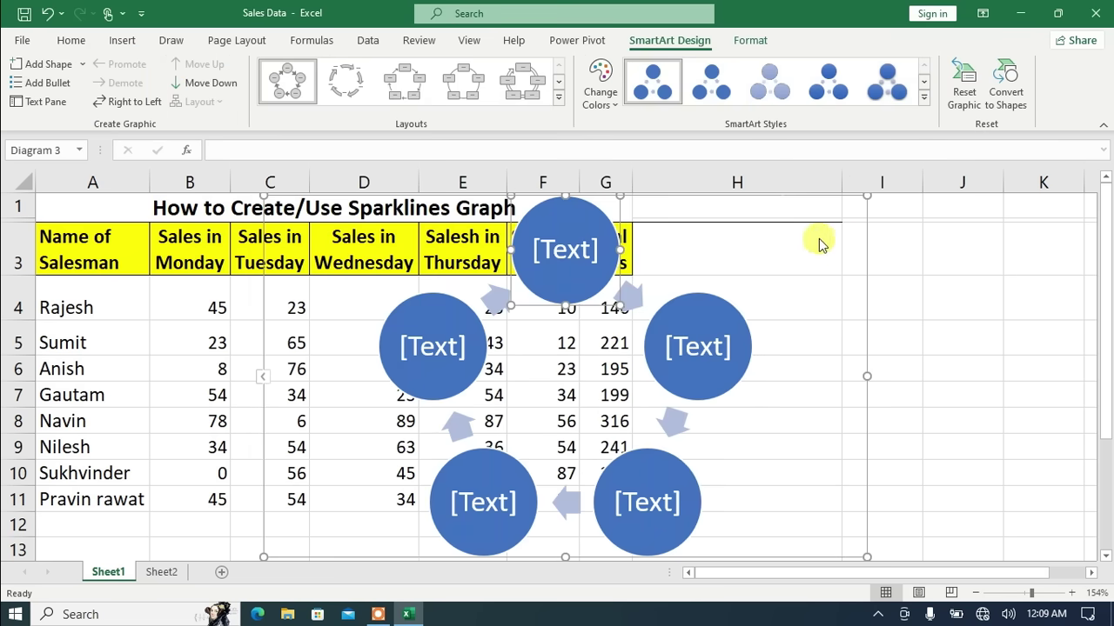
# Step: Move the cycle diagram right of the table and label circles Analysis, Design, Implementation, Testing, Evaluation
pyautogui.moveTo(861, 240)
pyautogui.mouseDown()
pyautogui.moveTo(1056, 258)
pyautogui.moveTo(972, 235)
pyautogui.mouseUp()
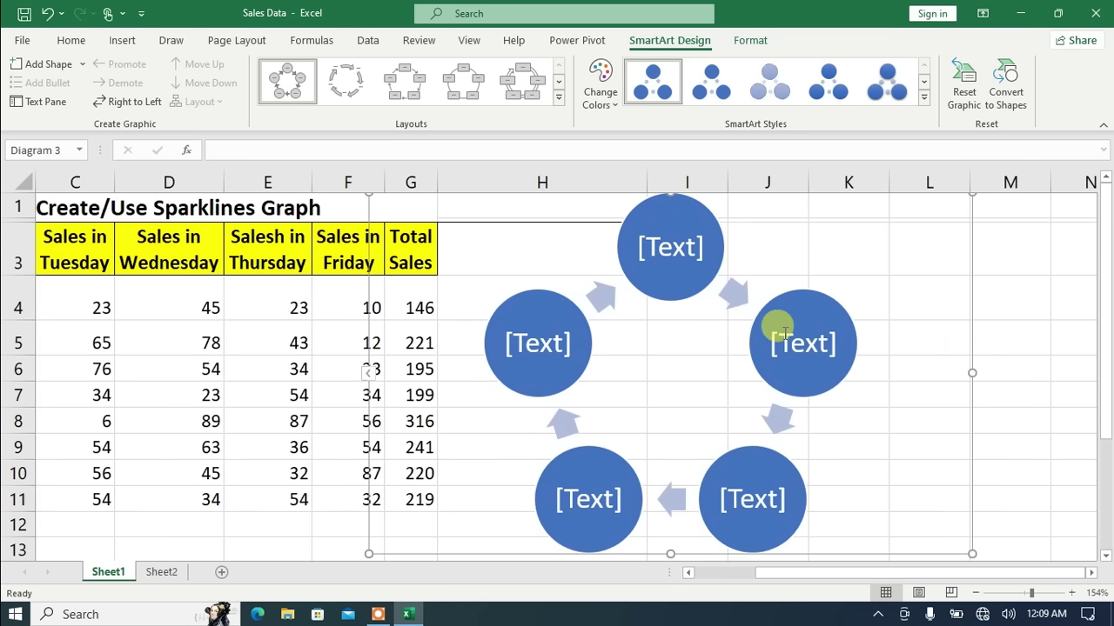
pyautogui.click(599, 500)
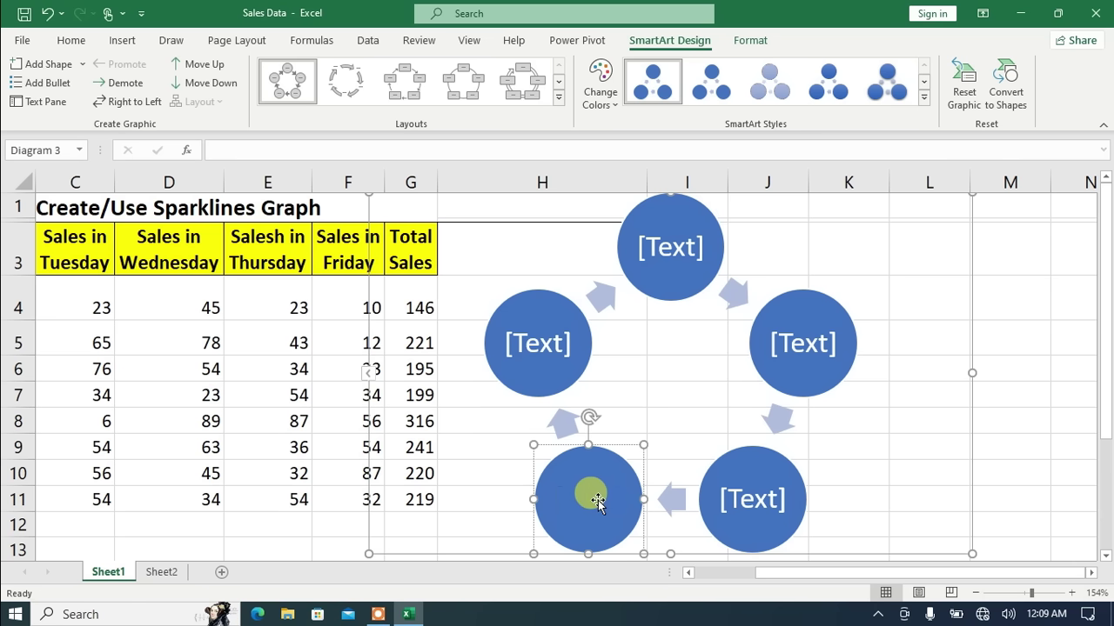
pyautogui.write('T')
pyautogui.write('esting')
pyautogui.click(533, 336)
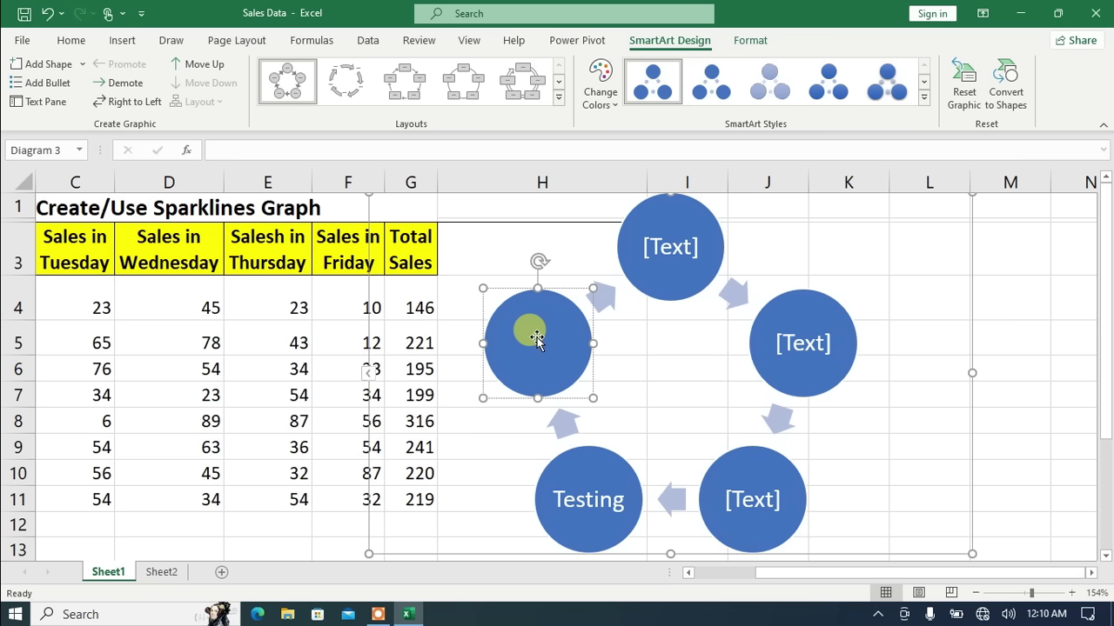
pyautogui.write('Evaluation')
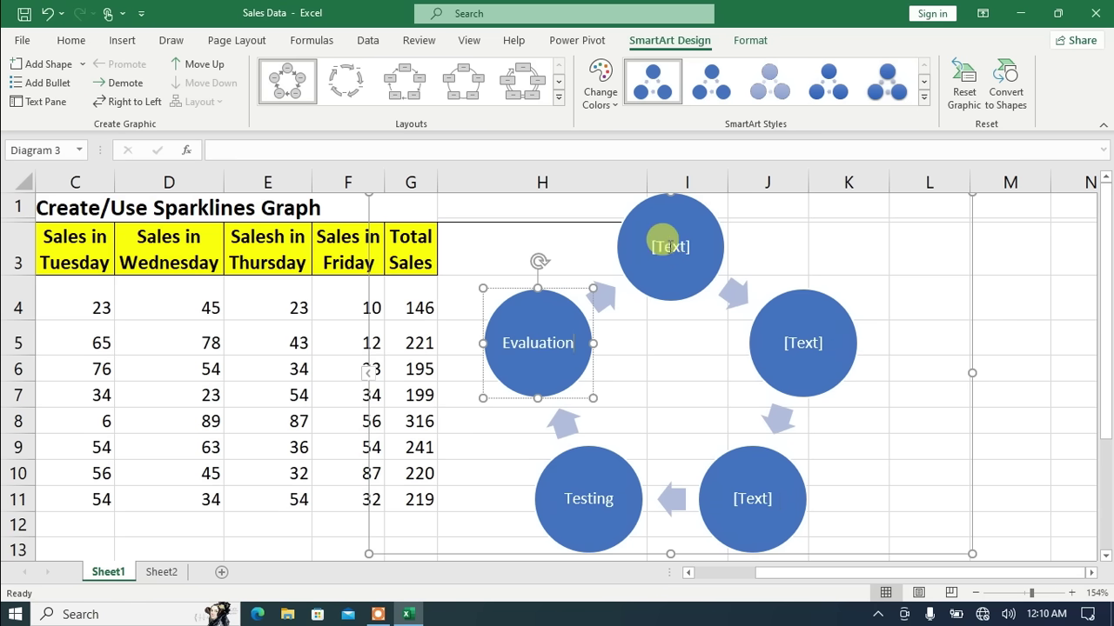
pyautogui.click(667, 242)
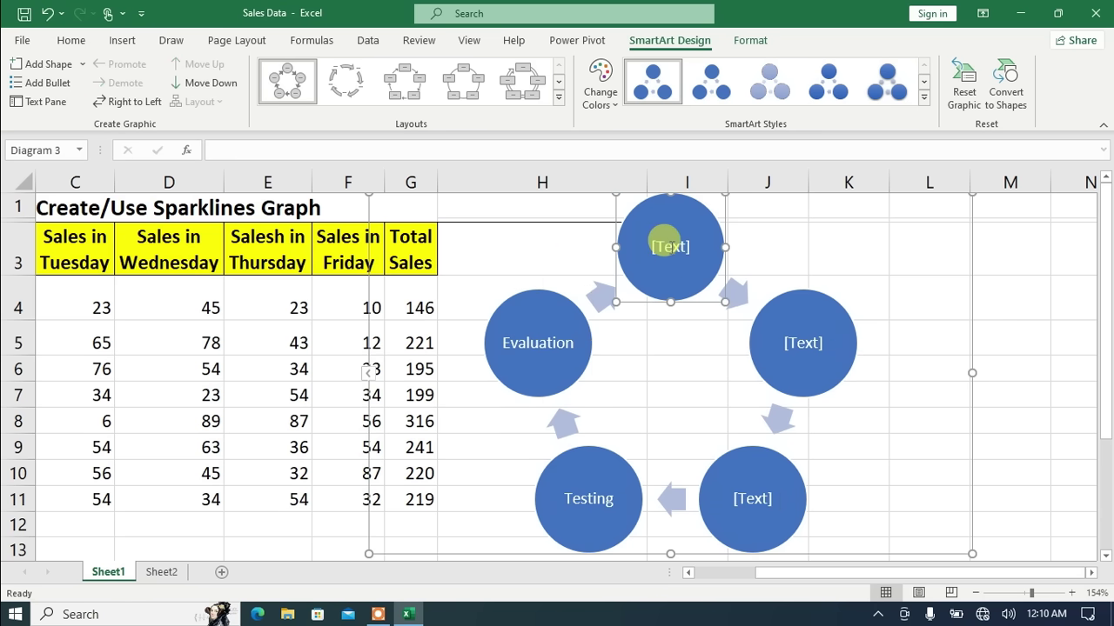
pyautogui.write('Analysis')
pyautogui.click(799, 339)
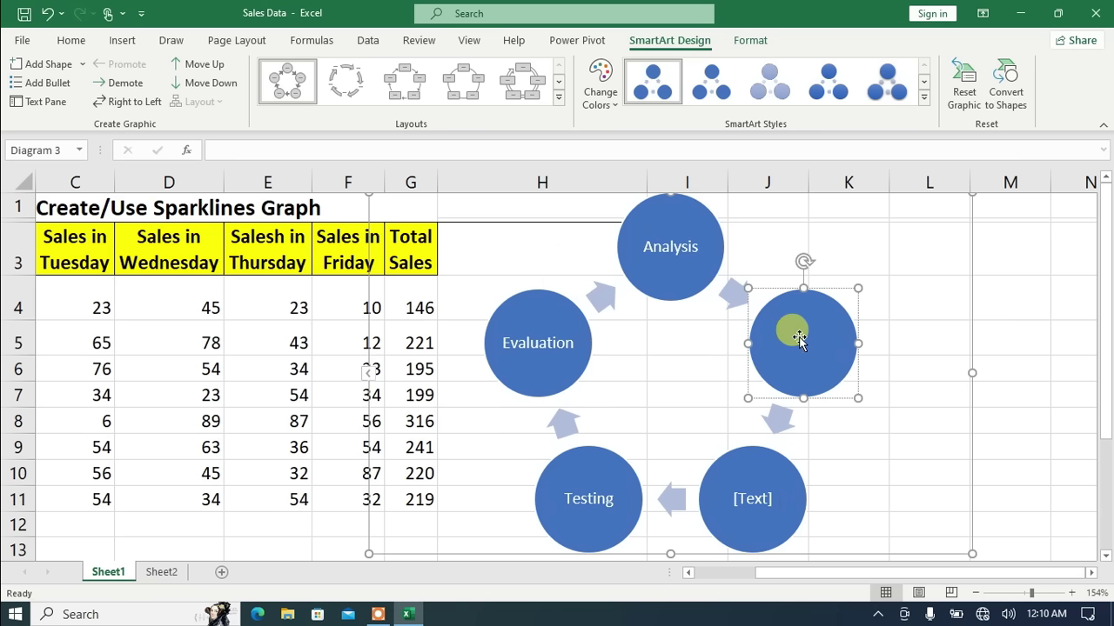
pyautogui.write('Design')
pyautogui.click(751, 504)
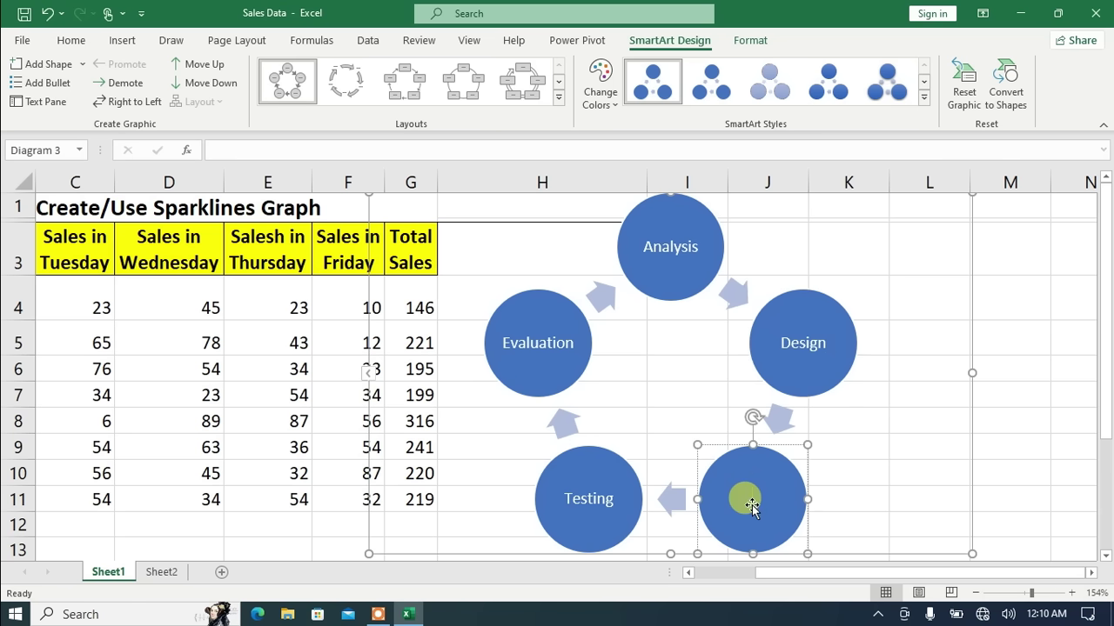
pyautogui.write('Implementation')
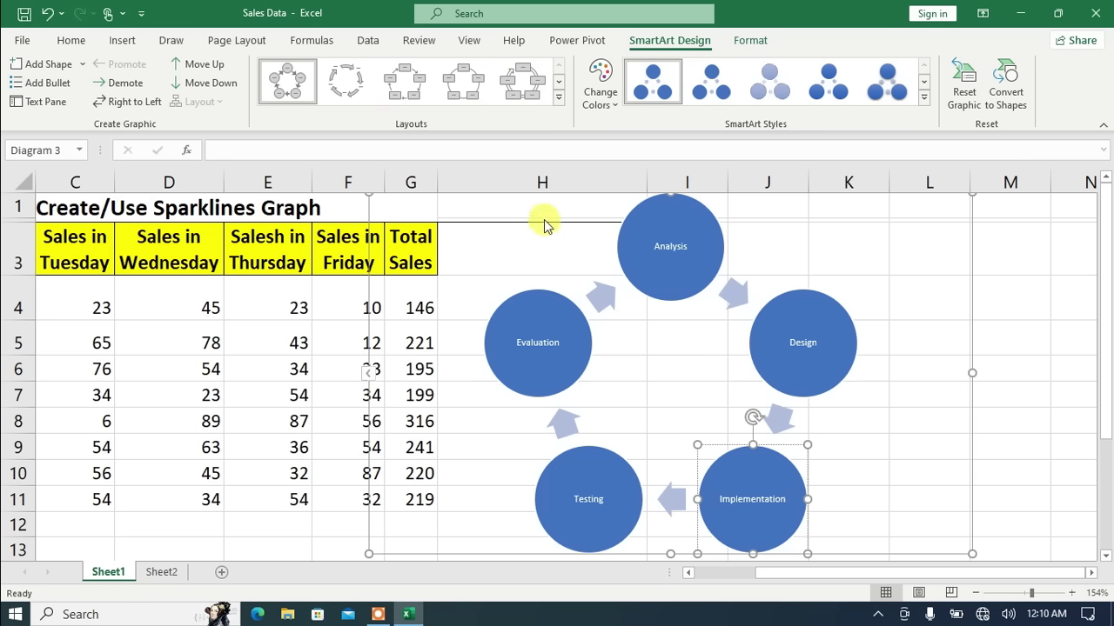
pyautogui.click(365, 211)
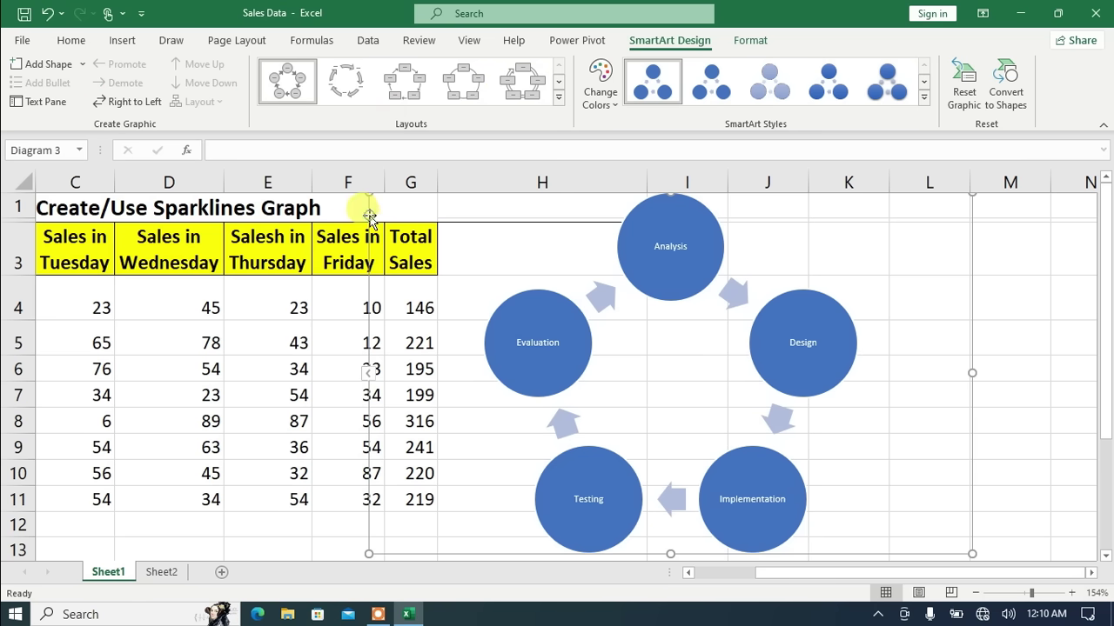
# Step: Switch the diagram to the Segmented Cycle layout and apply the last tilted 3-D SmartArt style
pyautogui.click(559, 97)
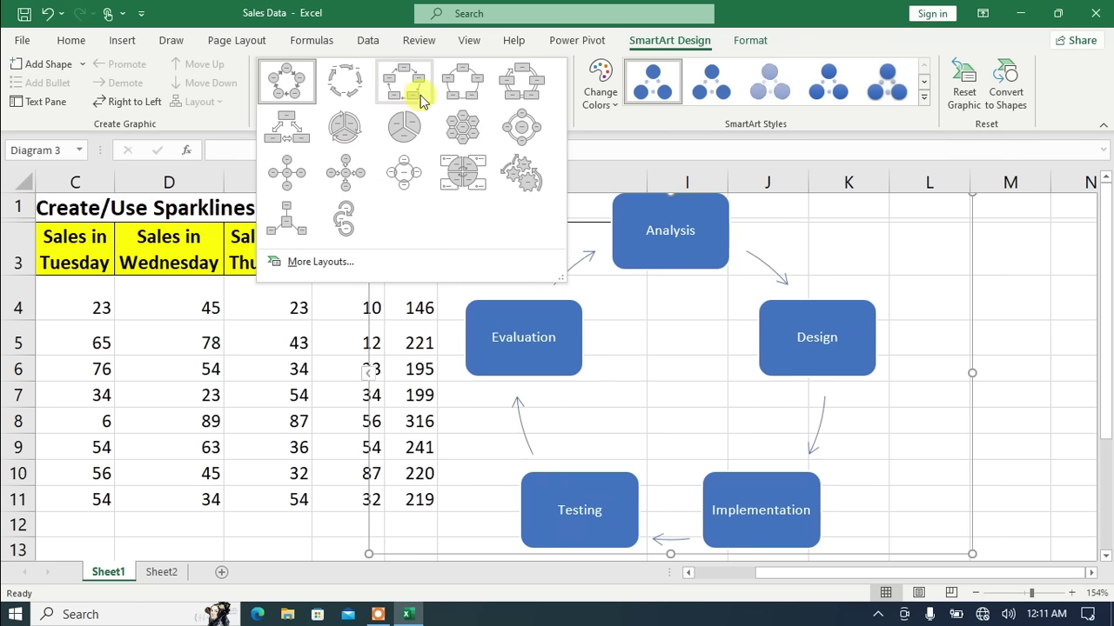
pyautogui.click(360, 129)
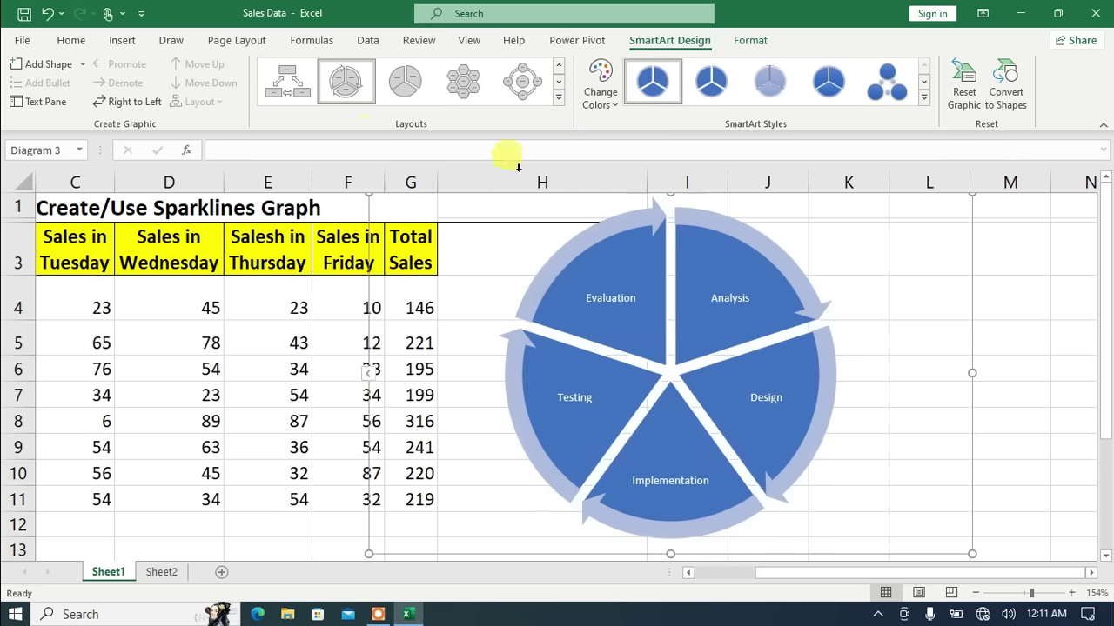
pyautogui.click(924, 98)
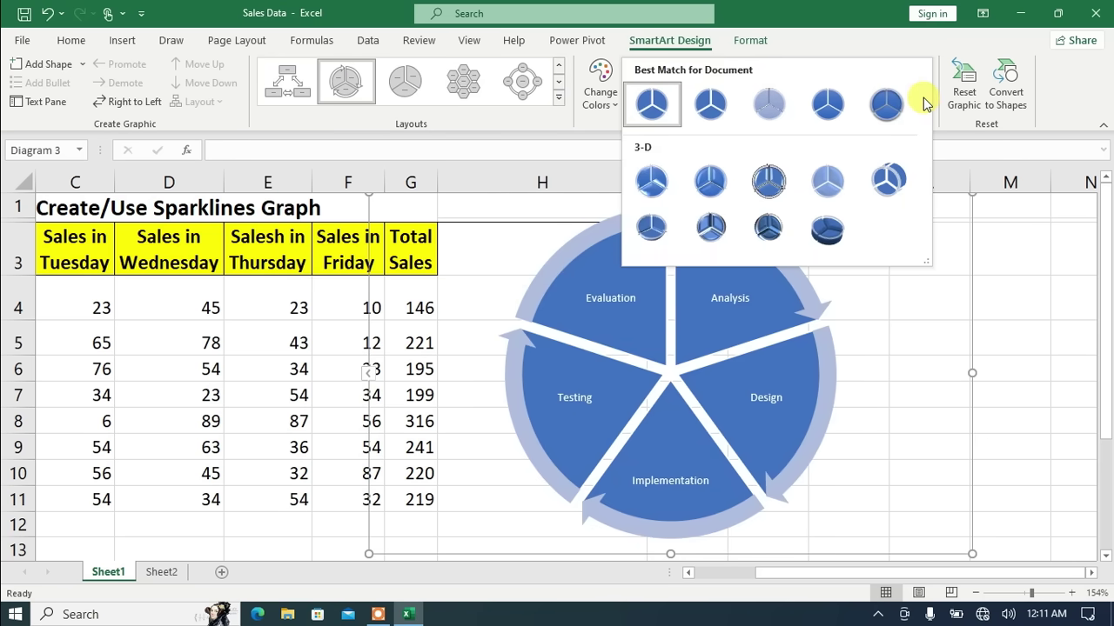
pyautogui.click(606, 117)
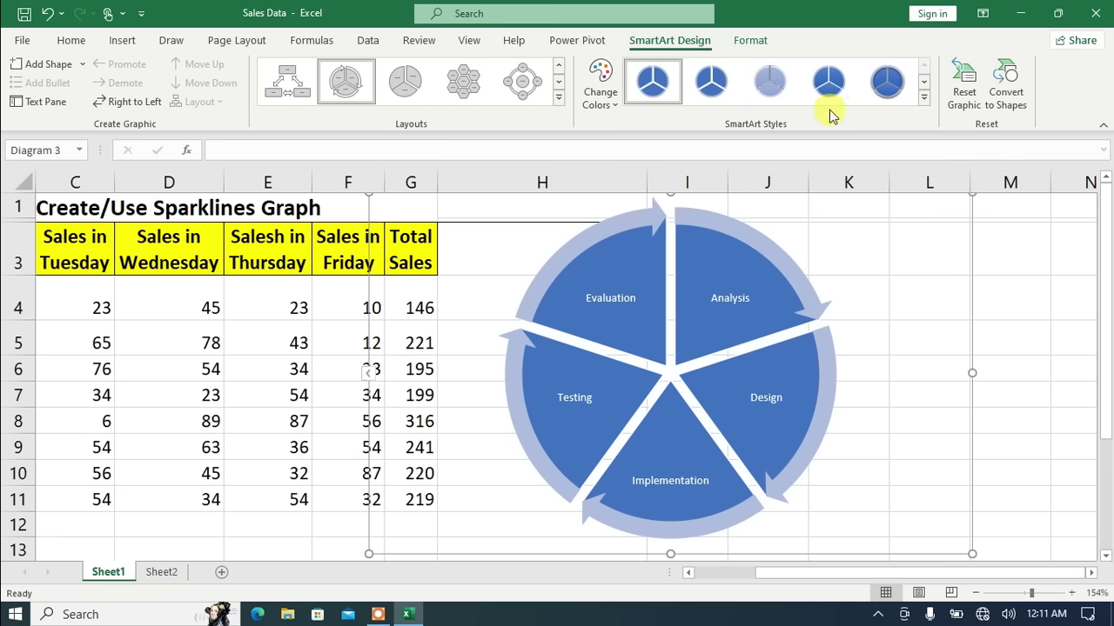
pyautogui.click(924, 99)
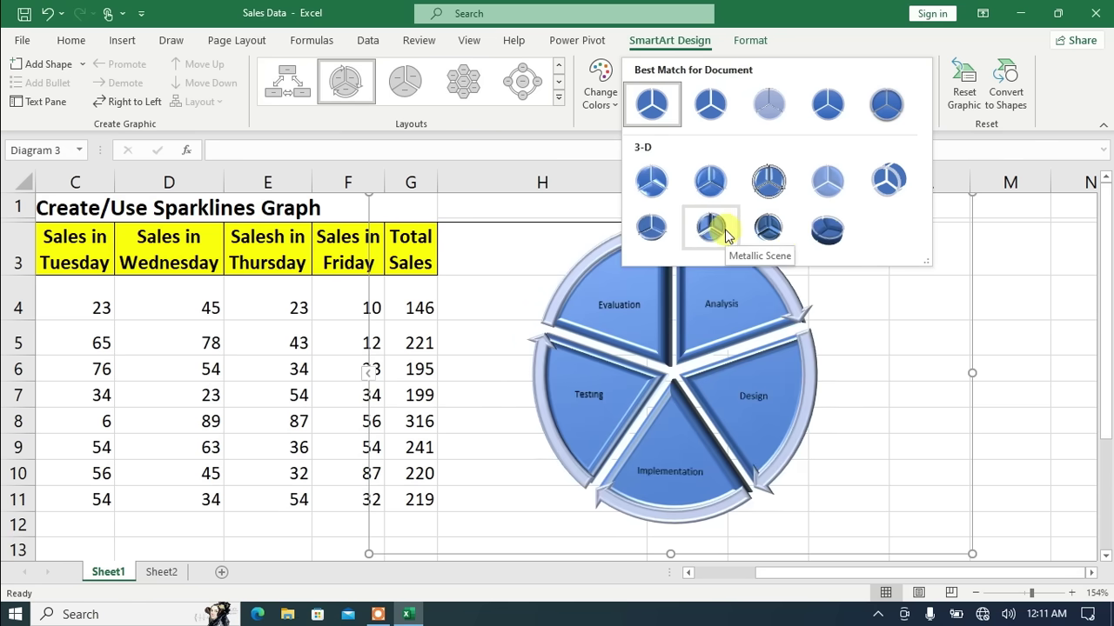
pyautogui.click(827, 229)
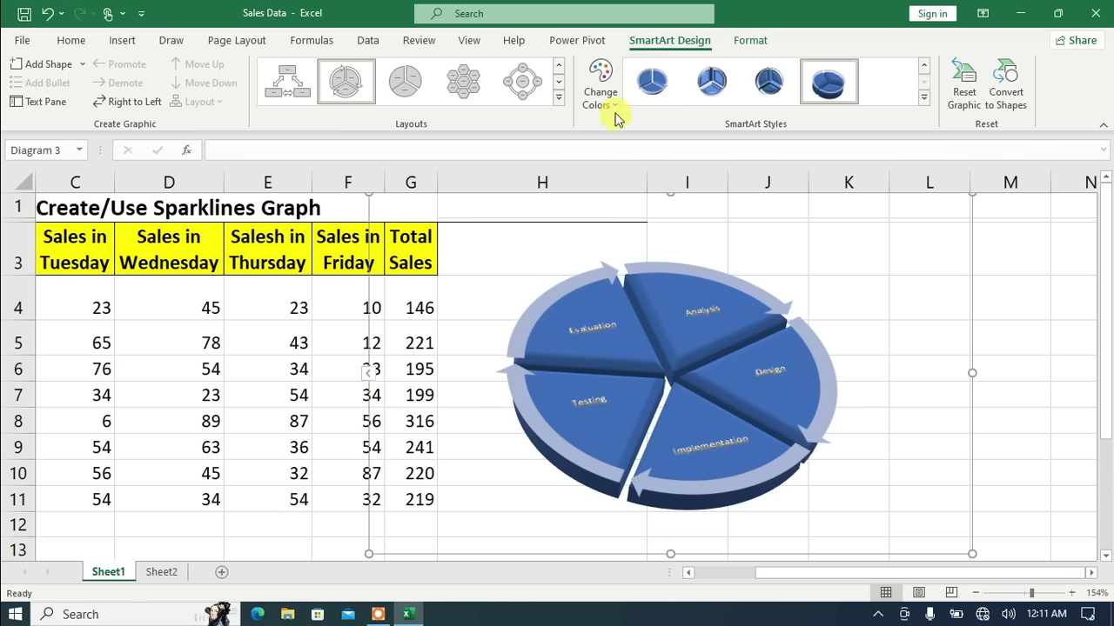
pyautogui.click(616, 104)
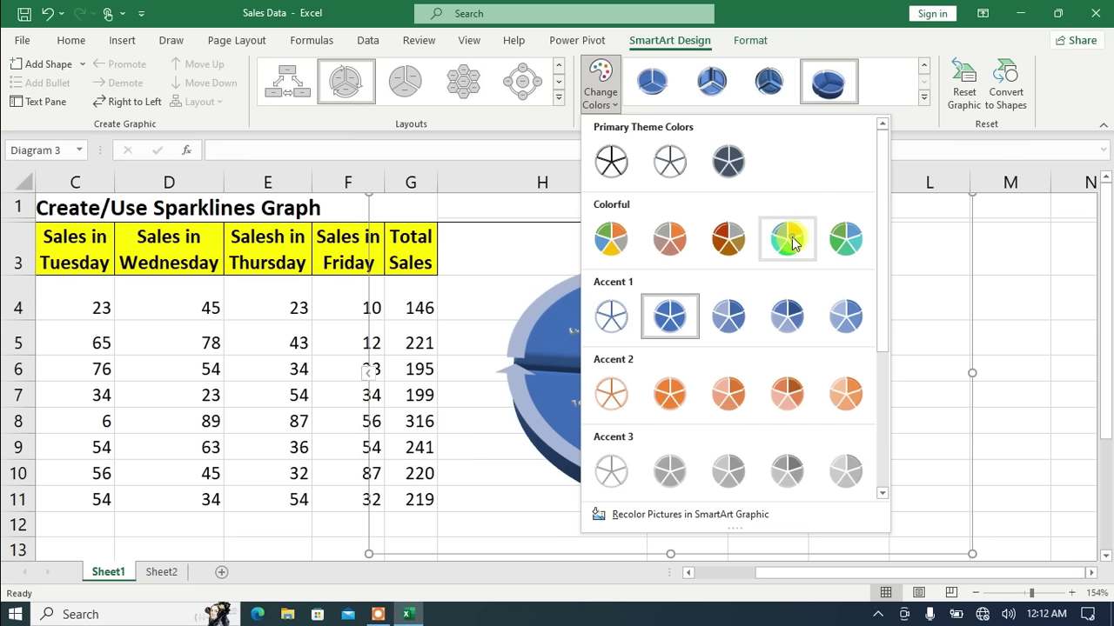
# Step: Apply a multicoloured scheme, then use Reset Graphic to return the diagram to flat blue
pyautogui.click(790, 238)
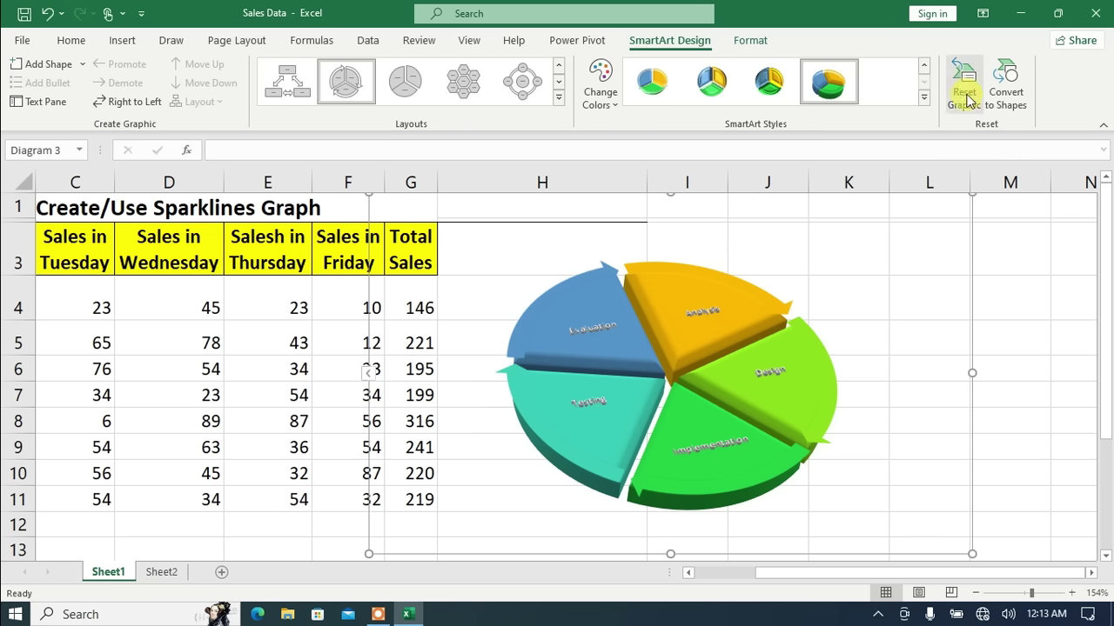
pyautogui.click(964, 83)
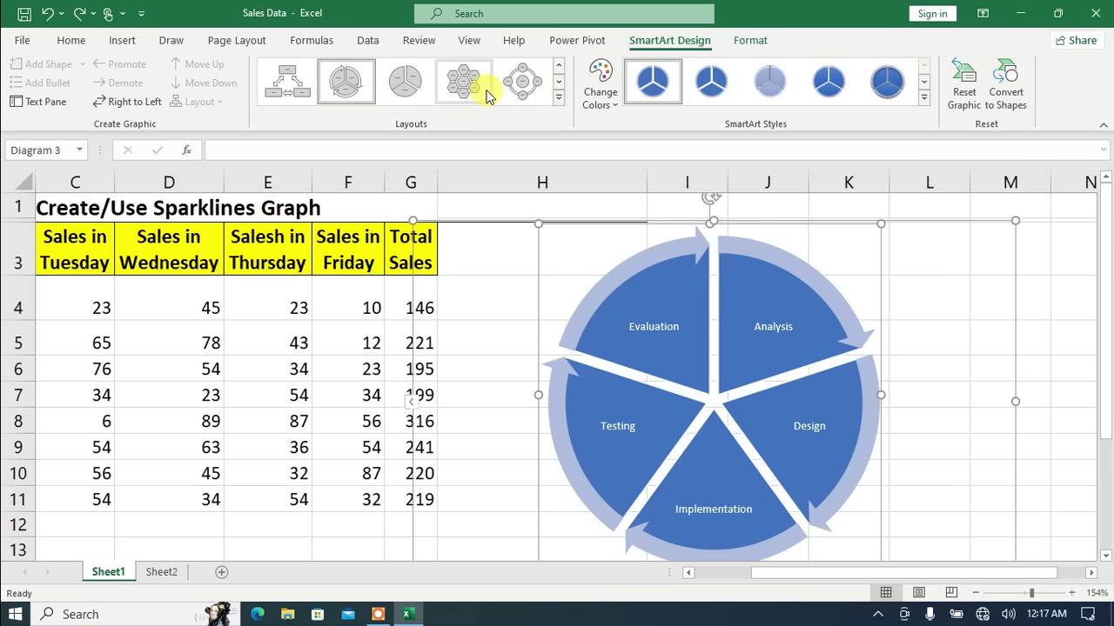
# Step: Switch to the first boxes-and-arrows cycle layout, convert it to shapes, and shift the group right
pyautogui.click(294, 84)
pyautogui.moveTo(951, 219); pyautogui.dragTo(947, 214)
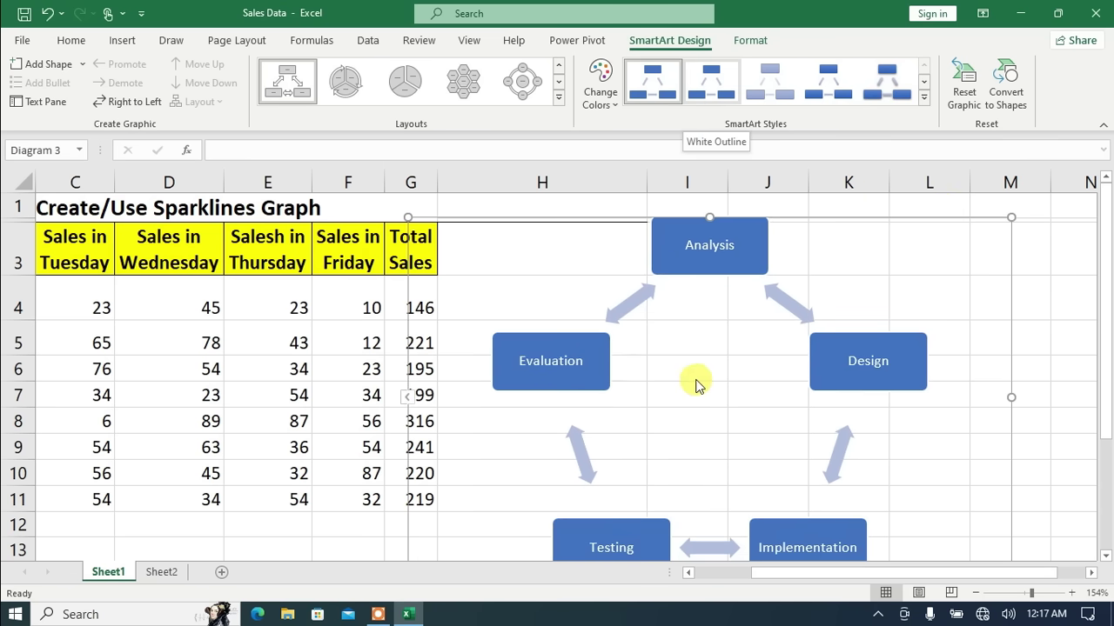
pyautogui.click(1007, 92)
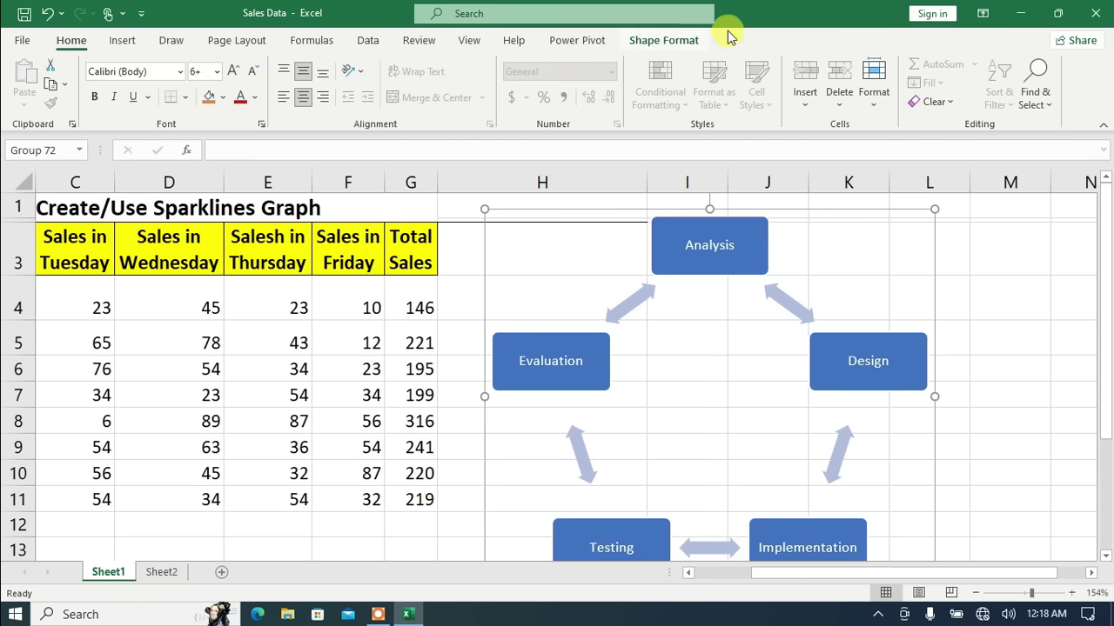
pyautogui.click(675, 40)
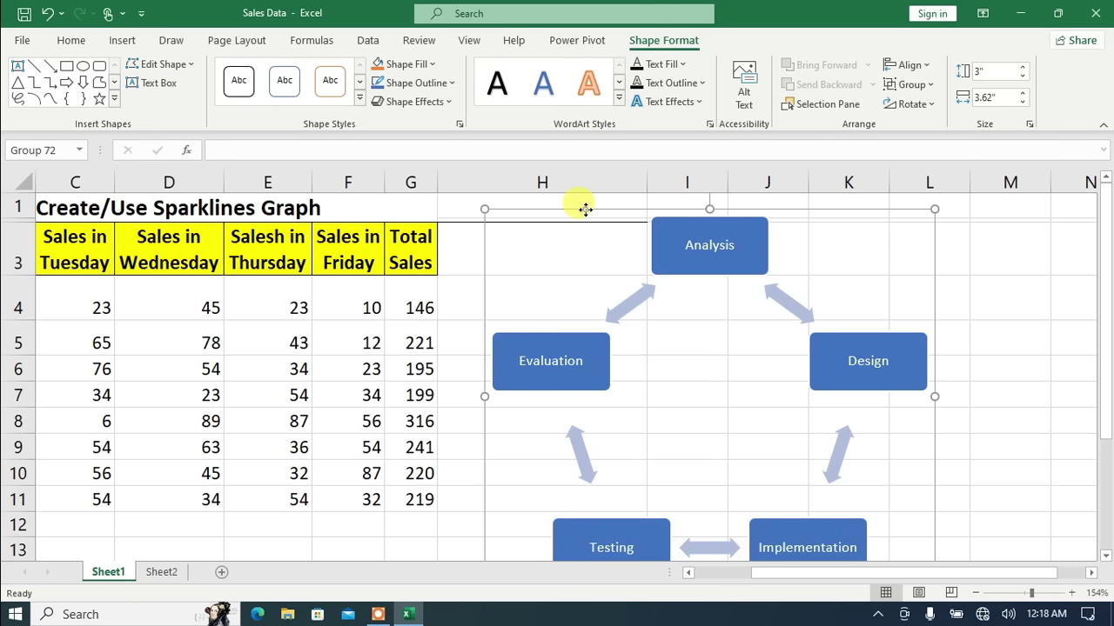
pyautogui.moveTo(585, 209); pyautogui.dragTo(606, 209)
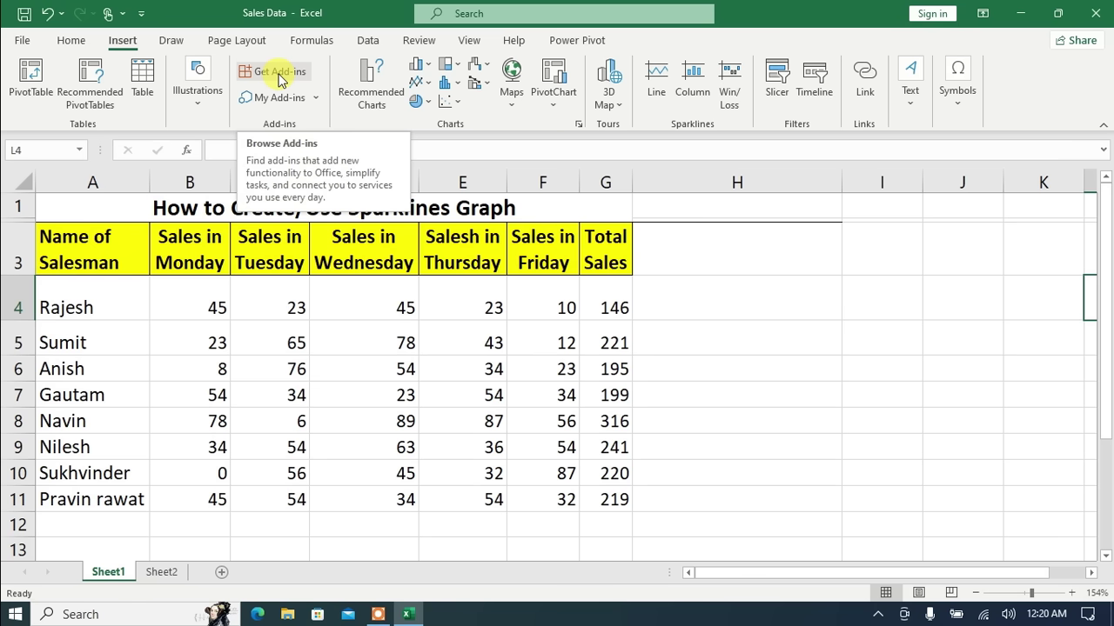
# Step: Search the Office add-in store for 'qr4office', add QR4Office and accept its terms
pyautogui.click(279, 77)
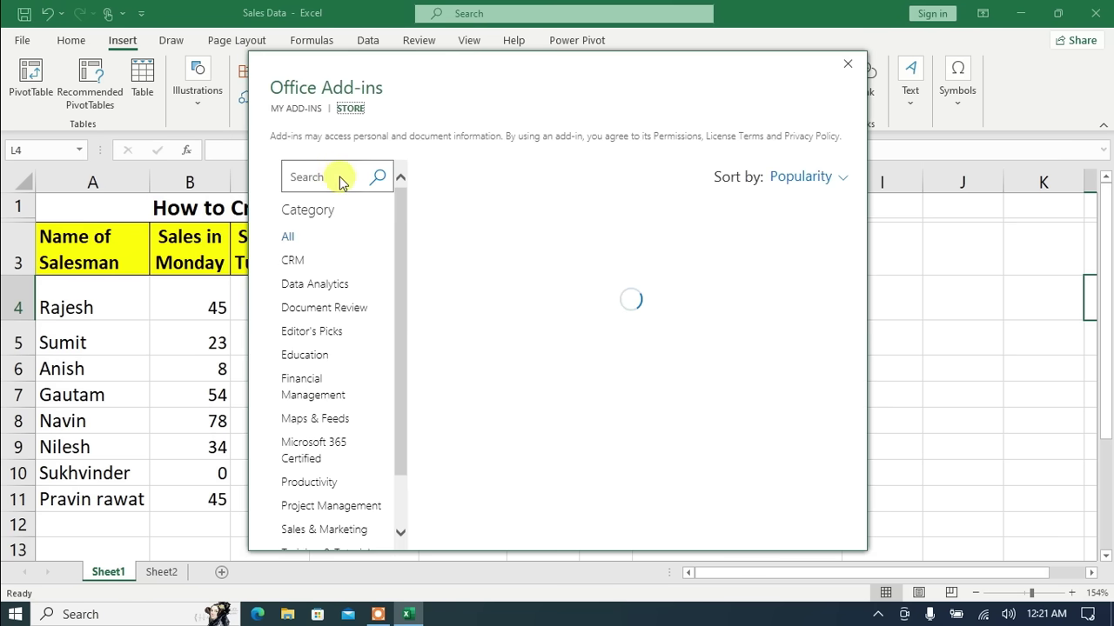
pyautogui.click(340, 177)
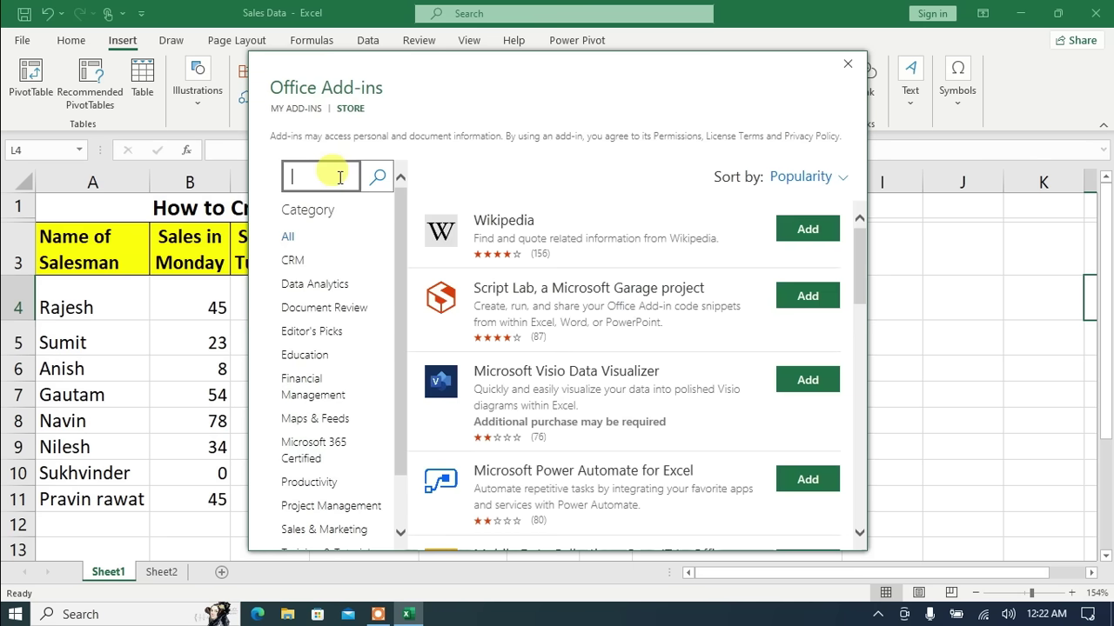
pyautogui.write('qr4office')
pyautogui.press('Return')
pyautogui.click(813, 231)
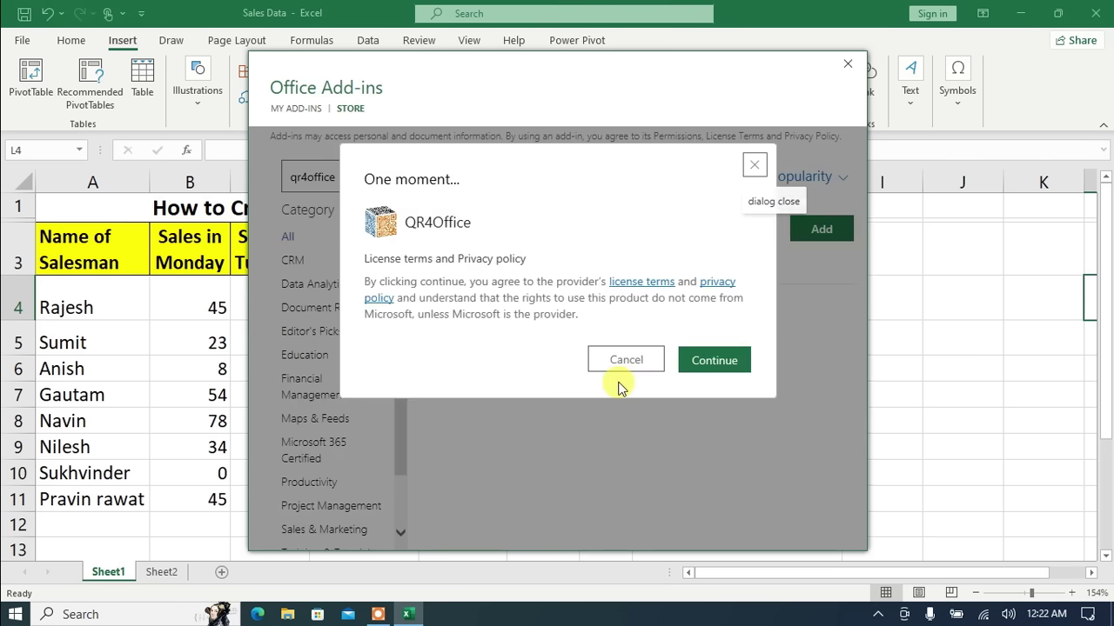
pyautogui.click(717, 364)
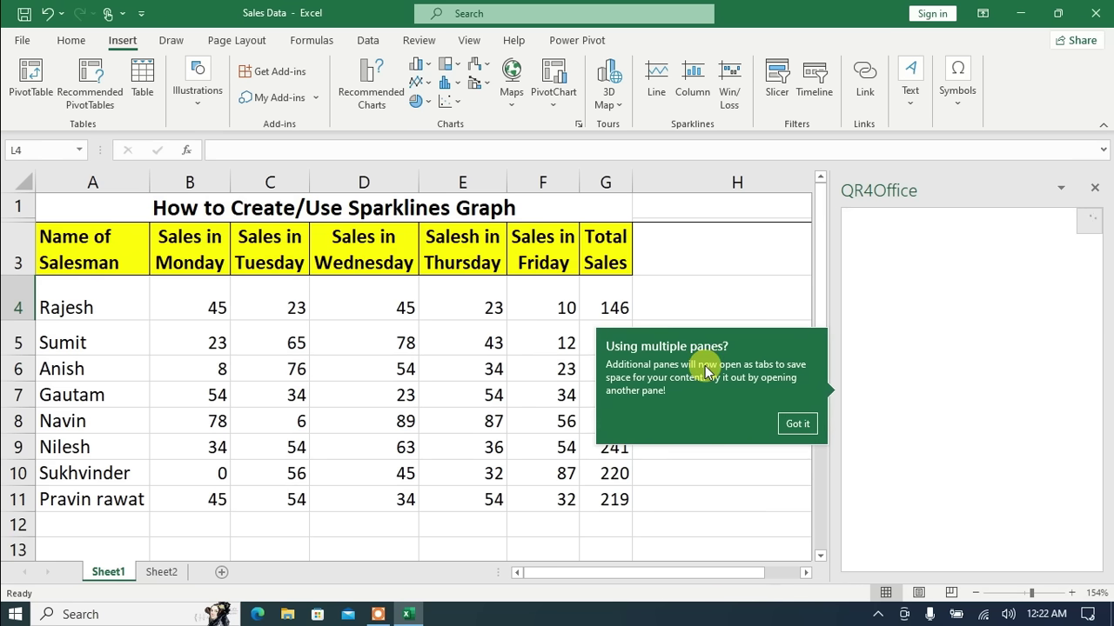
pyautogui.click(955, 254)
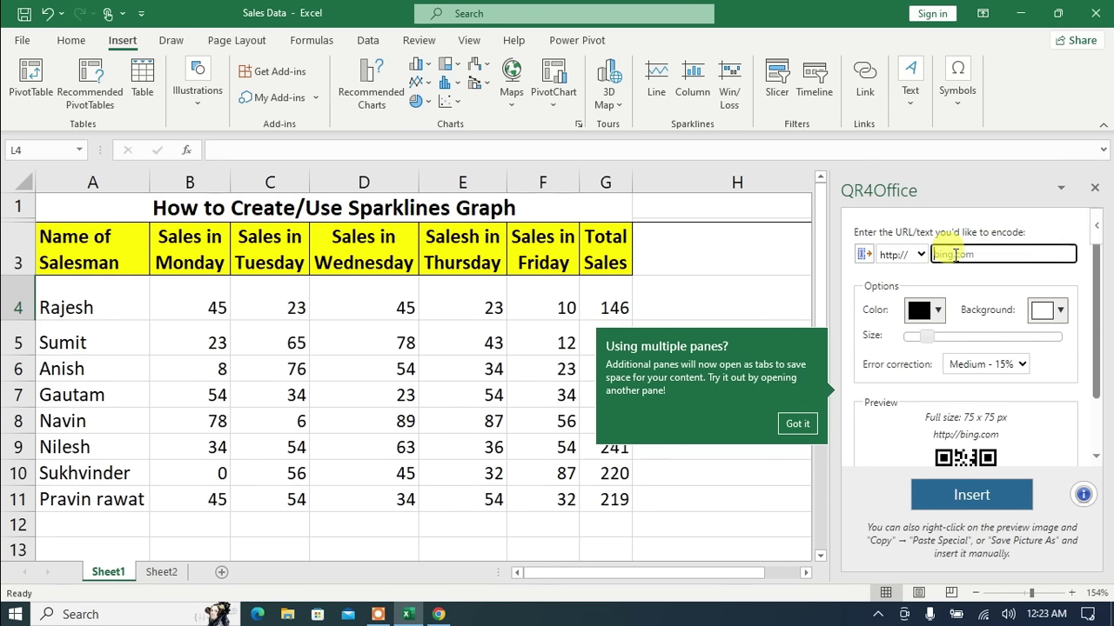
# Step: Copy the YouTube channel's web address from the browser's address bar for the QR pane
pyautogui.click(439, 614)
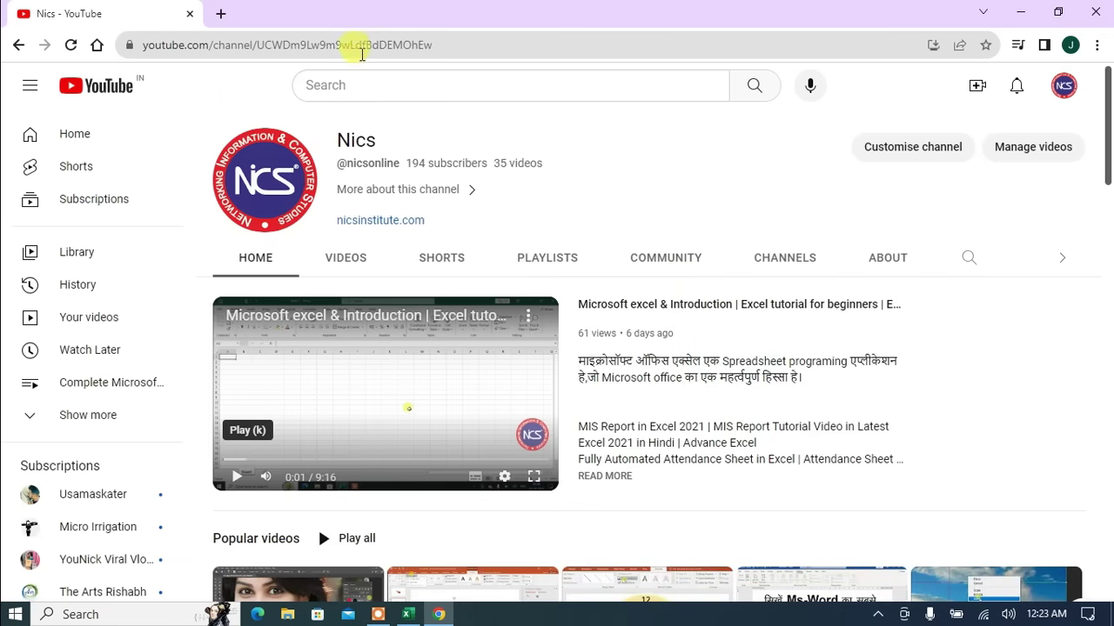
pyautogui.click(362, 48)
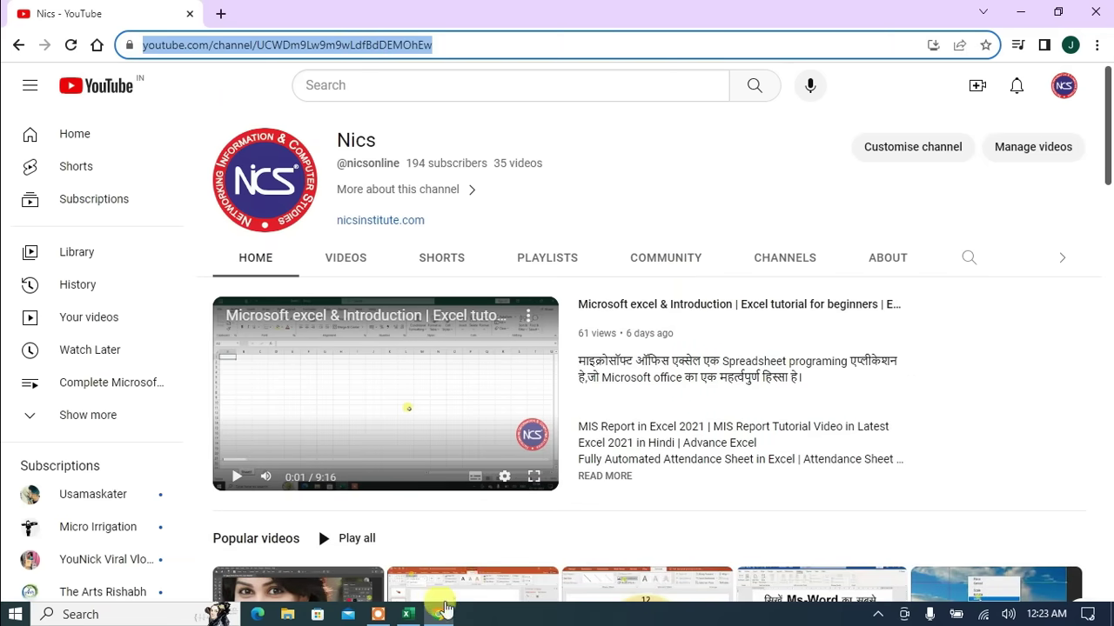
pyautogui.click(406, 614)
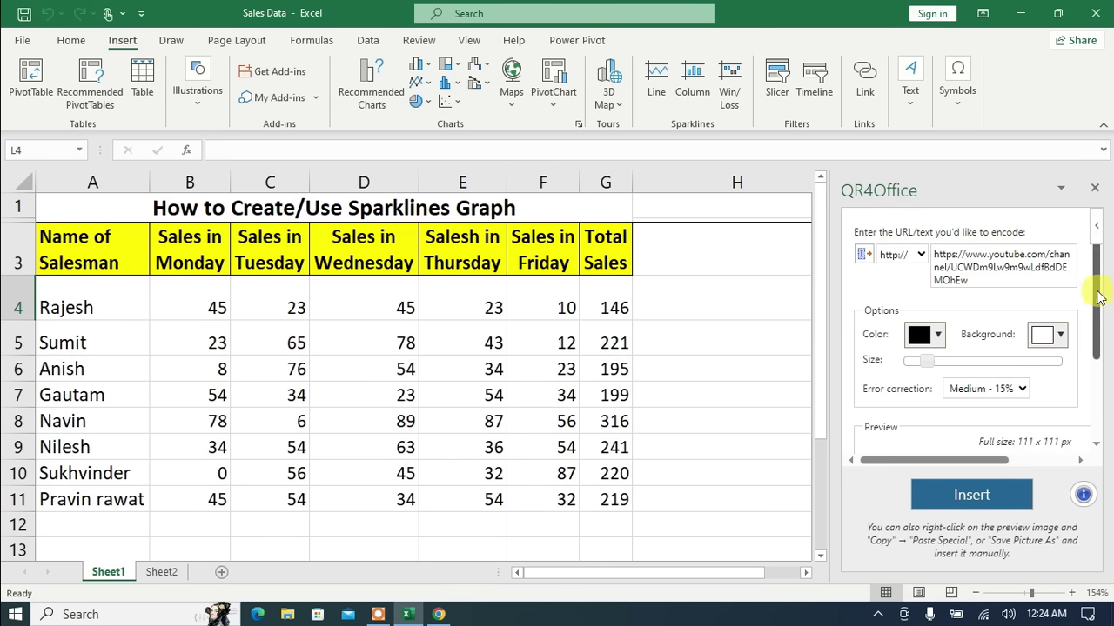
# Step: Insert the channel's QR code at H6 and move it up beside rows 3–6 in column H
pyautogui.moveTo(1097, 300); pyautogui.dragTo(1097, 378)
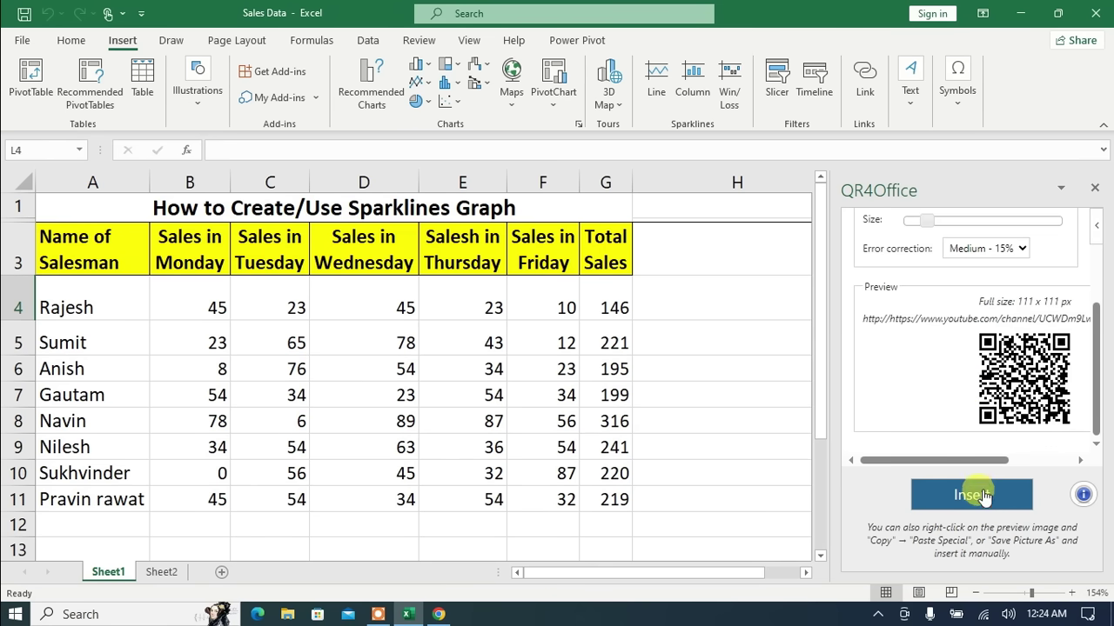
pyautogui.click(715, 368)
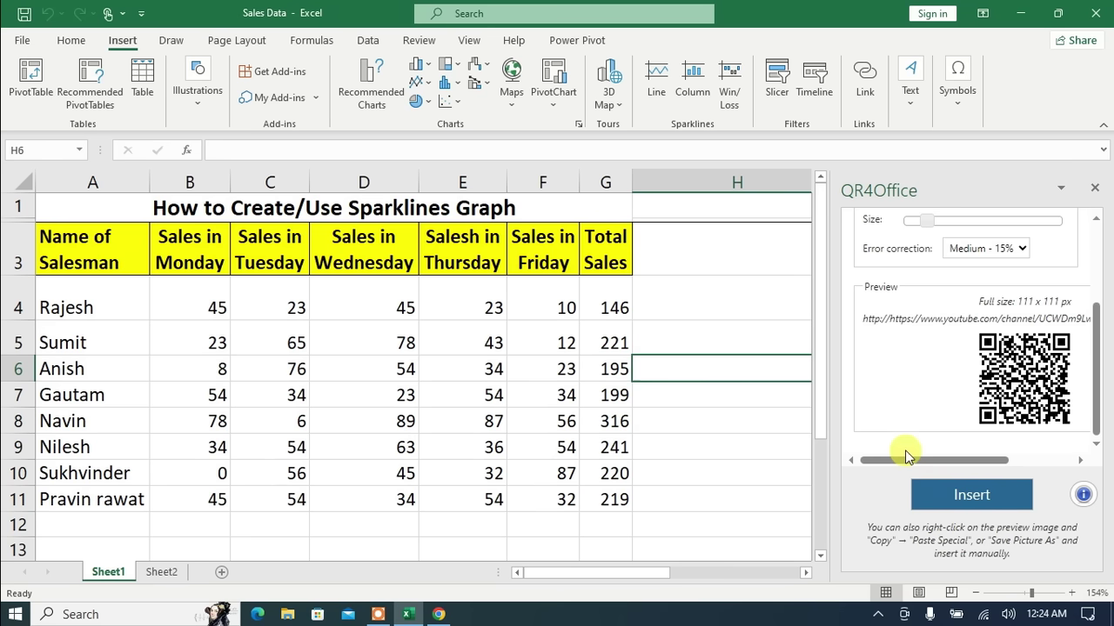
pyautogui.click(966, 494)
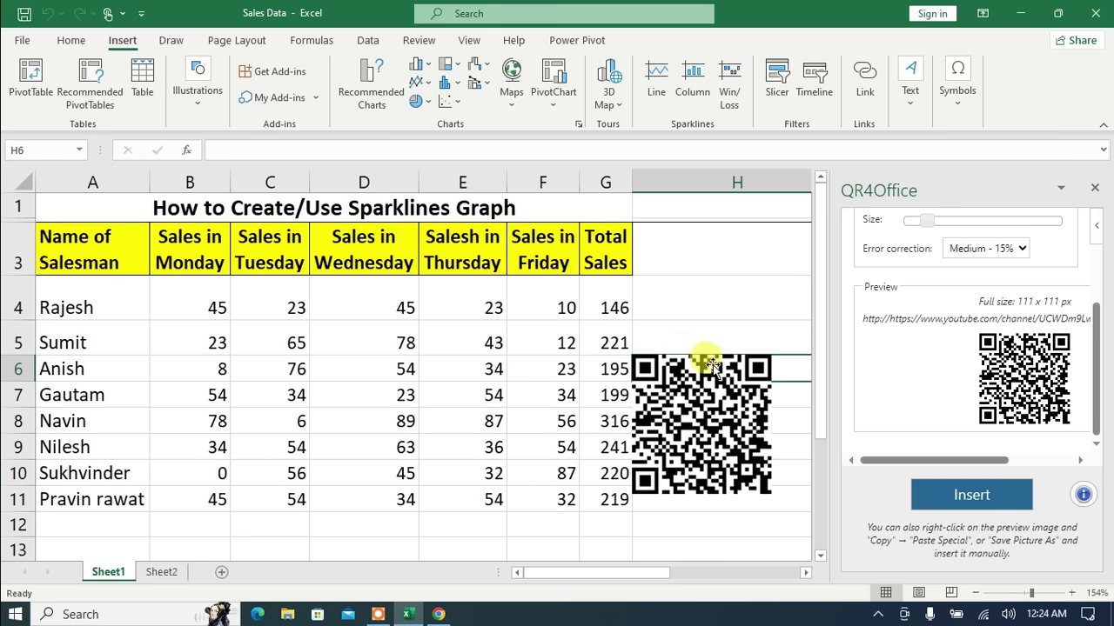
pyautogui.moveTo(692, 405); pyautogui.dragTo(711, 298)
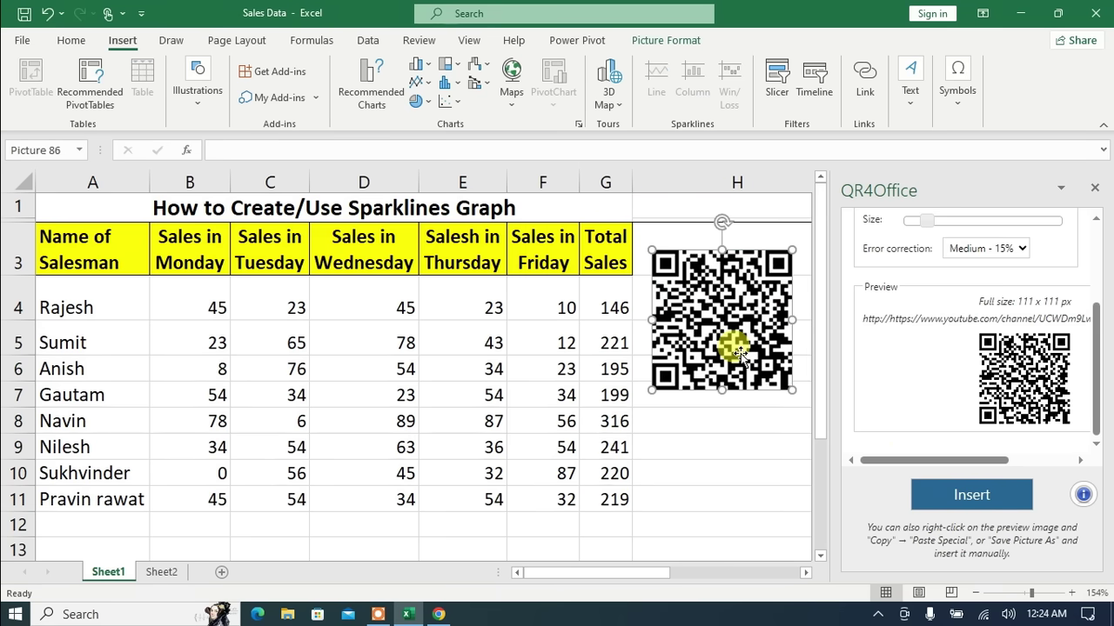
pyautogui.moveTo(1098, 330); pyautogui.dragTo(1098, 252)
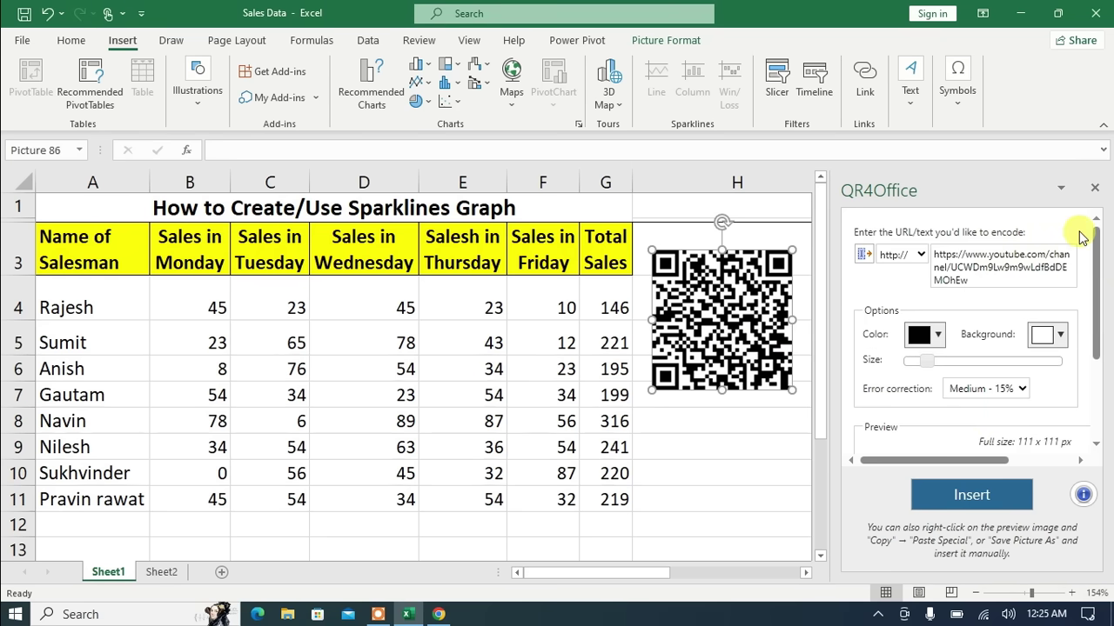
pyautogui.click(920, 255)
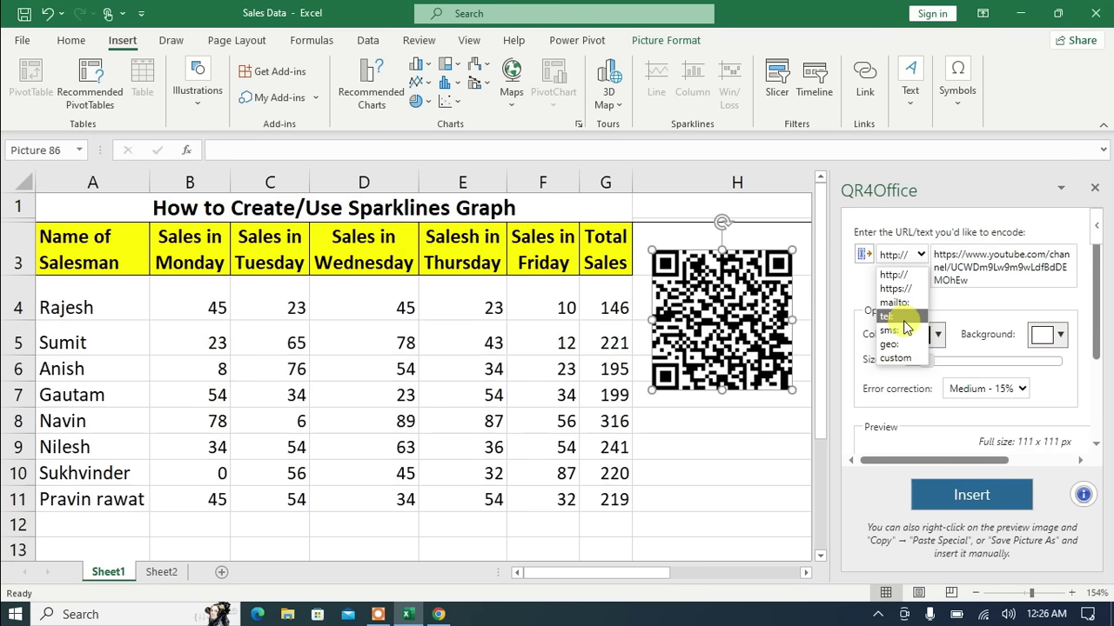
# Step: Set the QR4Office protocol to tel: and replace the web address with a phone number
pyautogui.click(905, 317)
pyautogui.moveTo(974, 280); pyautogui.dragTo(933, 253)
pyautogui.press('BackSpace')
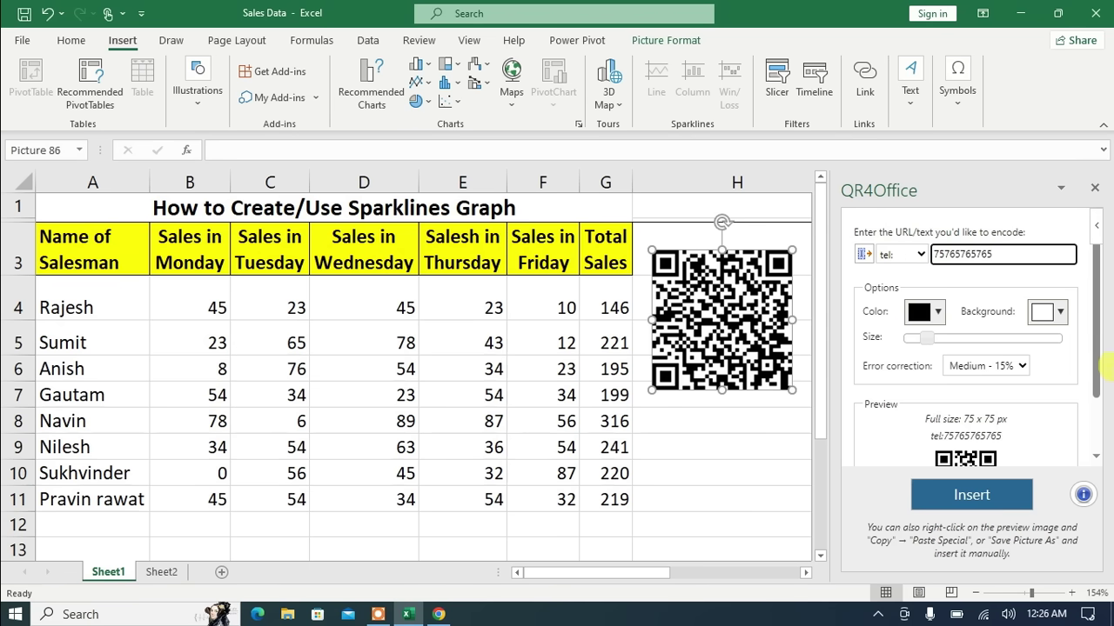
pyautogui.scroll(-1, 1102, 329)
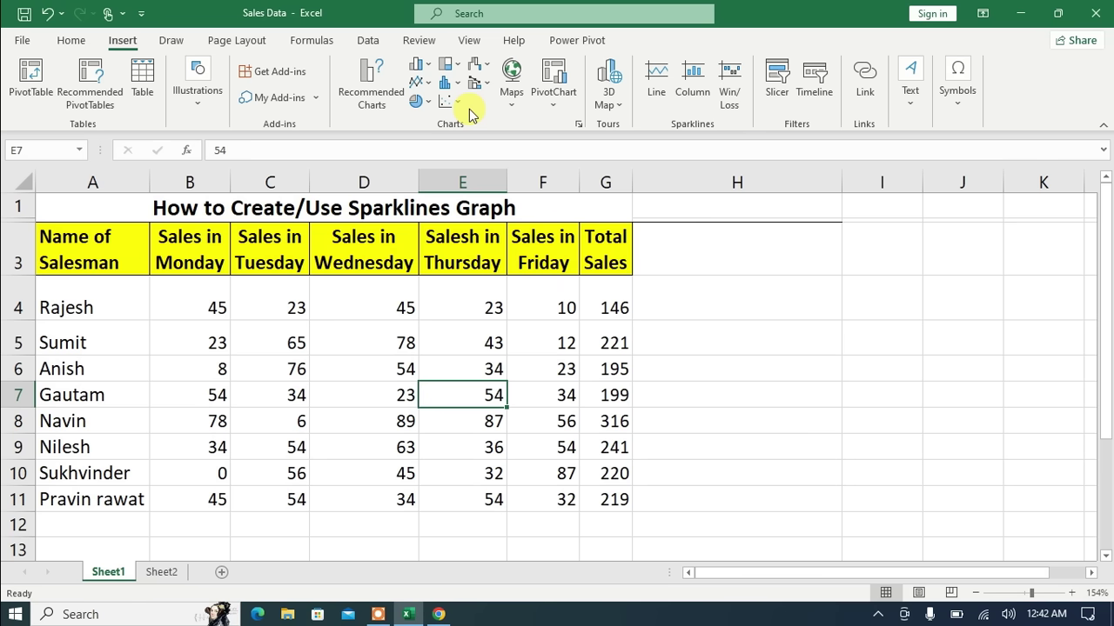
pyautogui.moveTo(69, 252); pyautogui.dragTo(591, 491)
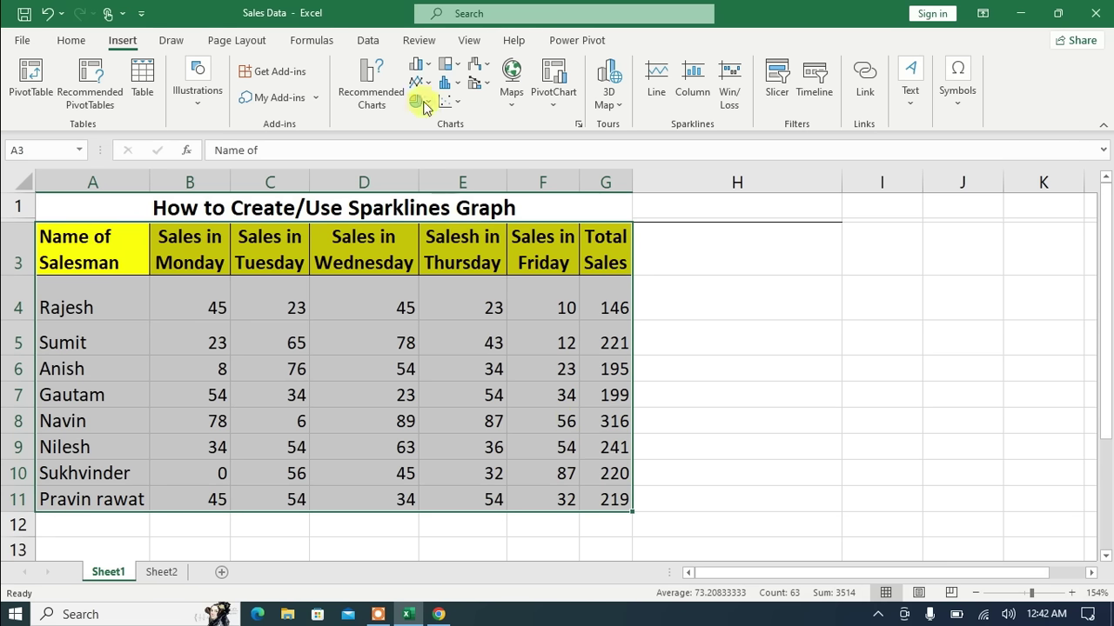
# Step: Insert a 3-D Clustered Column chart of A3:G11 and shift it right to uncover column C
pyautogui.click(426, 66)
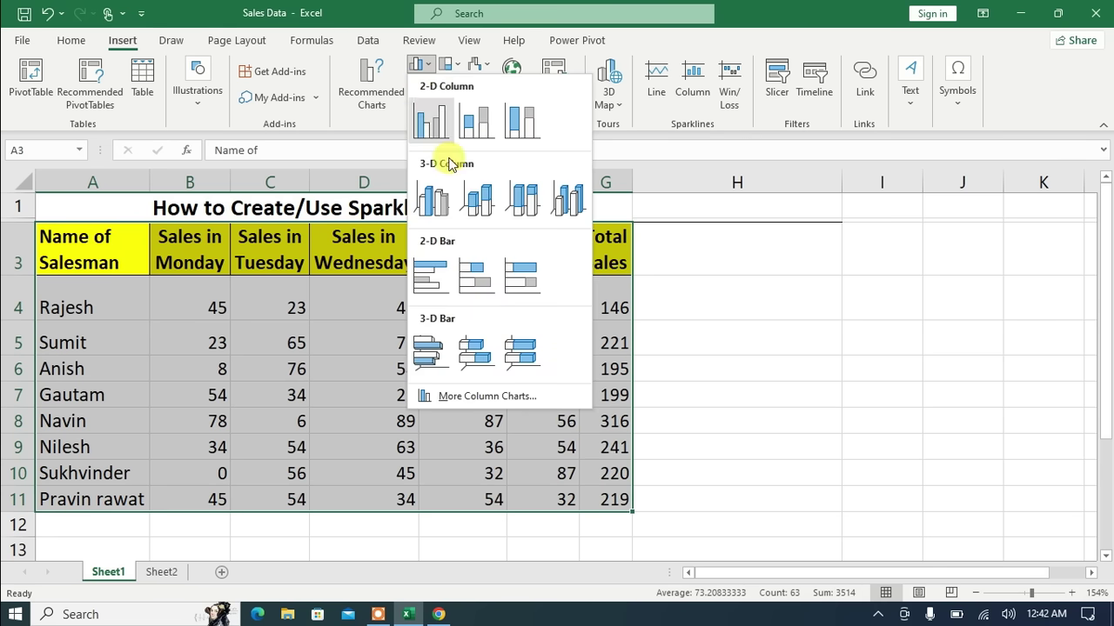
pyautogui.click(437, 190)
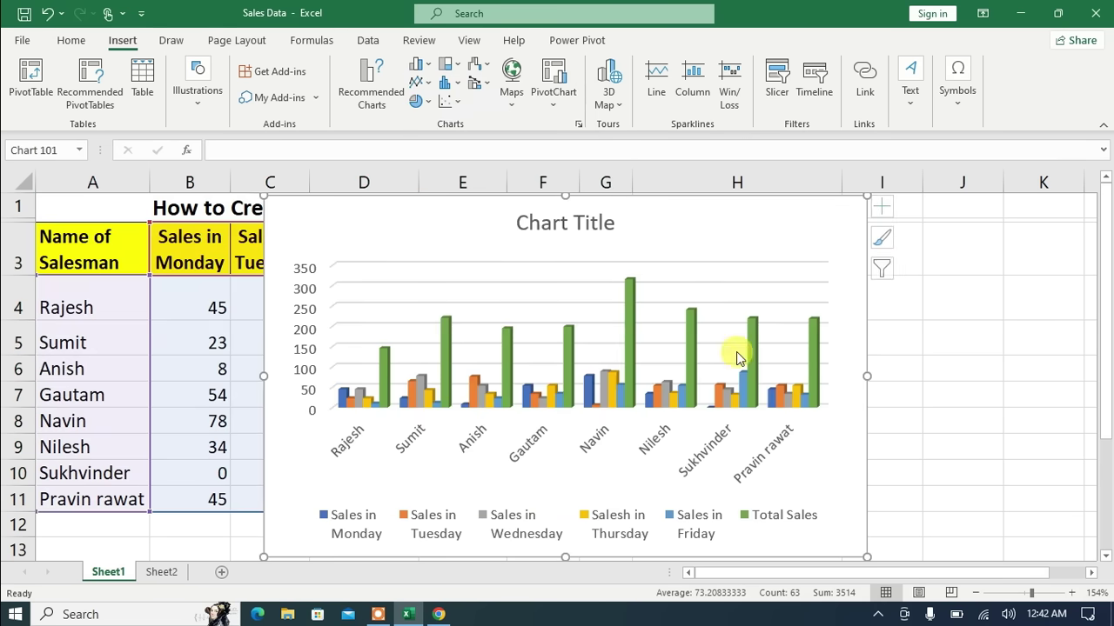
pyautogui.moveTo(694, 205); pyautogui.dragTo(781, 215)
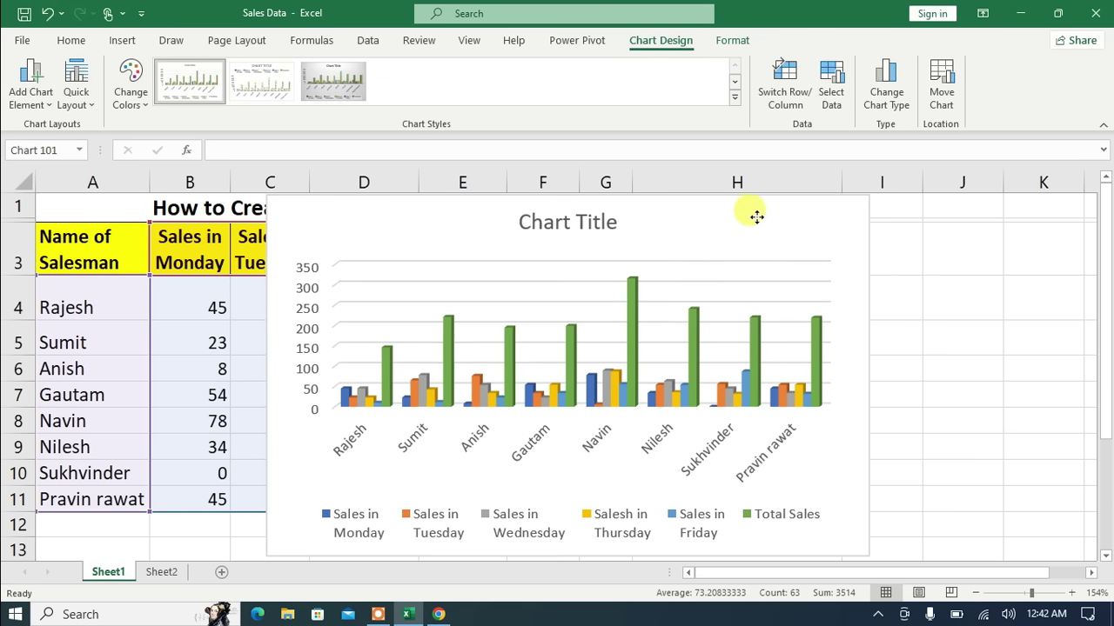
pyautogui.click(576, 252)
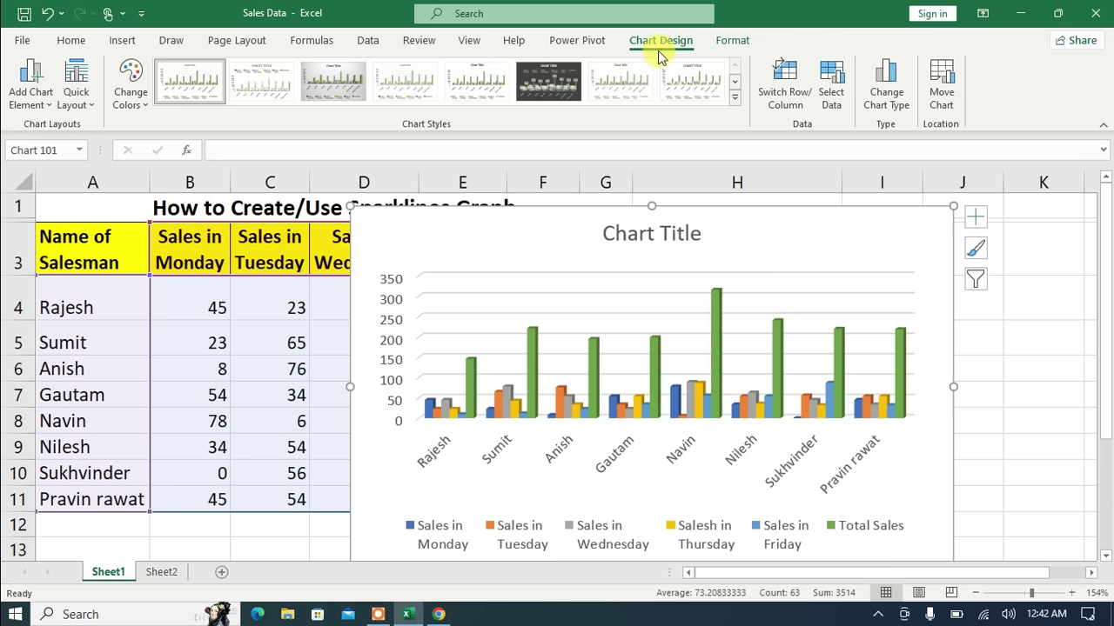
pyautogui.click(44, 103)
pyautogui.moveTo(50, 126)
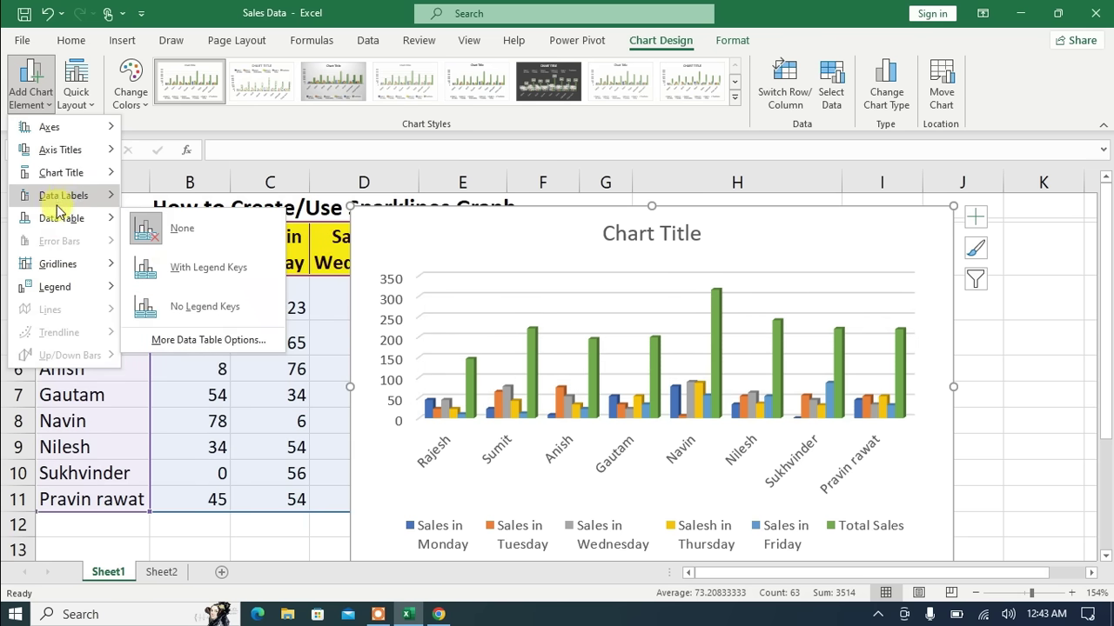
pyautogui.moveTo(63, 195)
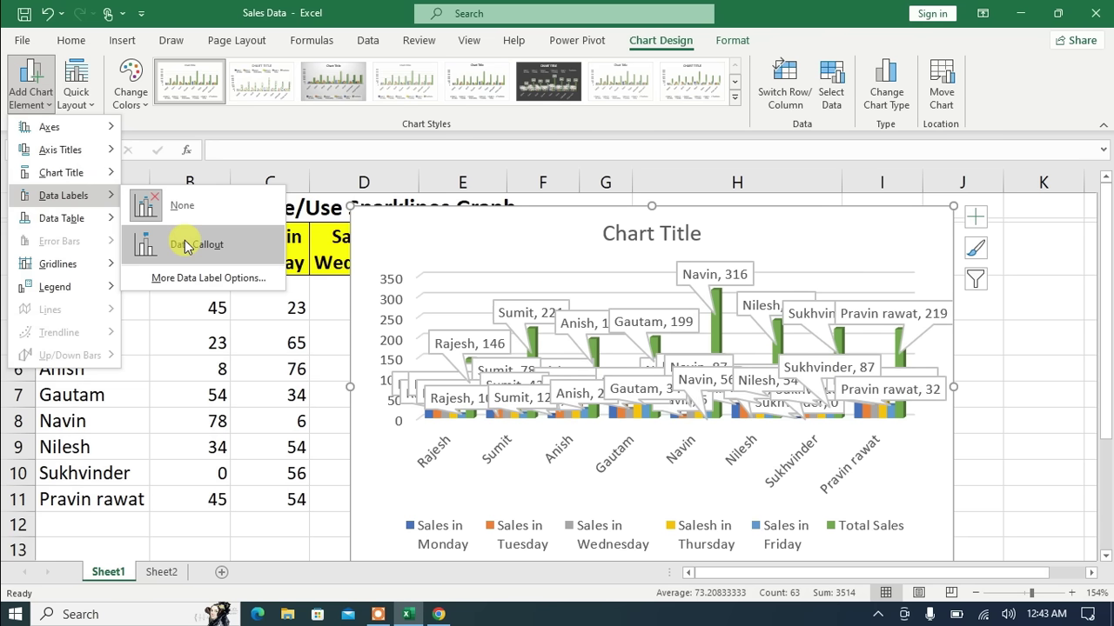
# Step: Preview the Quick Layout options on the sales chart, then bring up the colour palettes
pyautogui.click(77, 87)
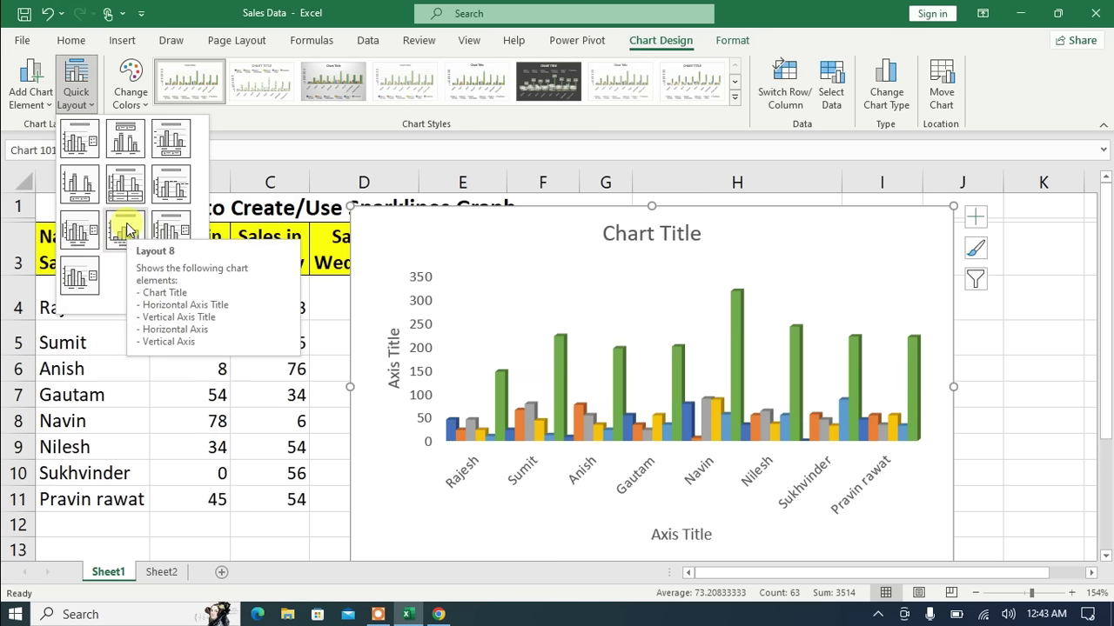
pyautogui.click(131, 87)
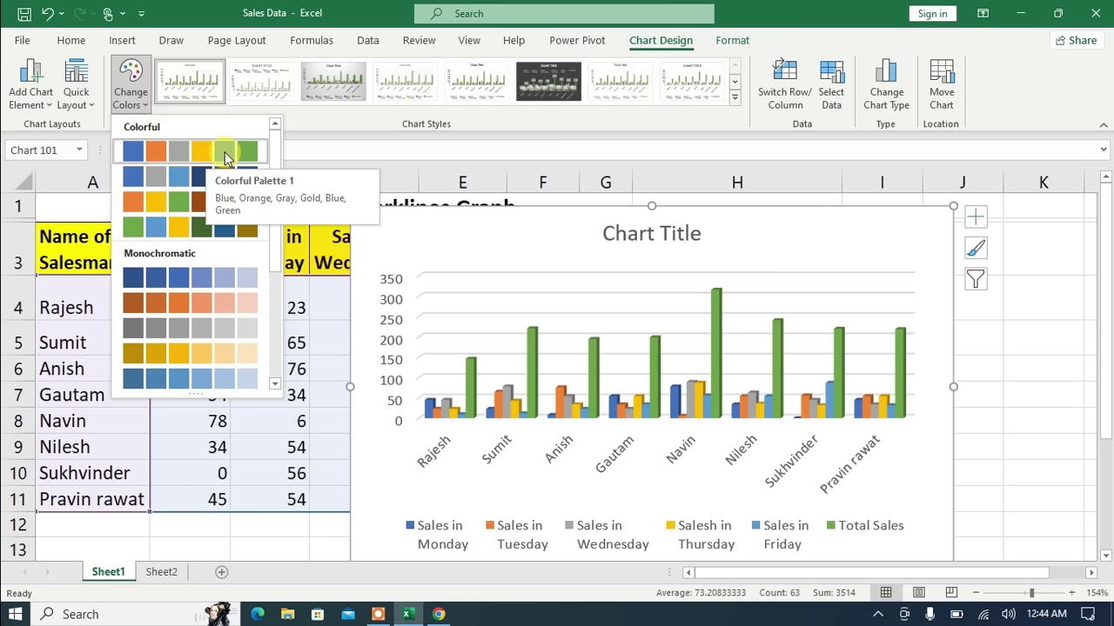
# Step: Apply the orange-yellow-green-brown palette and a new chart style, toggling Switch Row/Column twice
pyautogui.click(182, 199)
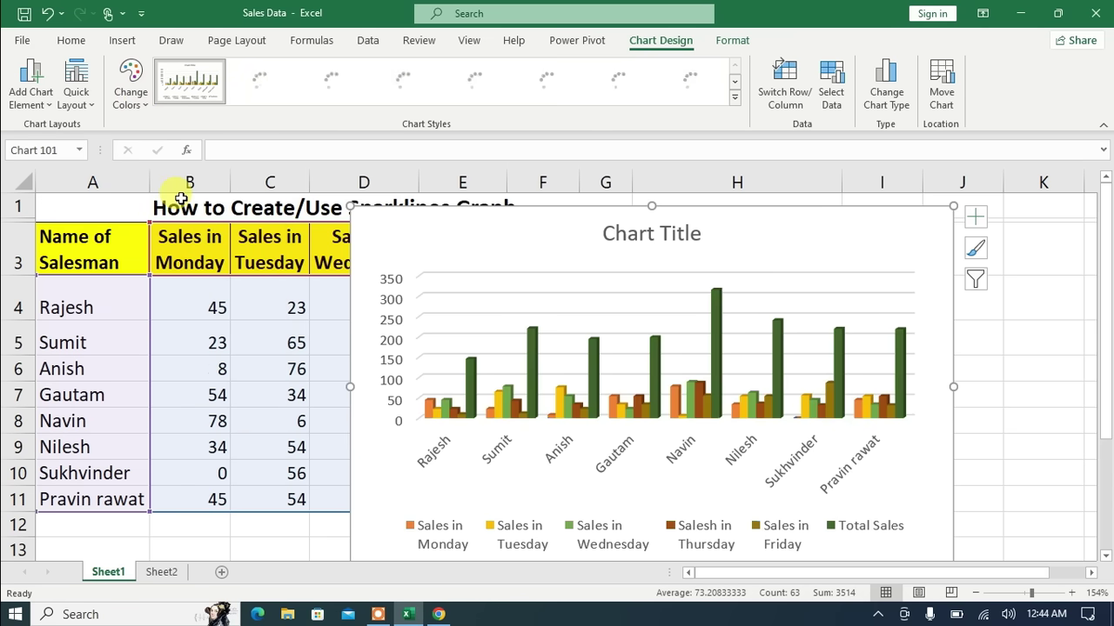
pyautogui.click(735, 97)
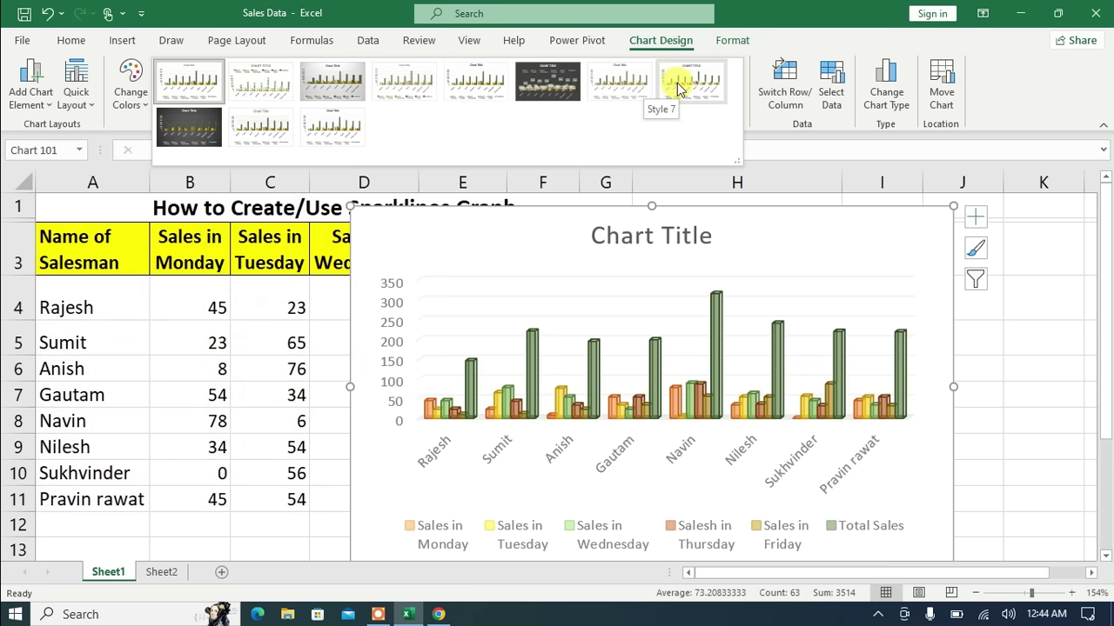
pyautogui.click(503, 87)
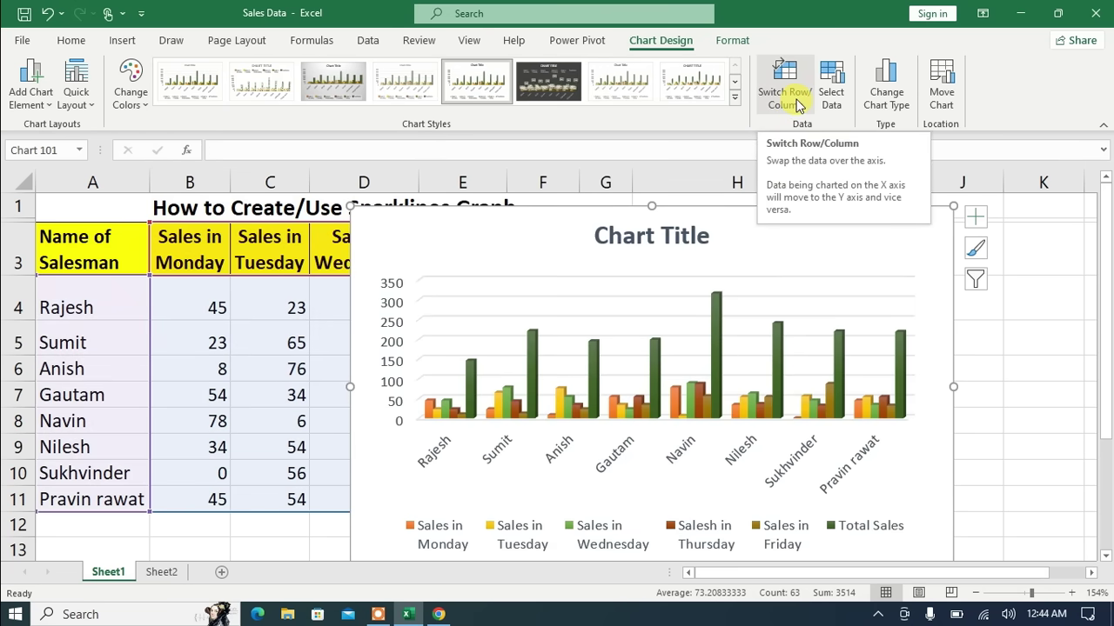
pyautogui.click(794, 99)
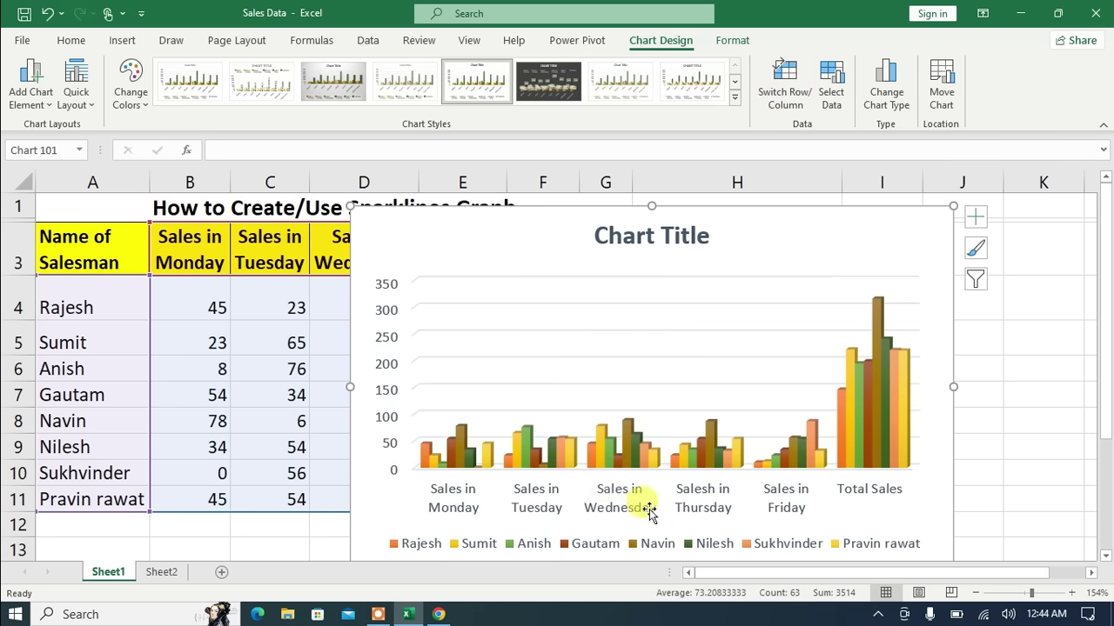
pyautogui.click(789, 104)
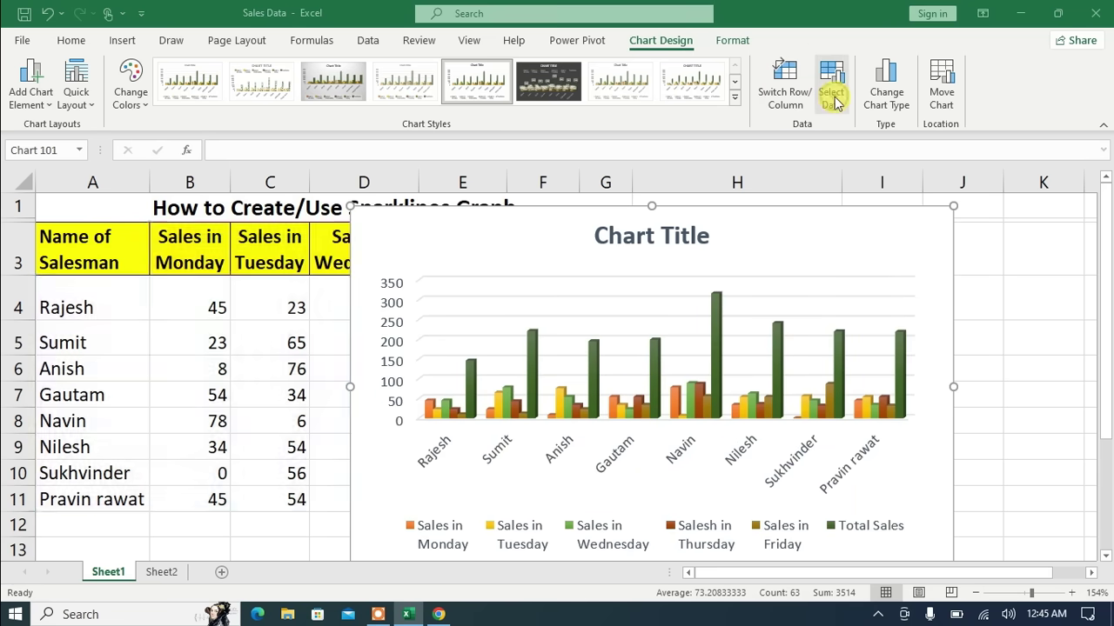
# Step: Change the chart type to Pie, showing Sales in Monday by salesman
pyautogui.click(831, 96)
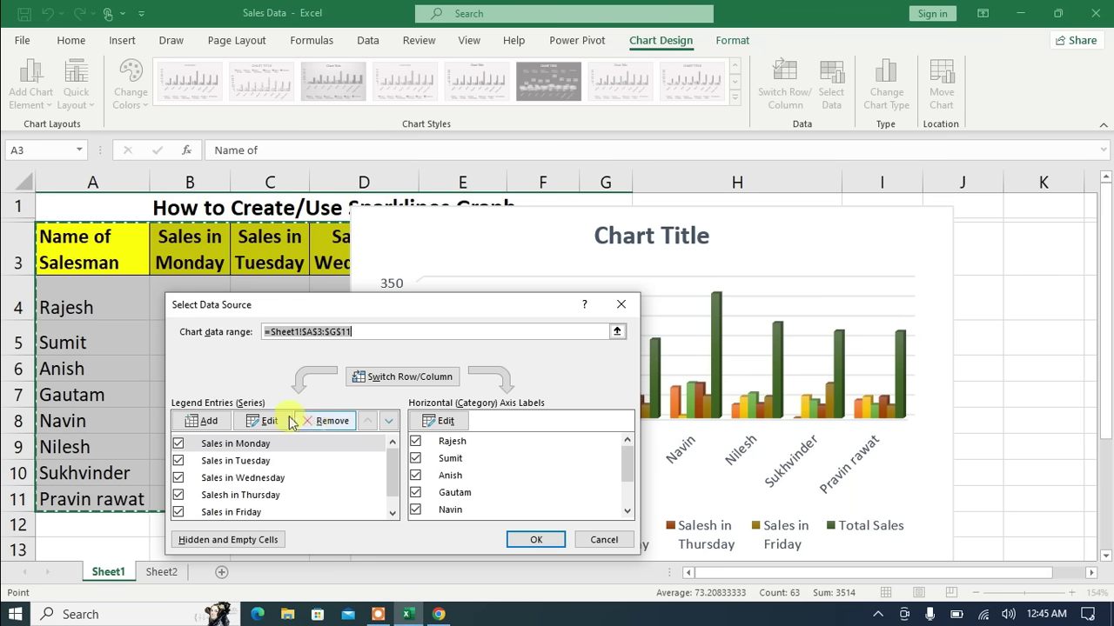
pyautogui.click(621, 303)
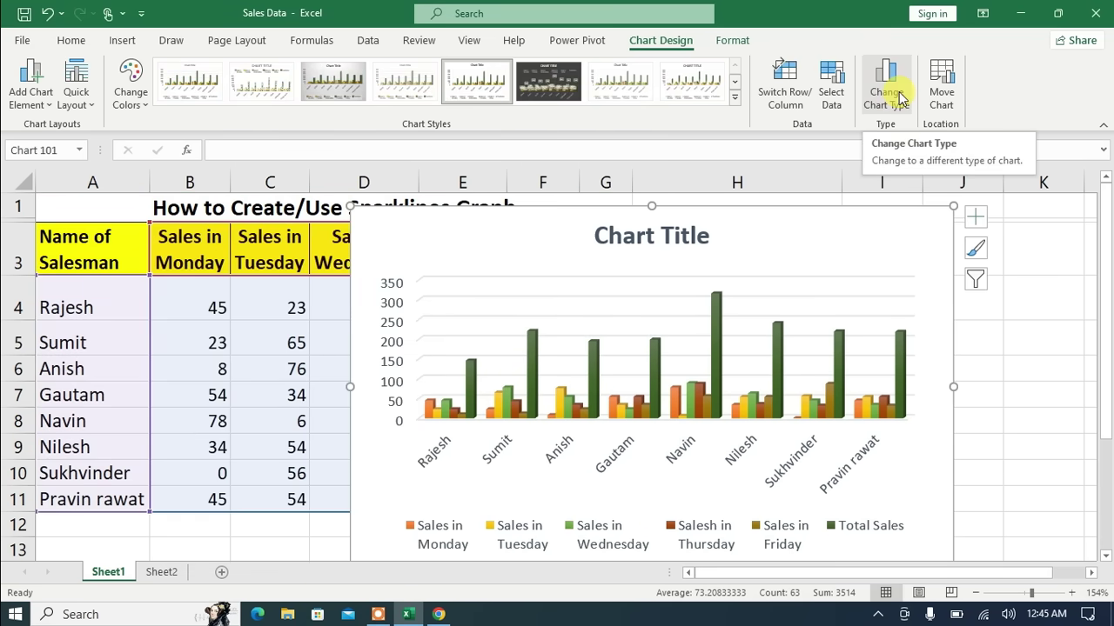
pyautogui.click(900, 97)
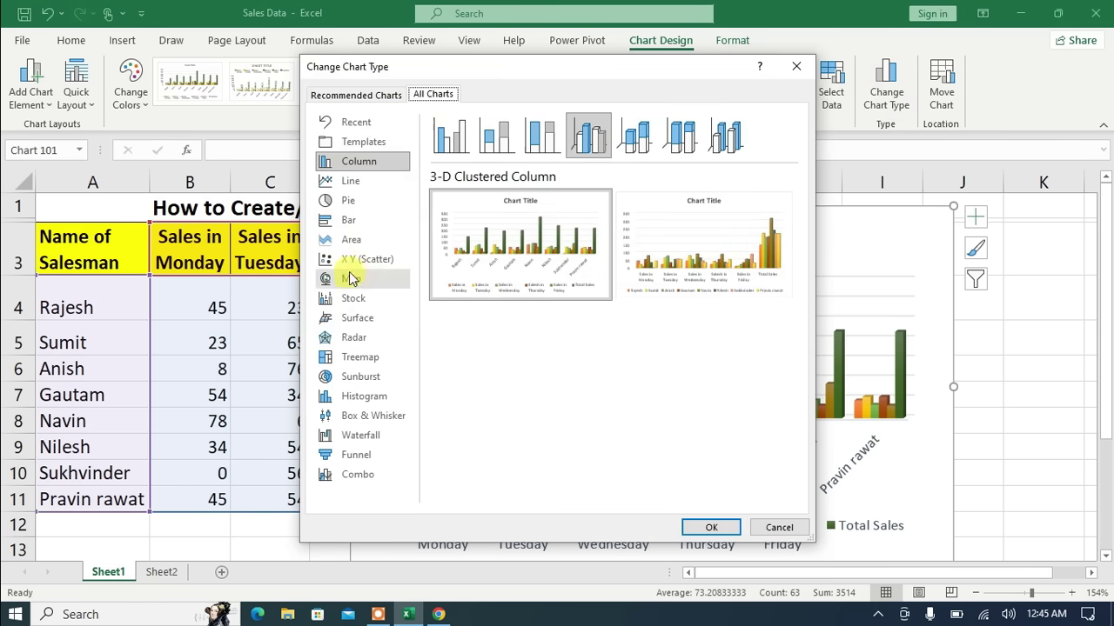
pyautogui.click(347, 202)
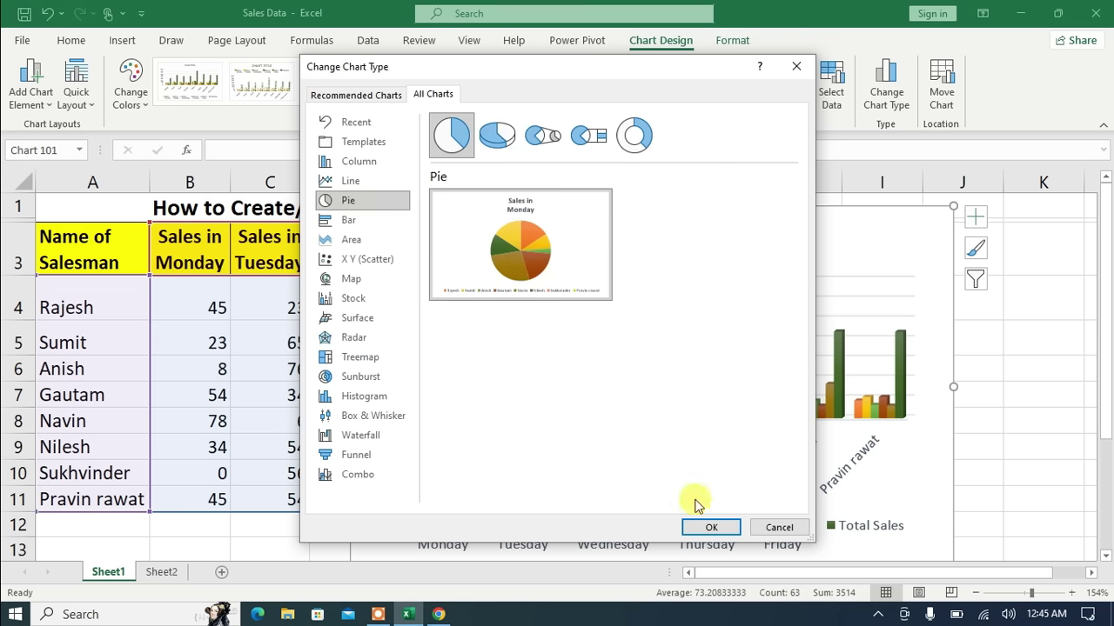
pyautogui.click(711, 528)
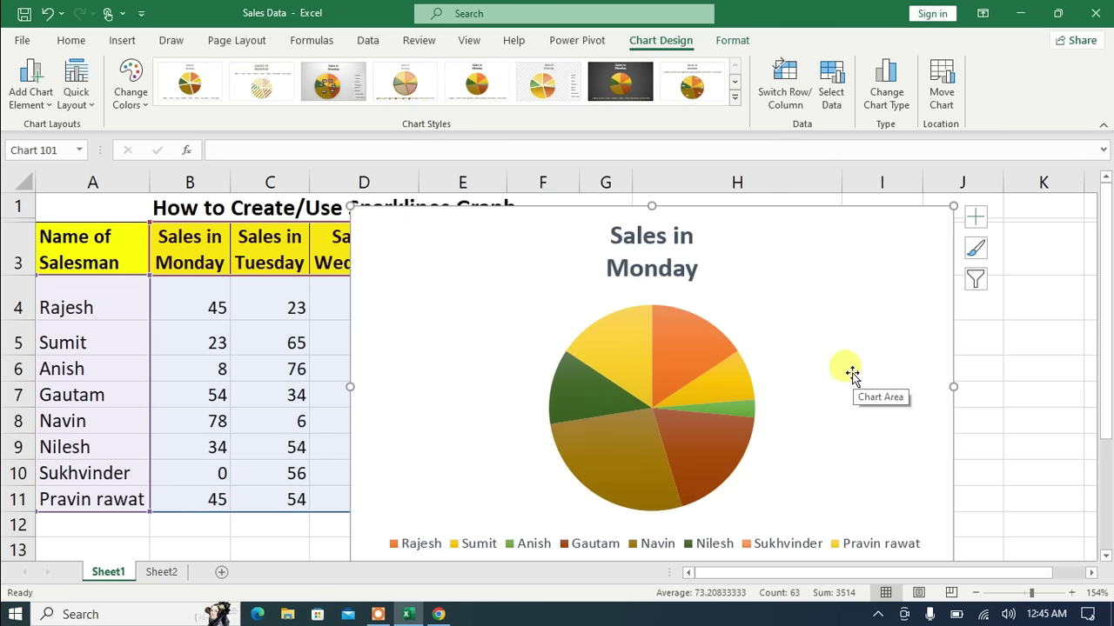
# Step: Move the pie chart to Sheet2 with Move Chart
pyautogui.click(941, 98)
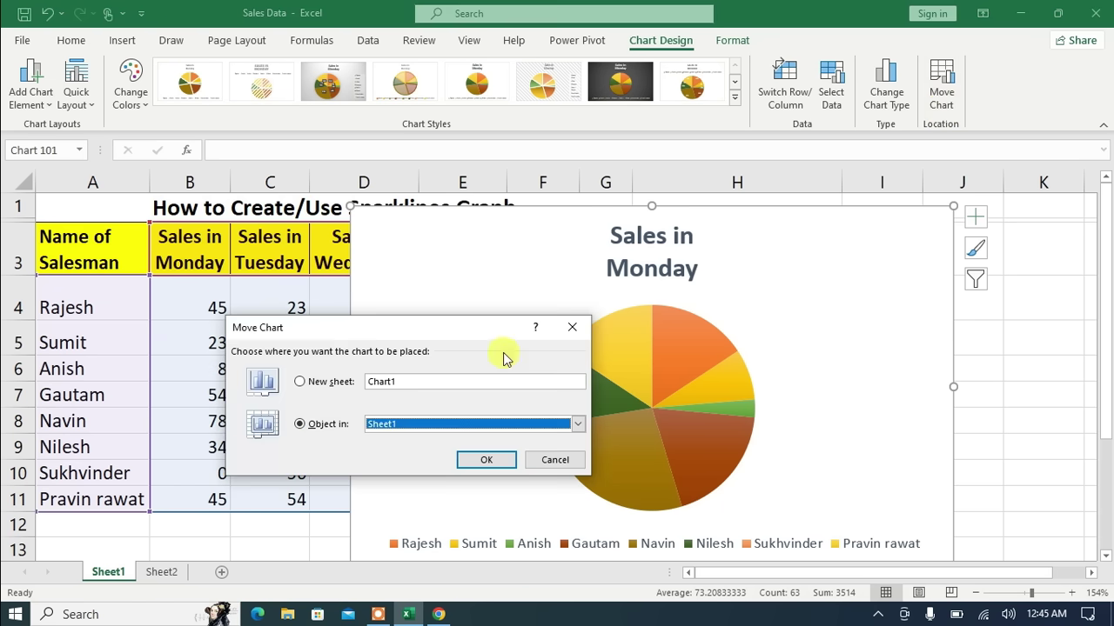
pyautogui.moveTo(468, 327)
pyautogui.mouseDown()
pyautogui.moveTo(751, 232)
pyautogui.moveTo(753, 217)
pyautogui.mouseUp()
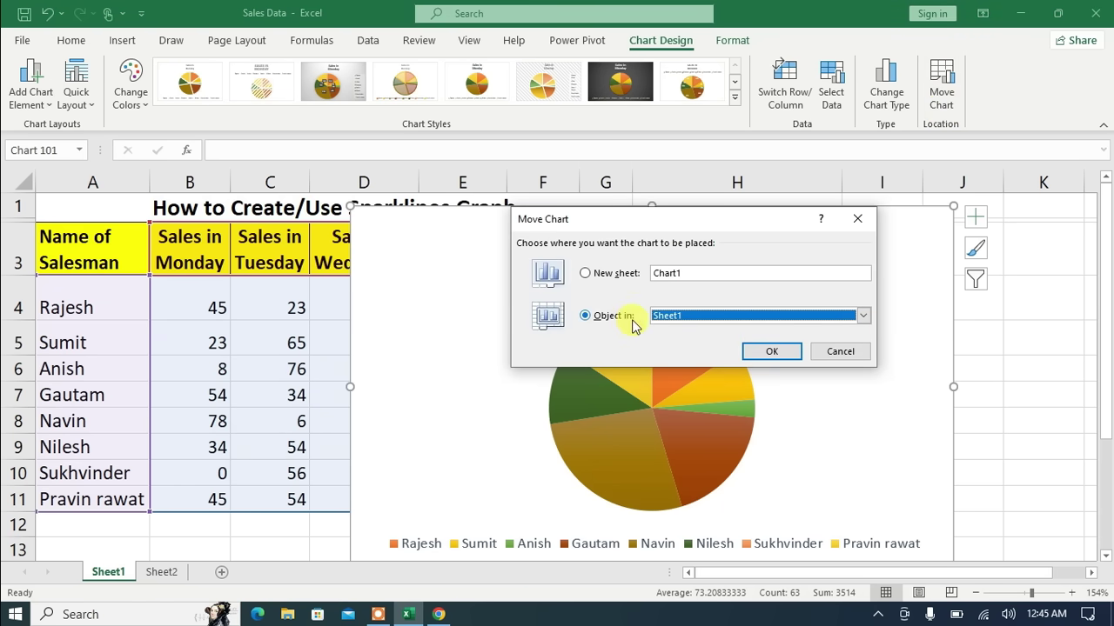
pyautogui.click(671, 317)
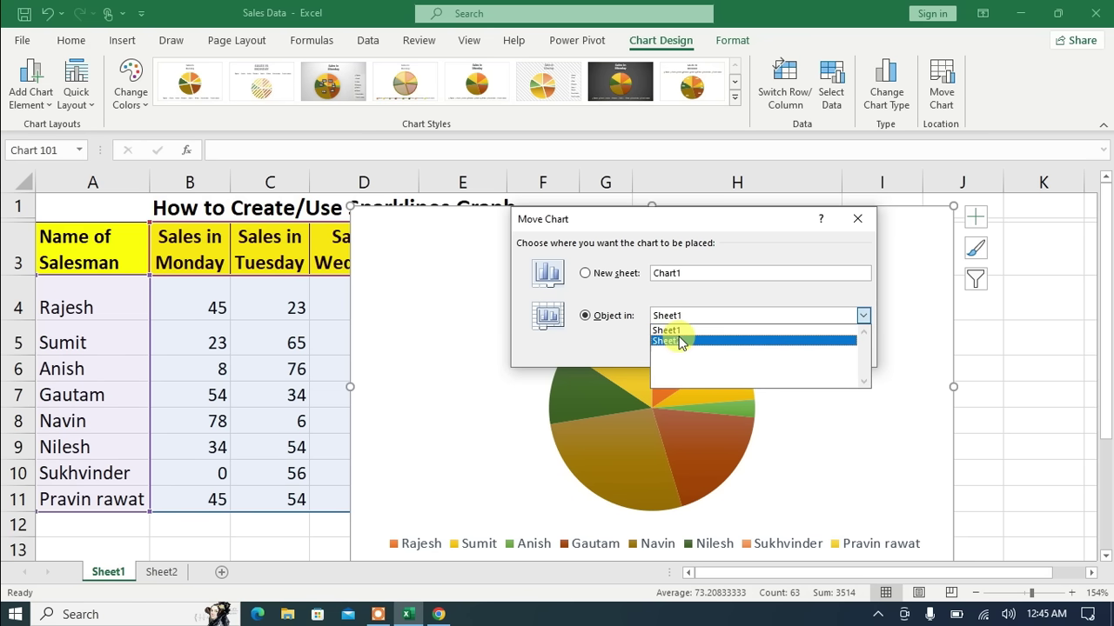
pyautogui.click(679, 340)
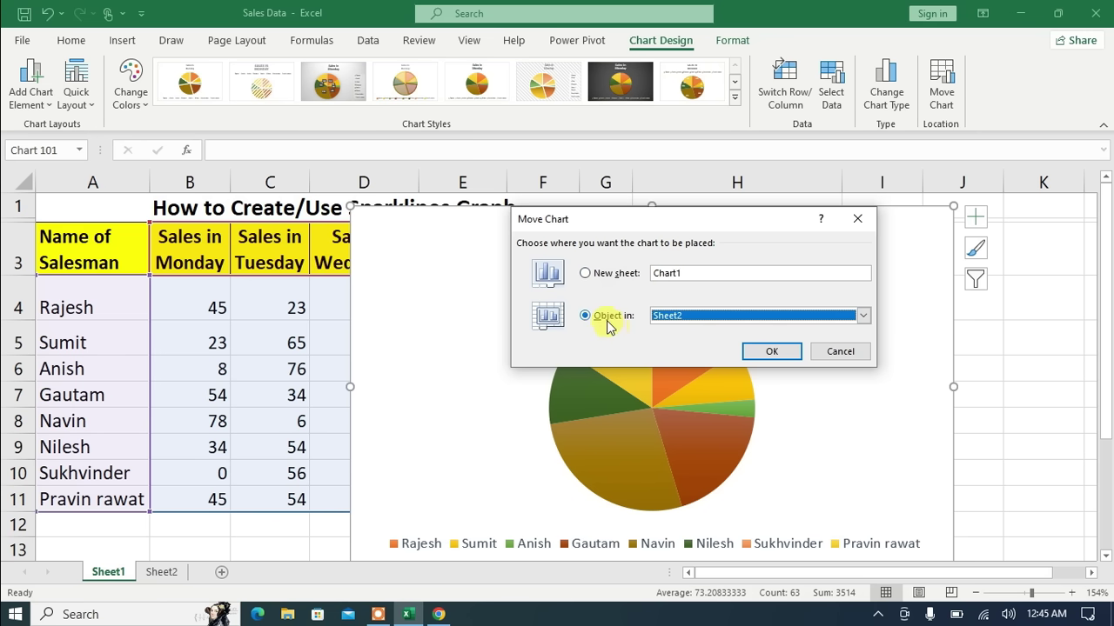
pyautogui.click(761, 355)
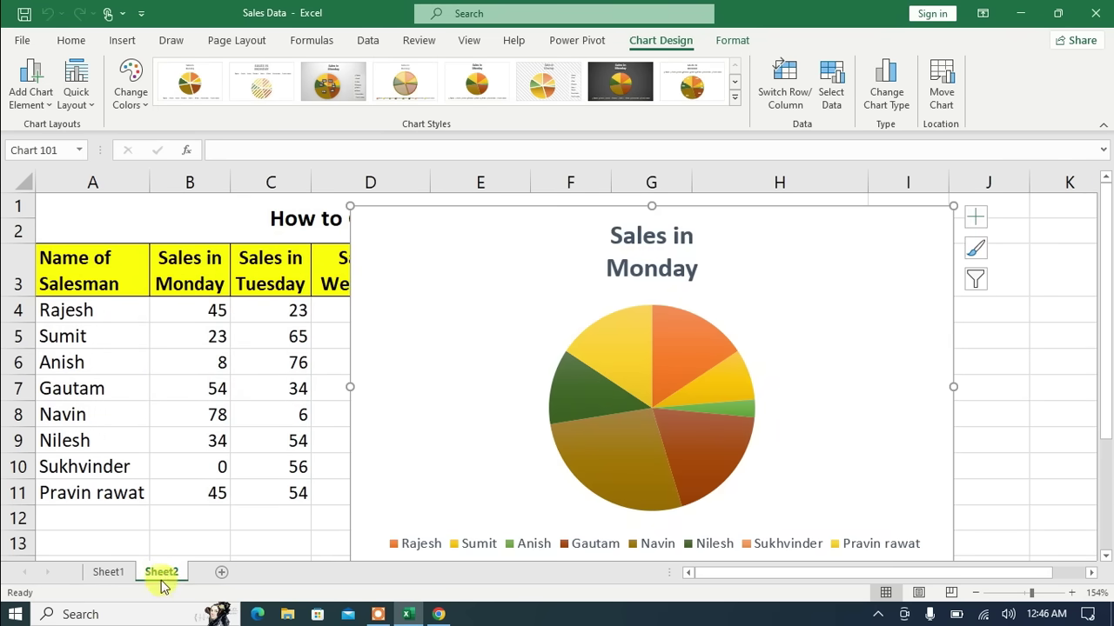
# Step: Check Sheet1, then move the pie chart from Sheet2 back onto Sheet1
pyautogui.click(111, 573)
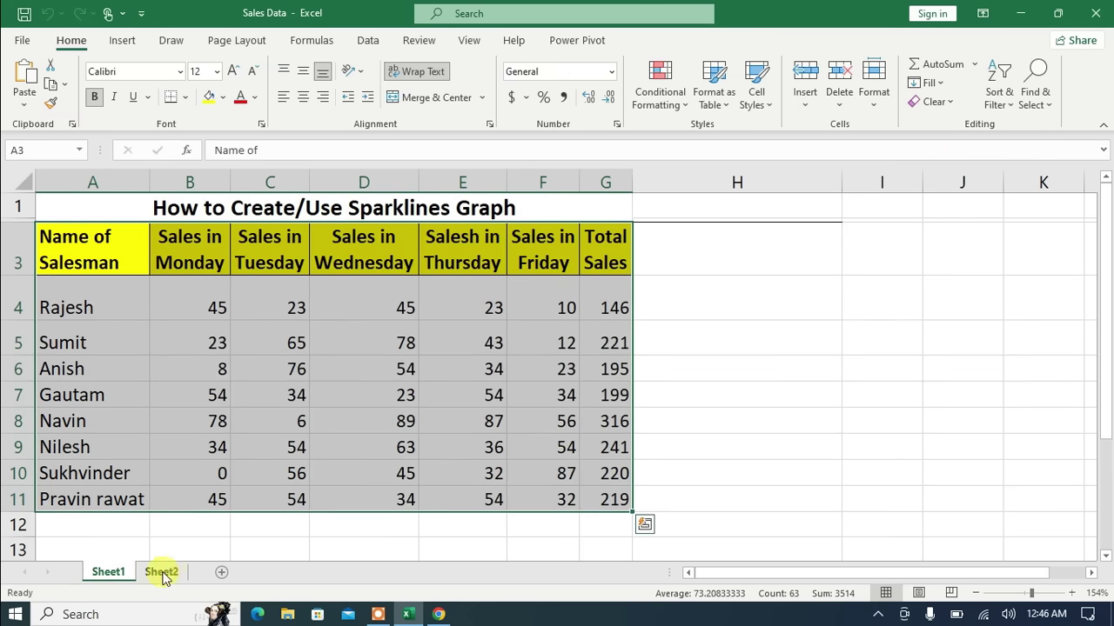
pyautogui.click(160, 573)
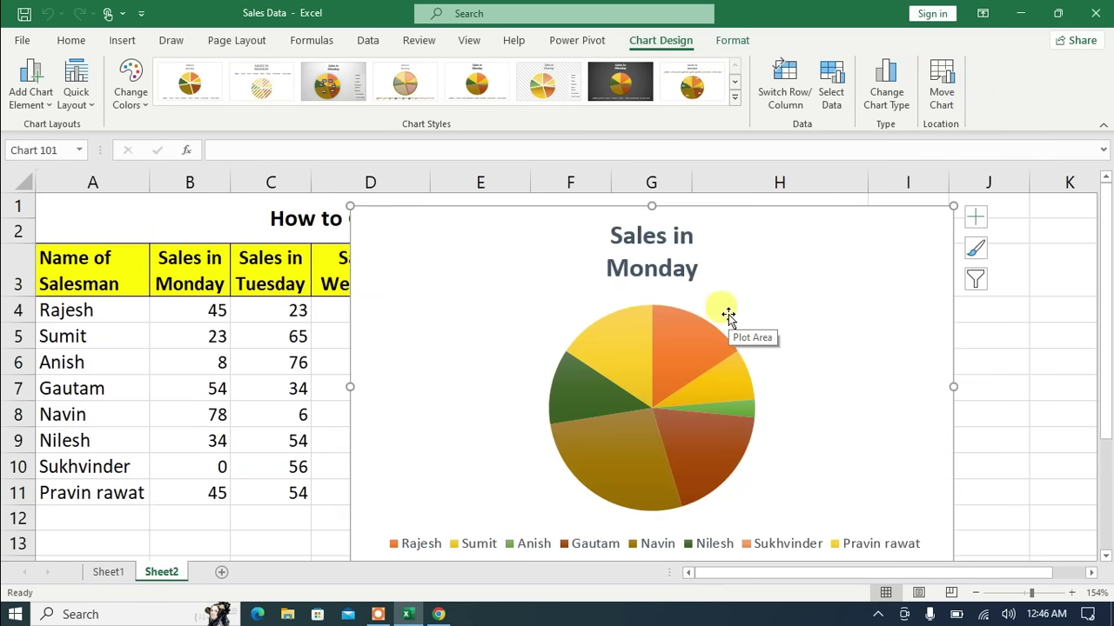
pyautogui.click(941, 98)
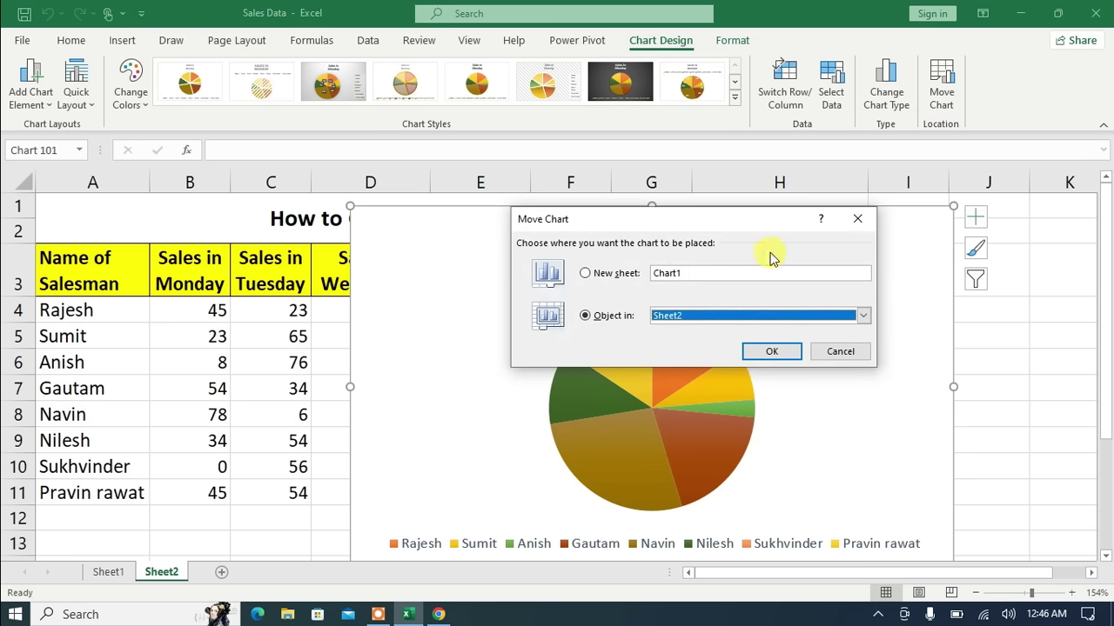
pyautogui.click(687, 315)
pyautogui.click(688, 327)
pyautogui.click(746, 352)
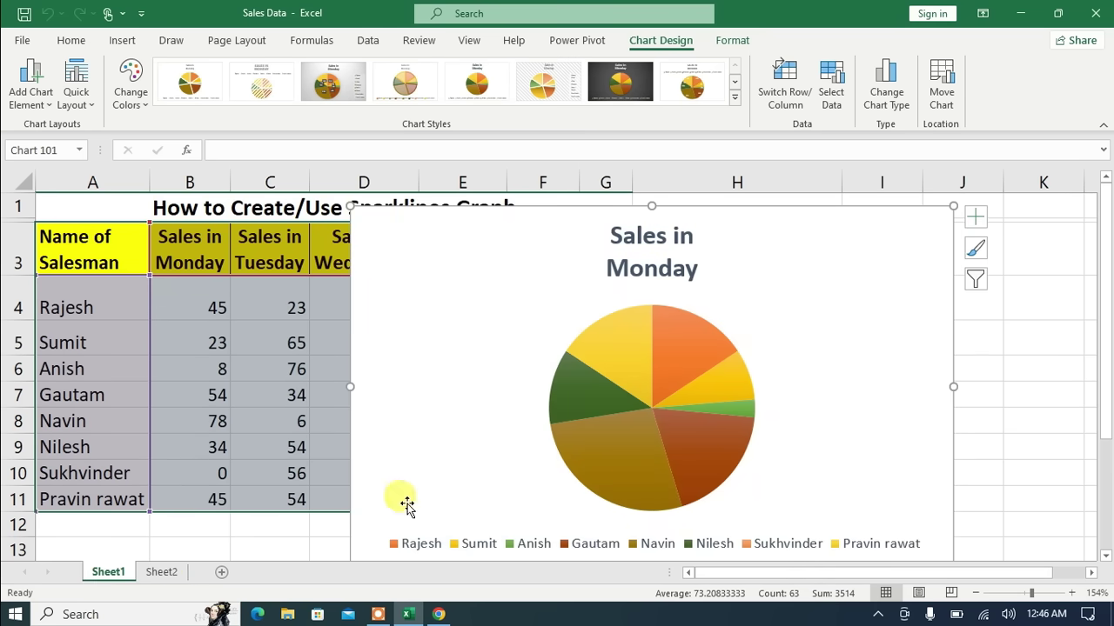
pyautogui.click(161, 572)
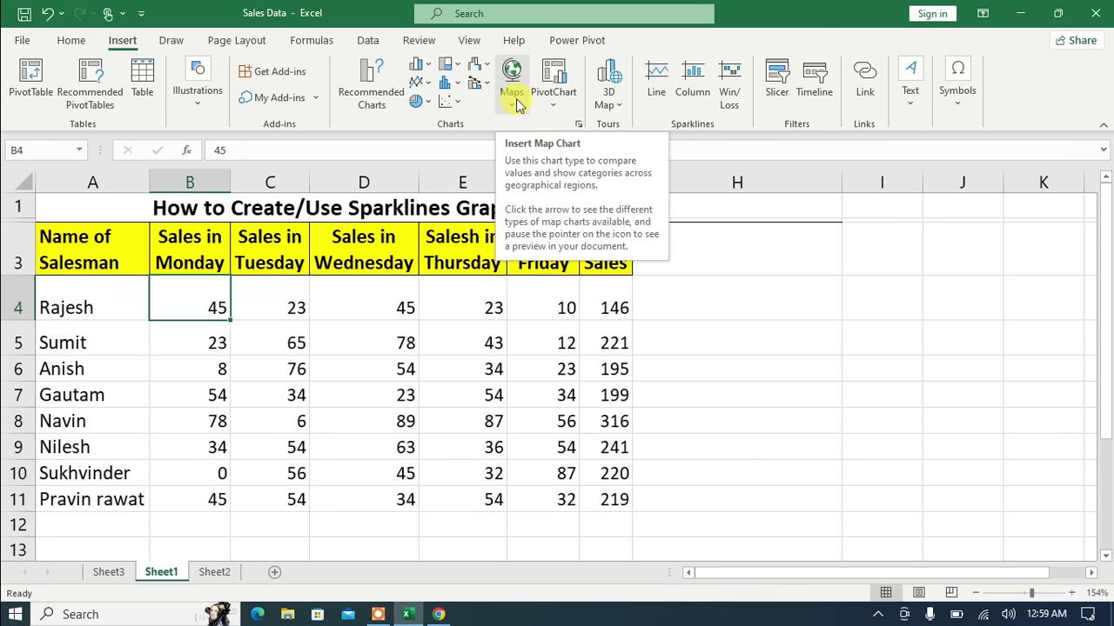
pyautogui.click(516, 98)
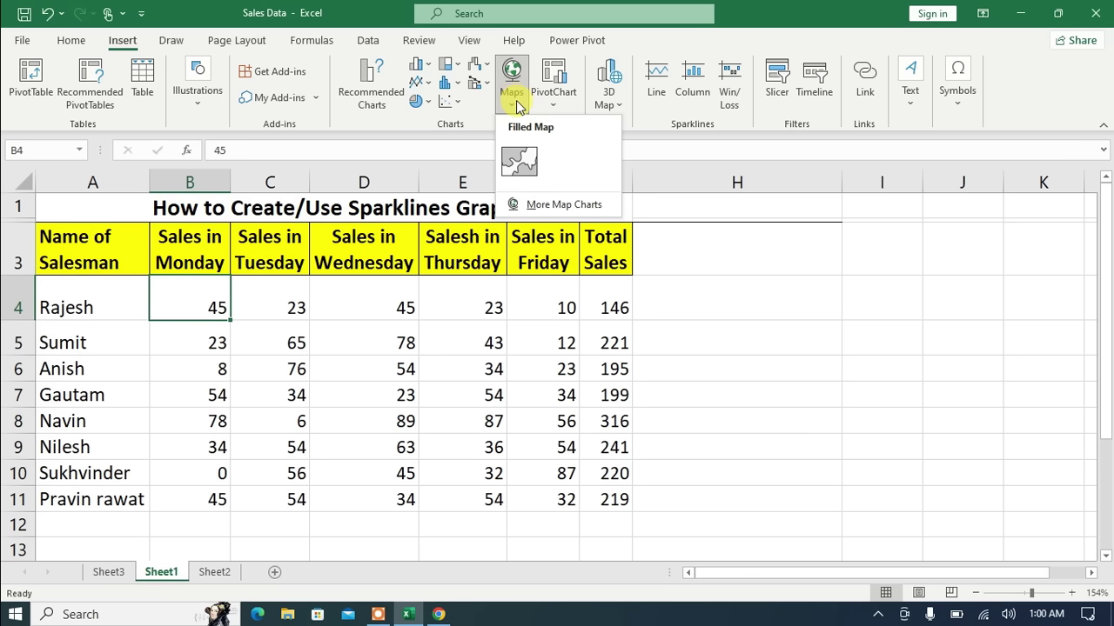
pyautogui.click(257, 259)
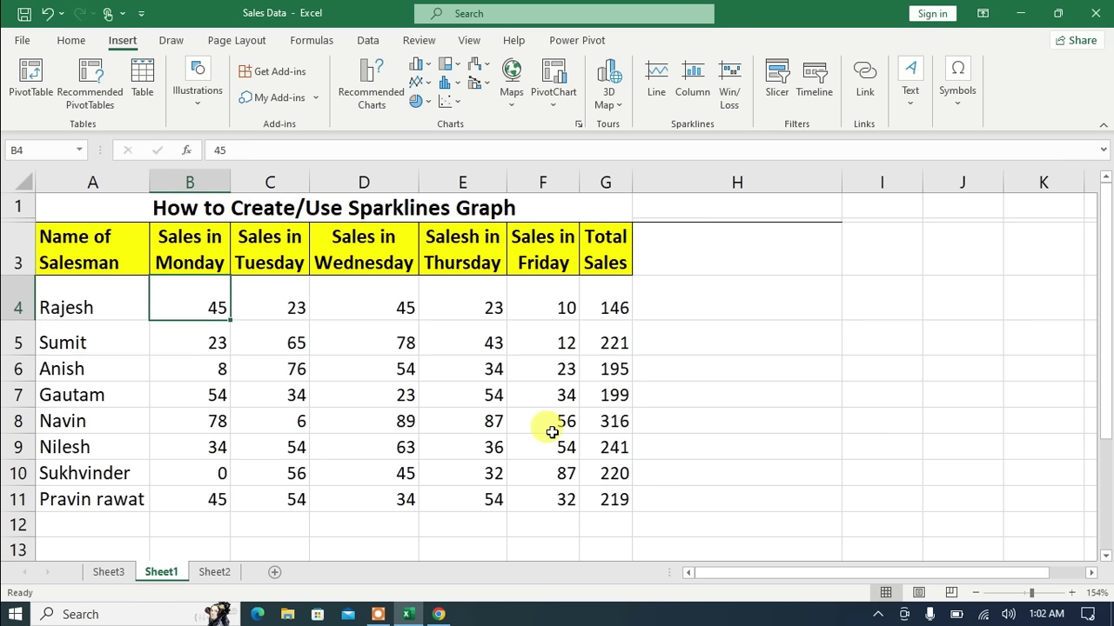
# Step: Create a PivotChart from A3:G11 on a new worksheet
pyautogui.moveTo(96, 248); pyautogui.dragTo(586, 489)
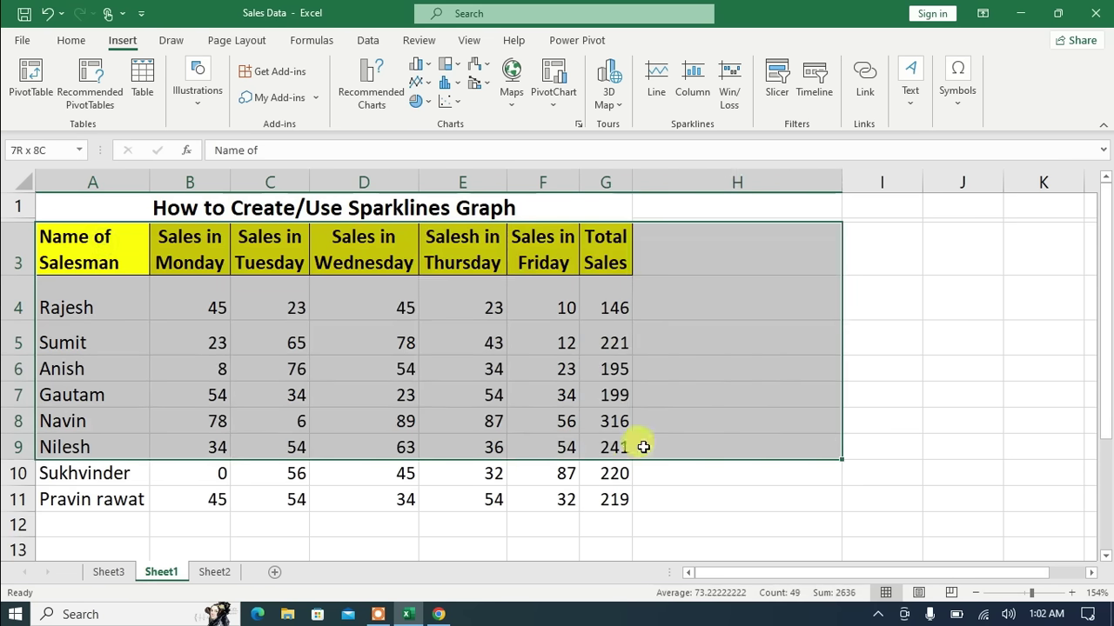
pyautogui.click(559, 85)
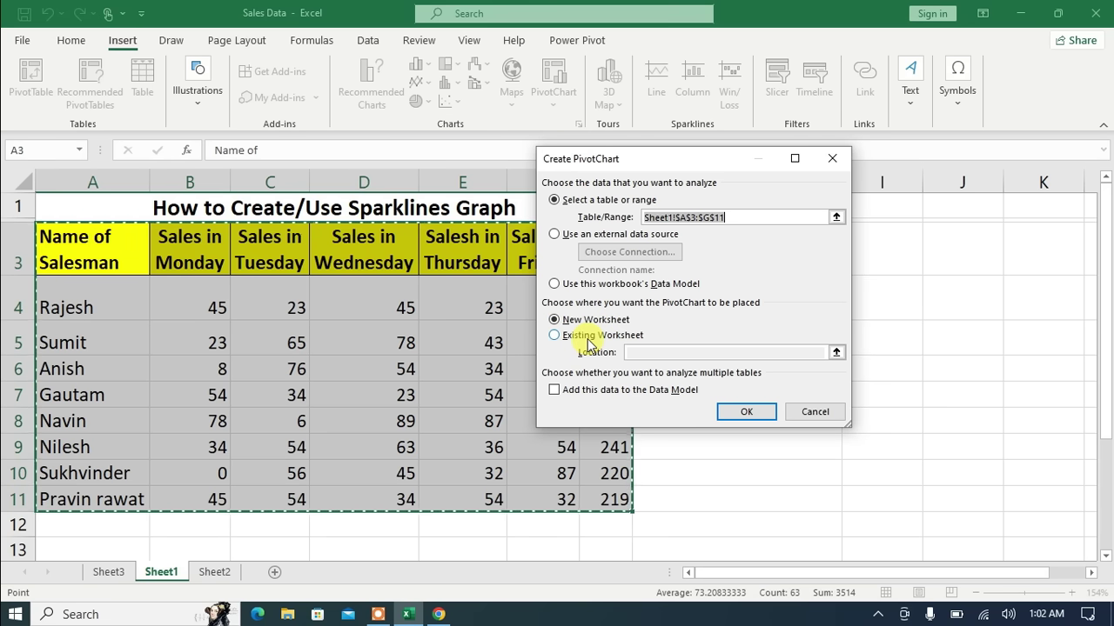
pyautogui.click(746, 411)
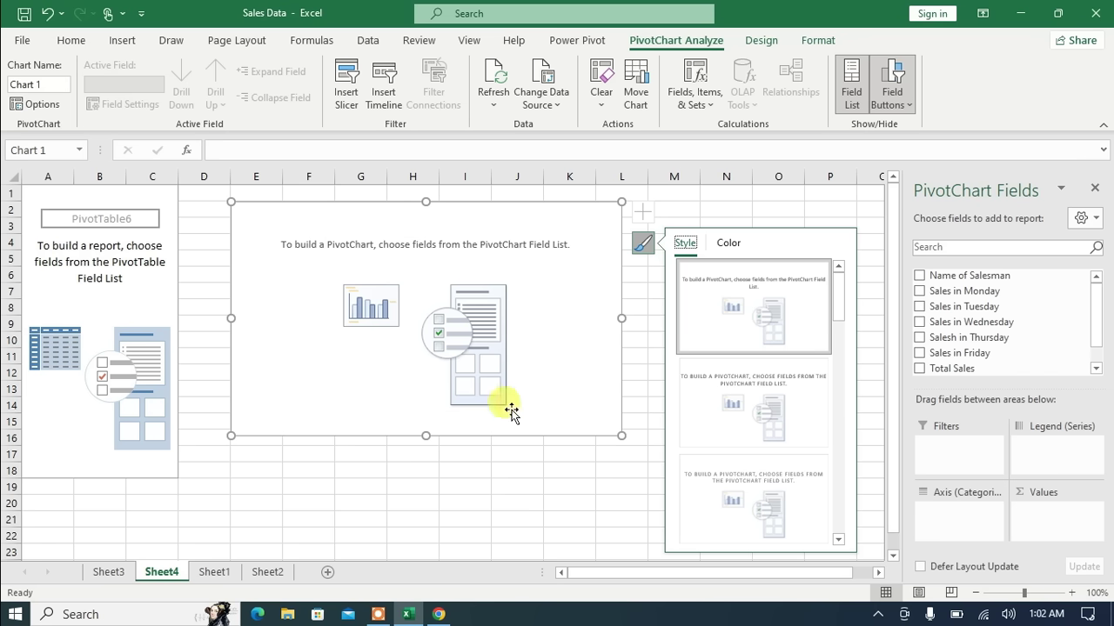
# Step: Add Name of Salesman and Monday, Tuesday and Wednesday sales to the PivotChart
pyautogui.click(919, 277)
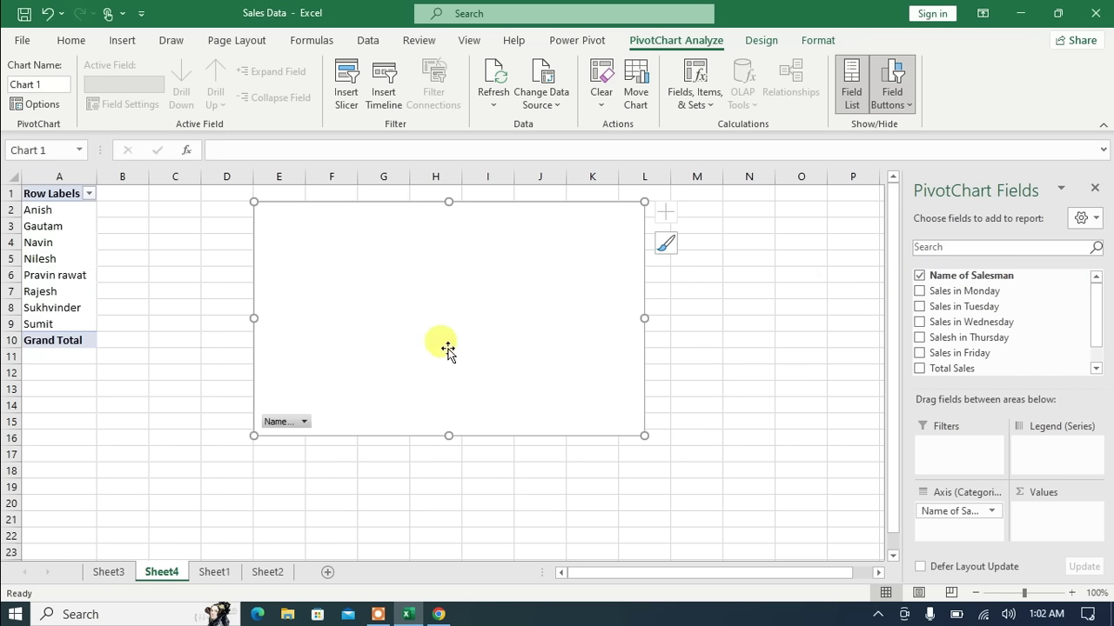
pyautogui.click(306, 422)
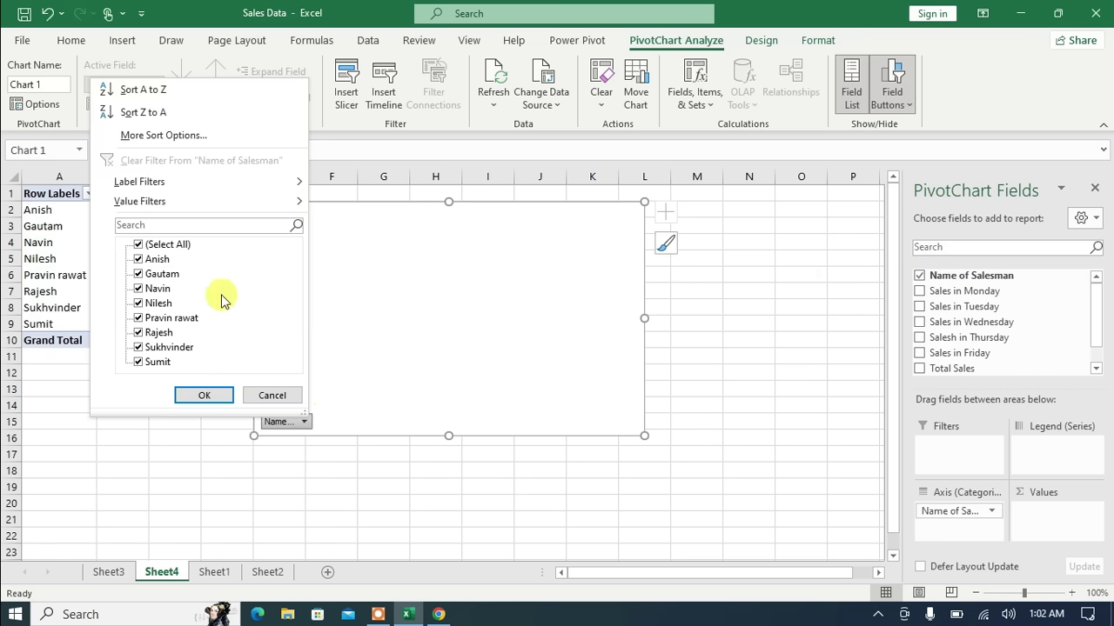
pyautogui.click(269, 397)
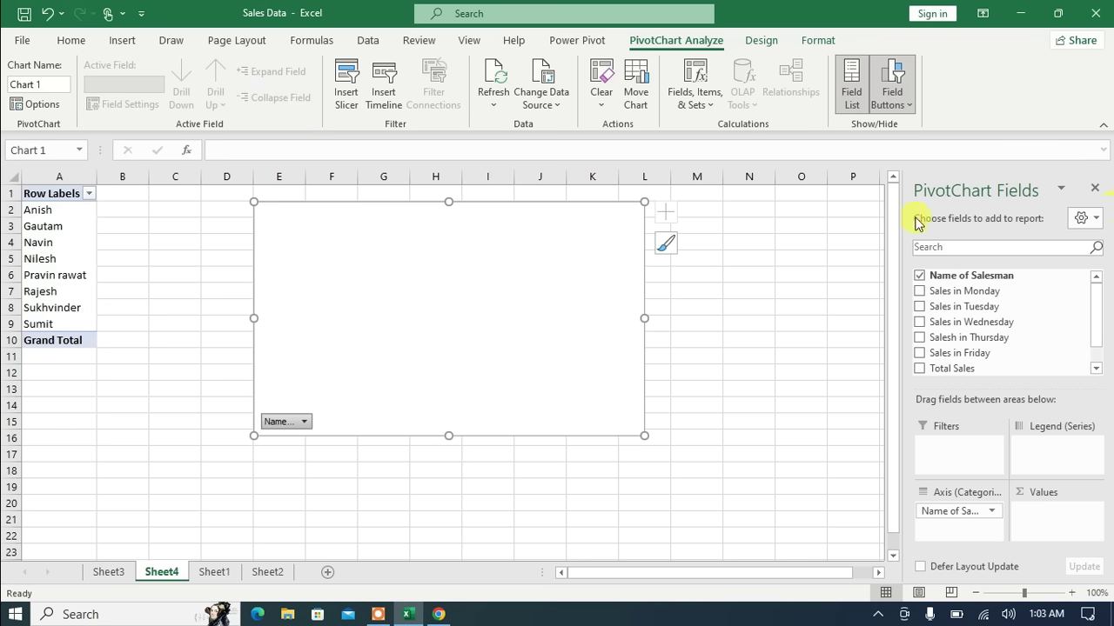
pyautogui.click(919, 293)
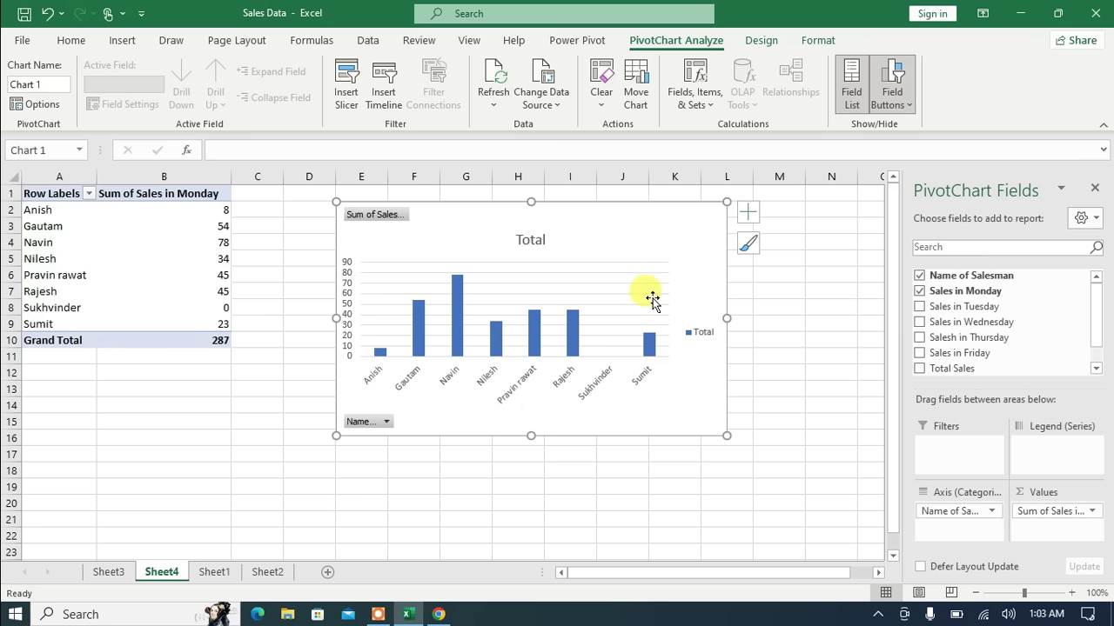
pyautogui.click(920, 306)
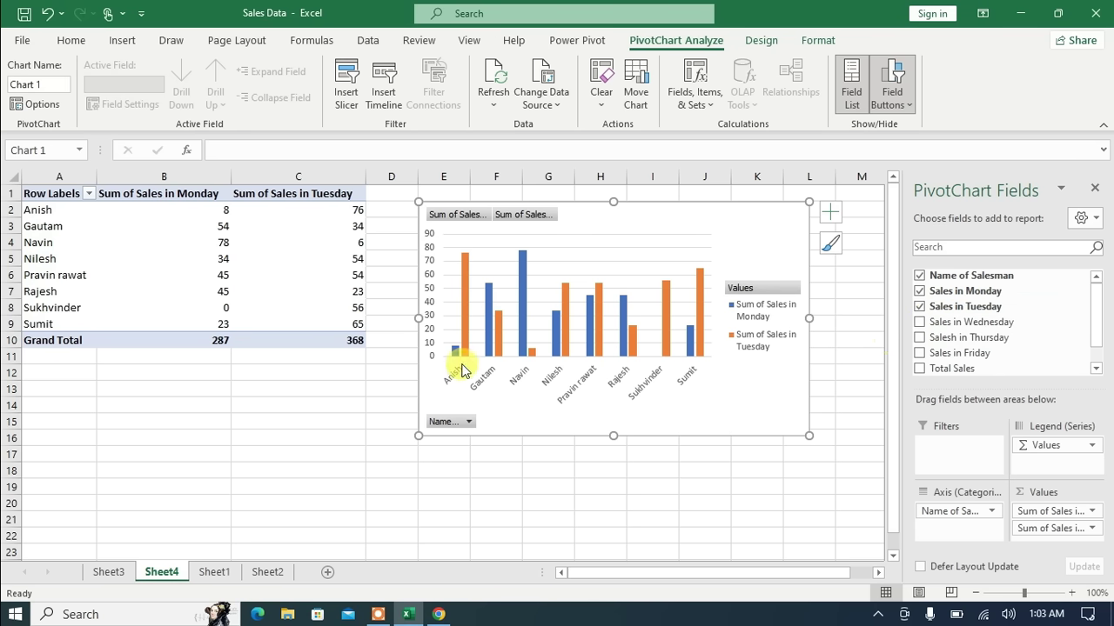
pyautogui.click(919, 322)
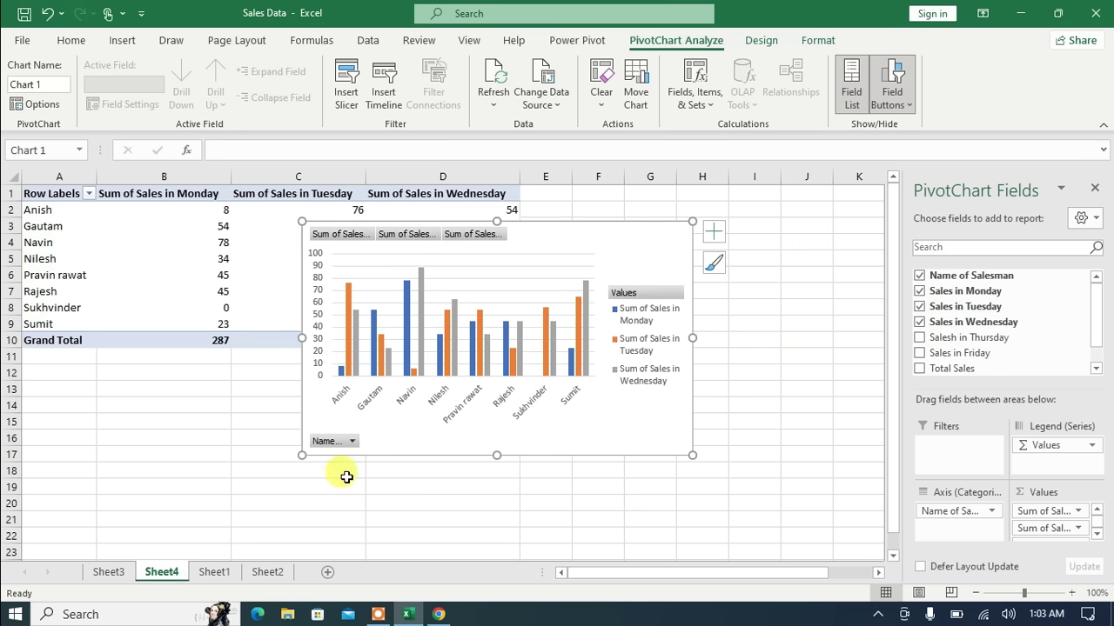
# Step: Filter the PivotChart's salesmen to show only Anish and Nilesh
pyautogui.click(347, 441)
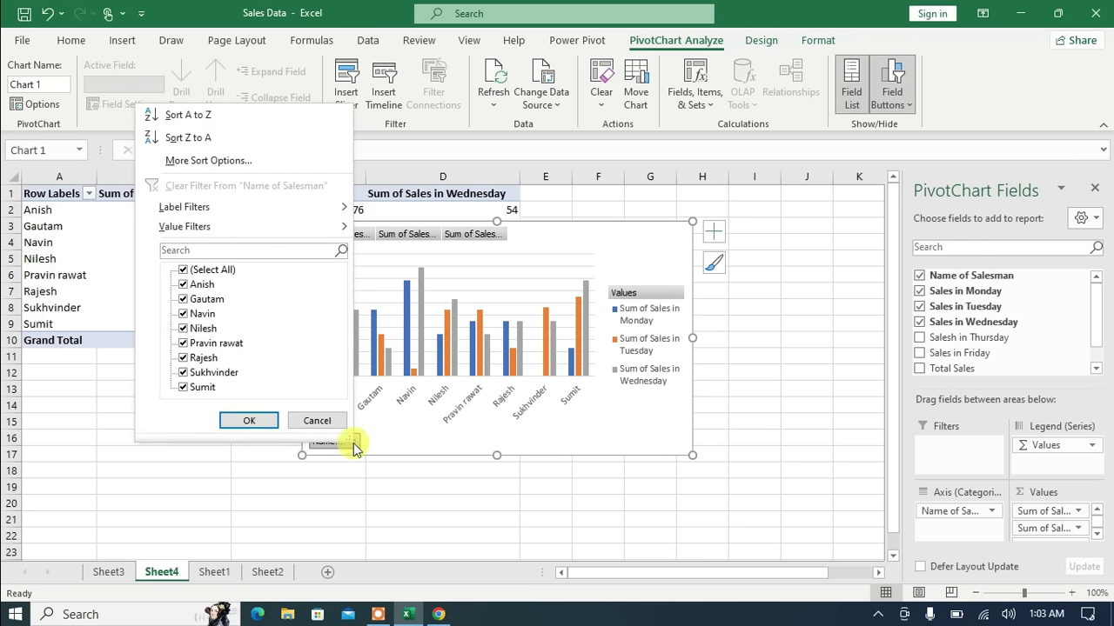
pyautogui.click(184, 271)
pyautogui.click(182, 285)
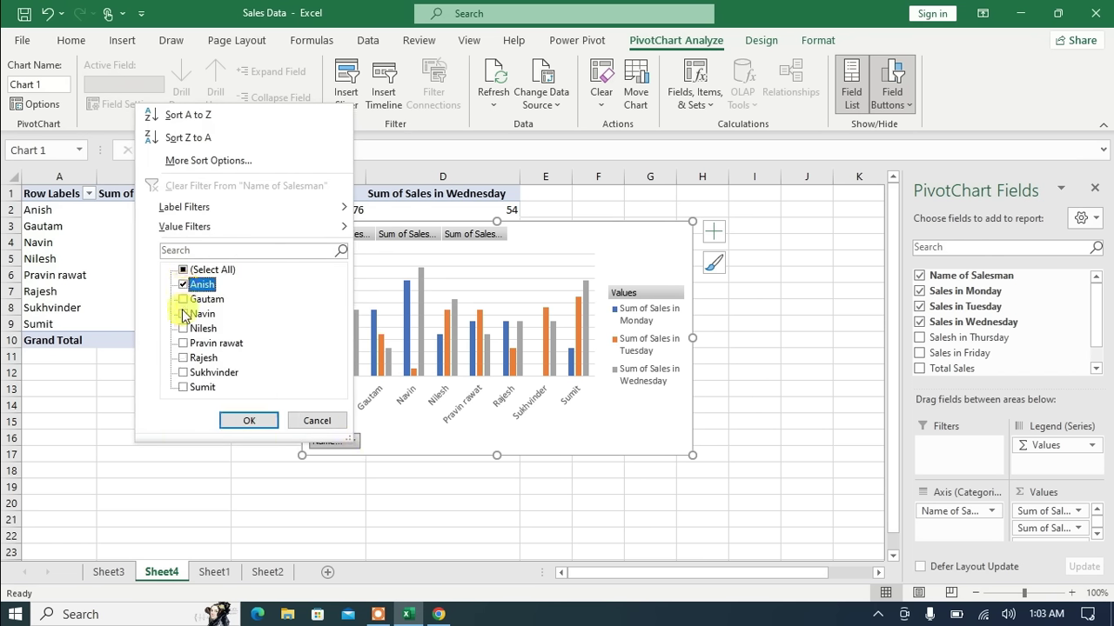
pyautogui.click(184, 329)
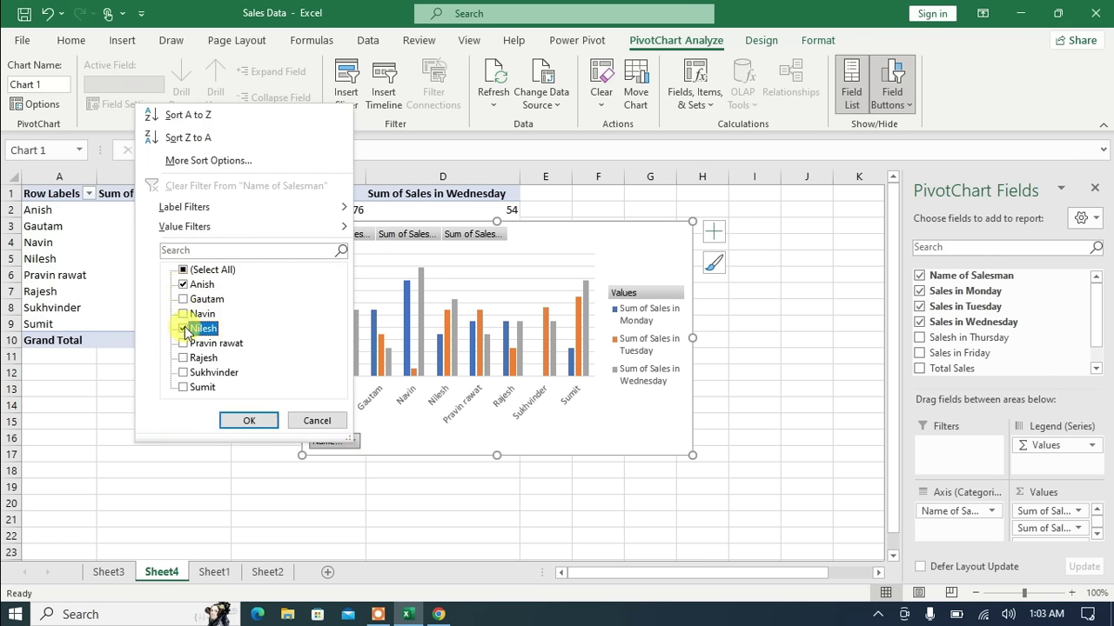
pyautogui.click(247, 421)
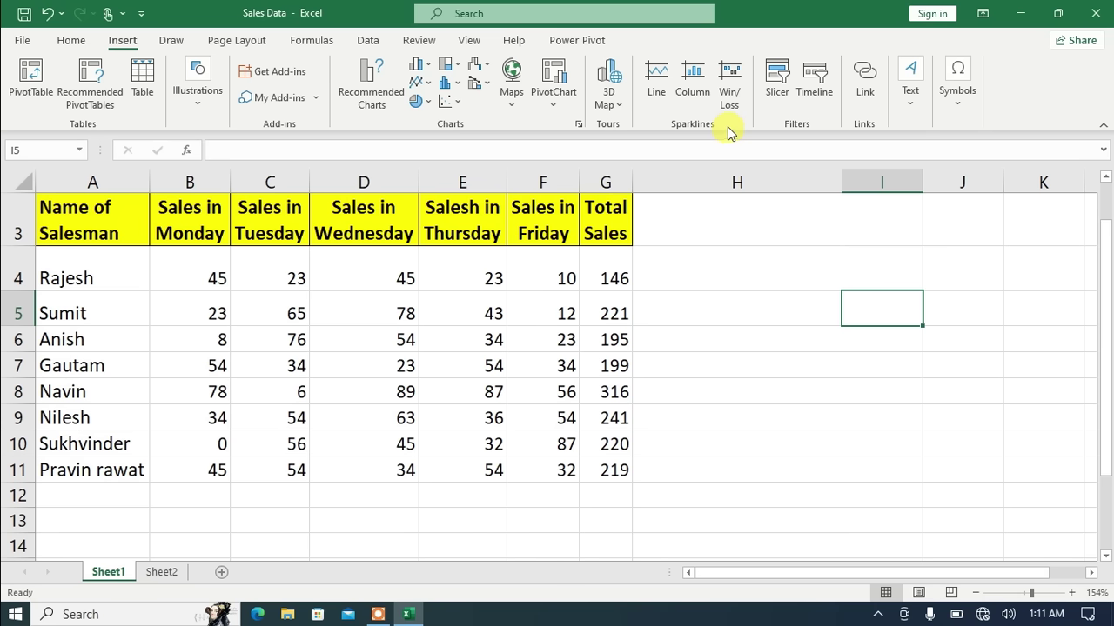
# Step: Insert a line sparkline in H4 charting Rajesh's sales from B4:G4
pyautogui.click(708, 259)
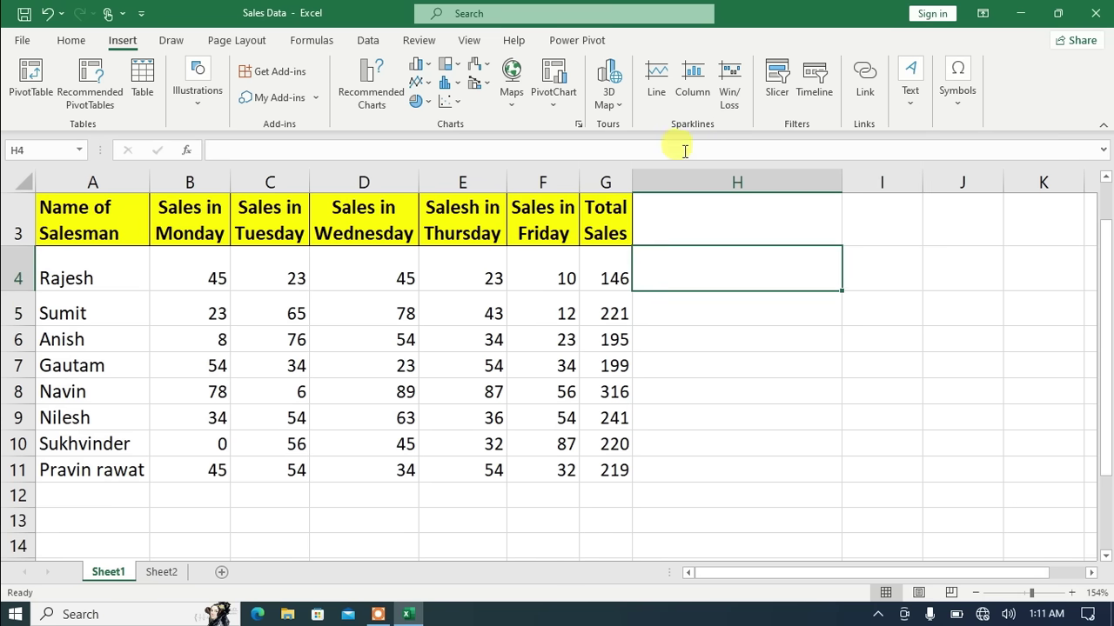
pyautogui.click(659, 94)
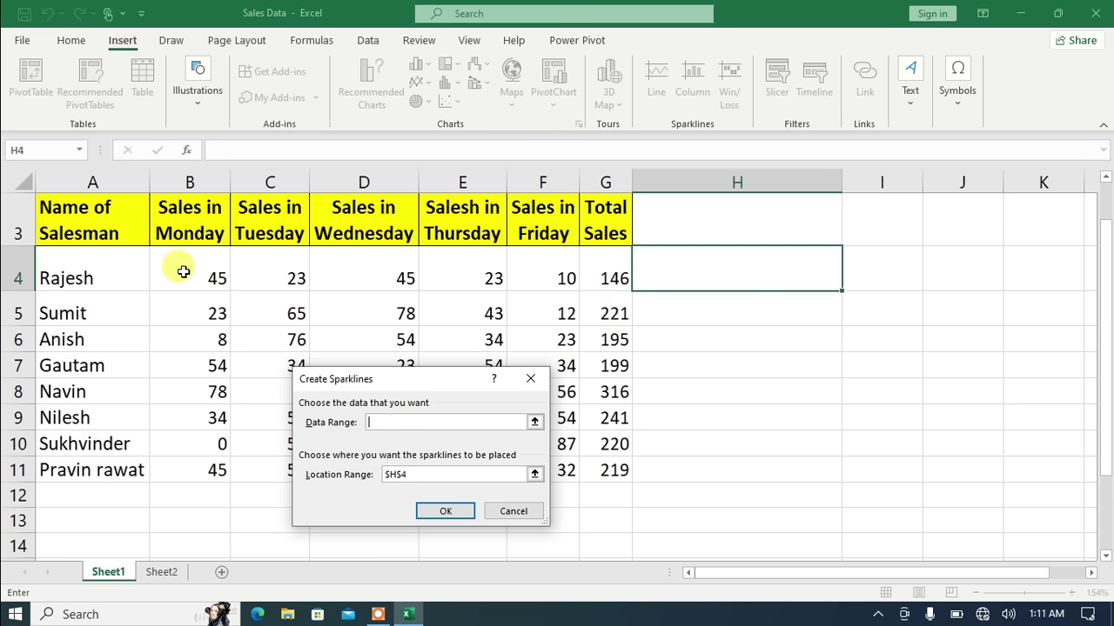
pyautogui.moveTo(183, 272); pyautogui.dragTo(583, 277)
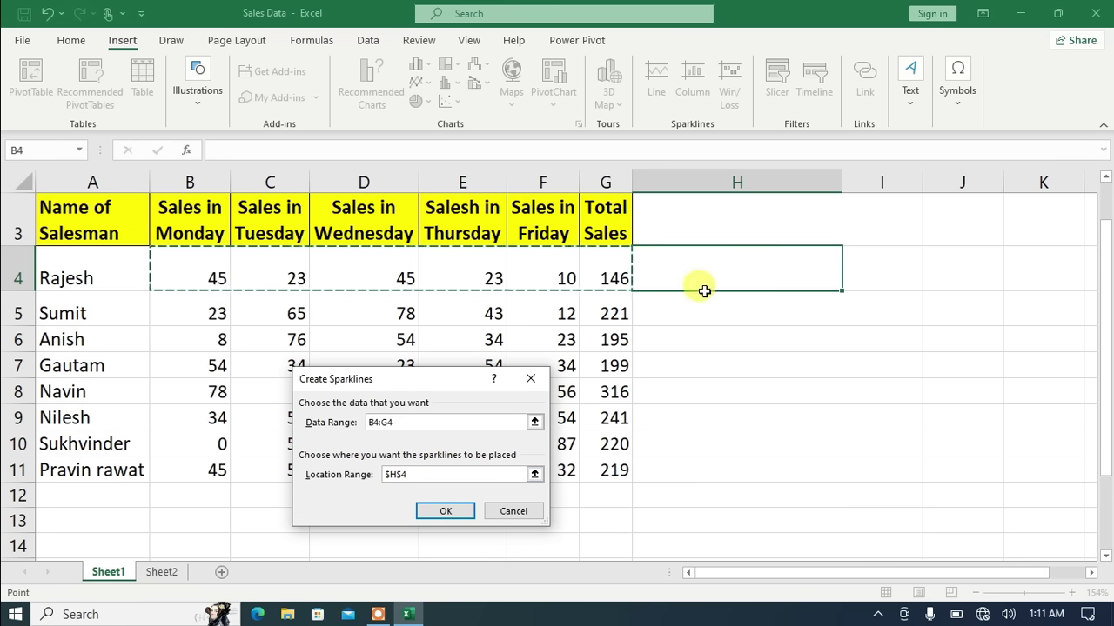
pyautogui.click(444, 513)
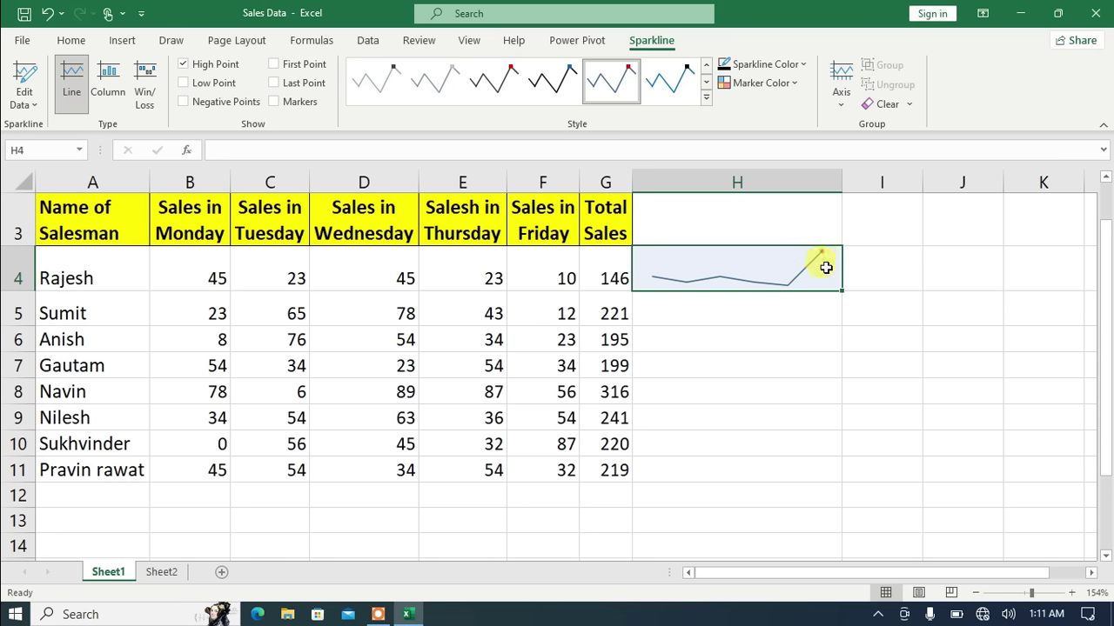
# Step: Highlight the H4 sparkline's low and first points, show markers on every point, then select B4
pyautogui.click(222, 90)
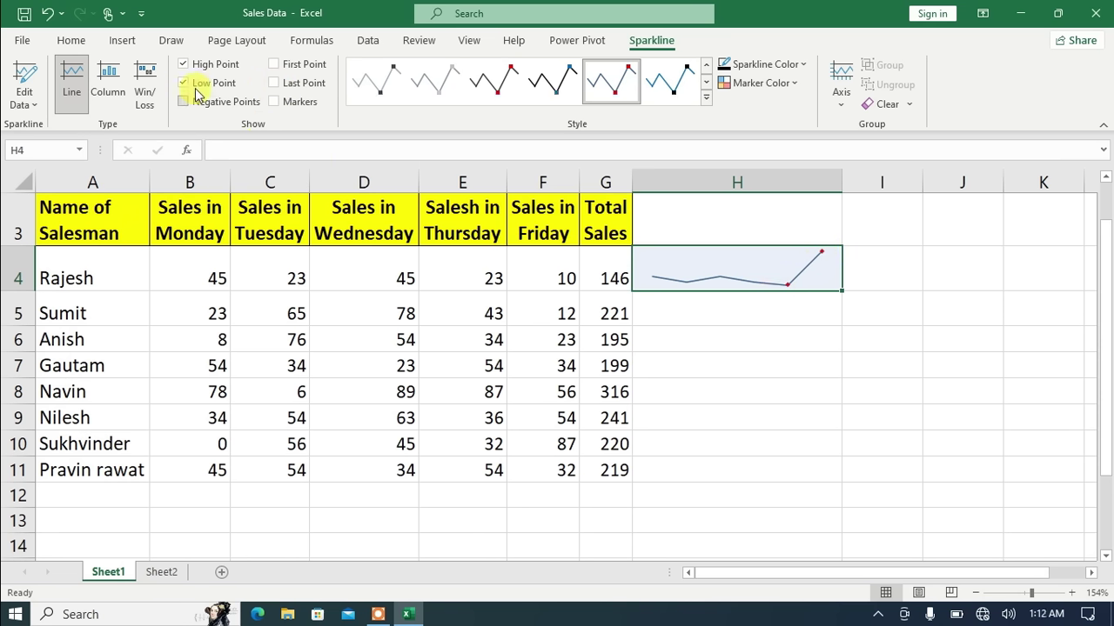
pyautogui.click(275, 65)
pyautogui.click(275, 103)
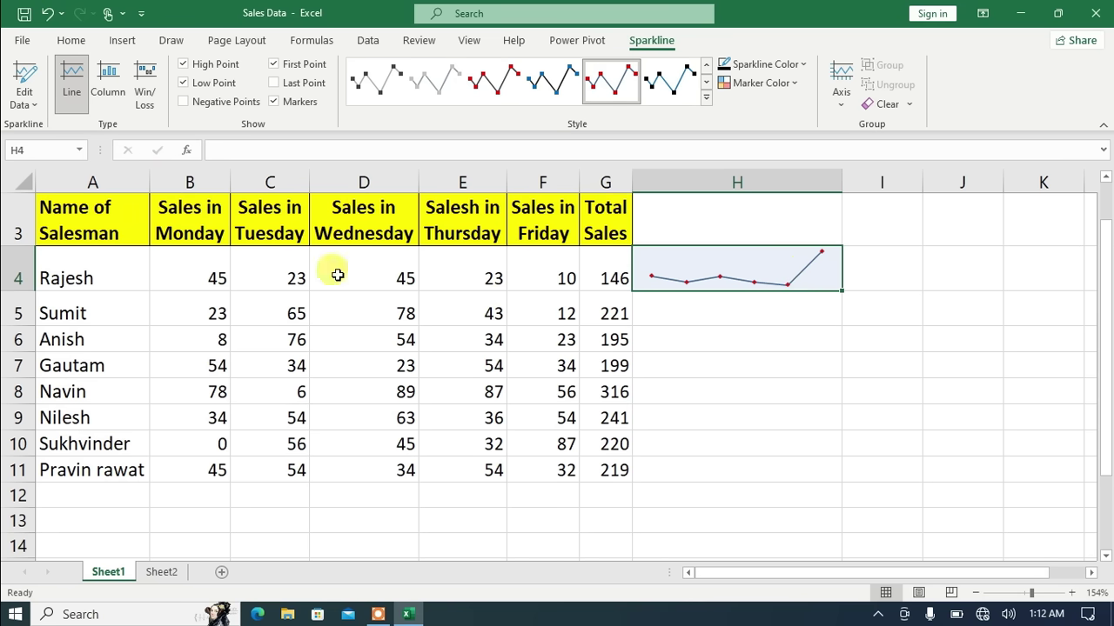
pyautogui.click(195, 275)
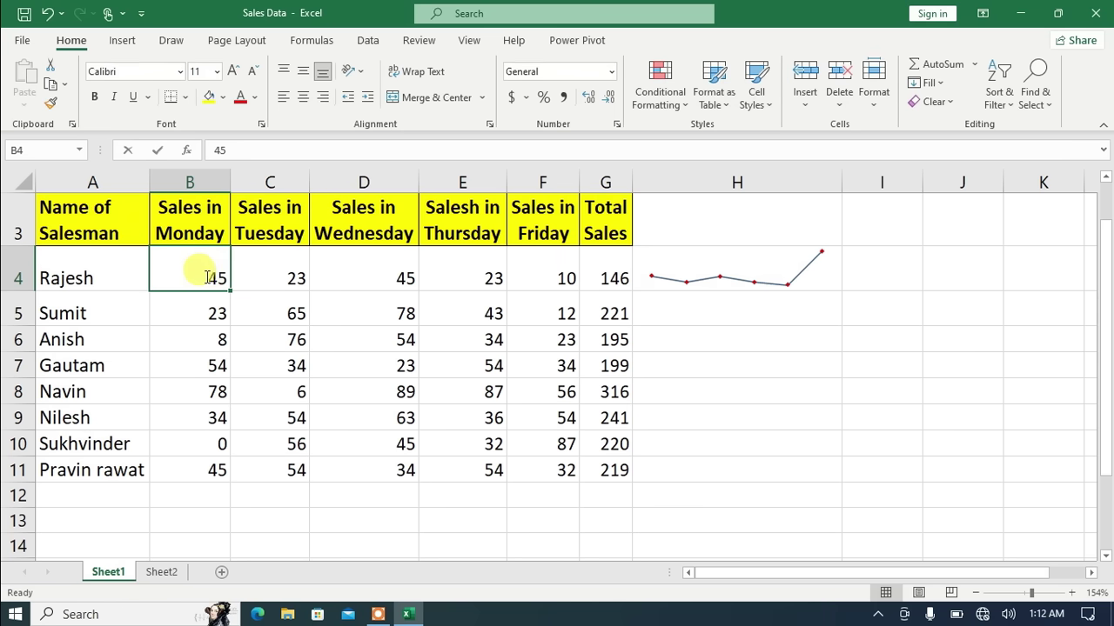
# Step: Enter -5 as Rajesh's Monday sales in B4 and change the H4 sparkline to Win/Loss
pyautogui.write('-')
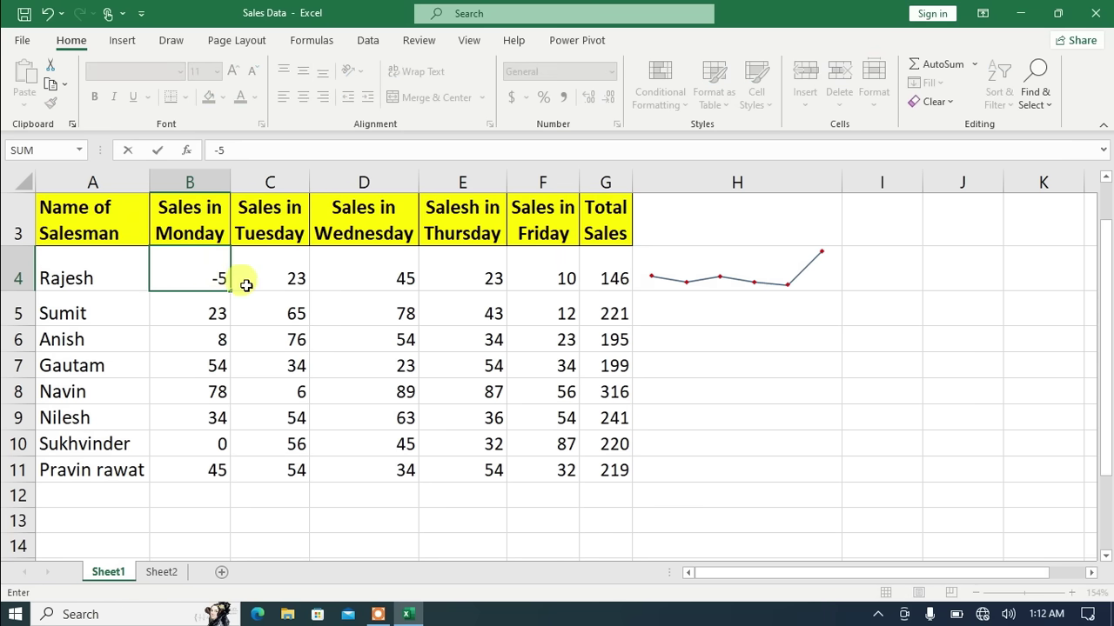
pyautogui.click(281, 310)
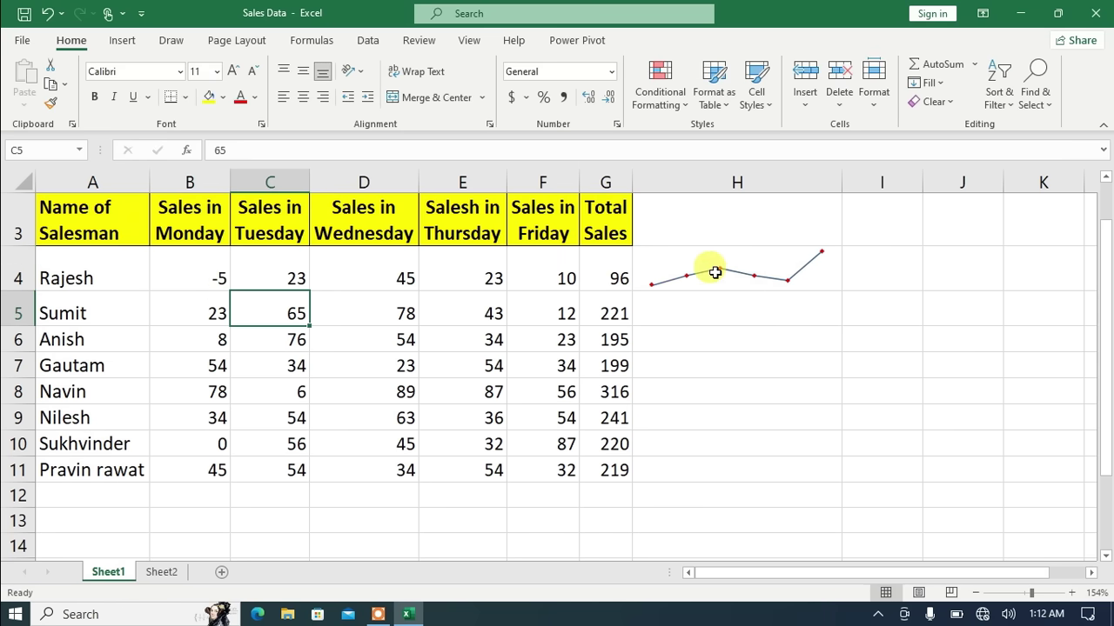
pyautogui.click(701, 257)
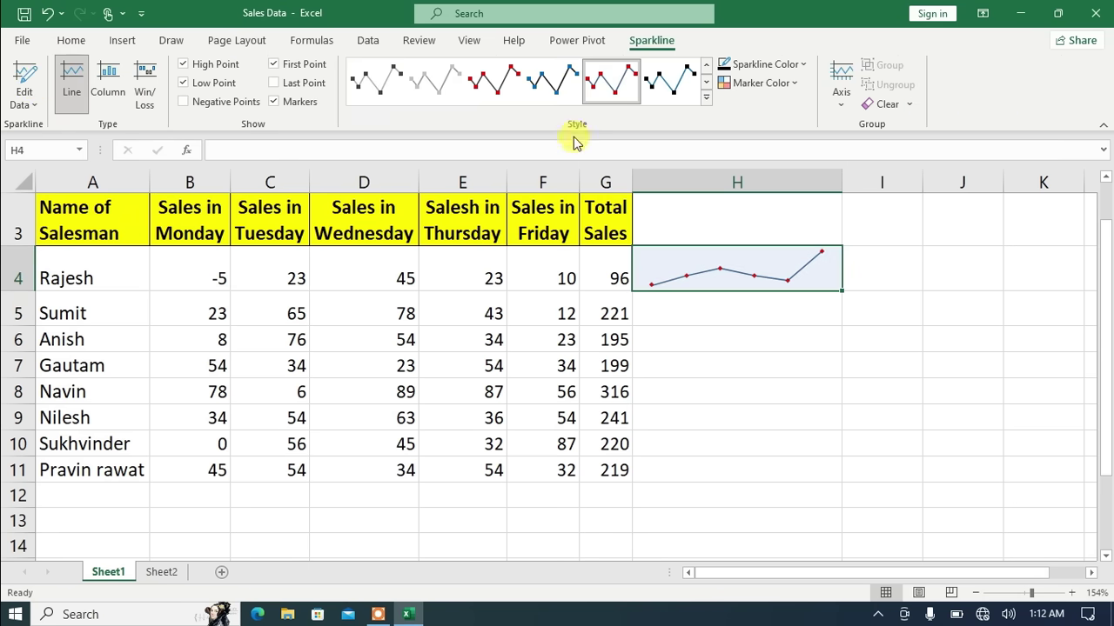
pyautogui.click(116, 91)
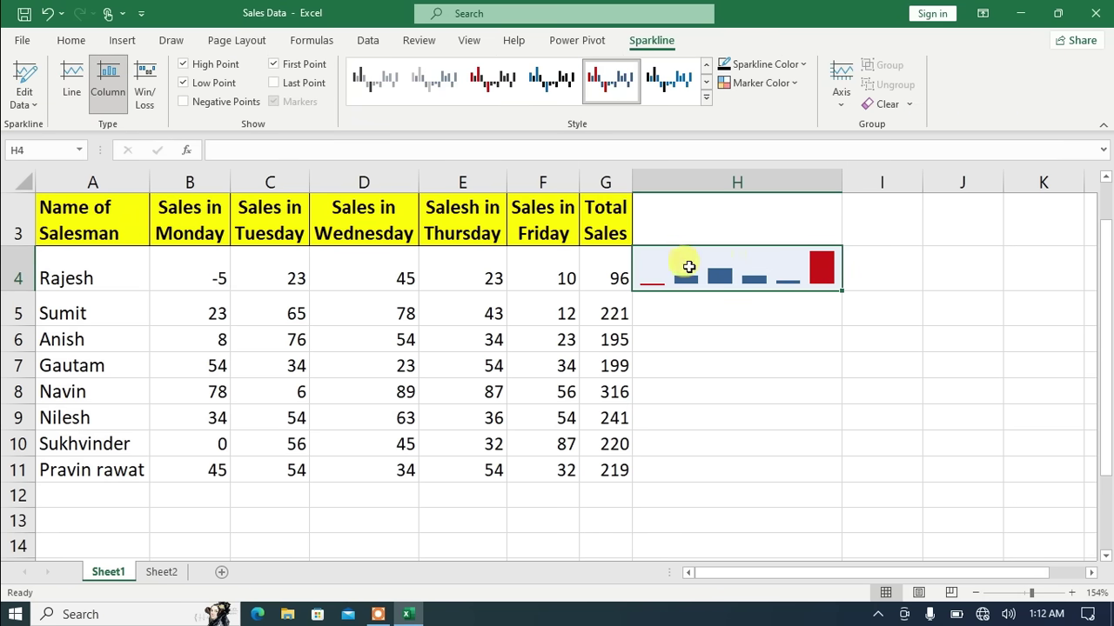
pyautogui.click(146, 98)
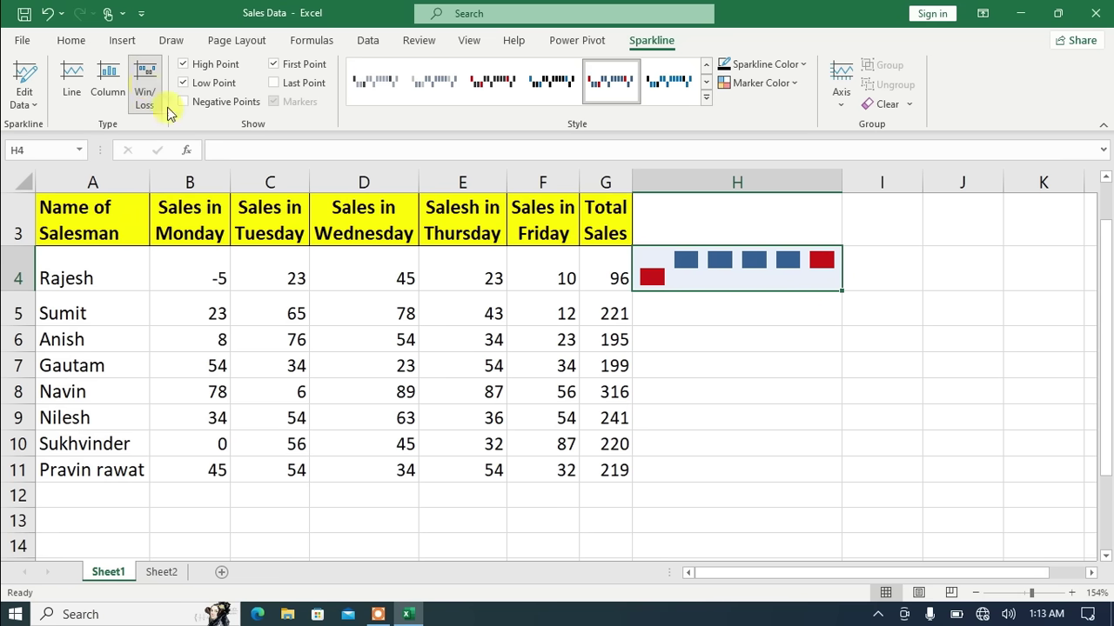
pyautogui.click(202, 277)
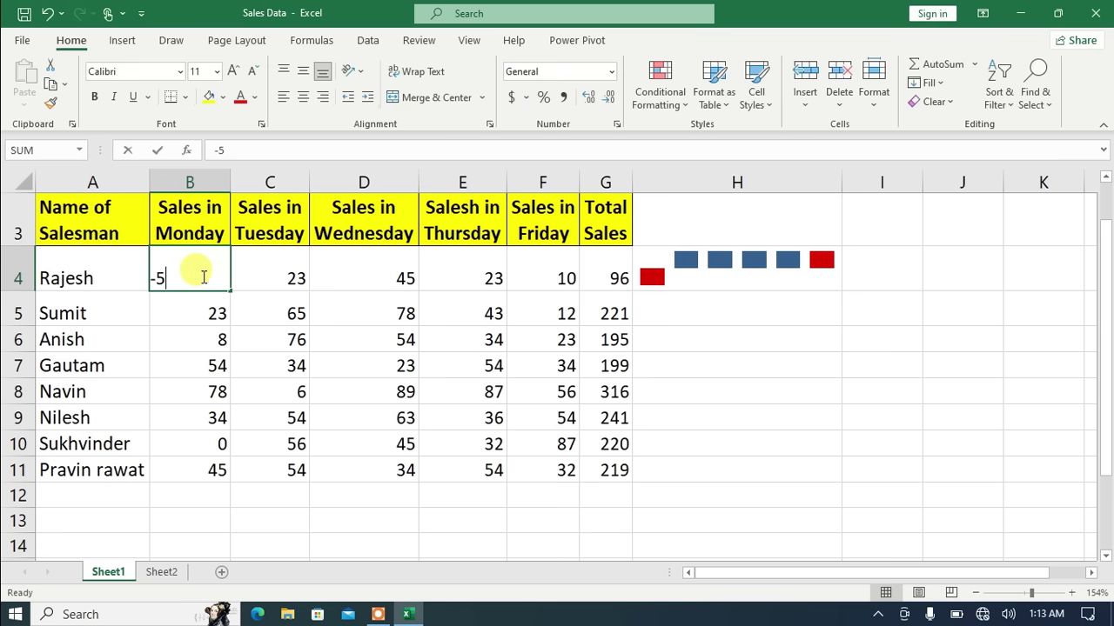
# Step: Set Rajesh's Monday sales in B4 to -45 and switch the H4 sparkline back to Line
pyautogui.write('45')
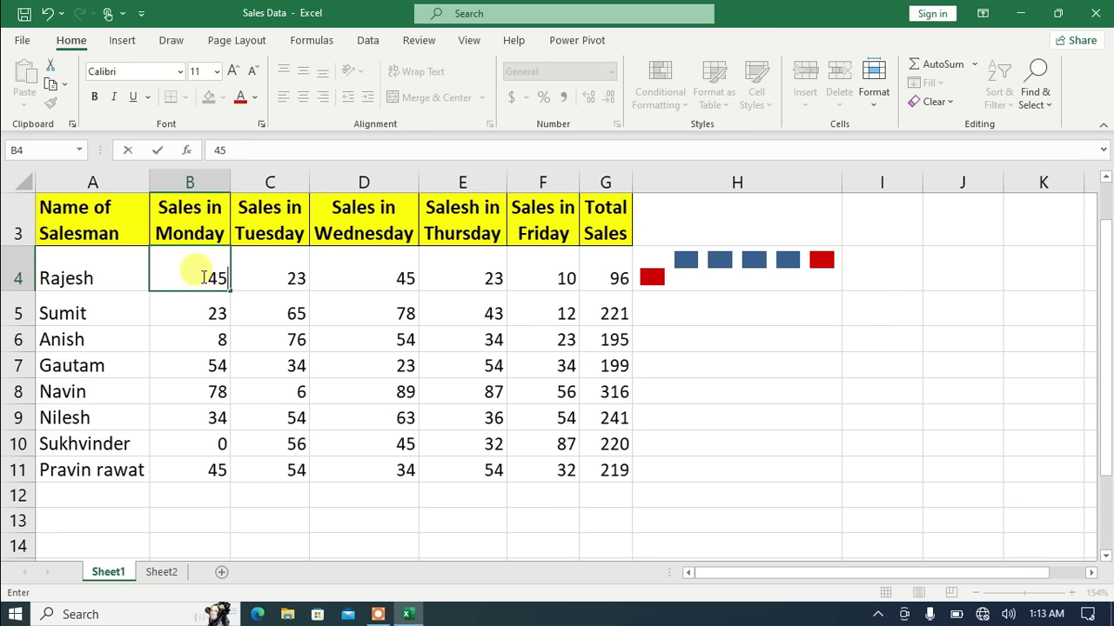
pyautogui.press('Tab')
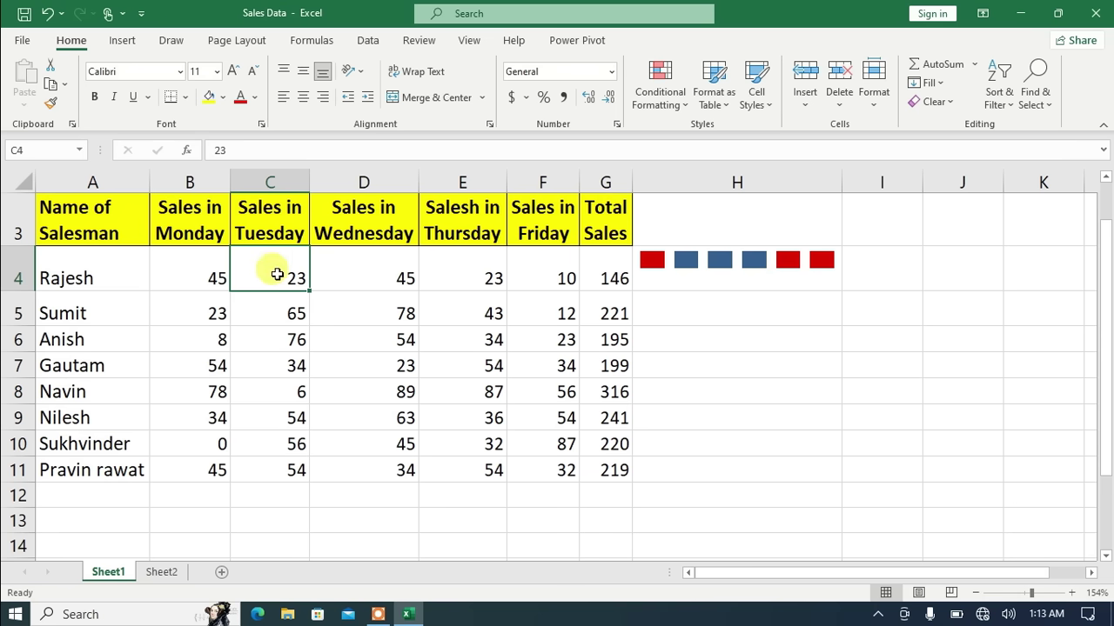
pyautogui.click(213, 276)
pyautogui.write('-')
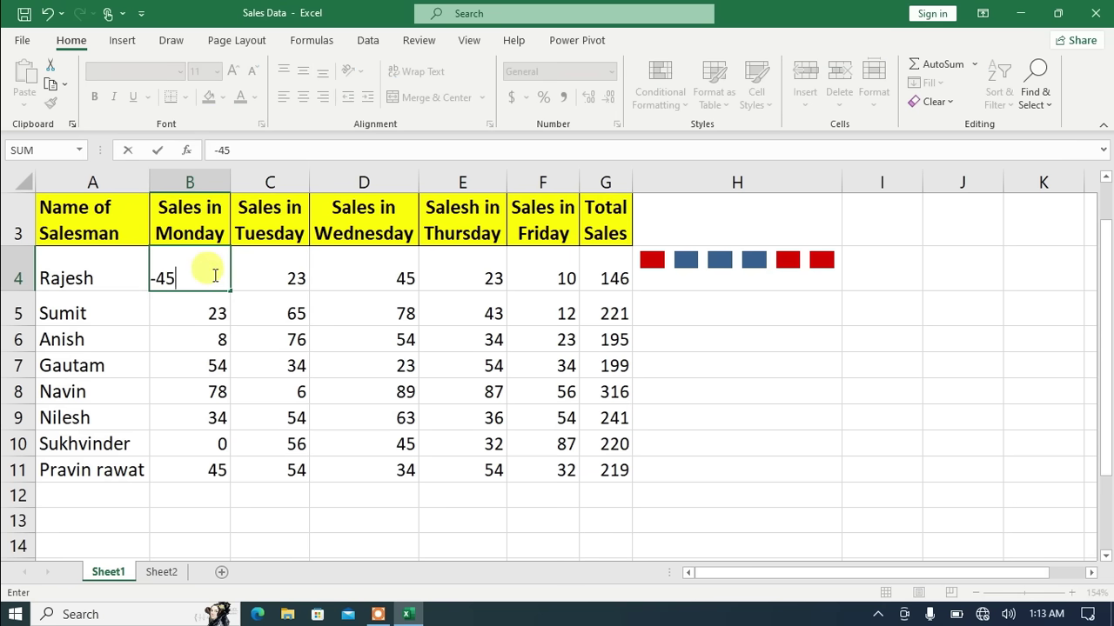
pyautogui.click(517, 266)
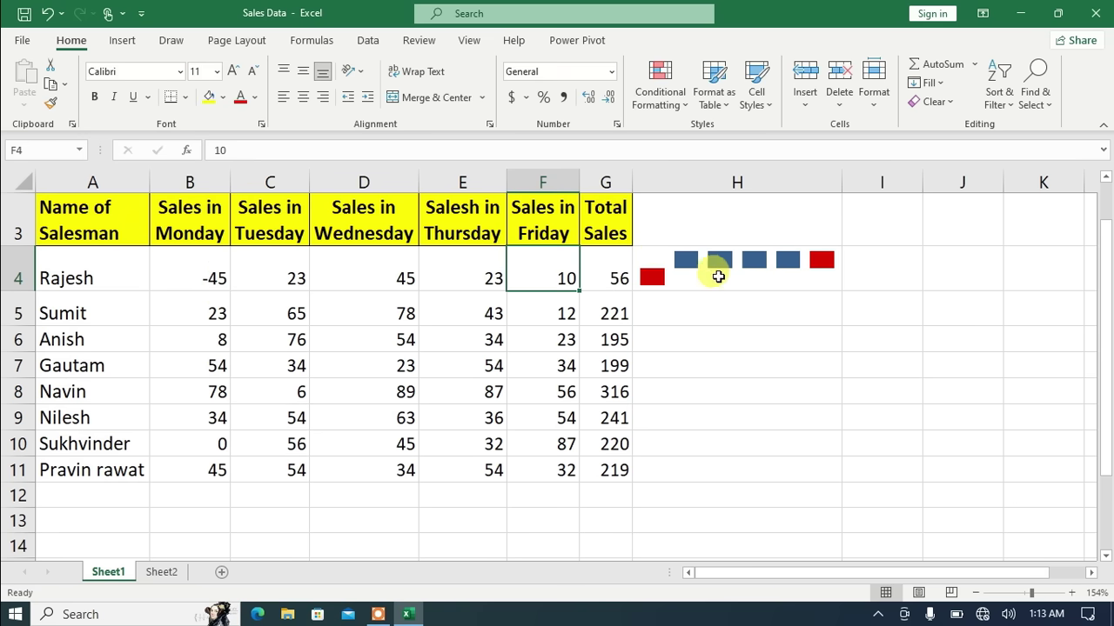
pyautogui.click(709, 277)
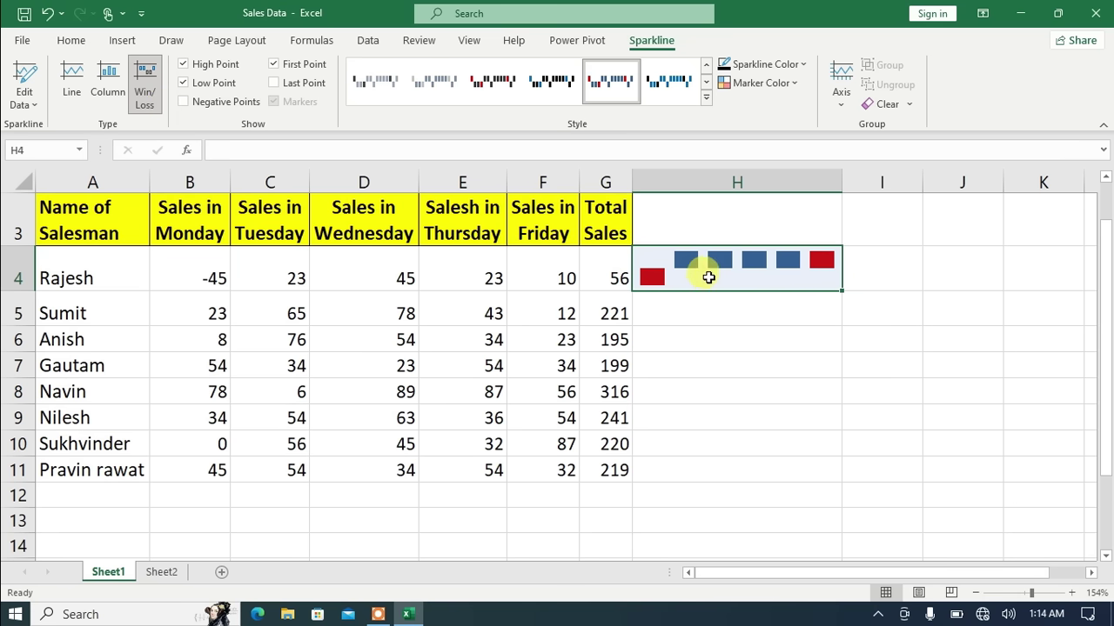
pyautogui.click(71, 83)
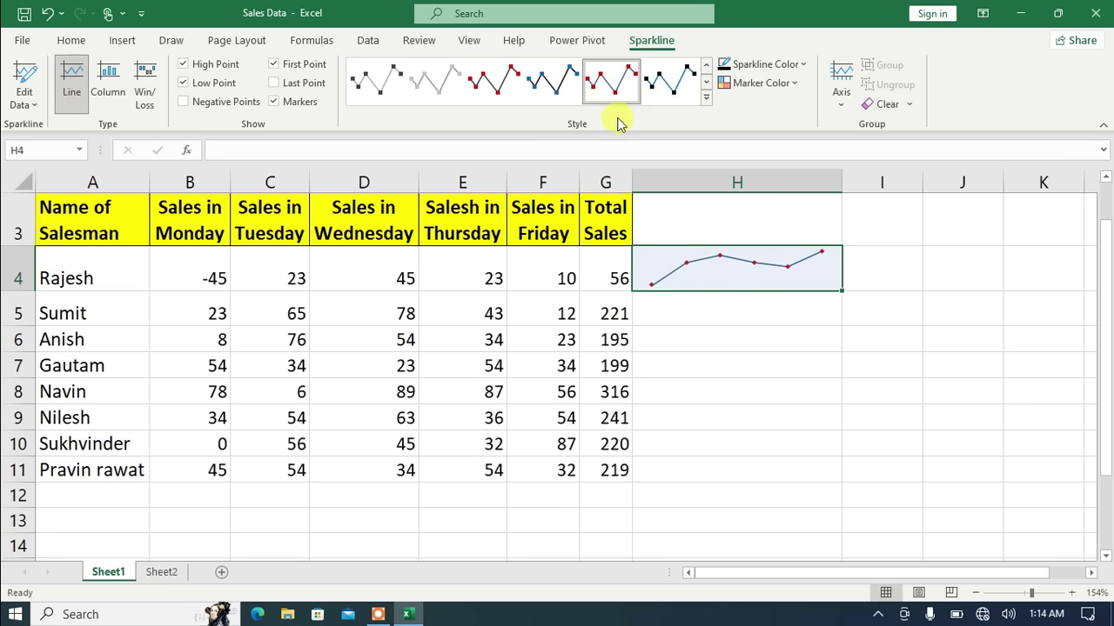
# Step: Change the H4 sparkline colour to red and open its marker colour options
pyautogui.click(705, 98)
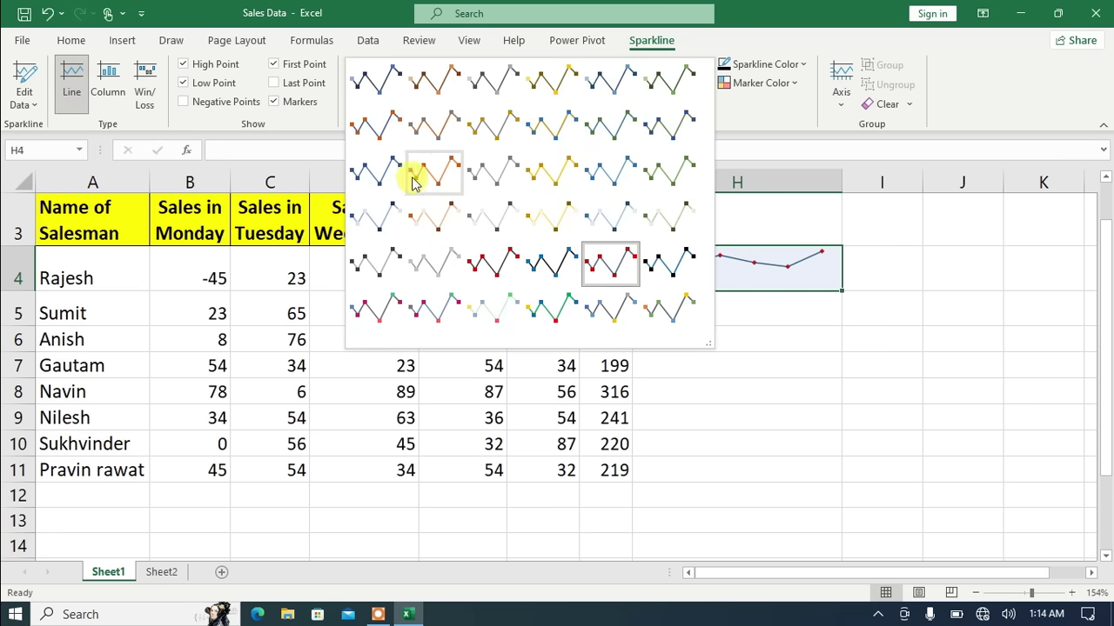
pyautogui.press('Escape')
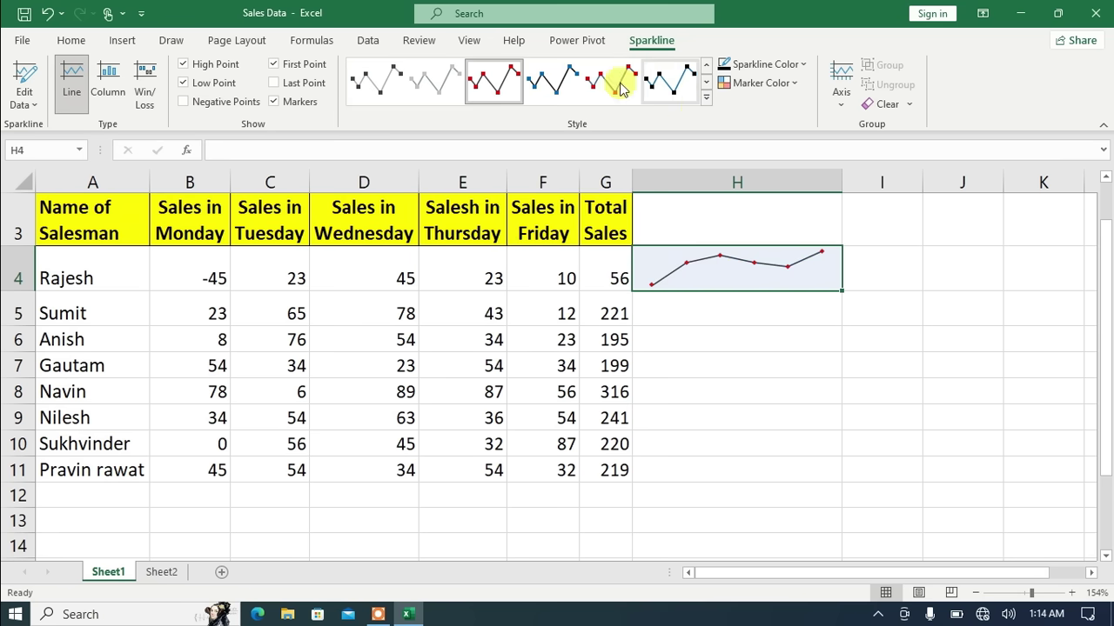
pyautogui.click(766, 65)
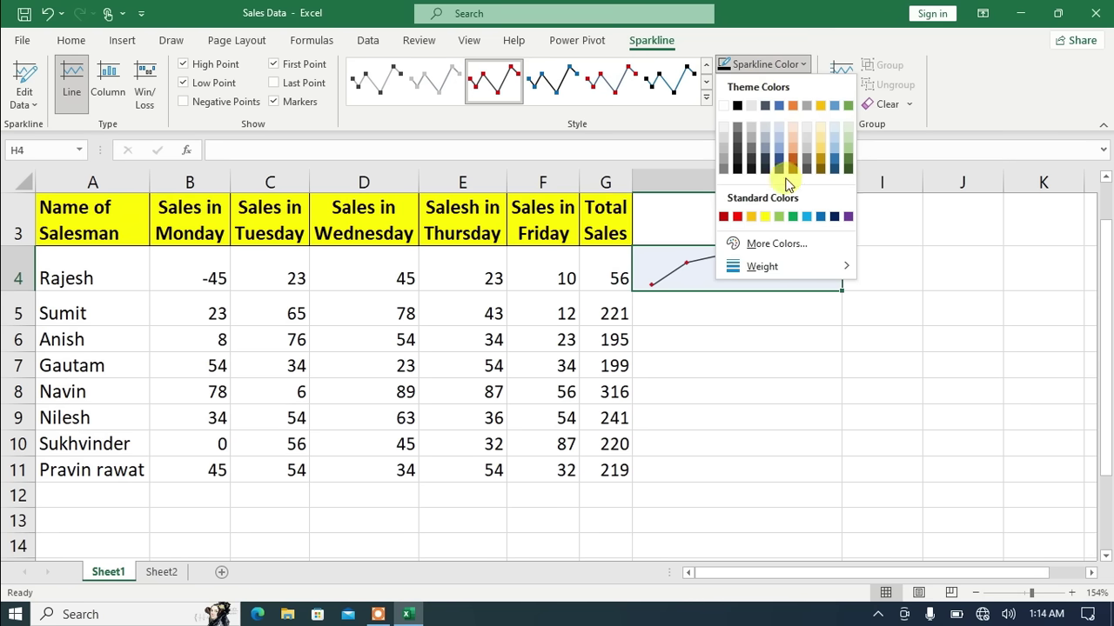
pyautogui.click(737, 216)
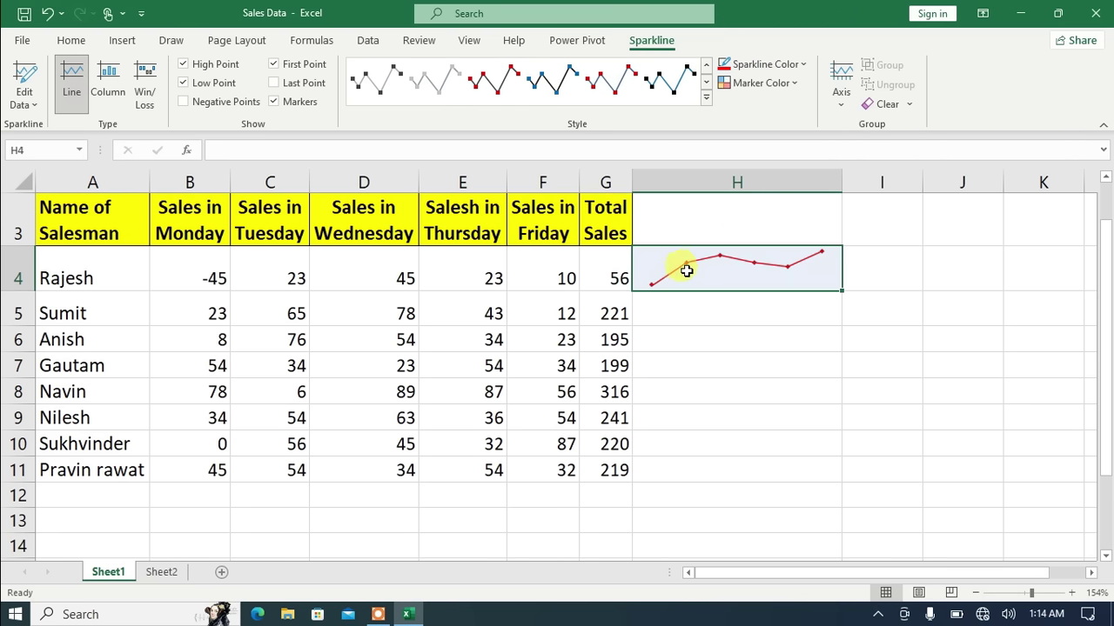
pyautogui.click(793, 84)
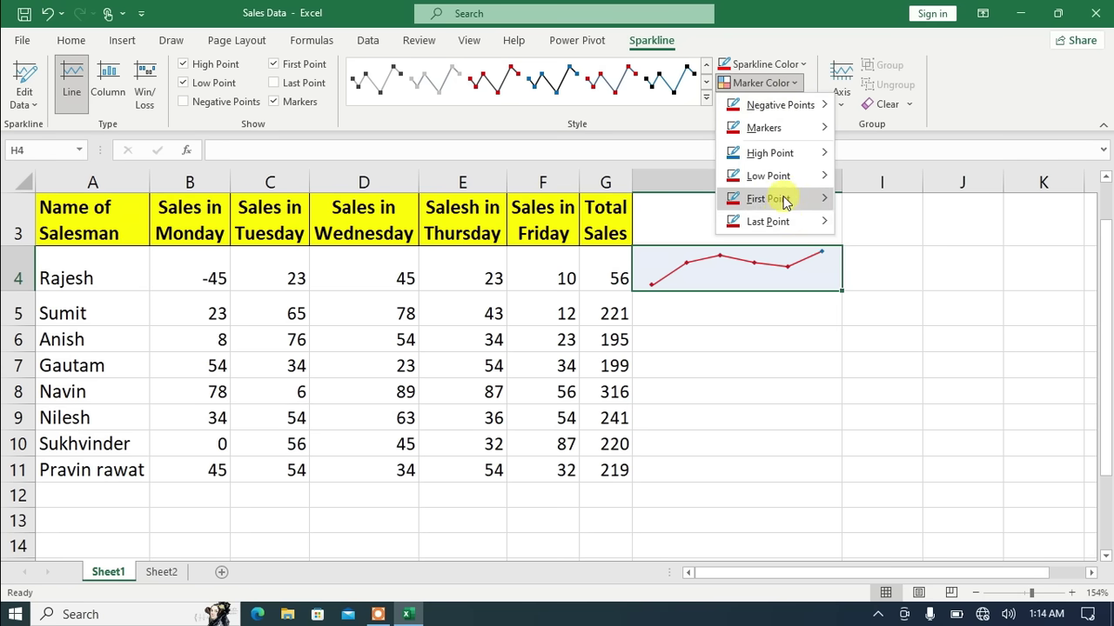
pyautogui.moveTo(767, 222)
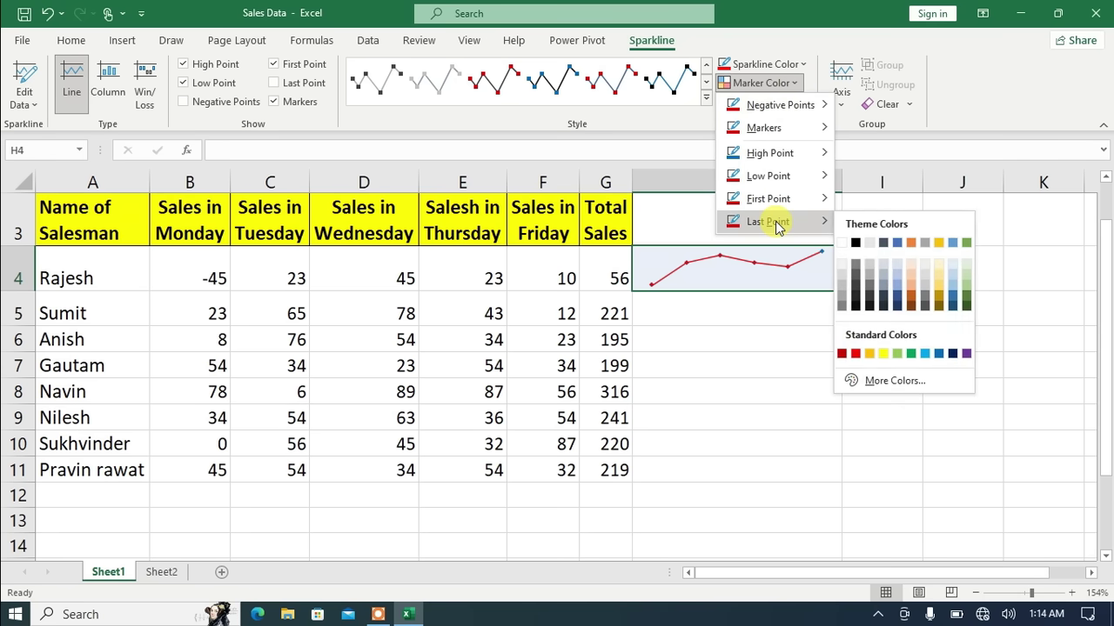
pyautogui.click(841, 91)
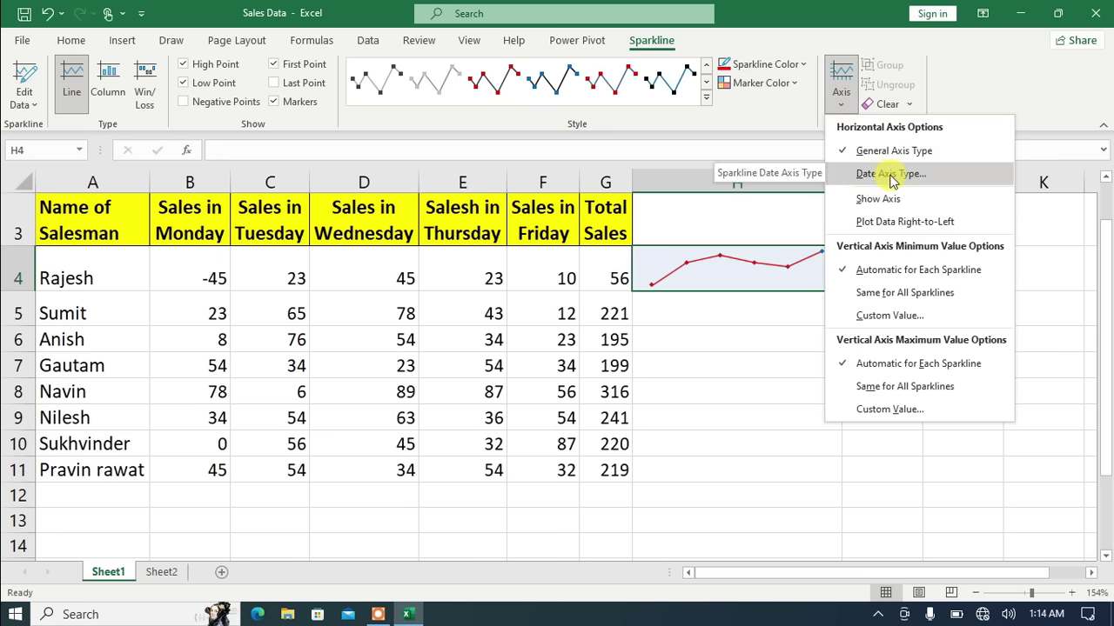
# Step: Show a horizontal axis line on the H4 sparkline
pyautogui.click(878, 199)
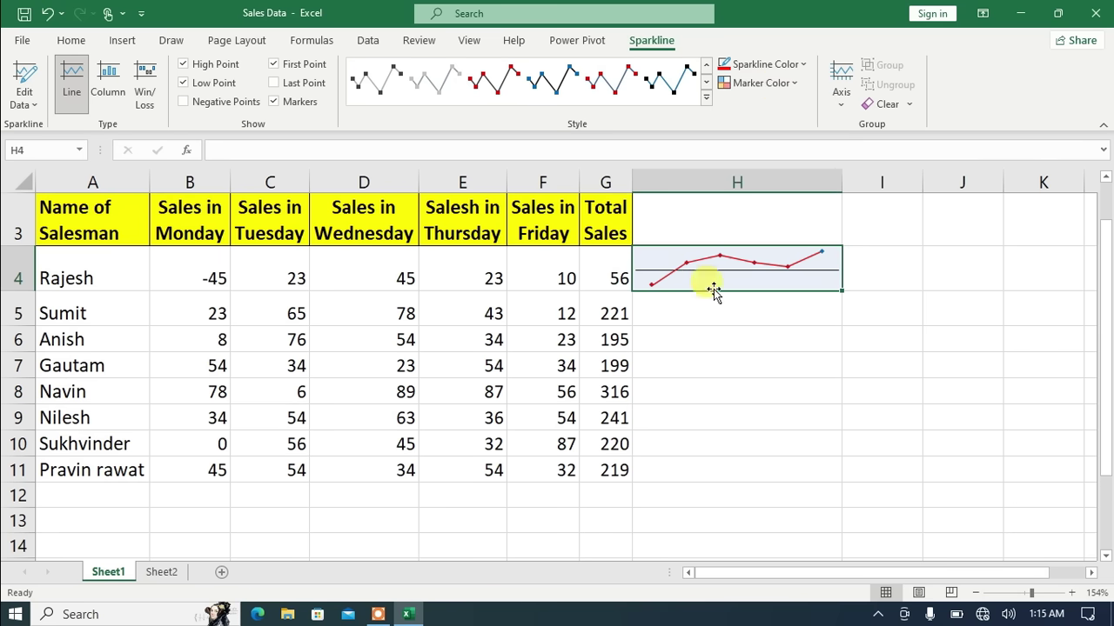
pyautogui.click(842, 104)
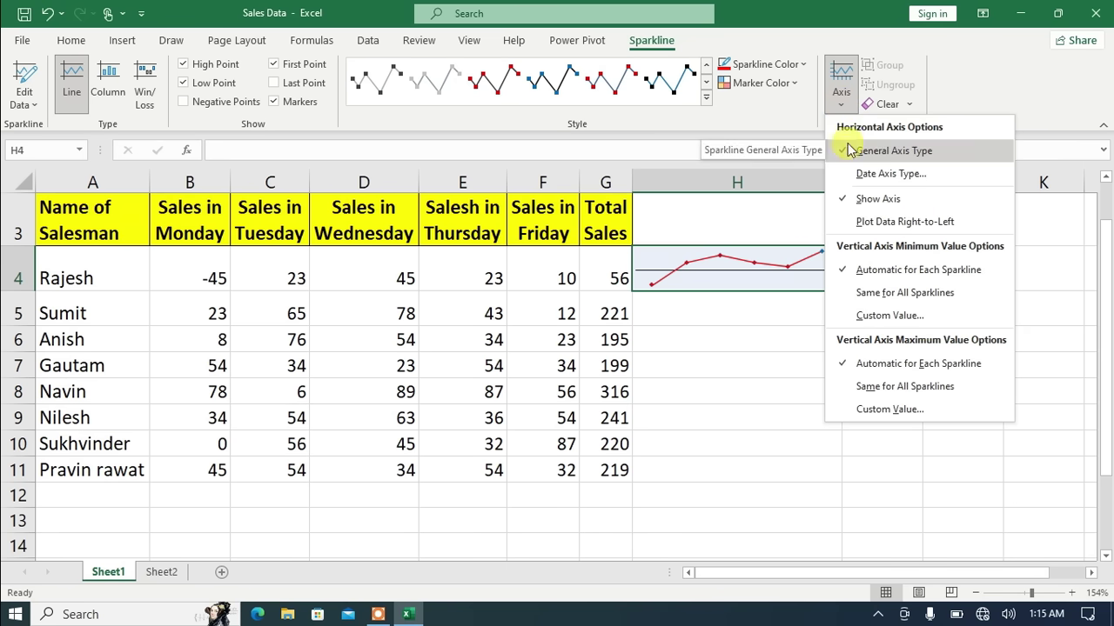
pyautogui.click(842, 106)
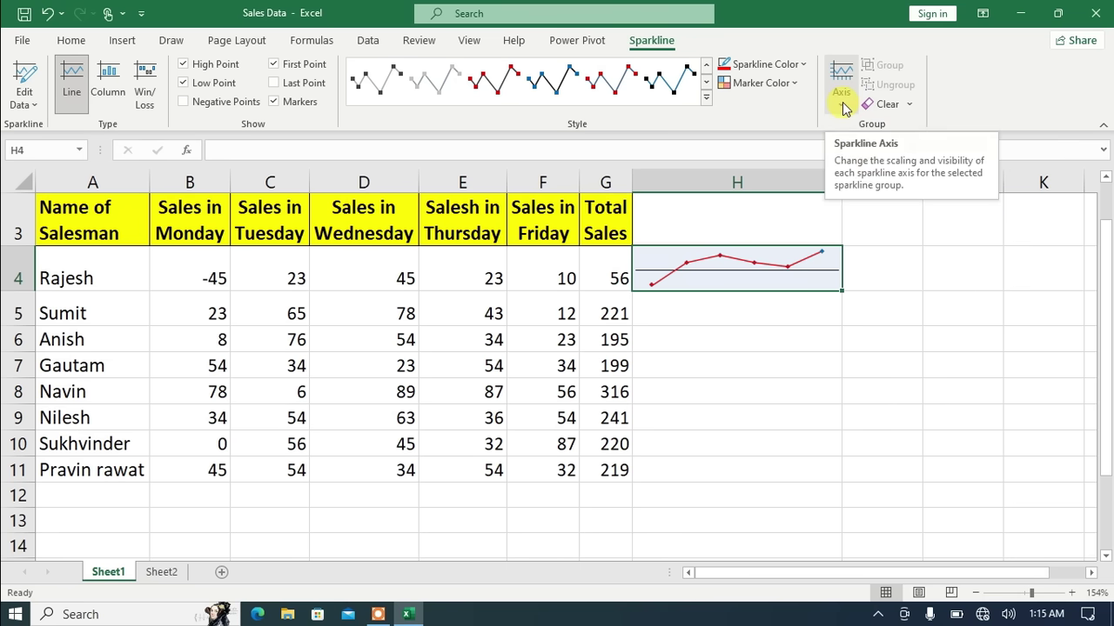
# Step: Clear the selected sparkline from H4 and move the selection down
pyautogui.click(908, 105)
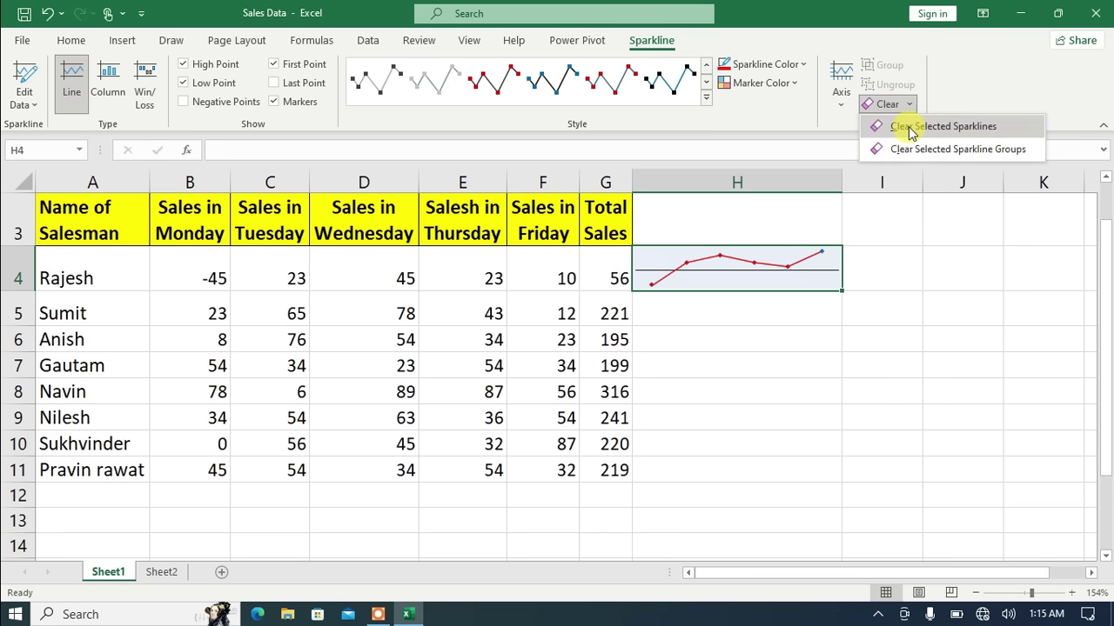
pyautogui.click(909, 127)
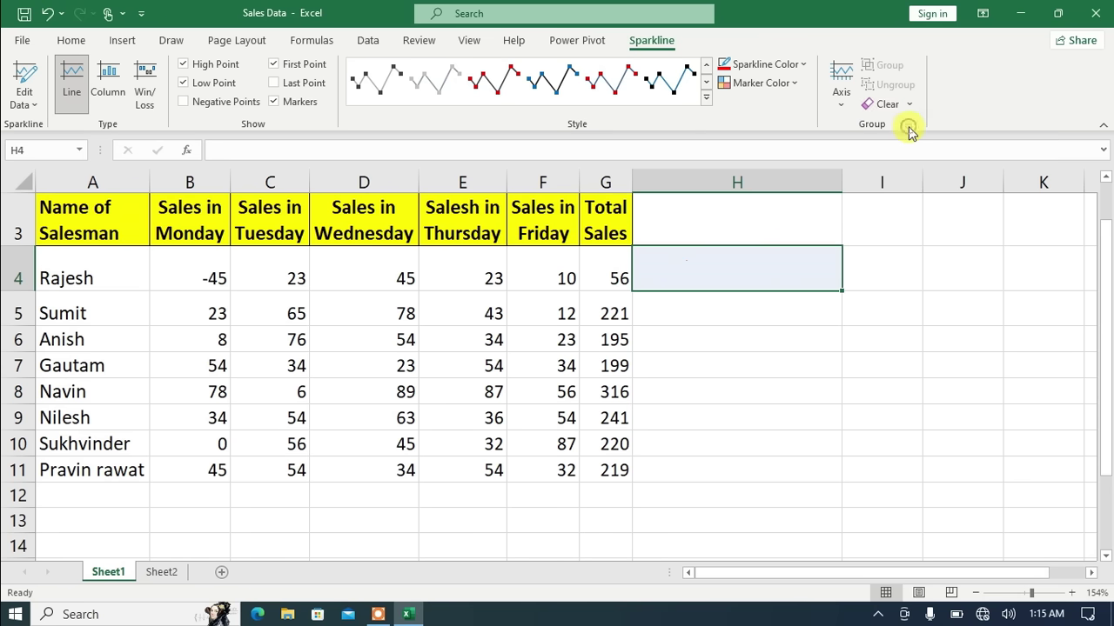
pyautogui.press('Down')
pyautogui.press('Down')
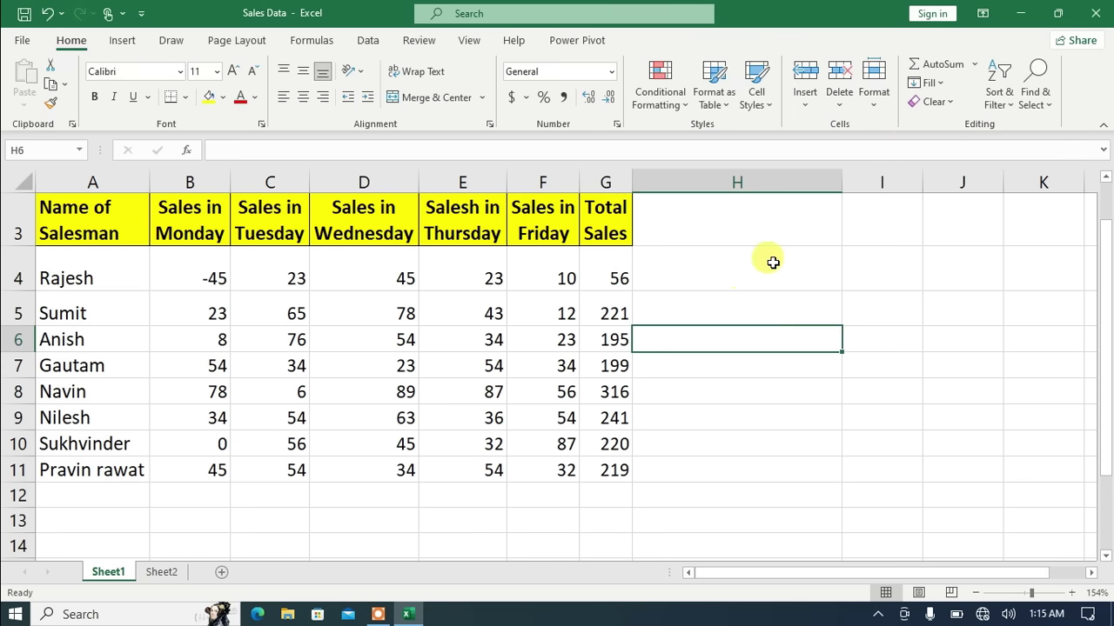
# Step: Create a PivotTable on a new worksheet from the sales table A3:G11
pyautogui.click(122, 40)
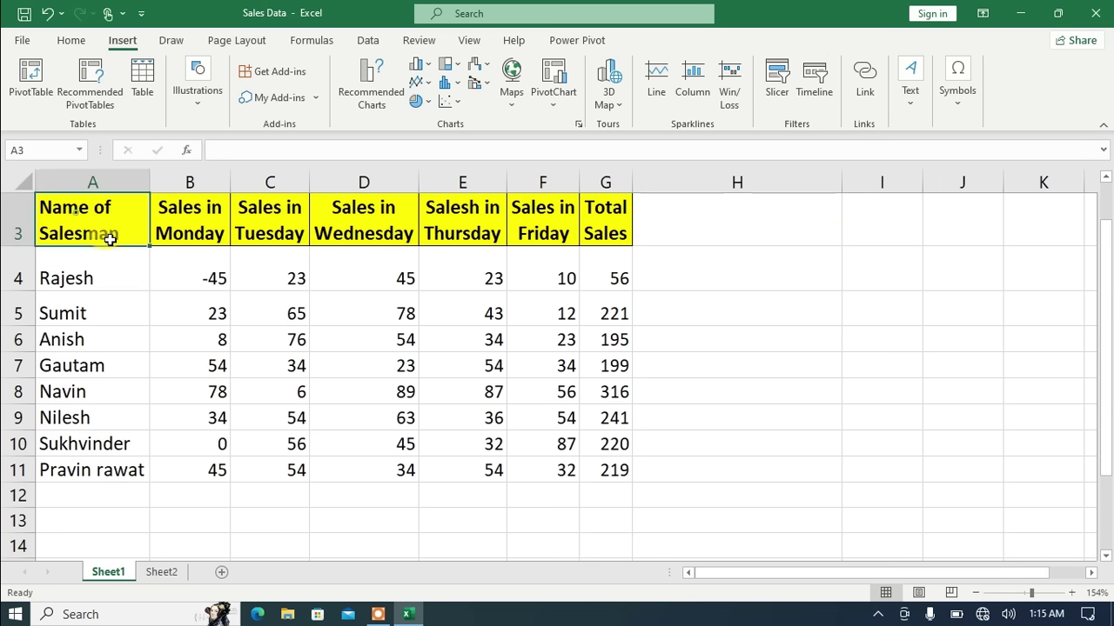
pyautogui.moveTo(74, 216); pyautogui.dragTo(588, 458)
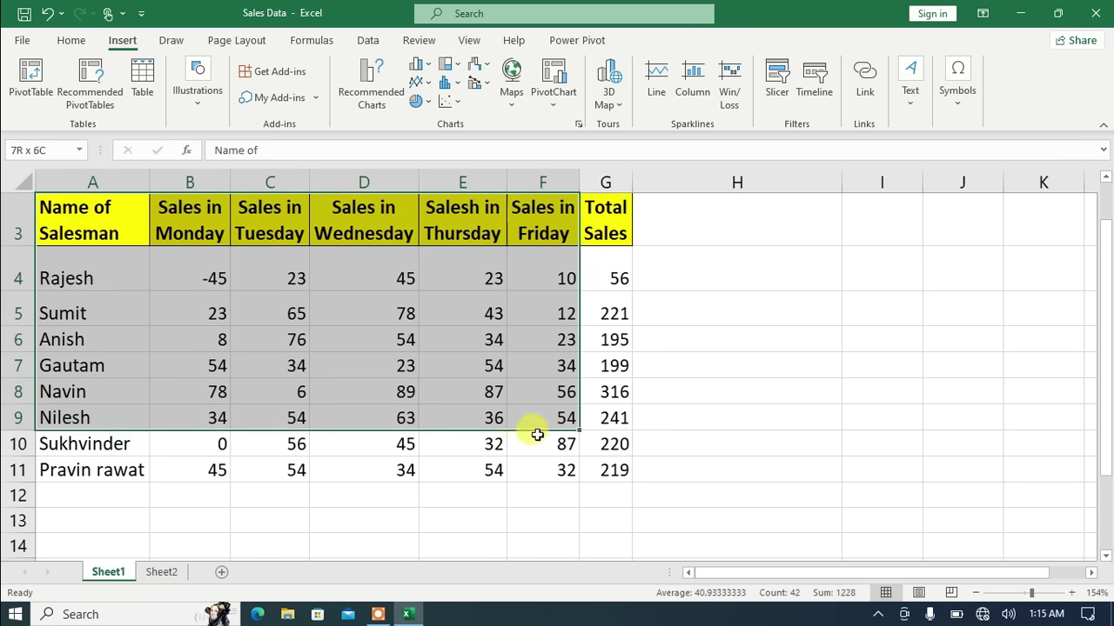
pyautogui.click(32, 80)
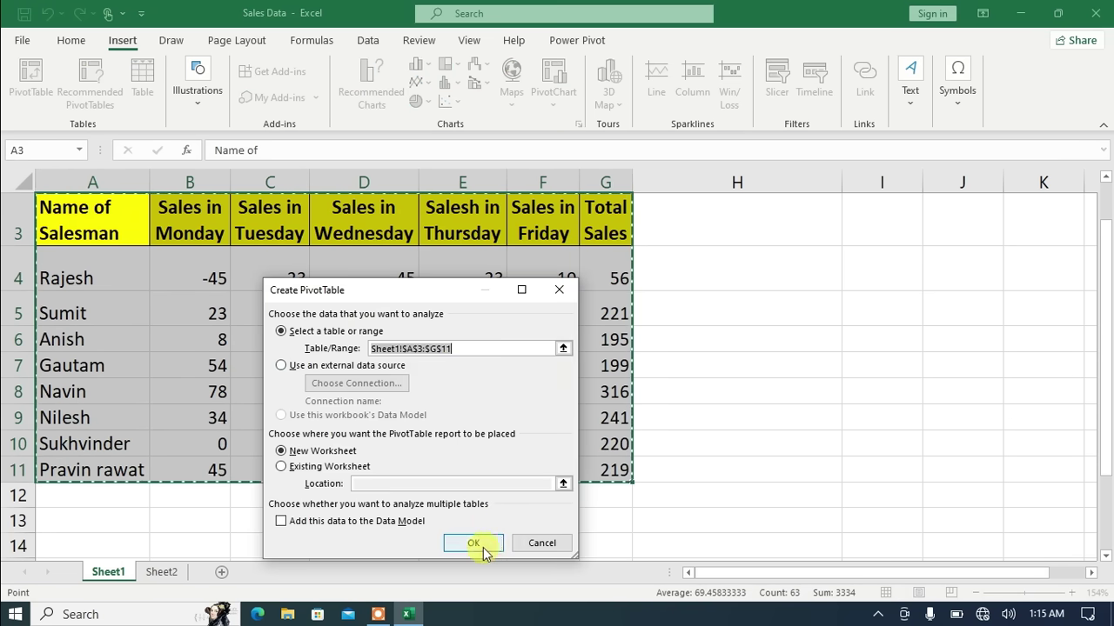
pyautogui.click(474, 537)
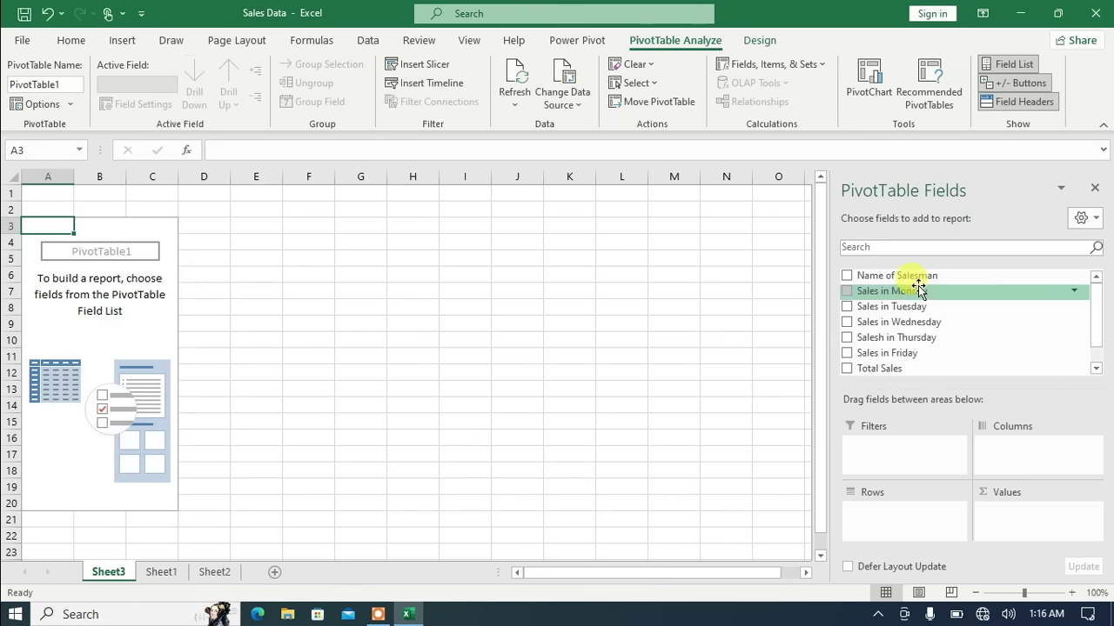
# Step: Add Name of Salesman as rows and Monday, Tuesday, Wednesday sales as PivotTable values
pyautogui.click(848, 277)
pyautogui.click(846, 290)
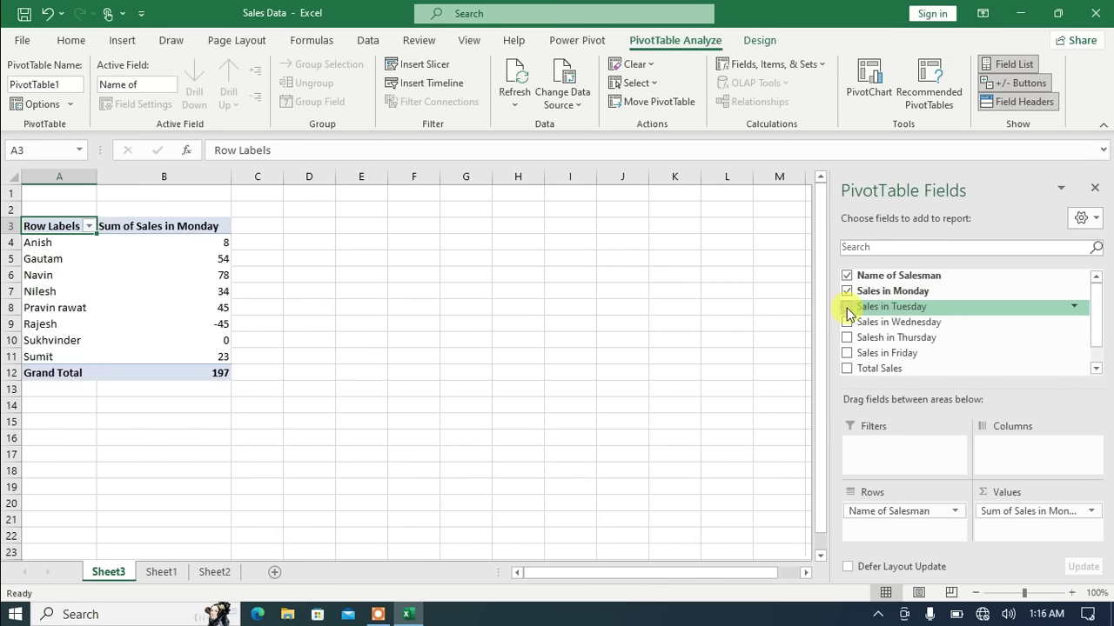
pyautogui.click(846, 306)
pyautogui.click(846, 322)
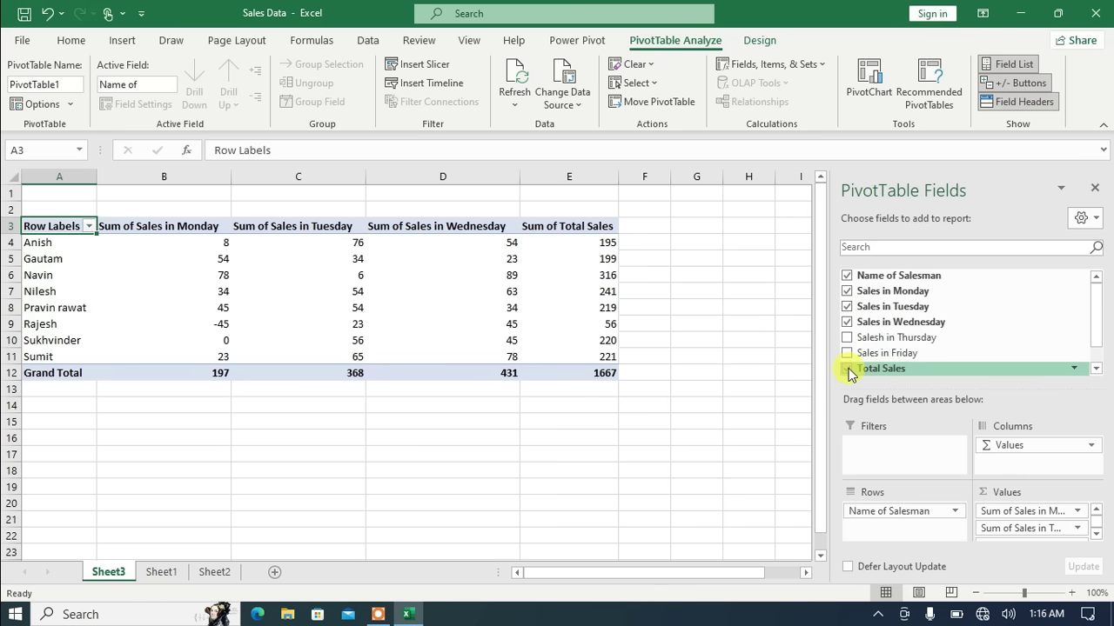
pyautogui.click(123, 40)
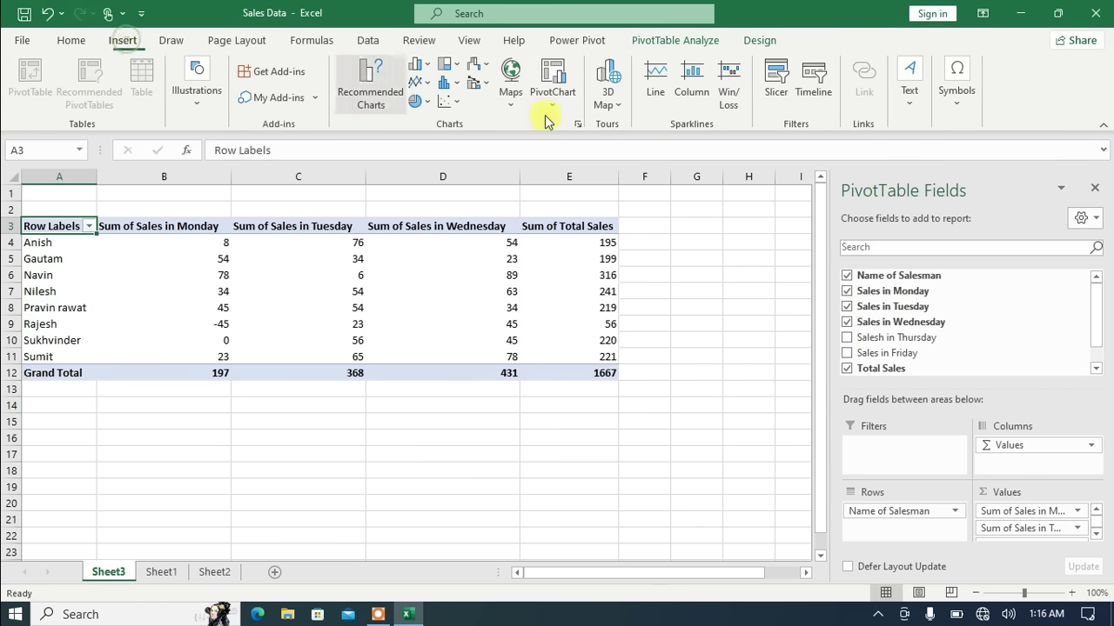
# Step: Insert Name of Salesman and Total Sales slicers and drag them beside the PivotTable
pyautogui.click(776, 81)
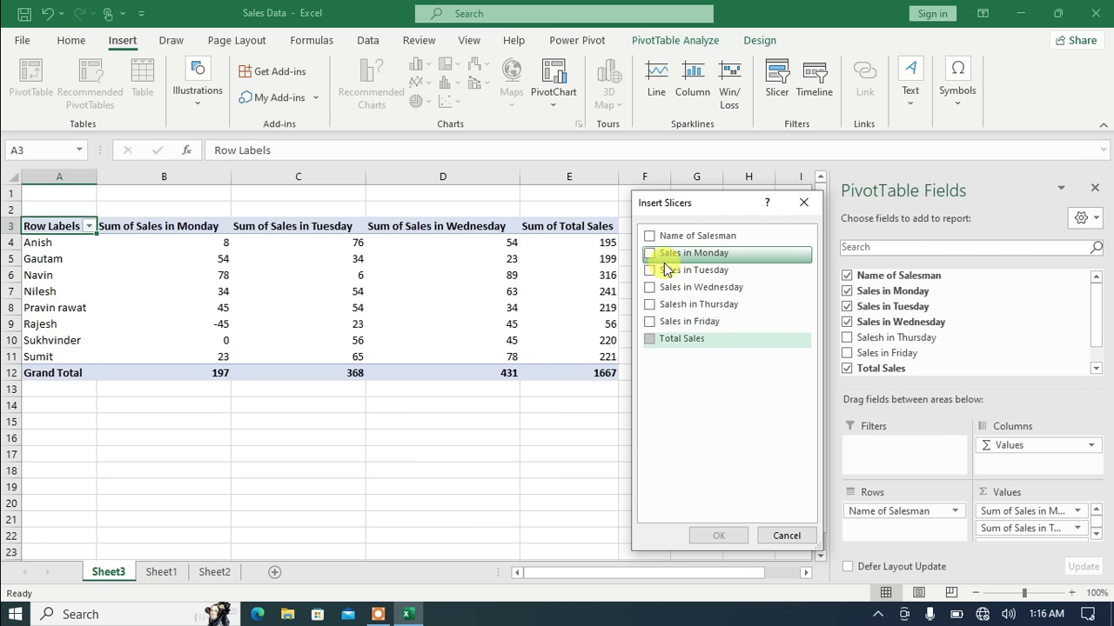
pyautogui.click(651, 238)
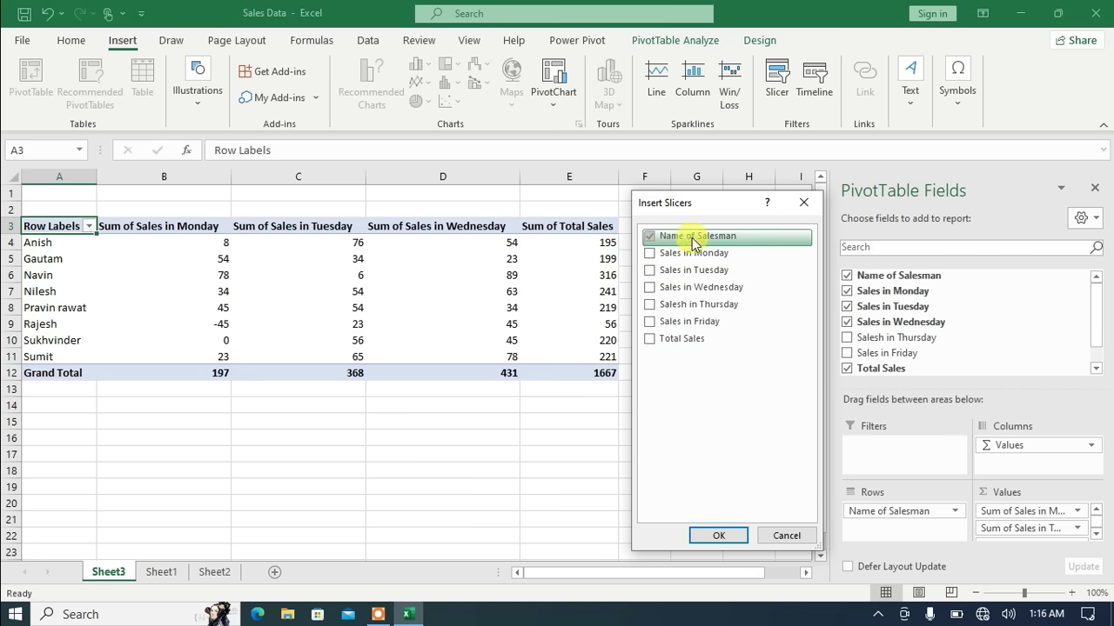
pyautogui.click(649, 339)
pyautogui.click(727, 538)
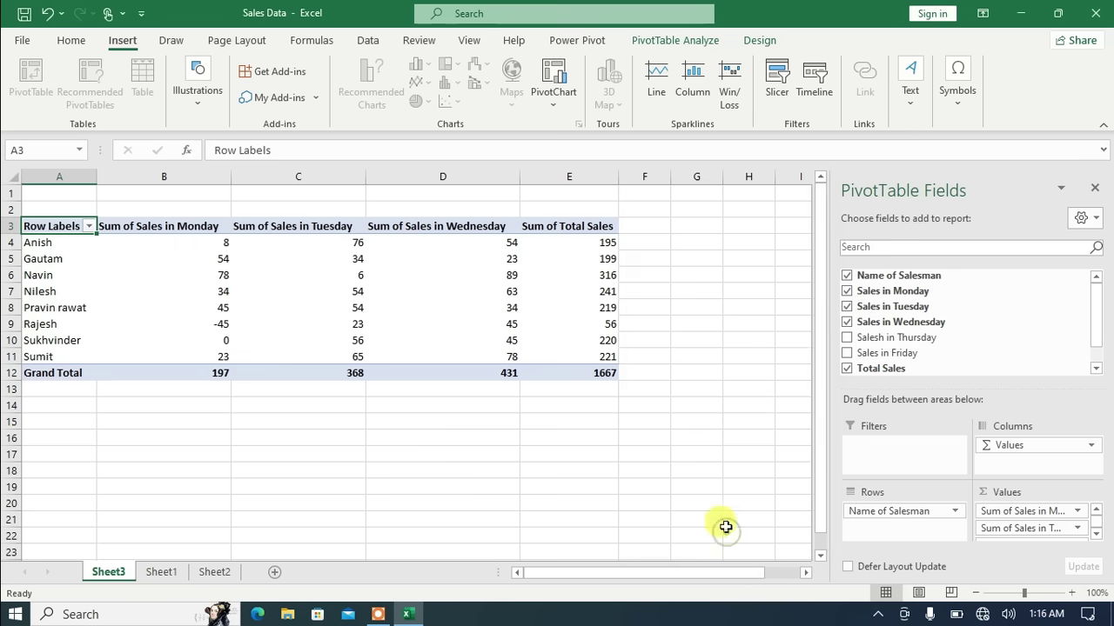
pyautogui.moveTo(456, 301)
pyautogui.mouseDown()
pyautogui.moveTo(733, 312)
pyautogui.moveTo(923, 221)
pyautogui.mouseUp()
pyautogui.moveTo(405, 257)
pyautogui.mouseDown()
pyautogui.moveTo(663, 311)
pyautogui.moveTo(671, 241)
pyautogui.moveTo(695, 233)
pyautogui.mouseUp()
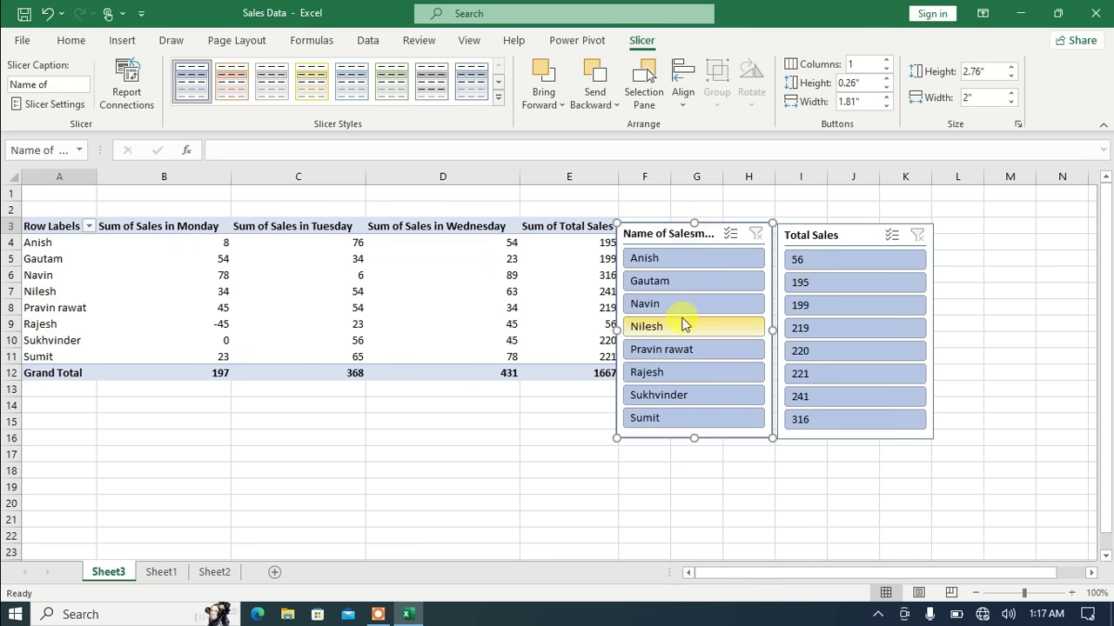
# Step: Test the slicers on Anish and Nilesh, place them over columns I–N, then clear the filter
pyautogui.click(660, 259)
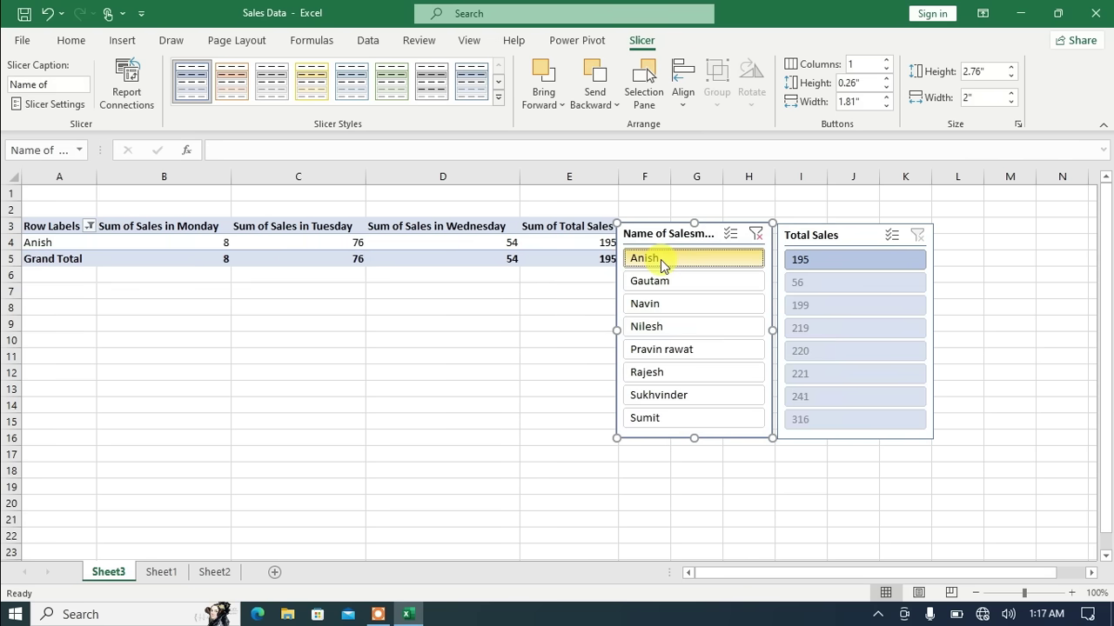
pyautogui.moveTo(858, 232)
pyautogui.mouseDown()
pyautogui.moveTo(951, 236)
pyautogui.moveTo(1020, 221)
pyautogui.mouseUp()
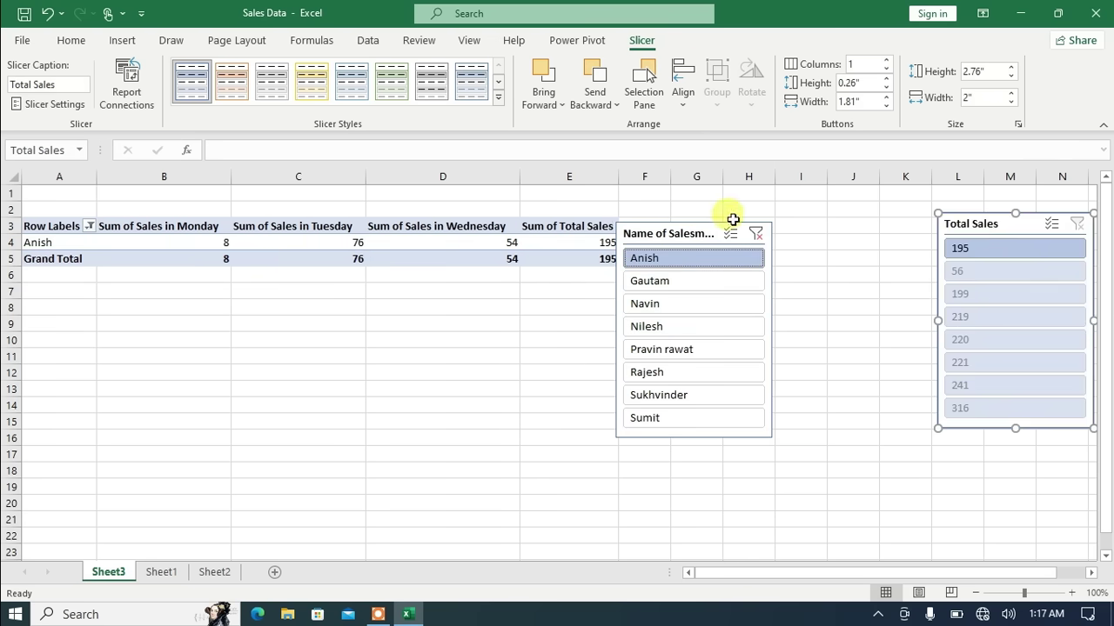
pyautogui.moveTo(700, 233)
pyautogui.mouseDown()
pyautogui.moveTo(829, 234)
pyautogui.moveTo(849, 221)
pyautogui.mouseUp()
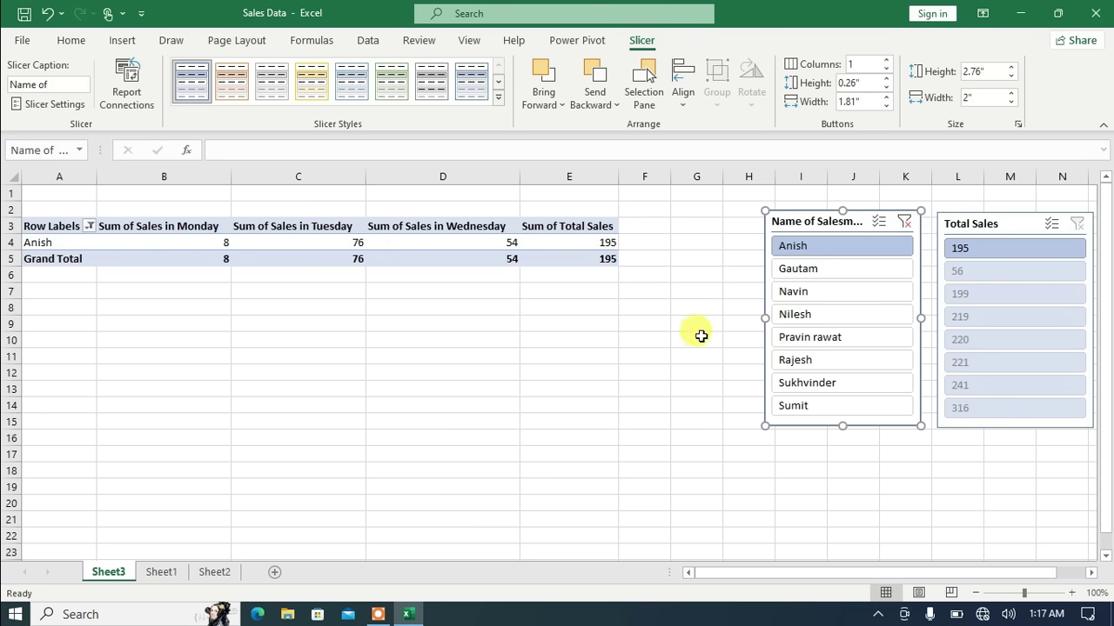
pyautogui.click(794, 318)
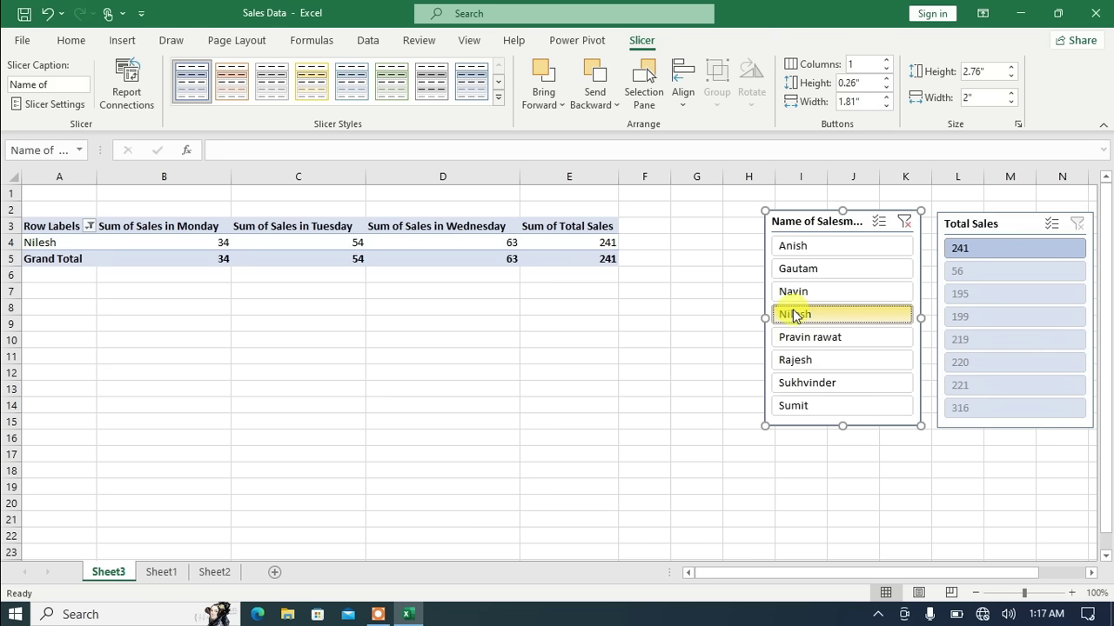
pyautogui.click(904, 228)
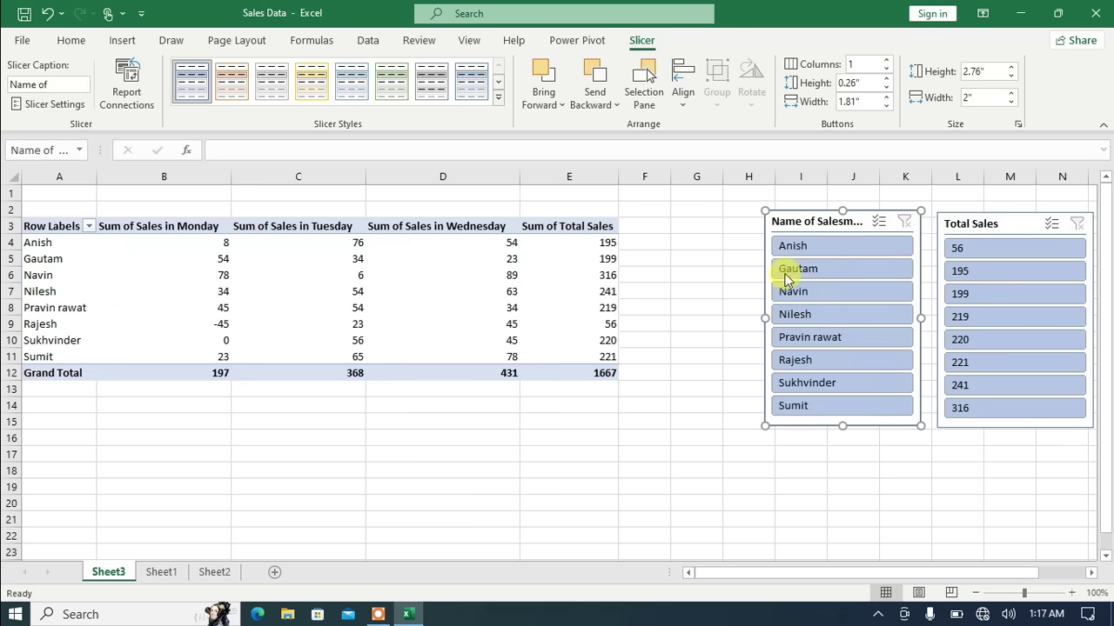
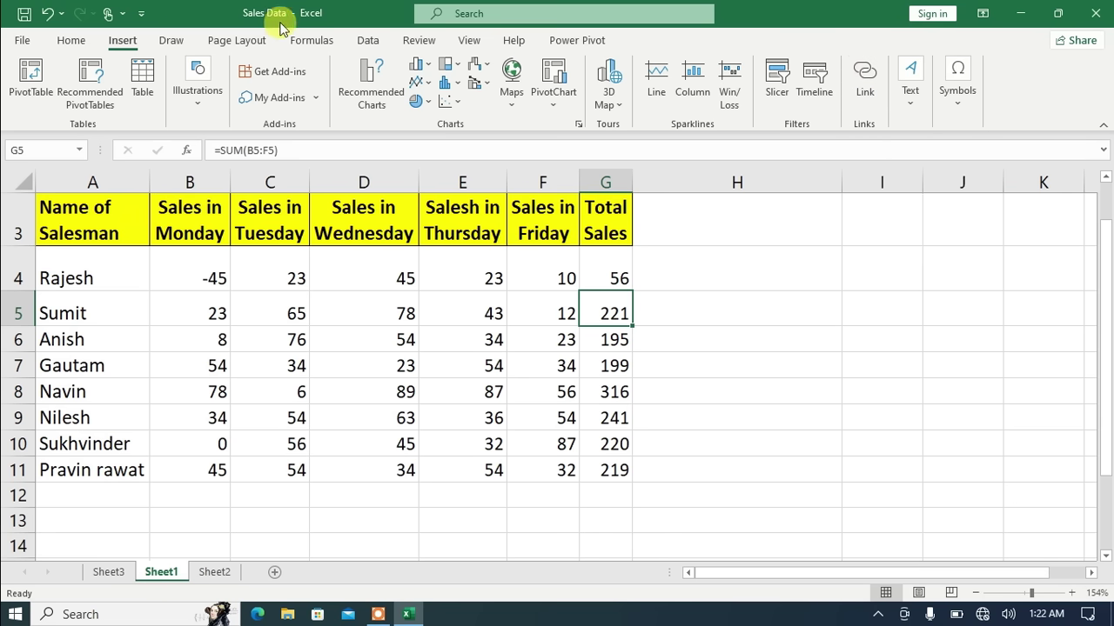
# Step: Enter the label 'Go to next file' in cell H3
pyautogui.click(751, 230)
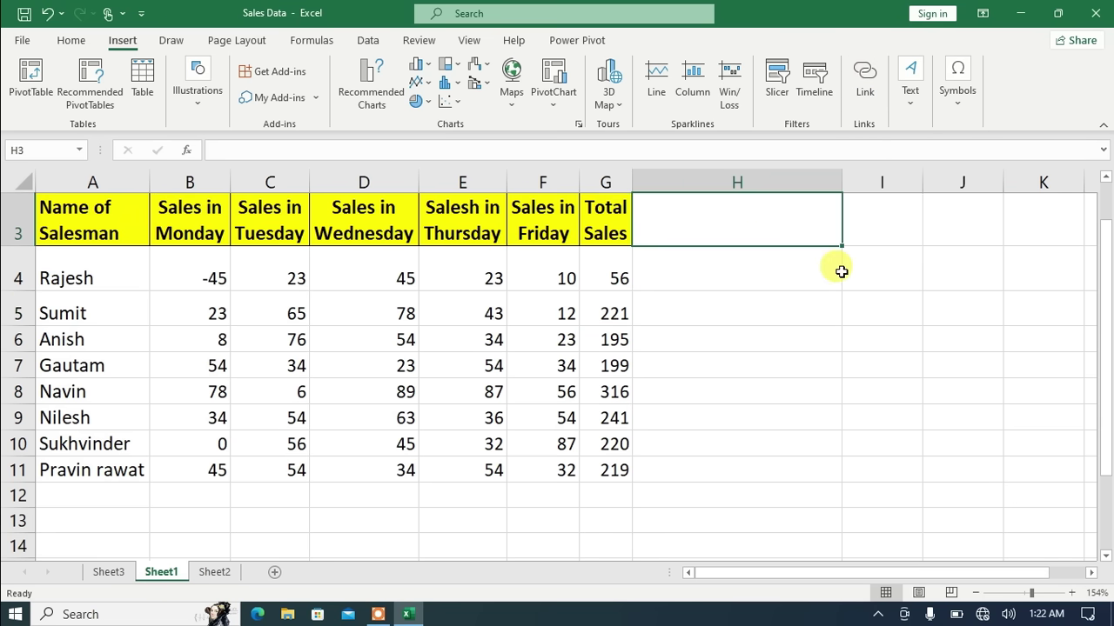
pyautogui.write('=')
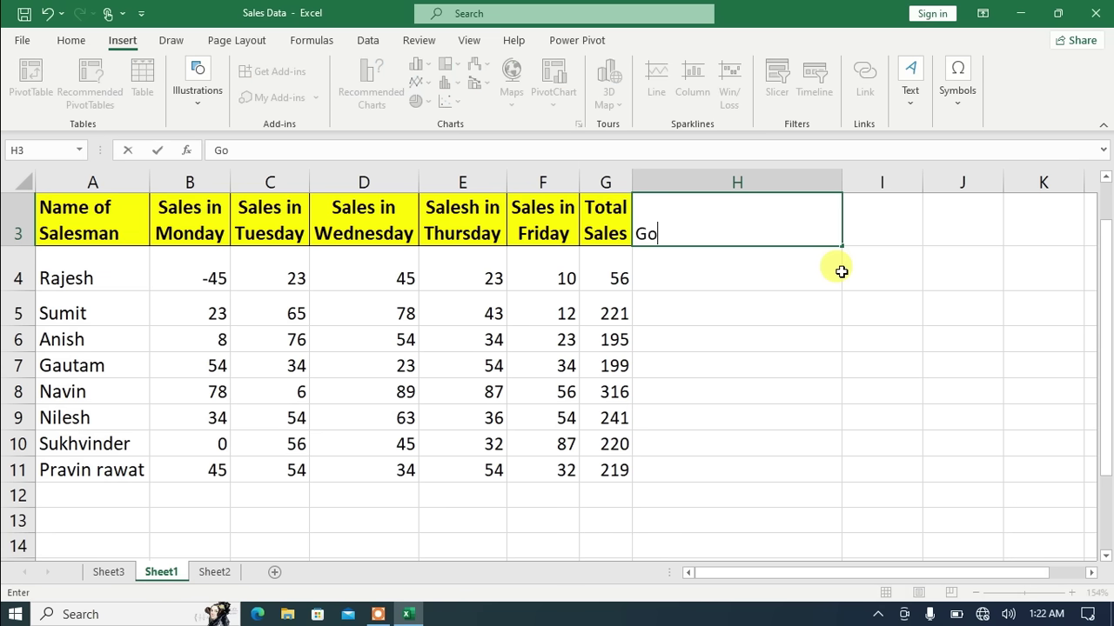
pyautogui.write('to n')
pyautogui.write('file')
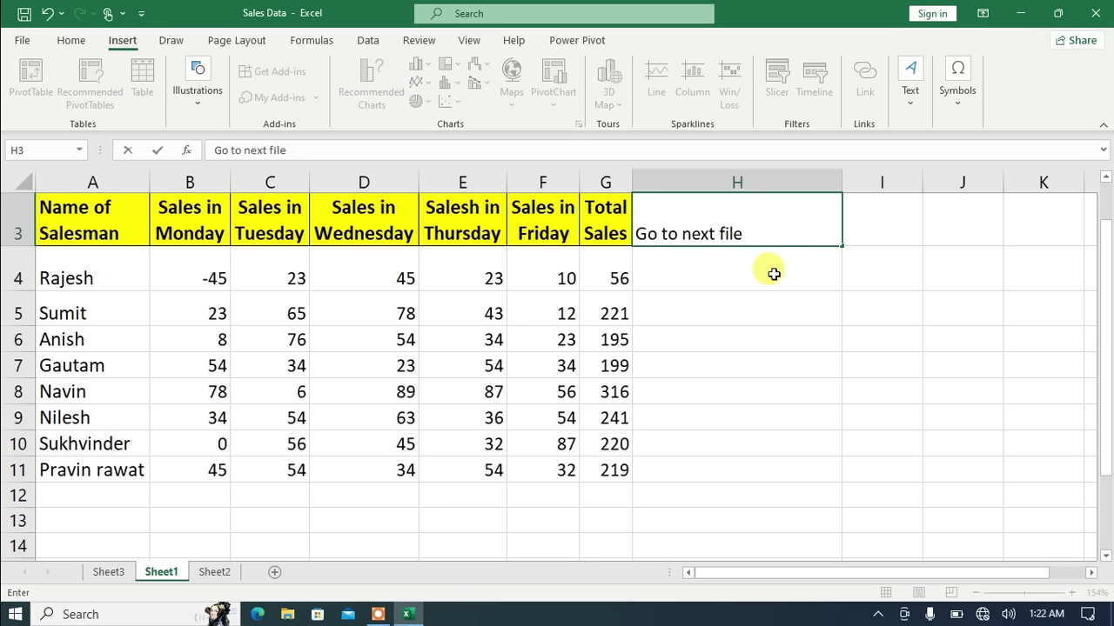
pyautogui.press('Return')
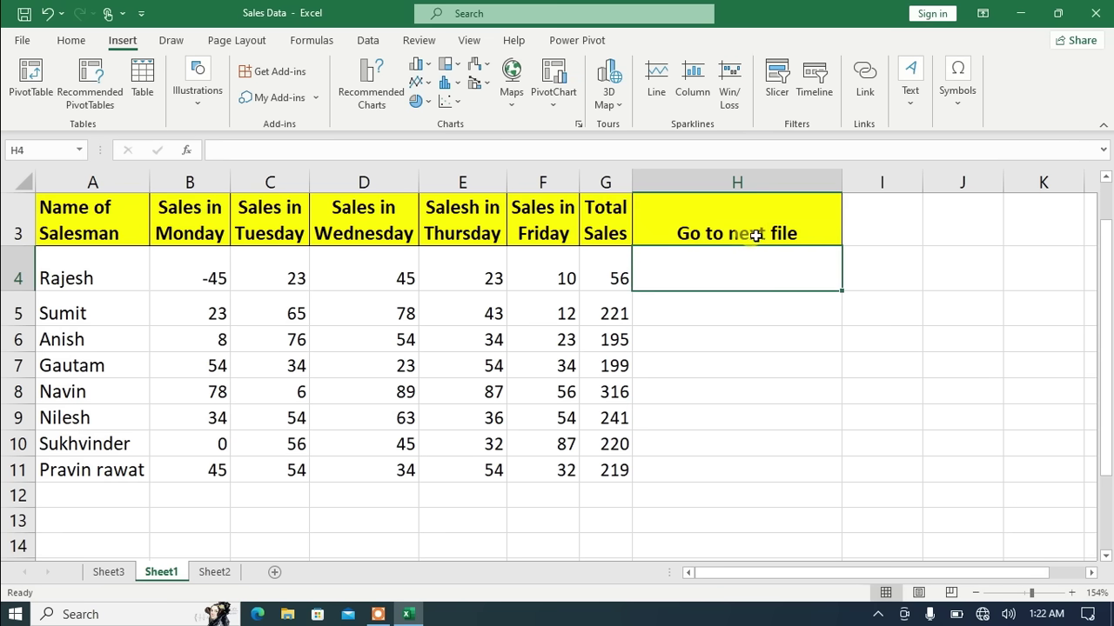
# Step: Link H3 to the BloodPressureTracker1 workbook and follow the link
pyautogui.click(752, 227)
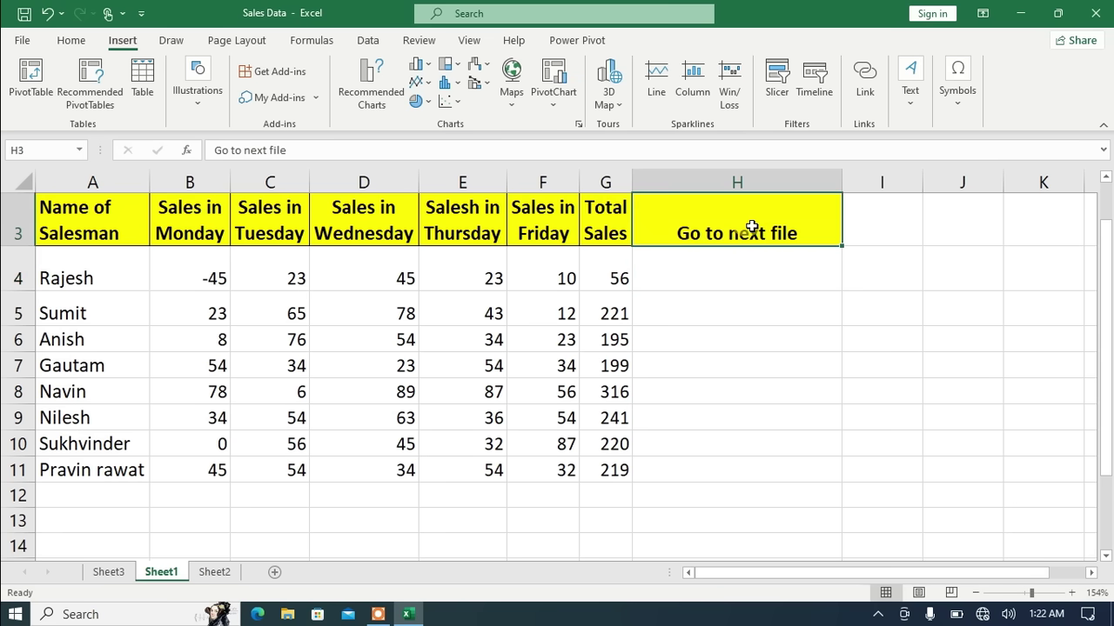
pyautogui.click(870, 82)
pyautogui.click(870, 83)
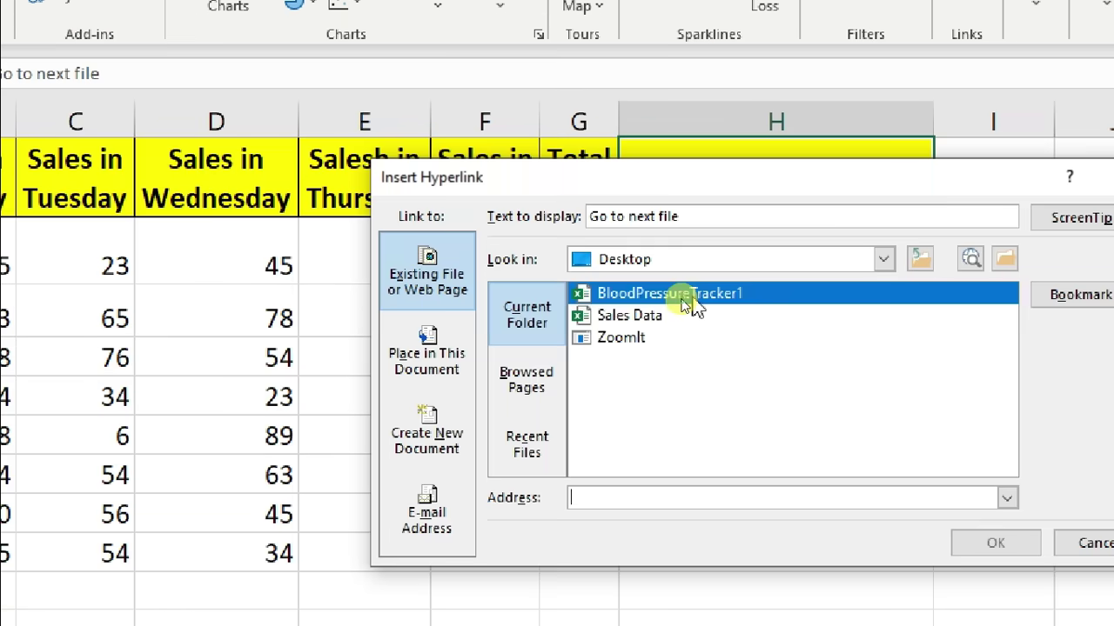
pyautogui.click(675, 300)
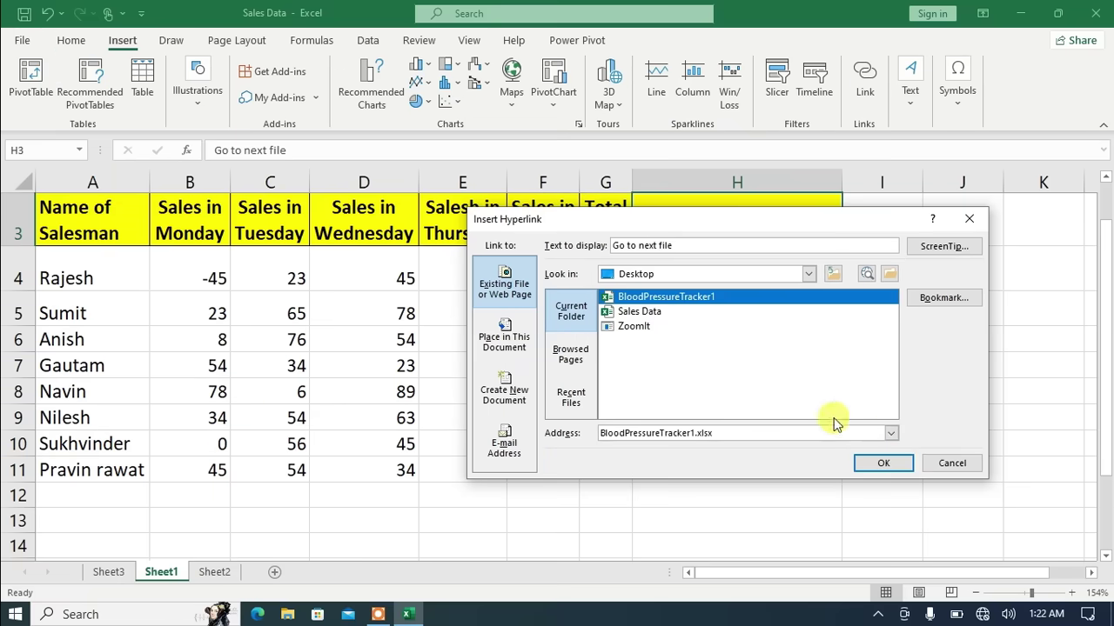
pyautogui.click(876, 462)
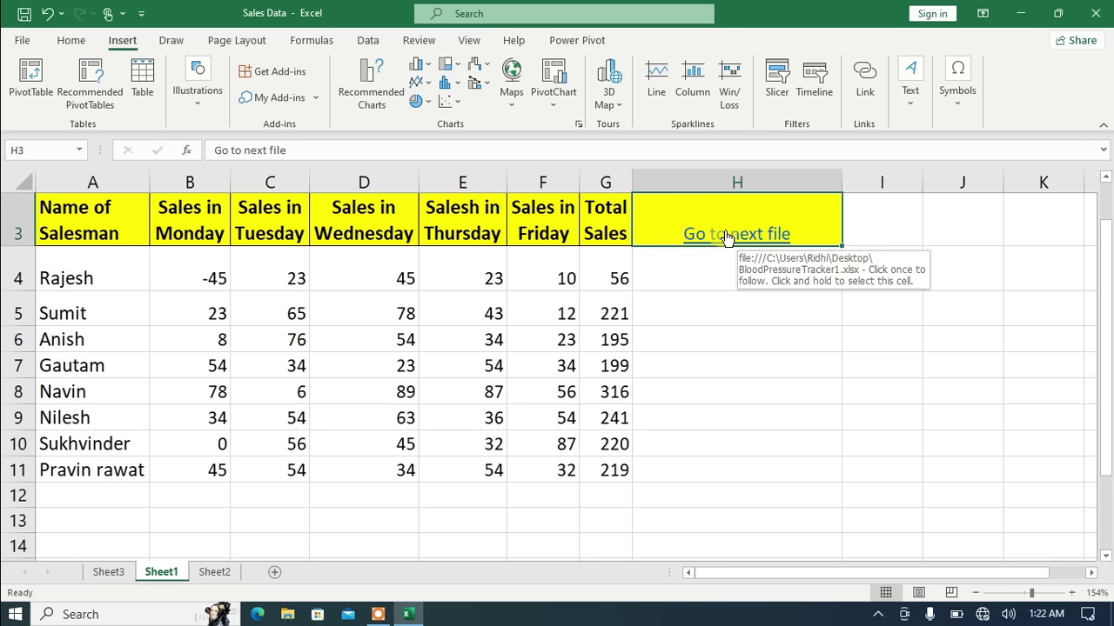
pyautogui.click(725, 237)
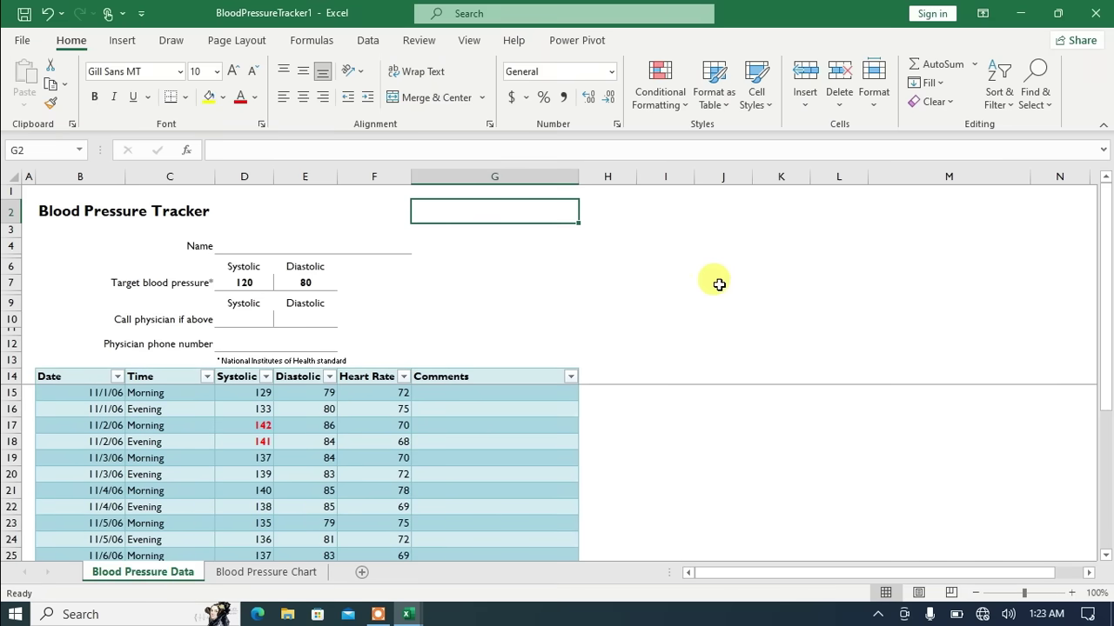
# Step: Enter 'Go back' in I2 with yellow fill and 14-pt text, and autofit column I
pyautogui.click(652, 212)
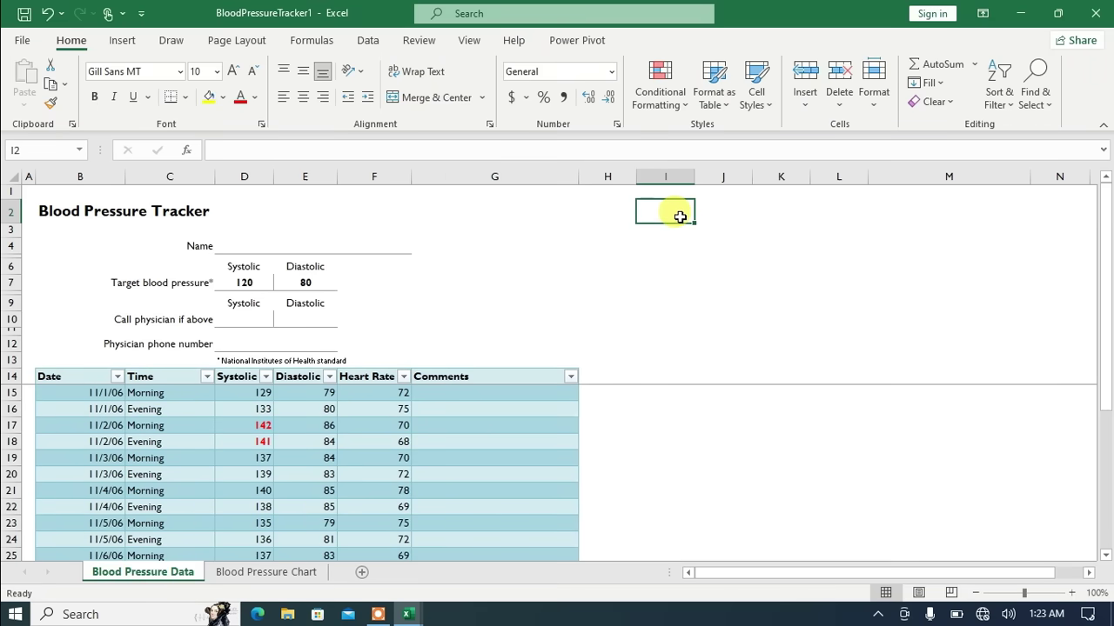
pyautogui.write('Go back')
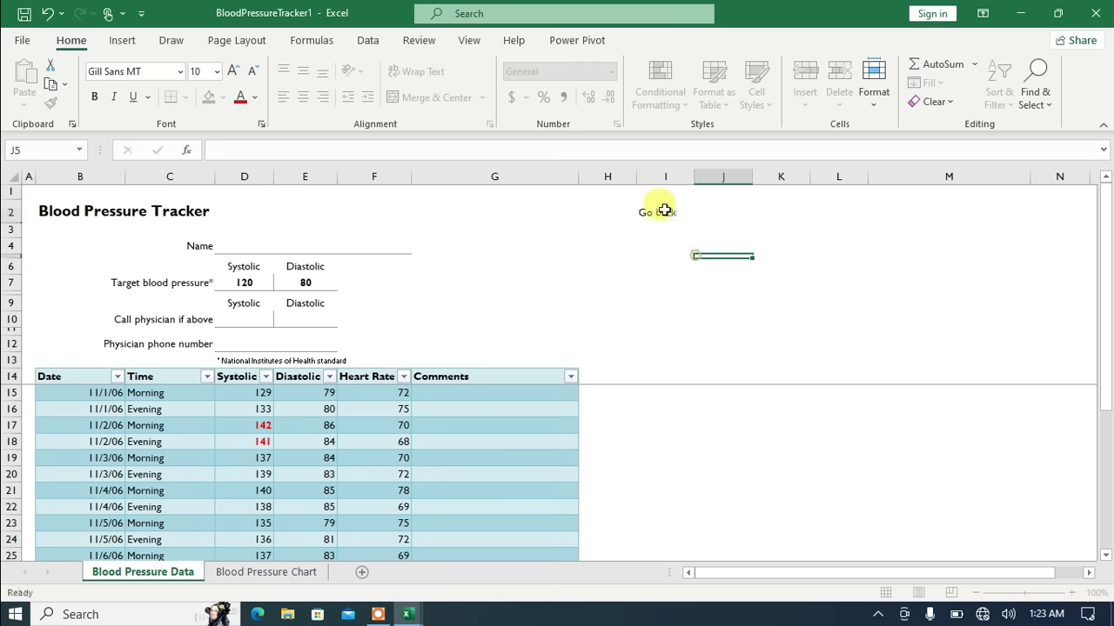
pyautogui.press('Return')
pyautogui.click(666, 212)
pyautogui.click(208, 96)
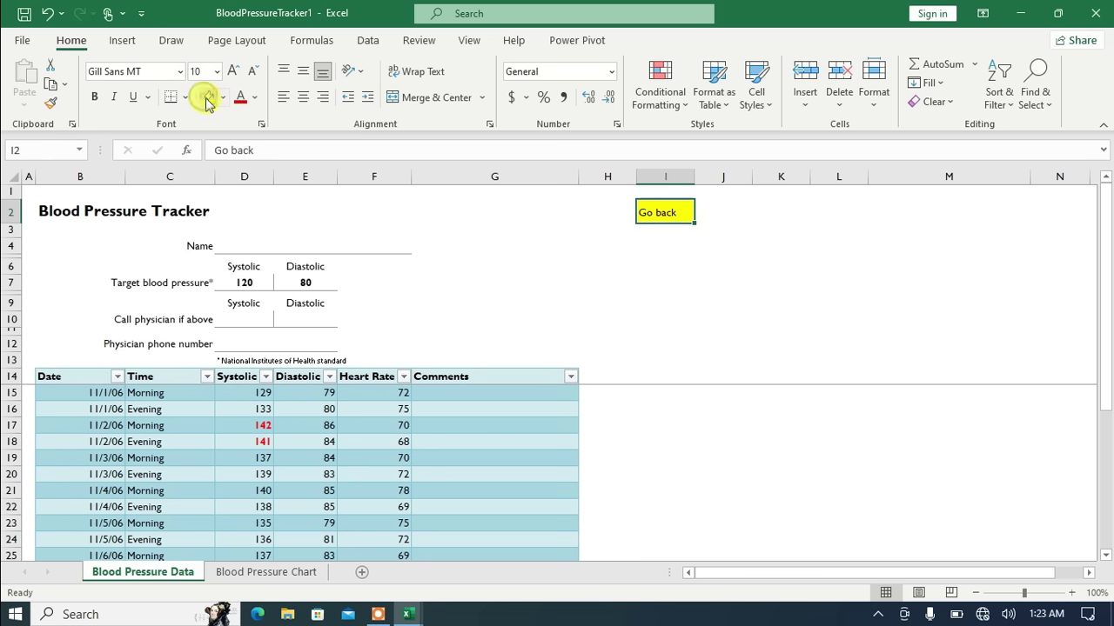
pyautogui.click(233, 71)
pyautogui.click(232, 71)
pyautogui.click(232, 72)
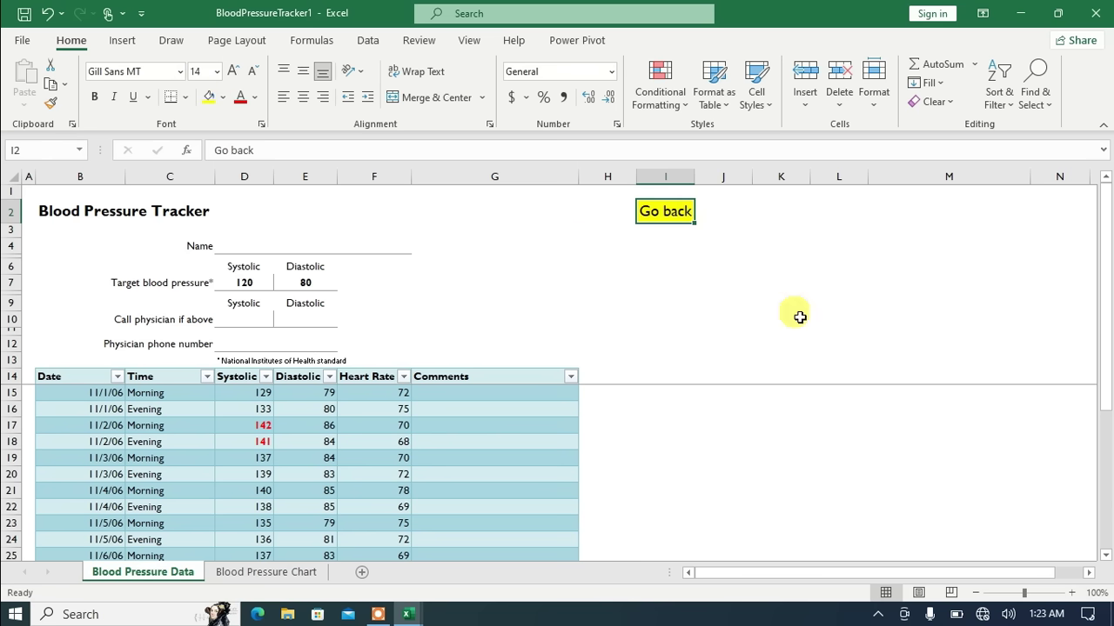
pyautogui.doubleClick(696, 180)
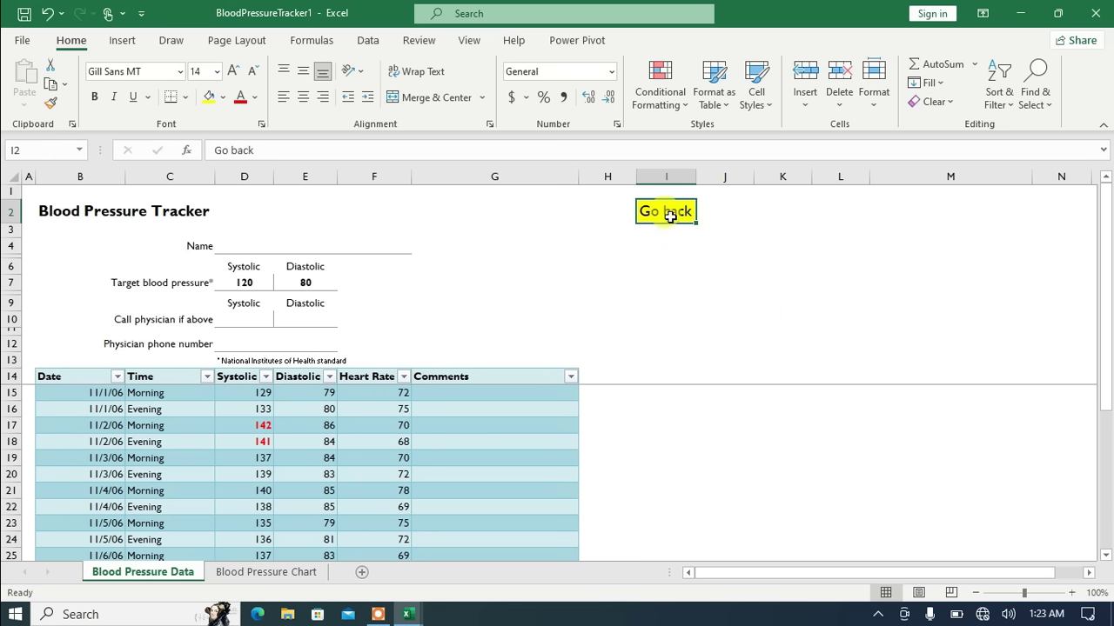
# Step: Link I2 to the Sales Data workbook and follow it back there
pyautogui.click(120, 40)
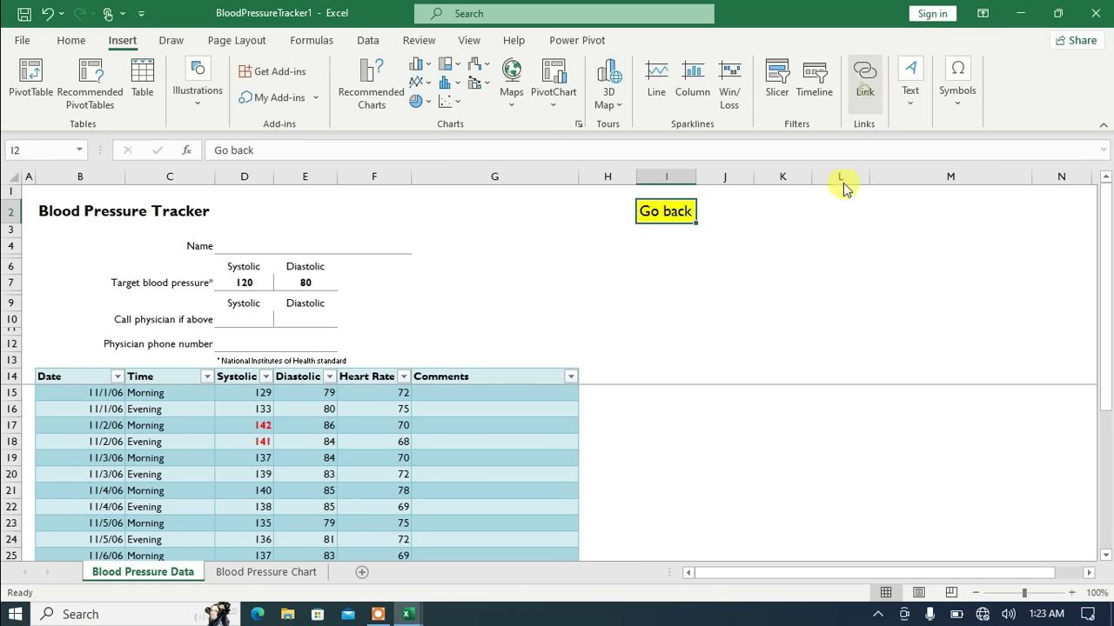
pyautogui.click(865, 87)
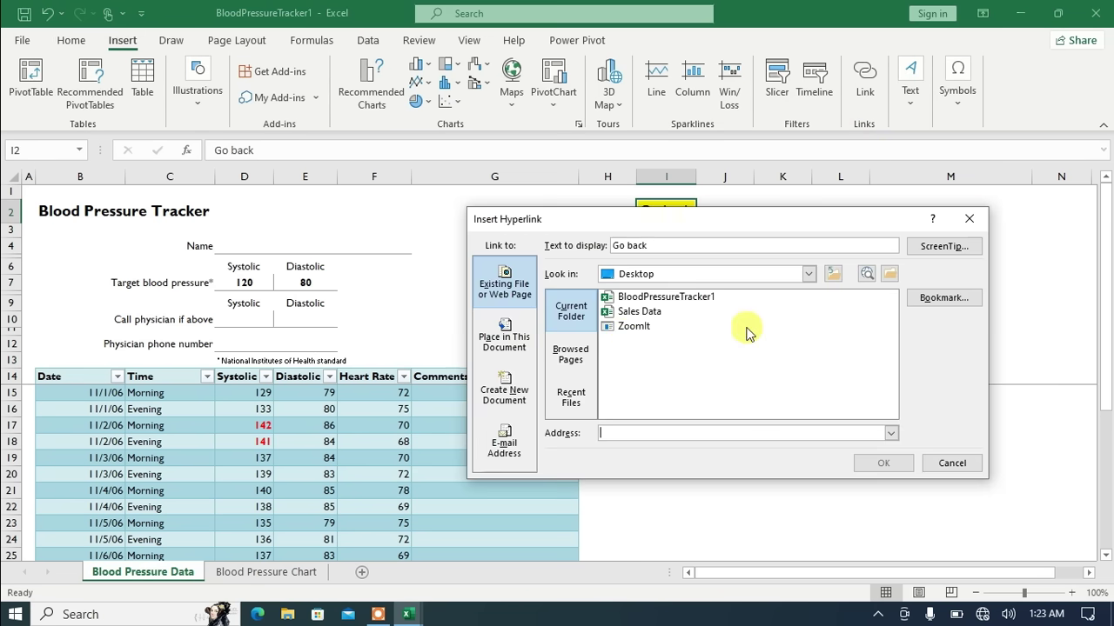
pyautogui.click(634, 313)
pyautogui.click(878, 463)
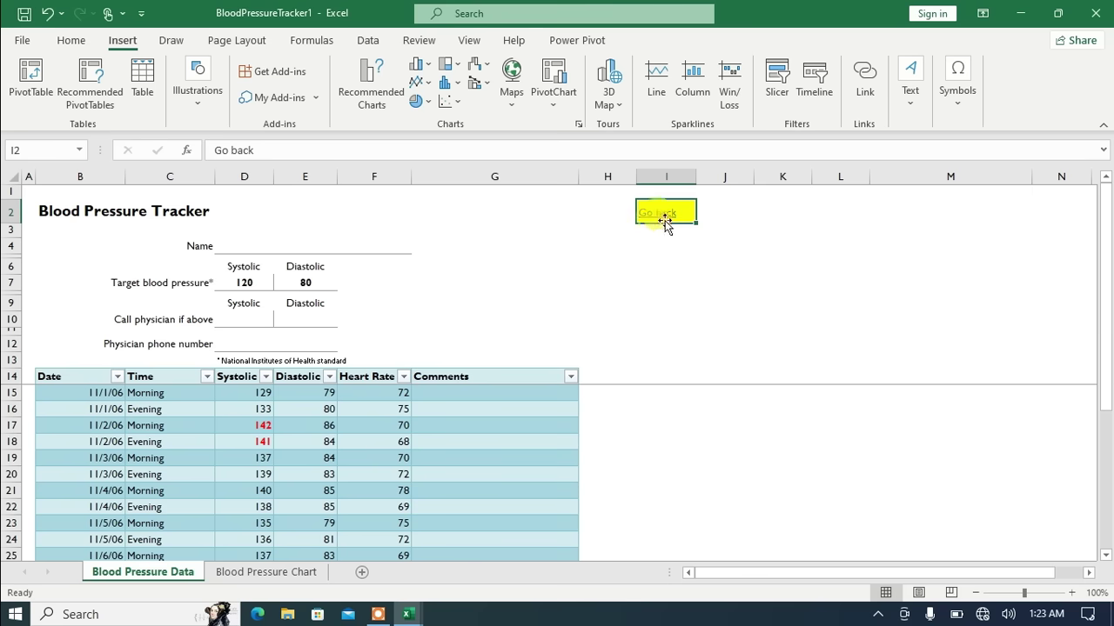
pyautogui.click(669, 222)
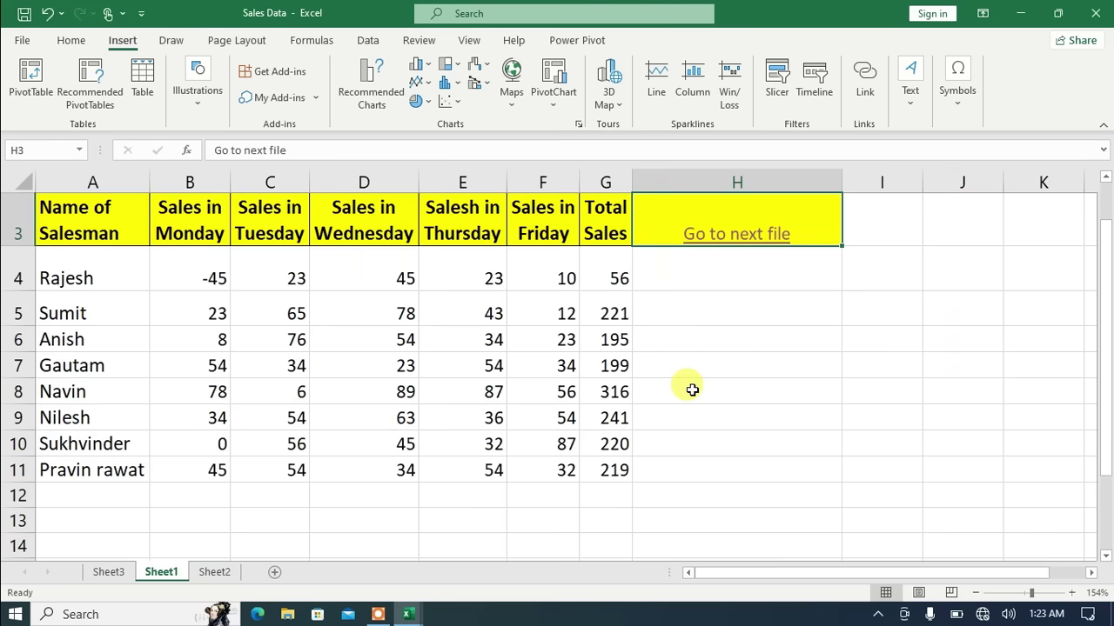
# Step: Test both workbook links, then remove H3's hyperlink so 'Go to next file' is plain text
pyautogui.click(721, 236)
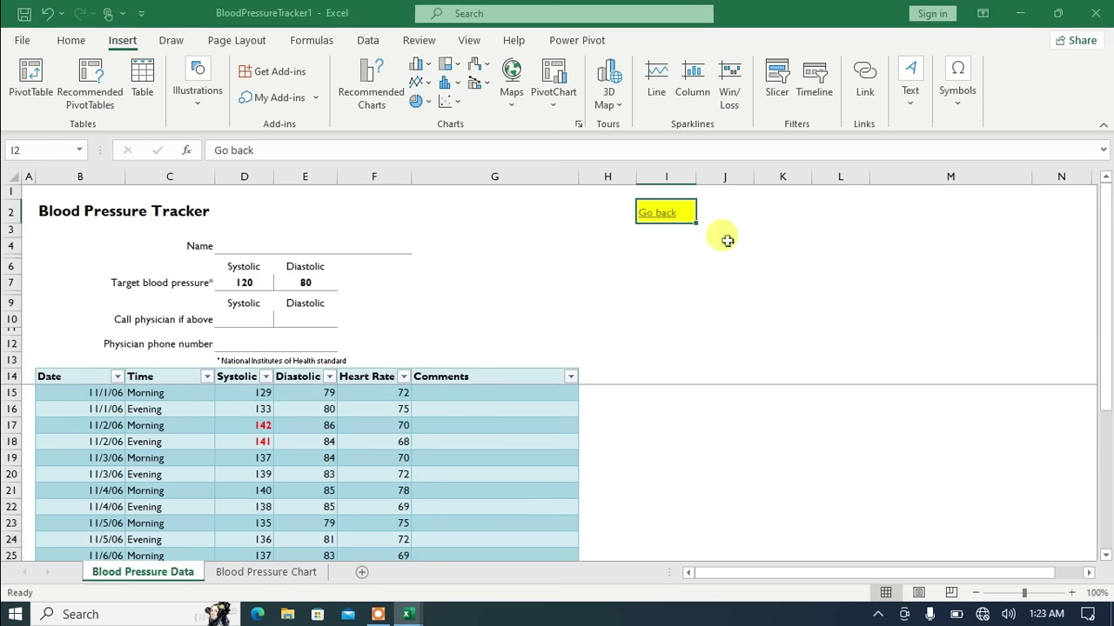
pyautogui.click(666, 218)
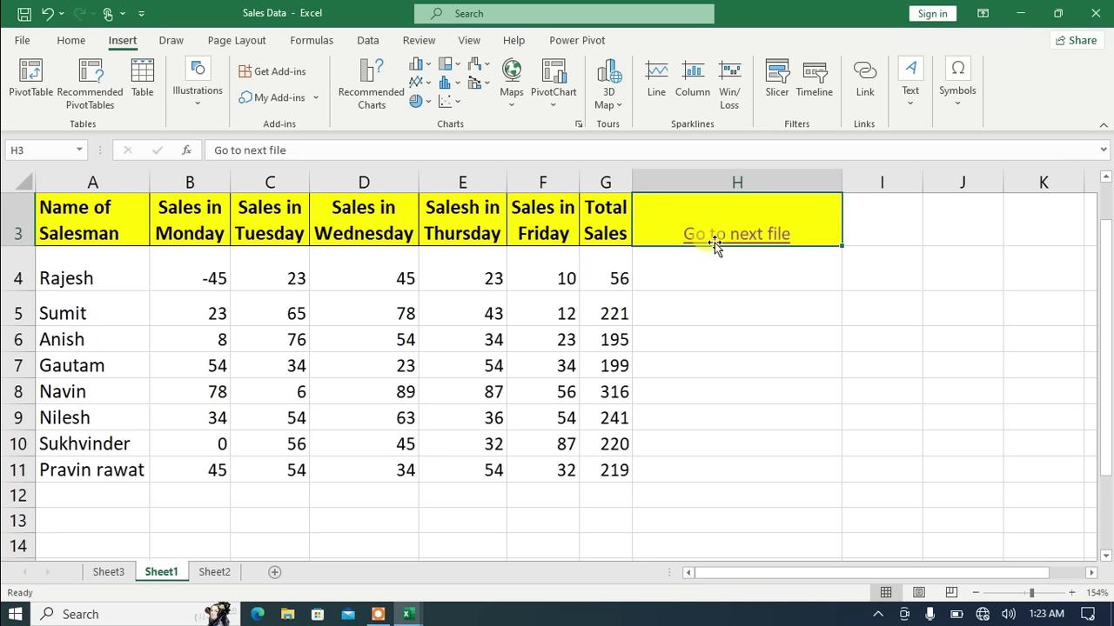
pyautogui.rightClick(716, 245)
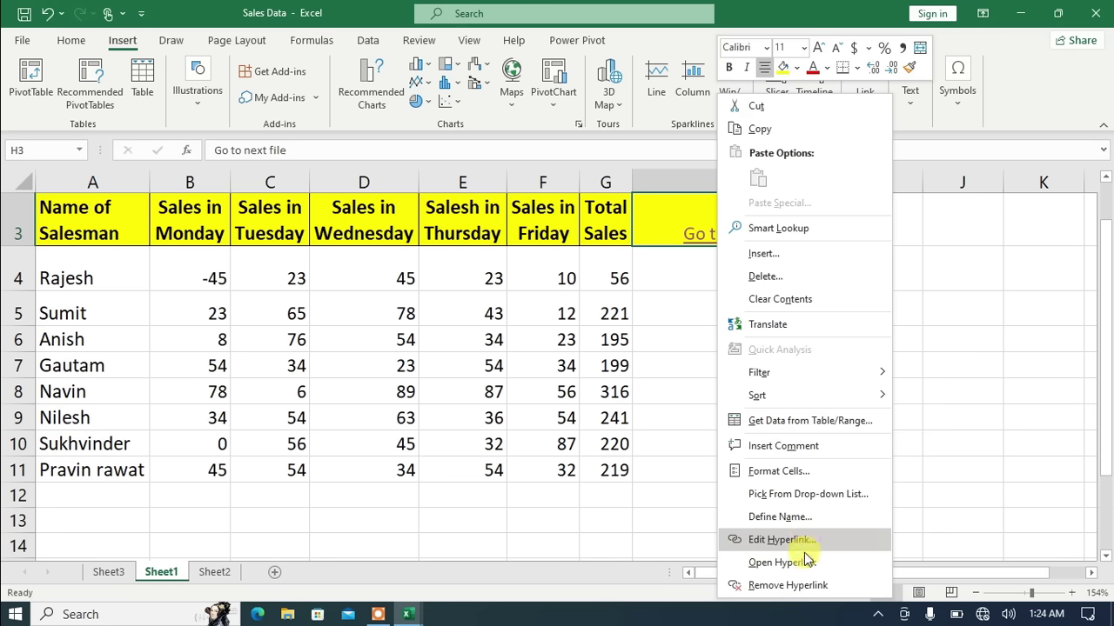
pyautogui.click(787, 585)
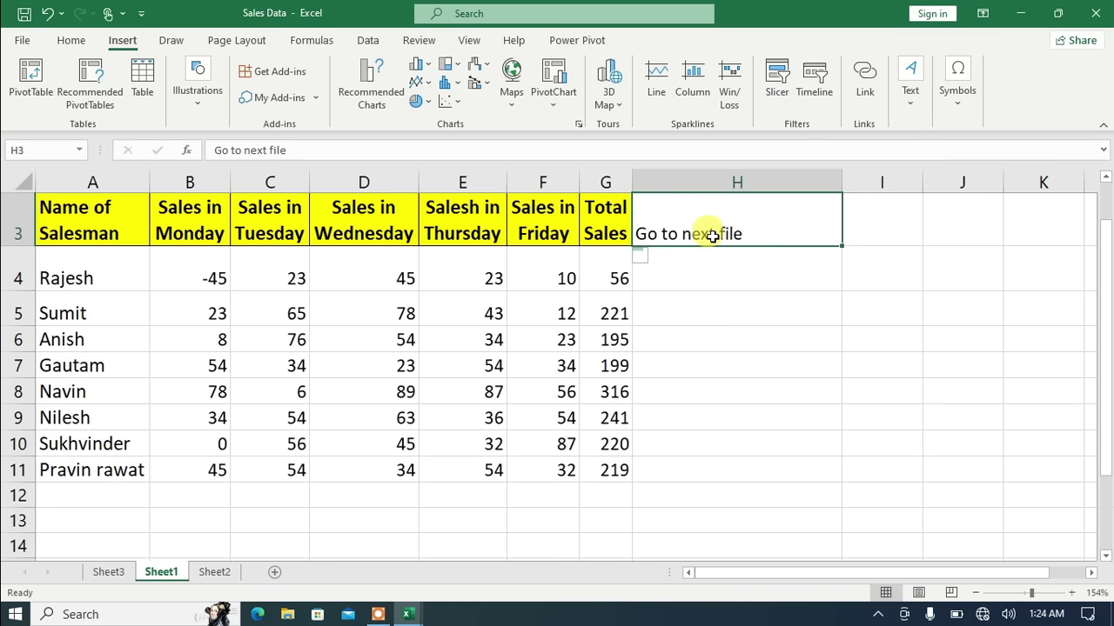
pyautogui.press('F2')
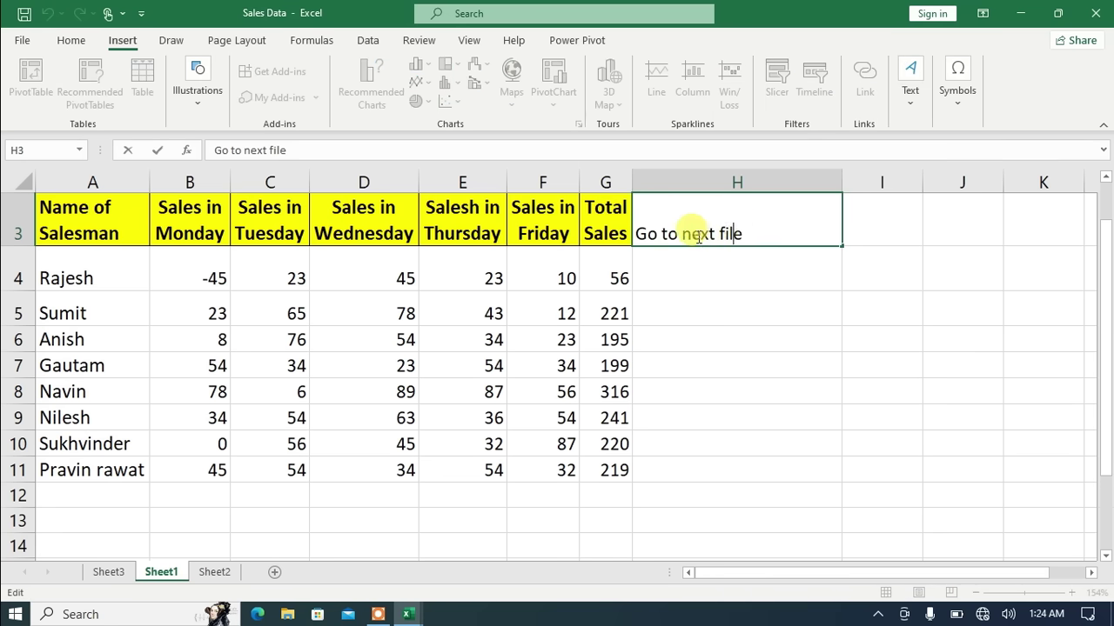
pyautogui.click(736, 305)
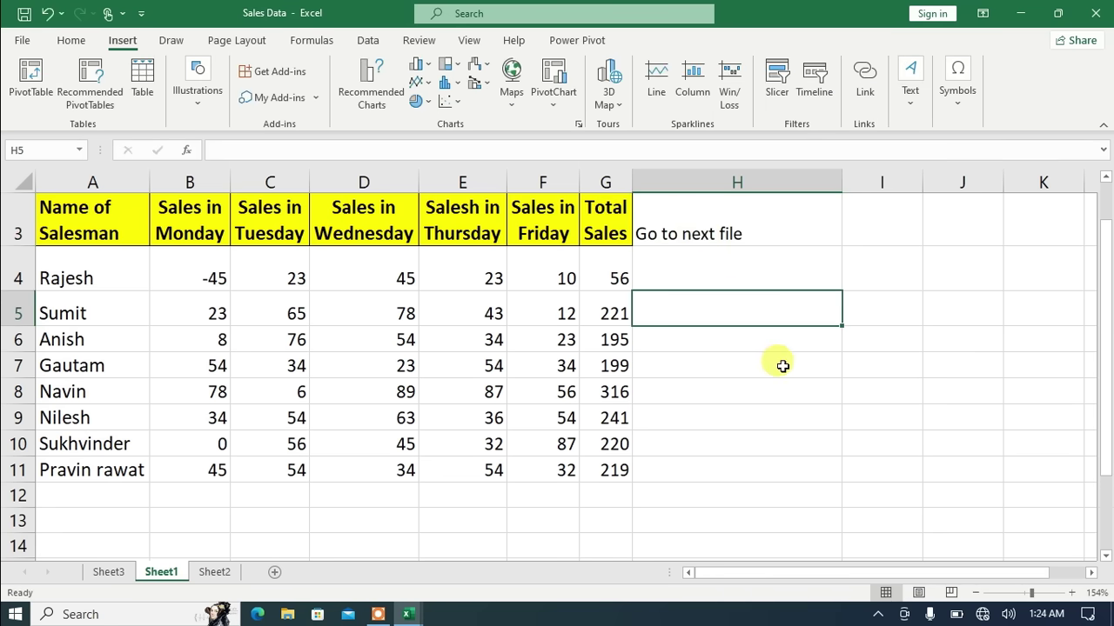
pyautogui.click(914, 105)
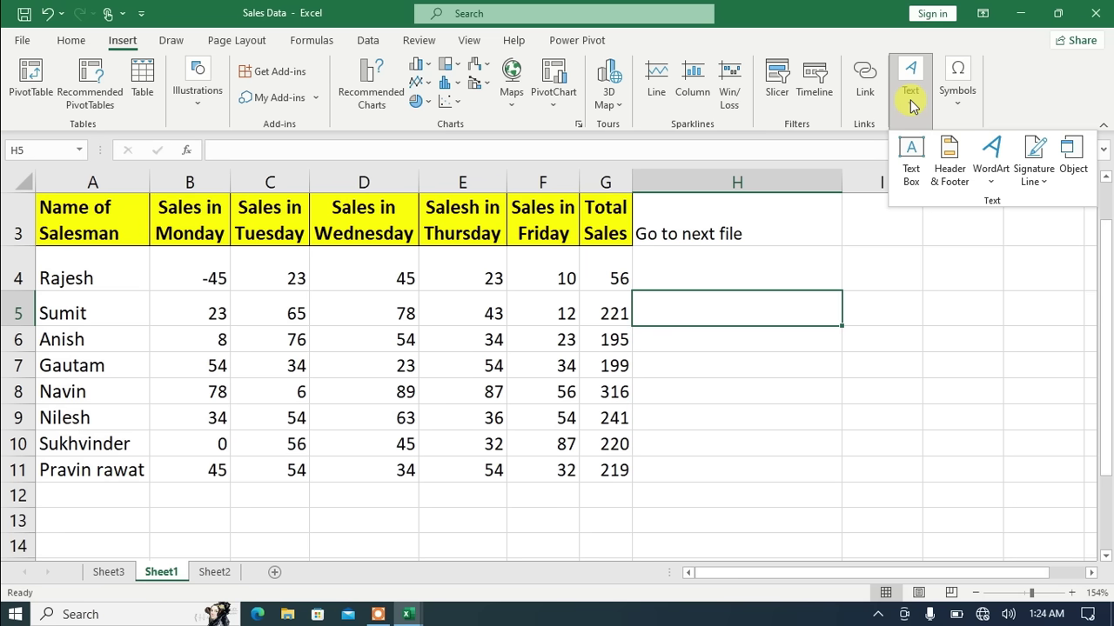
# Step: Draw a text box right of the sales table reading 'this file belongs to the sales of delhi region'
pyautogui.click(910, 157)
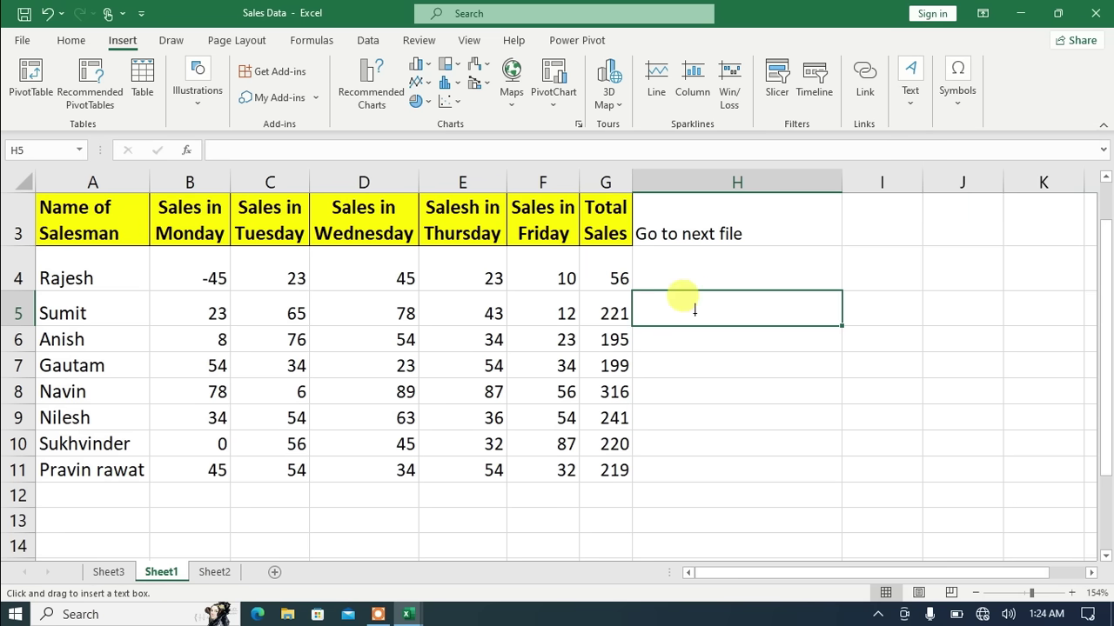
pyautogui.moveTo(675, 271); pyautogui.dragTo(843, 421)
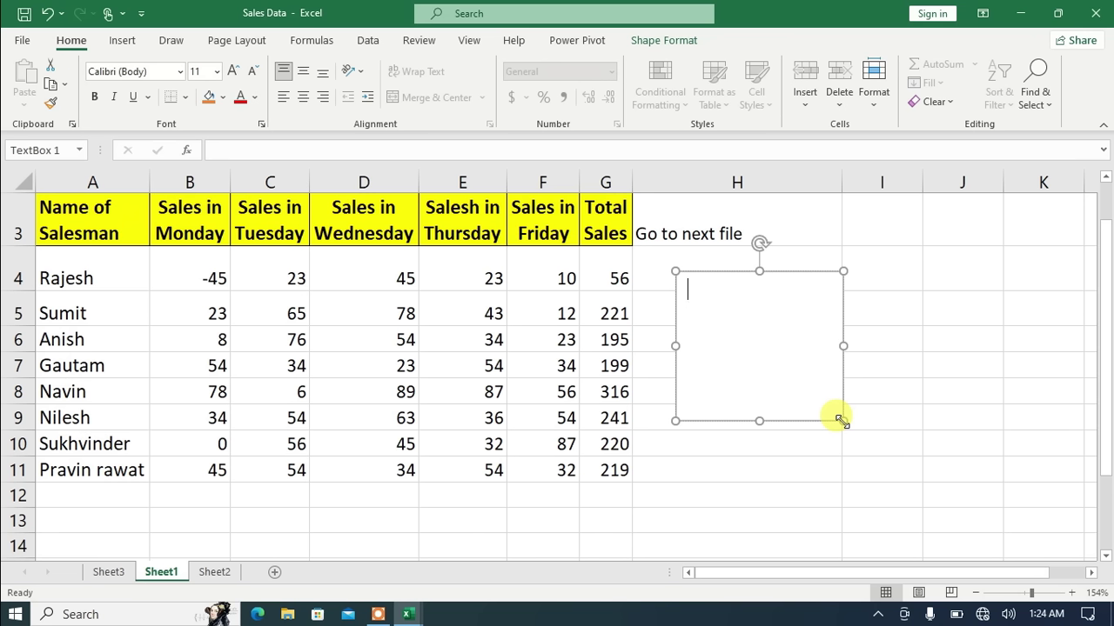
pyautogui.write('this file ')
pyautogui.write('bel')
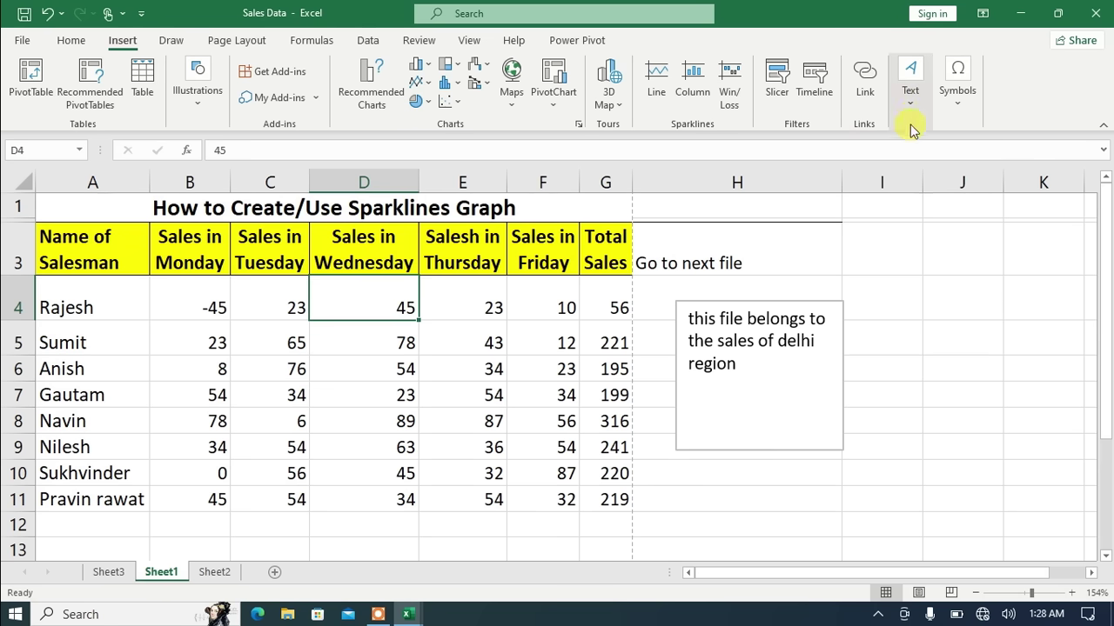
# Step: Start header and footer editing and add the page number to the centre header
pyautogui.click(910, 91)
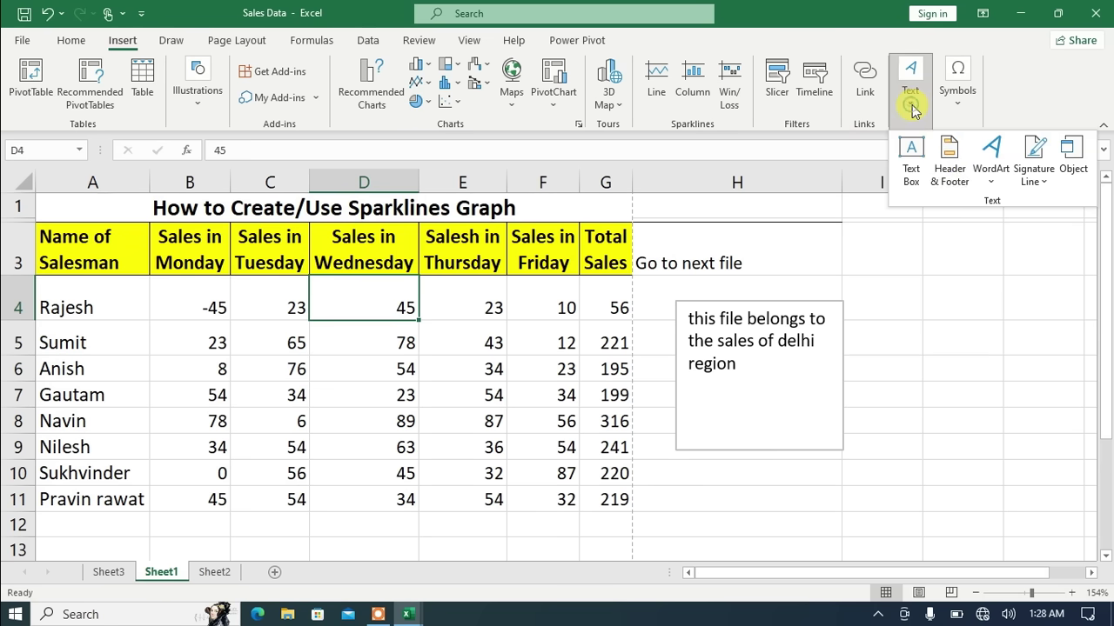
pyautogui.click(949, 159)
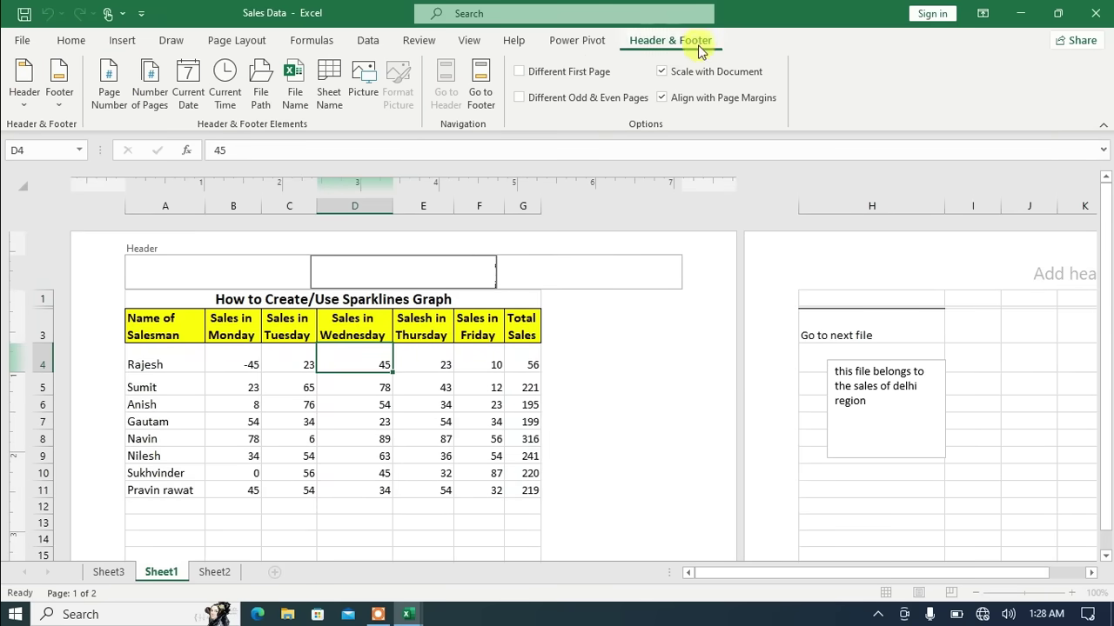
pyautogui.click(23, 95)
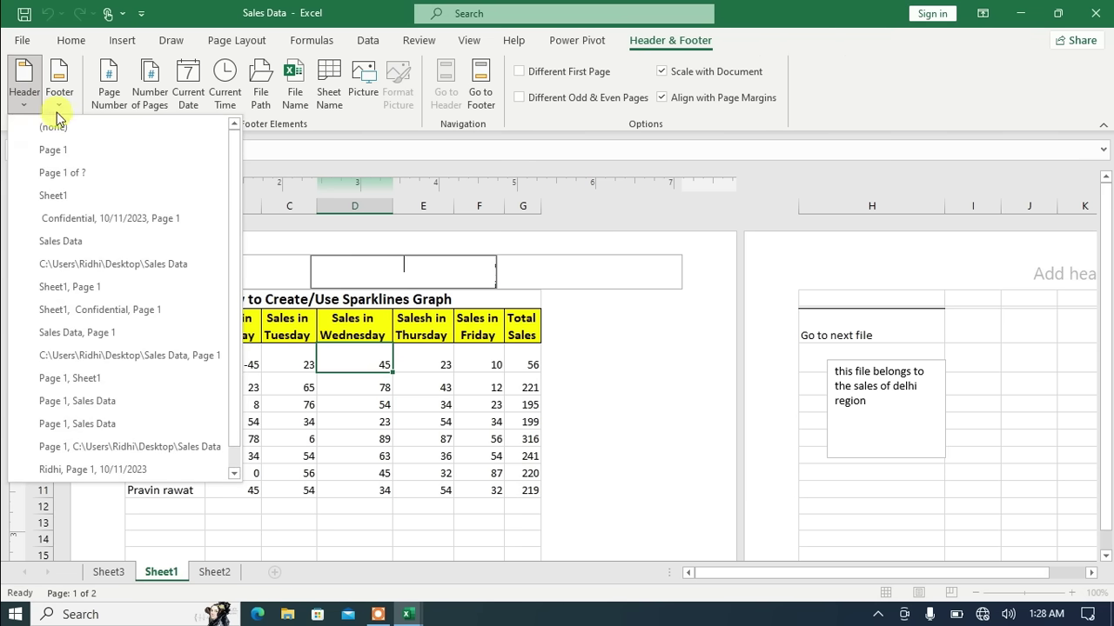
pyautogui.click(61, 107)
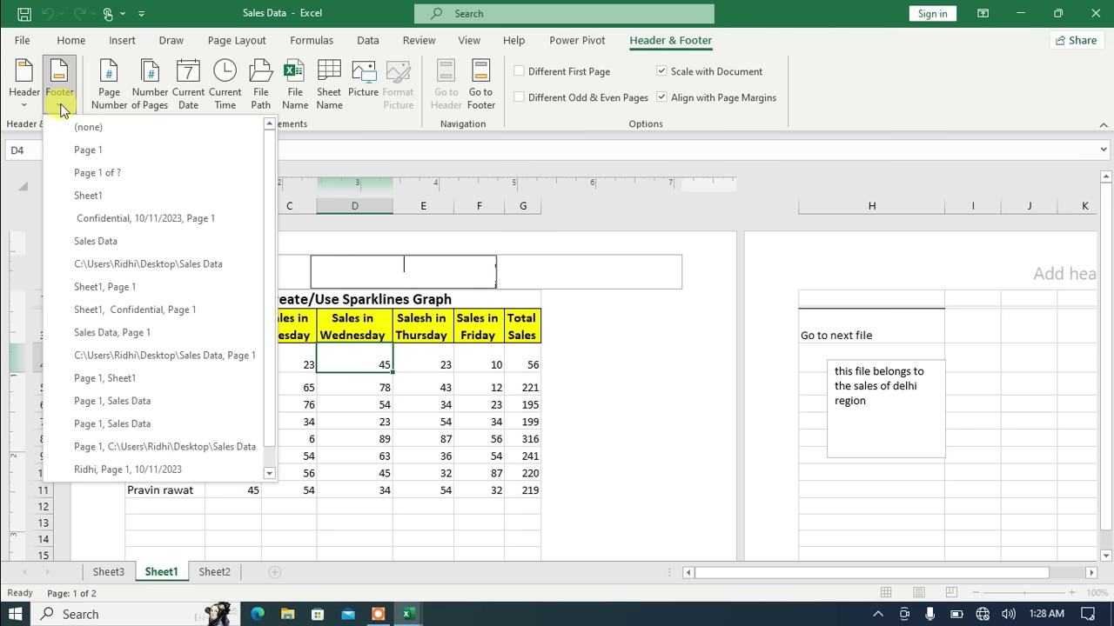
pyautogui.click(61, 107)
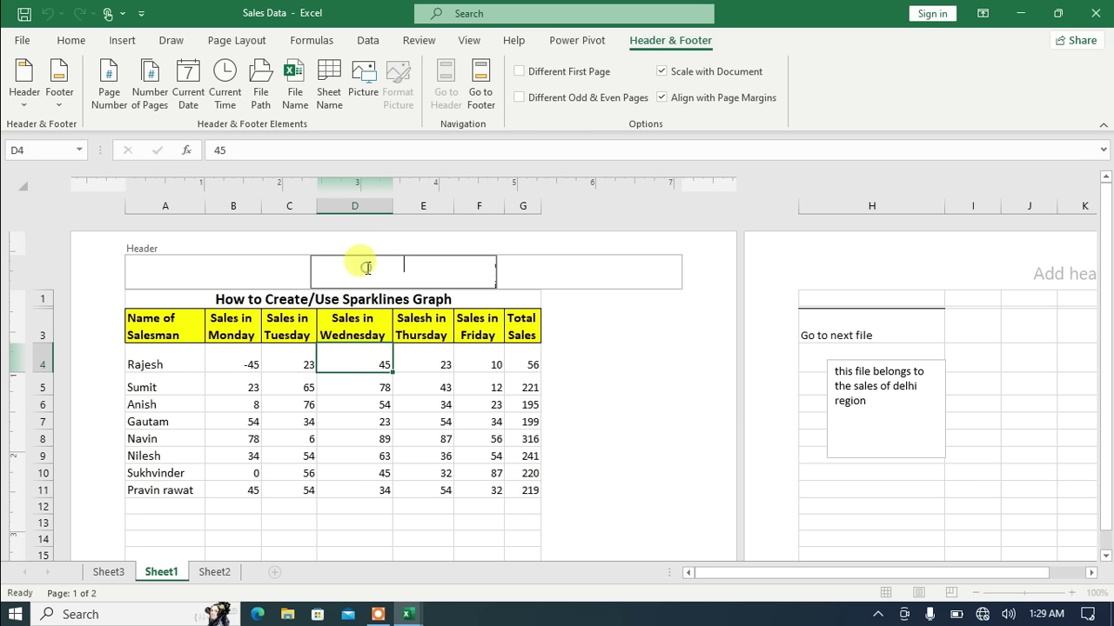
pyautogui.click(110, 97)
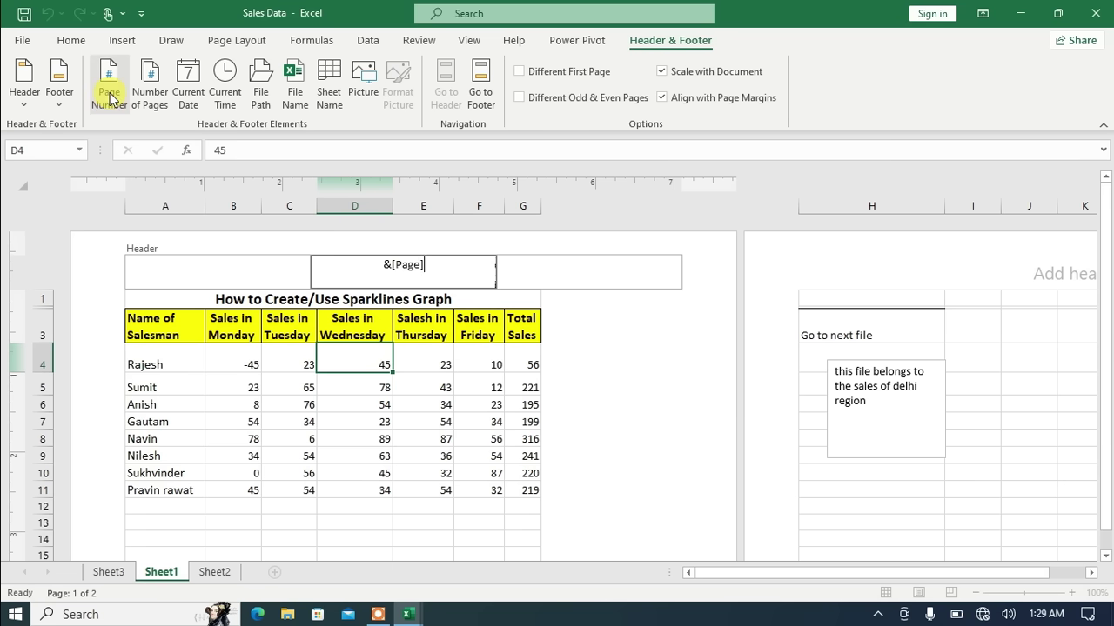
# Step: Add the file name to the centre footer and return to Normal view
pyautogui.click(483, 97)
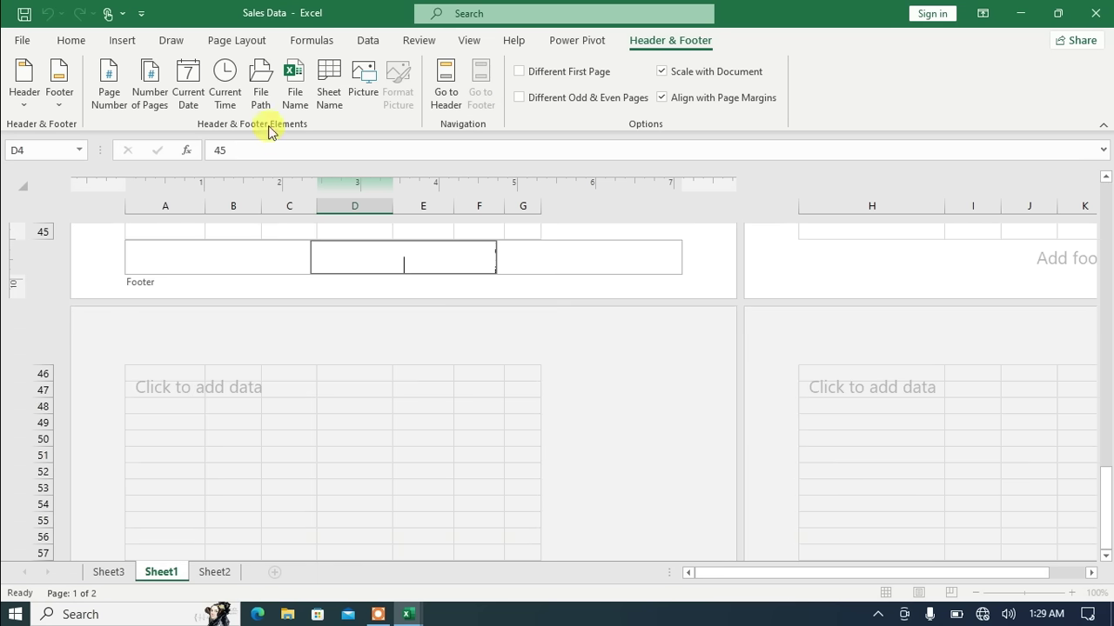
pyautogui.click(298, 97)
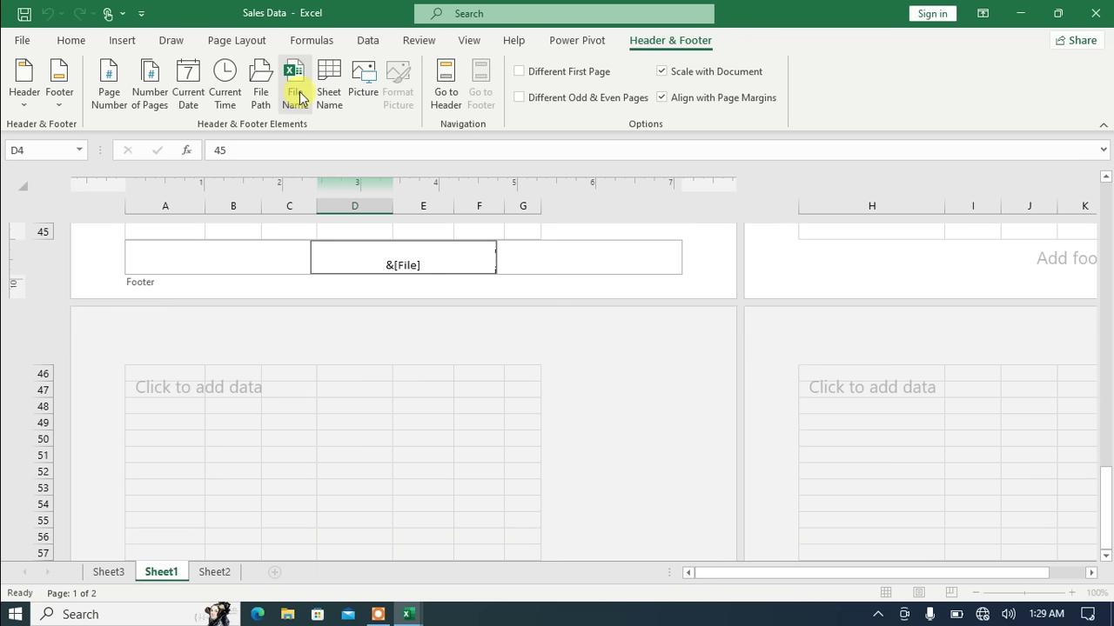
pyautogui.click(471, 43)
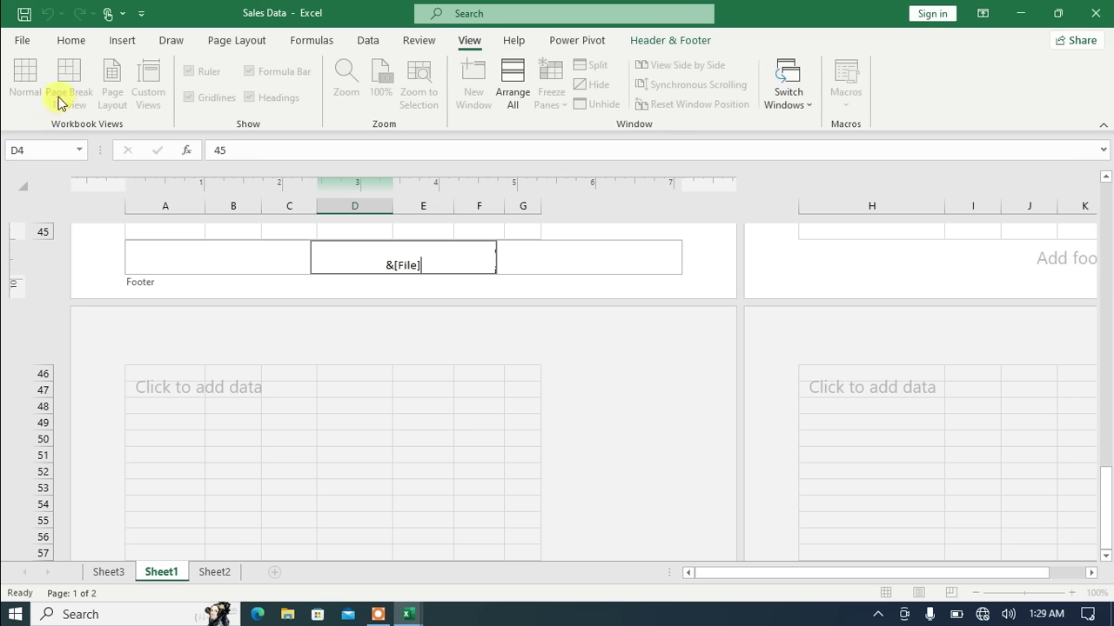
pyautogui.click(191, 223)
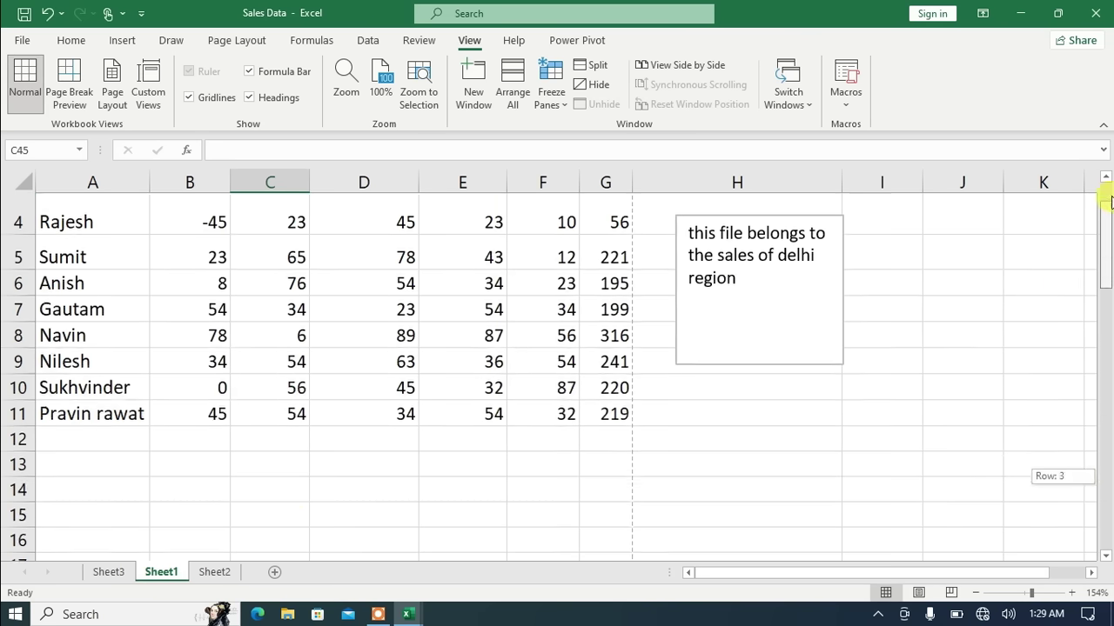
# Step: Print-preview pages 1 and 2 to check page numbers and the 'Sales Data' footer
pyautogui.moveTo(1109, 466); pyautogui.dragTo(1103, 178)
pyautogui.click(22, 40)
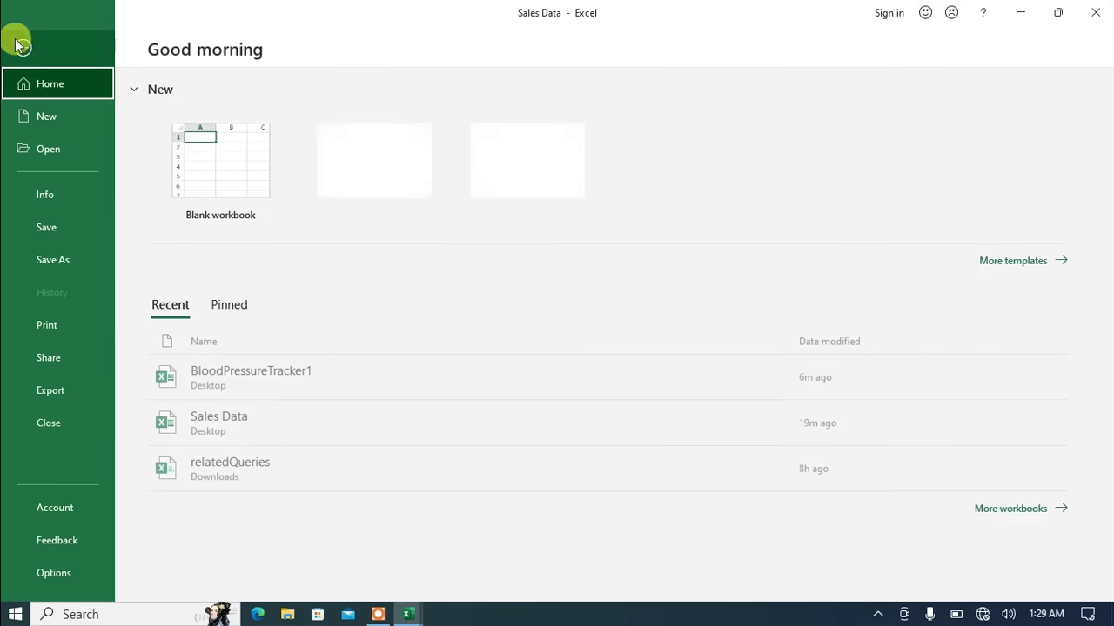
pyautogui.click(47, 325)
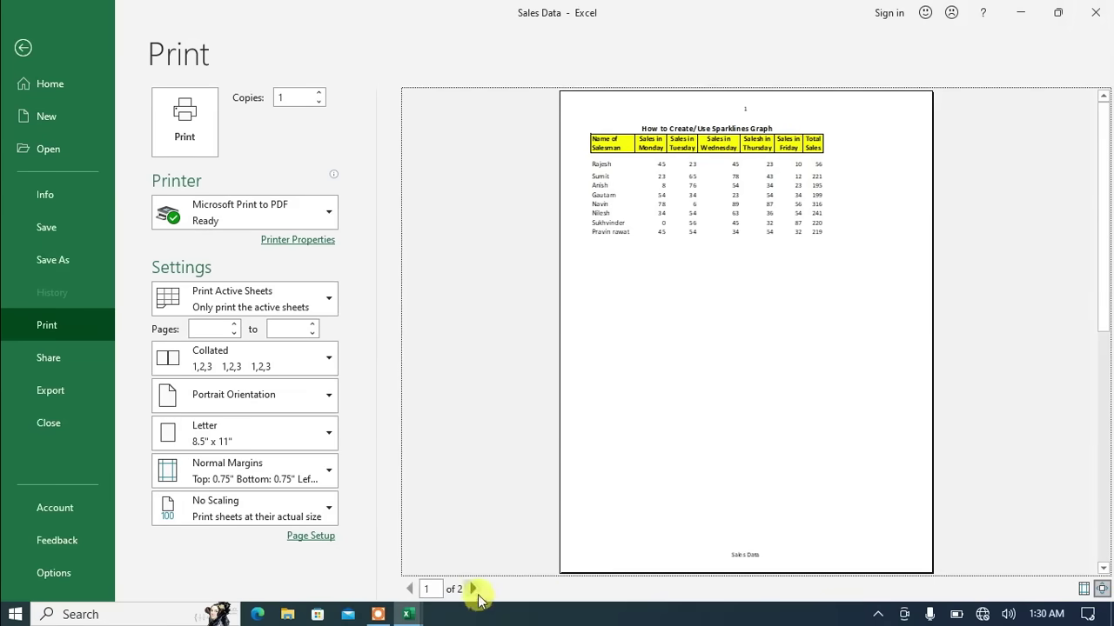
pyautogui.click(474, 590)
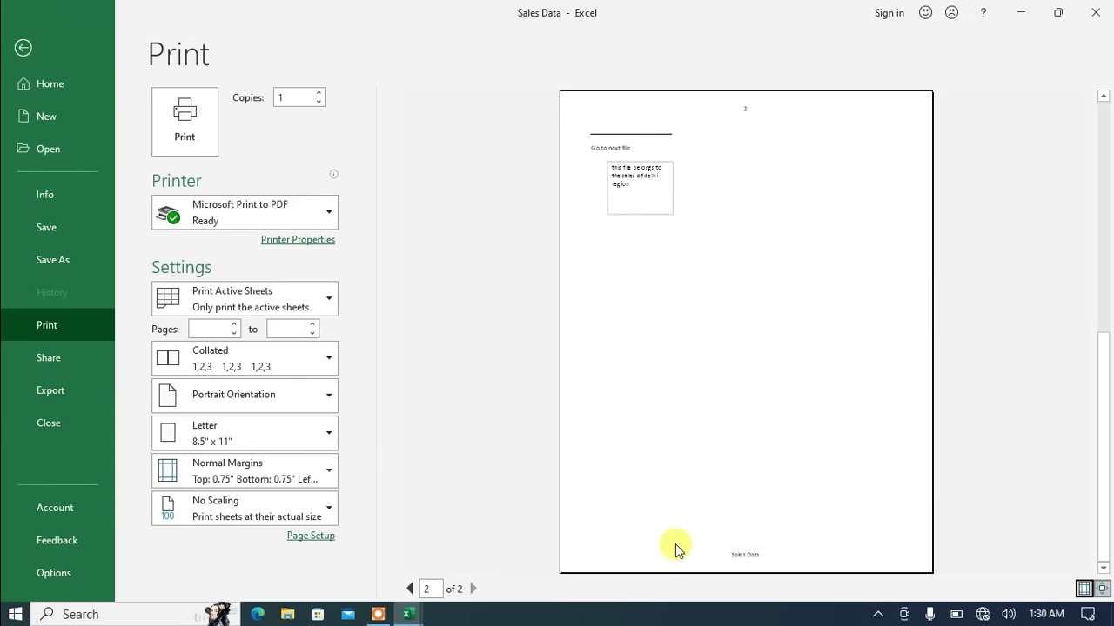
pyautogui.click(26, 52)
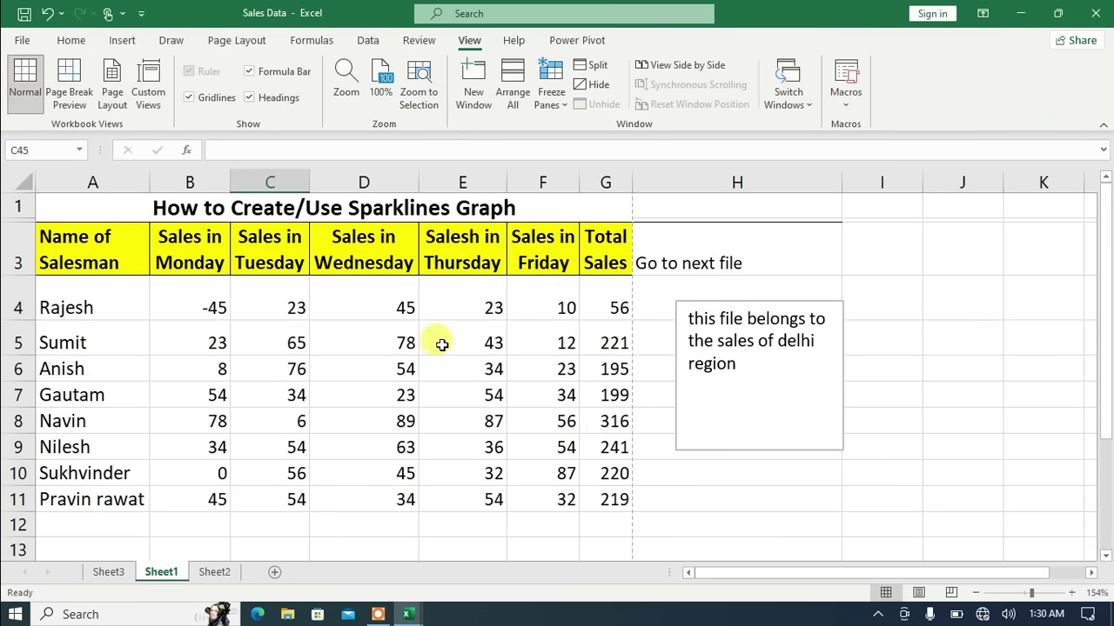
# Step: Look through the WordArt gallery without choosing, then pick Microsoft Office Signature Line
pyautogui.click(910, 96)
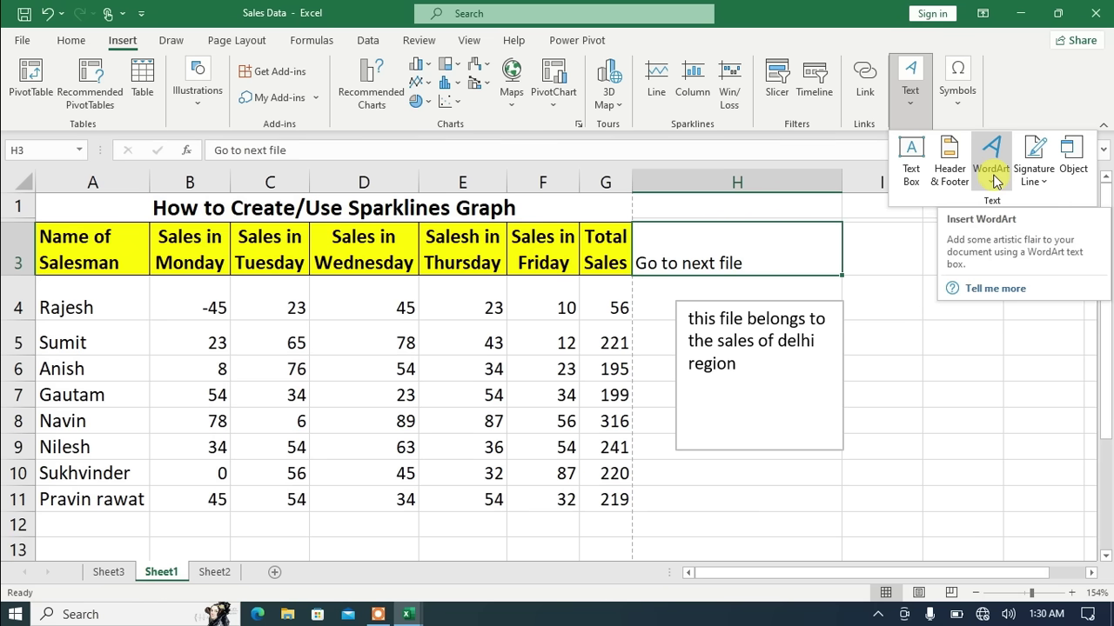
pyautogui.click(995, 180)
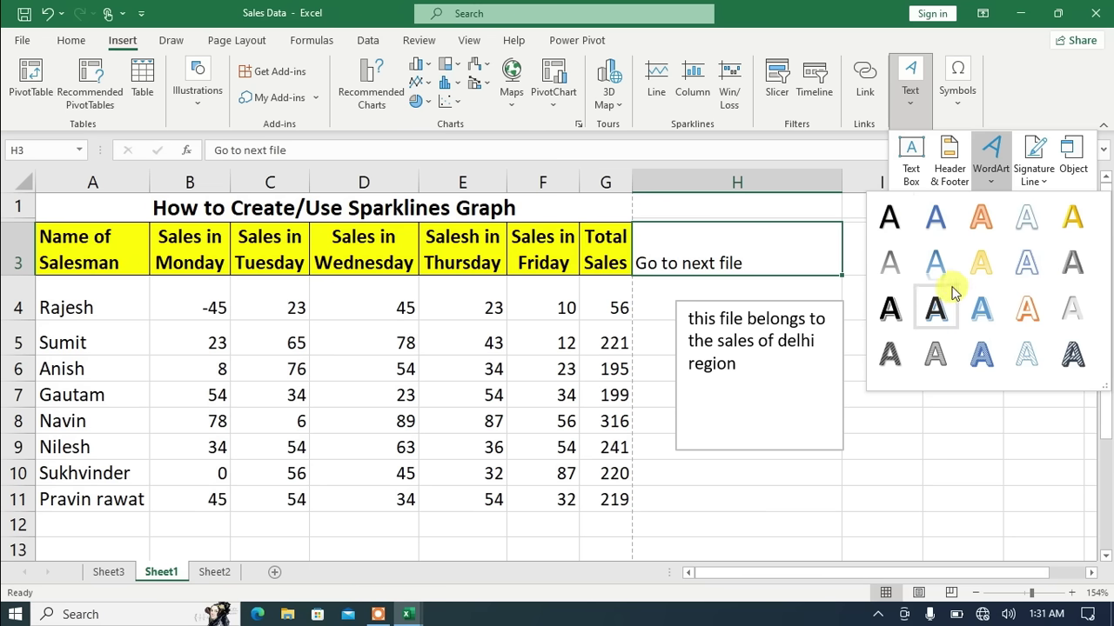
pyautogui.click(991, 178)
pyautogui.click(1033, 178)
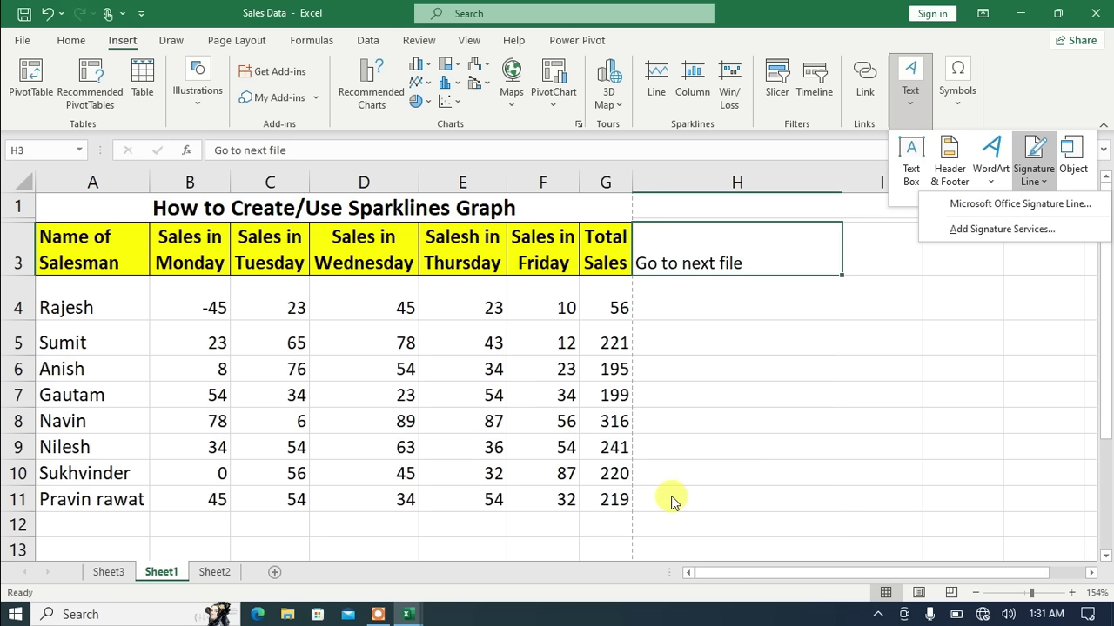
pyautogui.click(1027, 207)
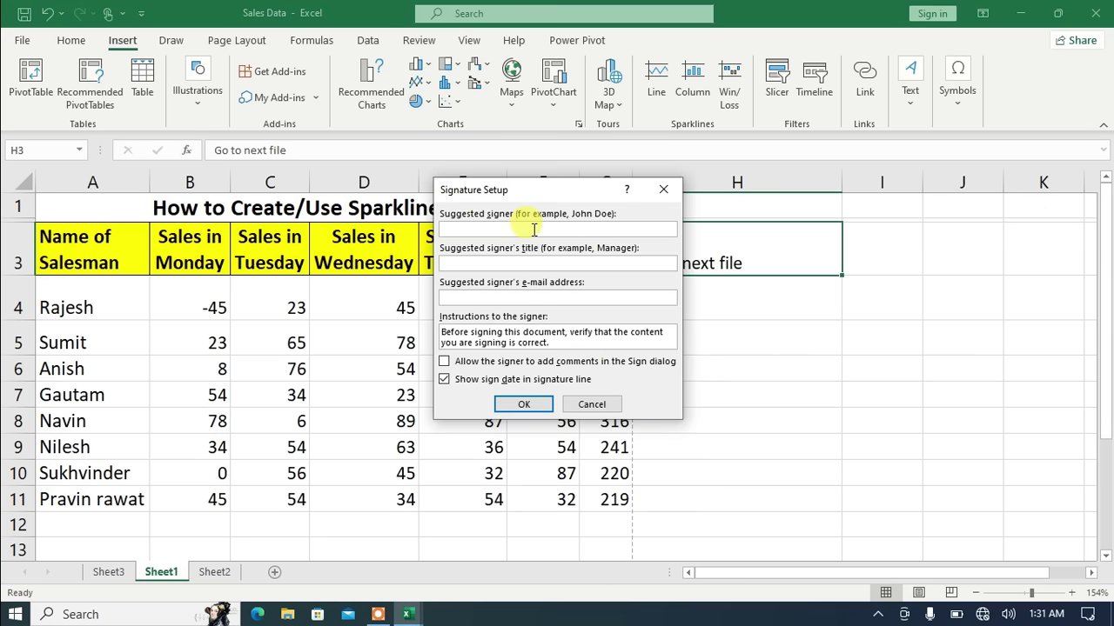
# Step: Enter the suggested signer's name and the title Manager, and insert the signature line
pyautogui.write('Mr Kumara')
pyautogui.click(496, 264)
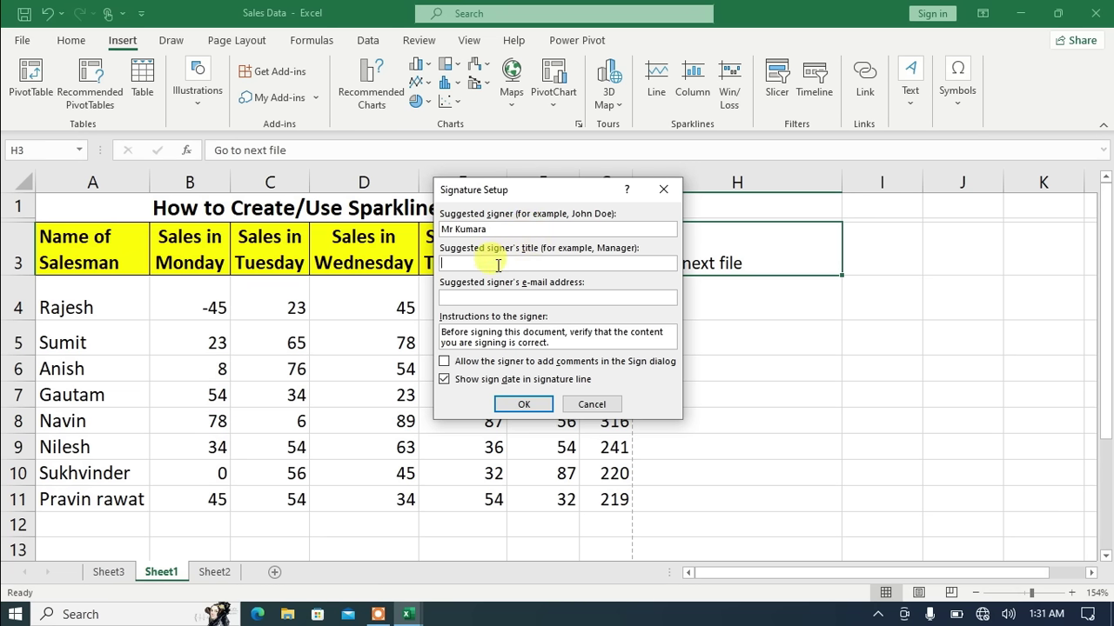
pyautogui.write('Manager')
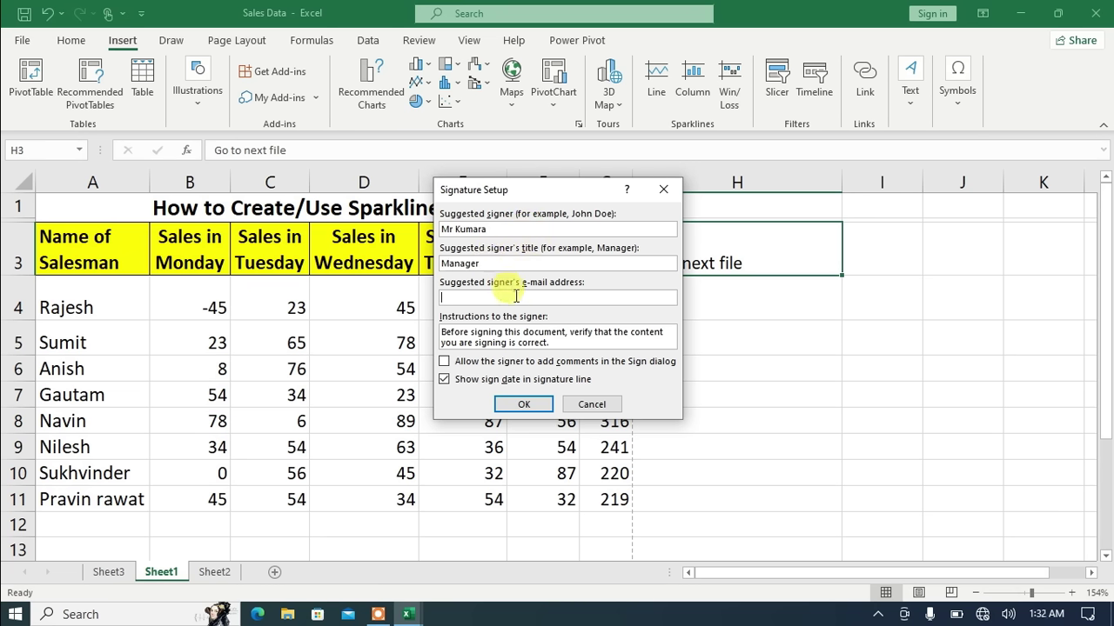
pyautogui.write('A')
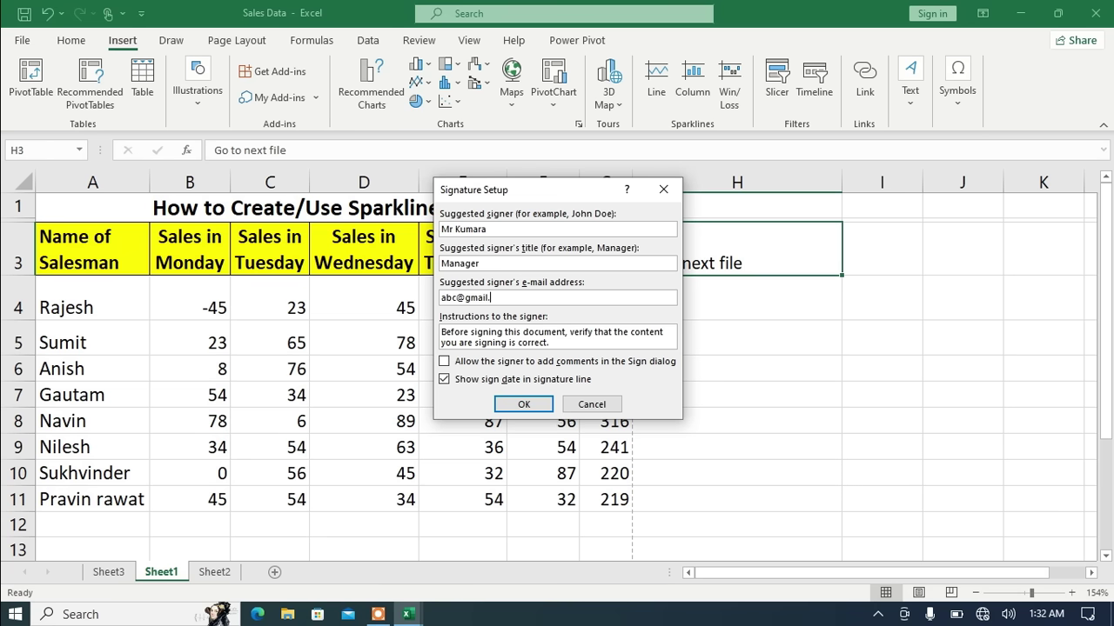
pyautogui.click(518, 406)
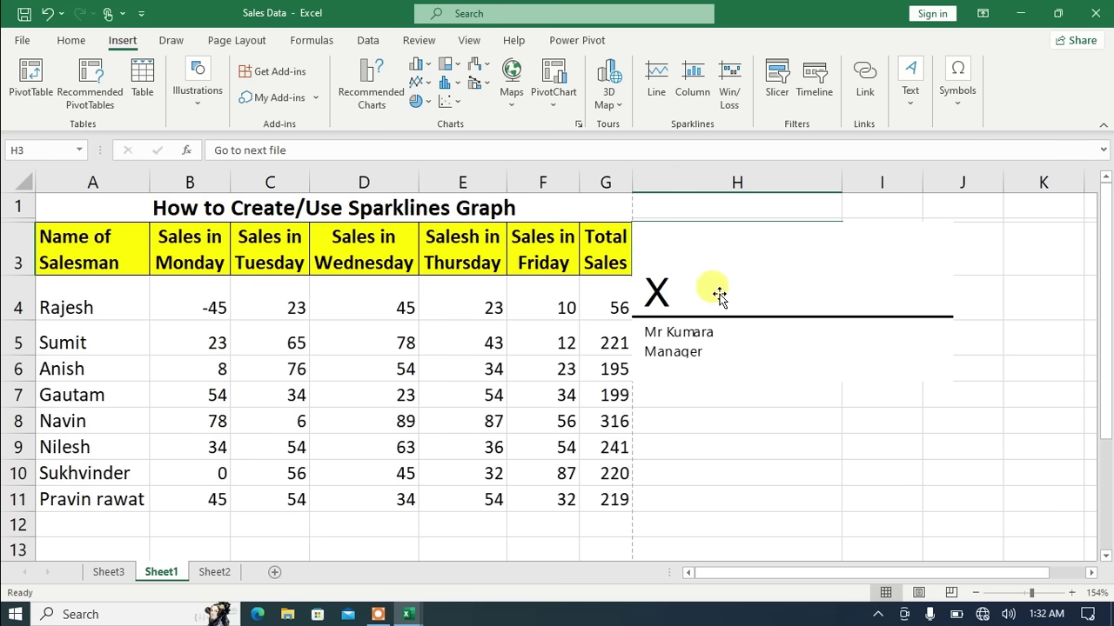
# Step: Move the signature line down below the sales table
pyautogui.moveTo(719, 296); pyautogui.dragTo(725, 500)
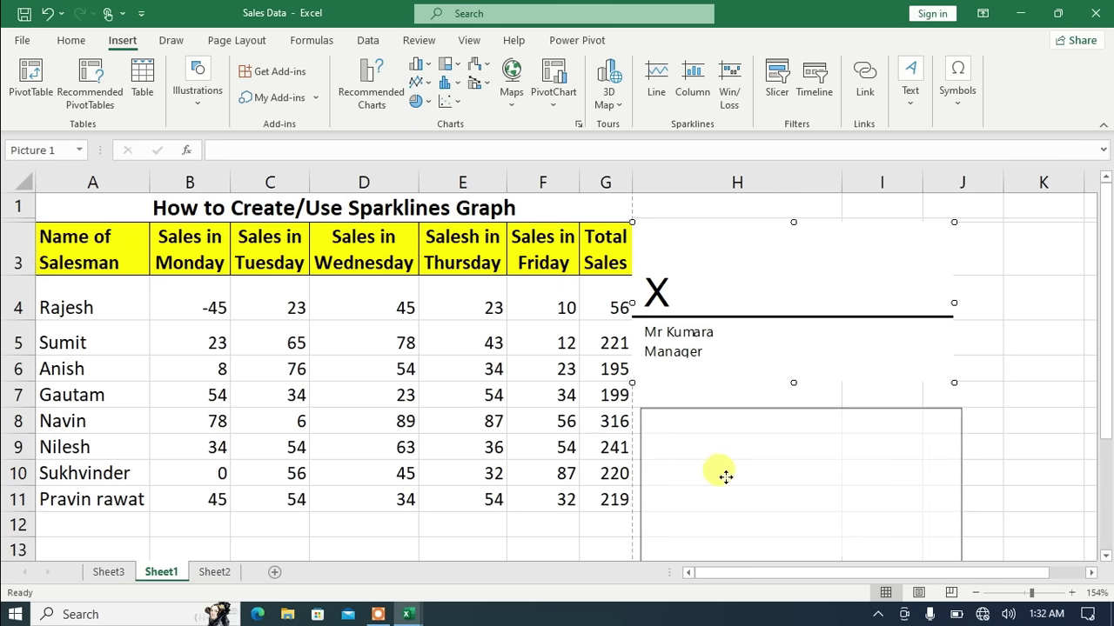
pyautogui.moveTo(725, 500)
pyautogui.mouseDown()
pyautogui.moveTo(525, 473)
pyautogui.moveTo(541, 290)
pyautogui.mouseUp()
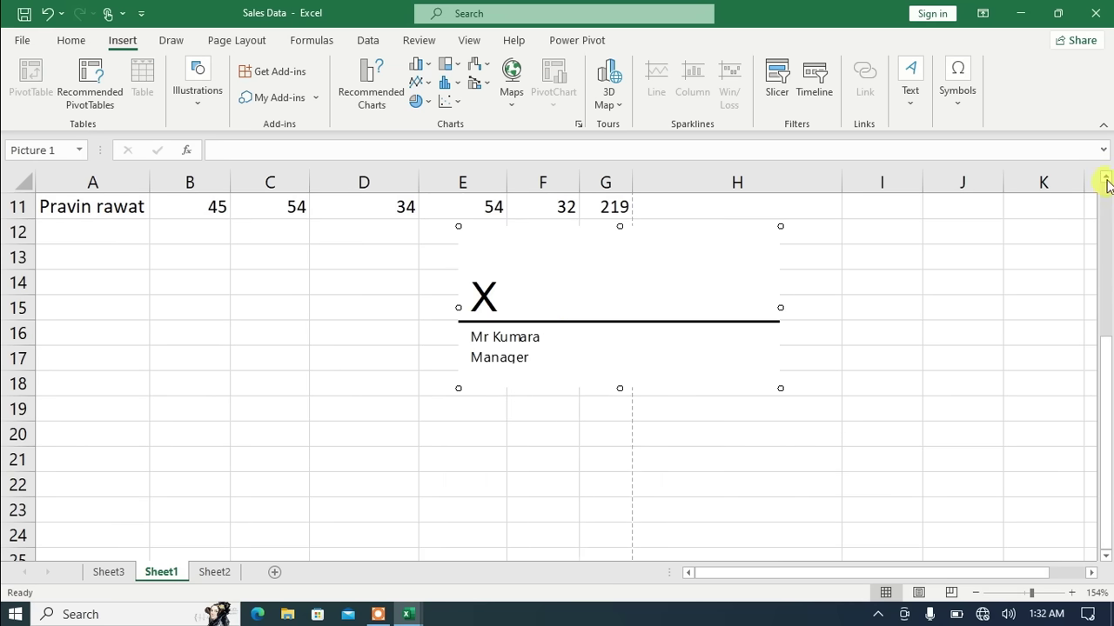
pyautogui.scroll(2, 1097, 193)
pyautogui.moveTo(577, 403); pyautogui.dragTo(602, 410)
pyautogui.click(882, 387)
pyautogui.moveTo(1105, 378); pyautogui.dragTo(1100, 374)
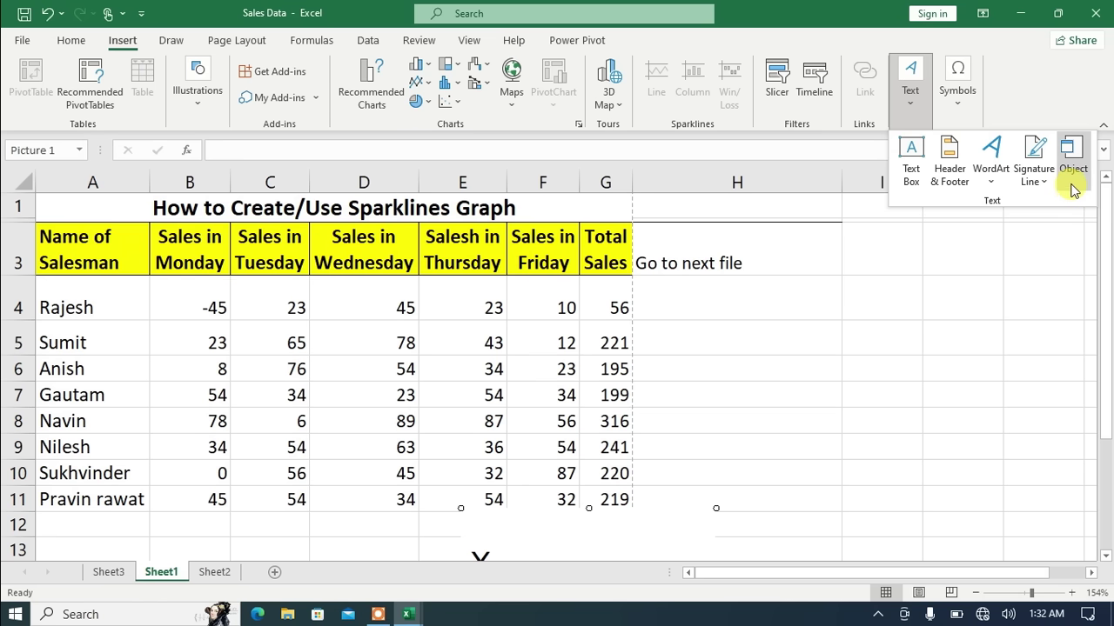
pyautogui.click(1071, 186)
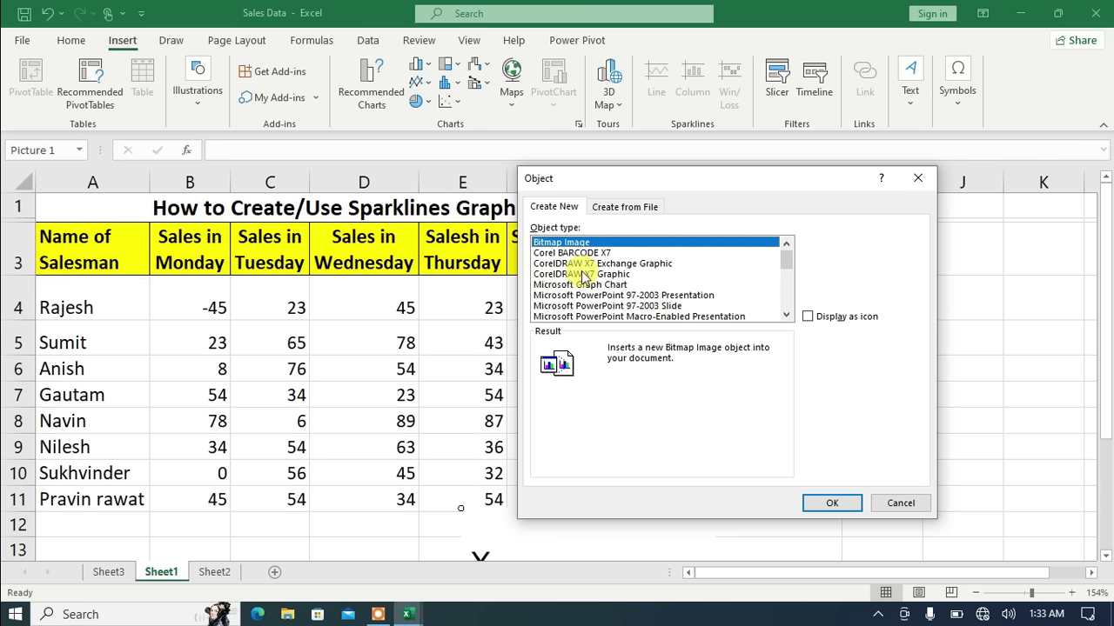
# Step: Choose Bitmap Image as the new object type on the Create New tab
pyautogui.moveTo(786, 259)
pyautogui.mouseDown()
pyautogui.moveTo(788, 309)
pyautogui.moveTo(785, 254)
pyautogui.mouseUp()
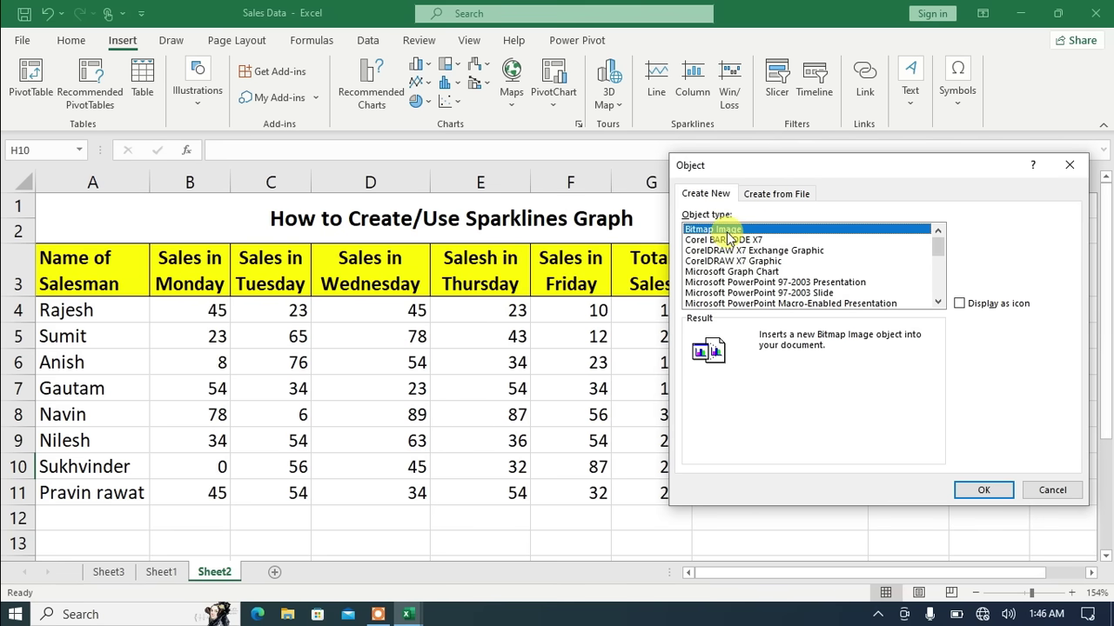
# Step: Embed a bitmap of a flower with a curving stem, placed beside the table in column H
pyautogui.click(975, 487)
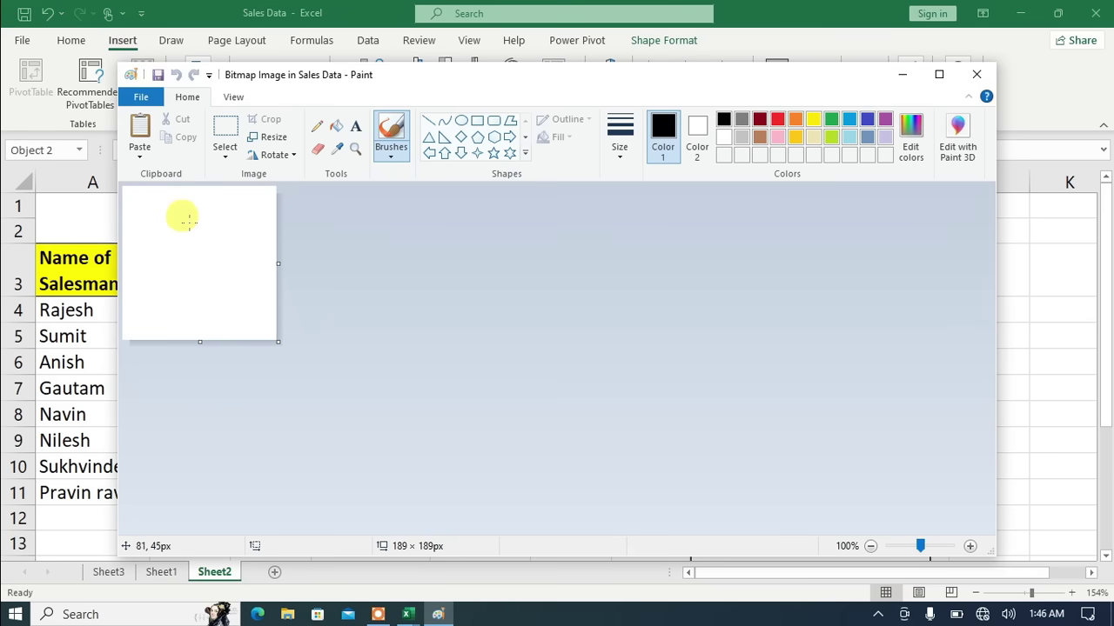
pyautogui.moveTo(185, 214)
pyautogui.mouseDown()
pyautogui.moveTo(207, 233)
pyautogui.moveTo(156, 244)
pyautogui.moveTo(179, 204)
pyautogui.mouseUp()
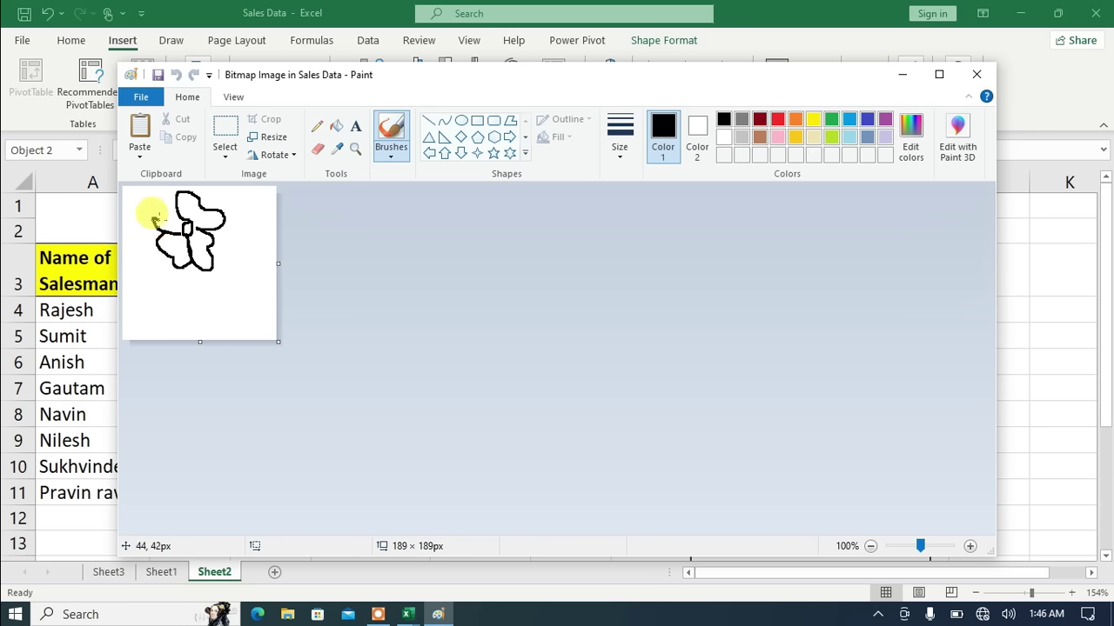
pyautogui.moveTo(194, 228); pyautogui.dragTo(224, 326)
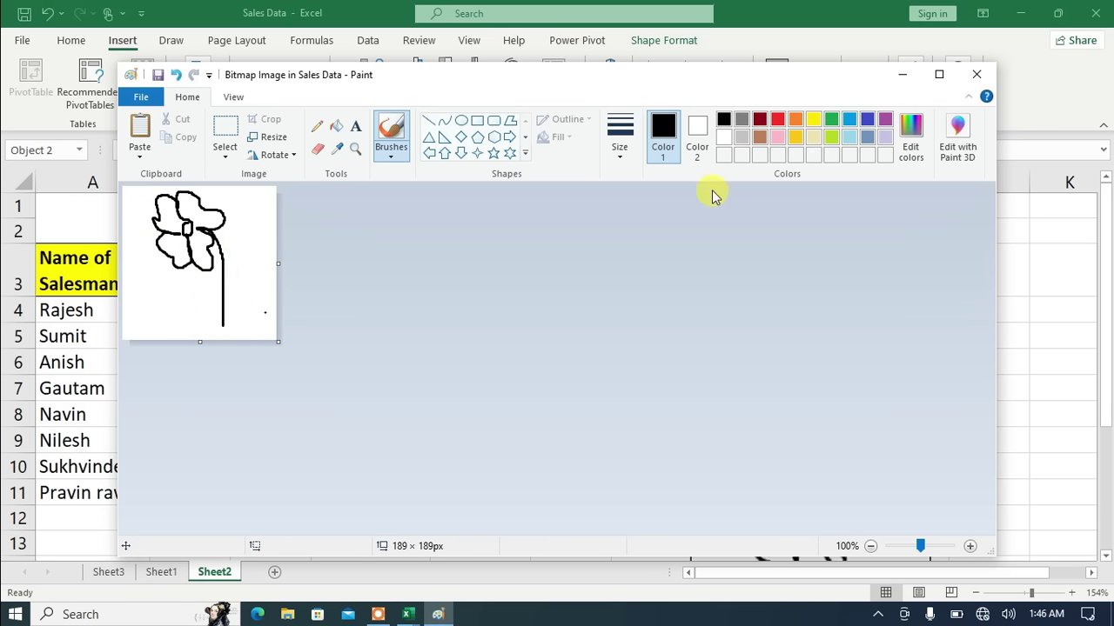
pyautogui.click(974, 74)
pyautogui.moveTo(795, 460); pyautogui.dragTo(852, 337)
pyautogui.click(852, 337)
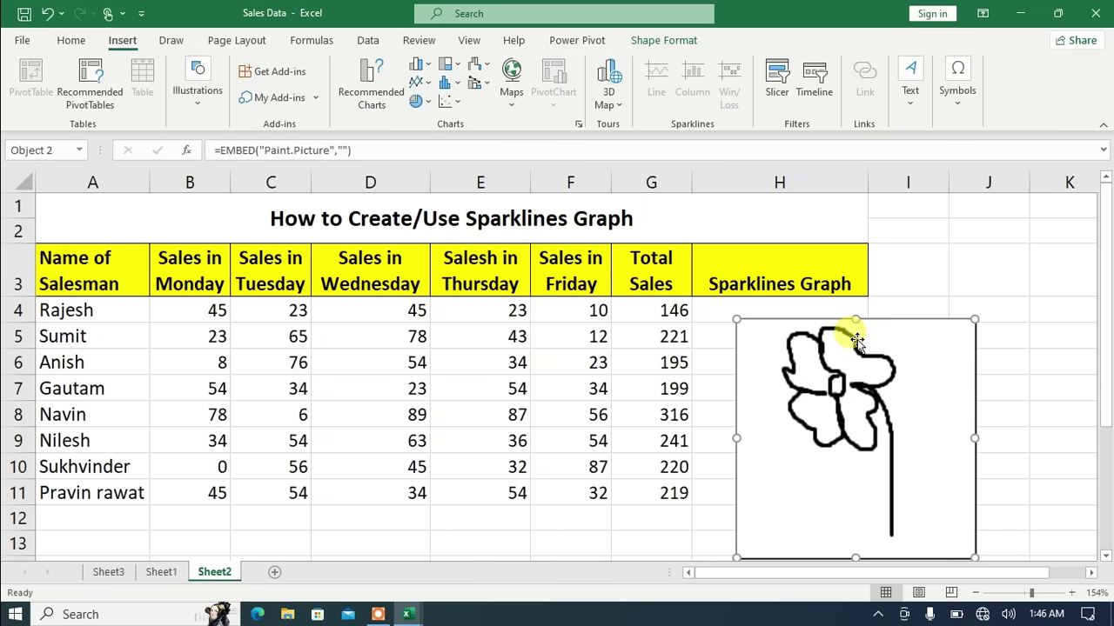
# Step: Fill the flower's petals orange in Paint, then delete the picture from the sheet
pyautogui.doubleClick(859, 383)
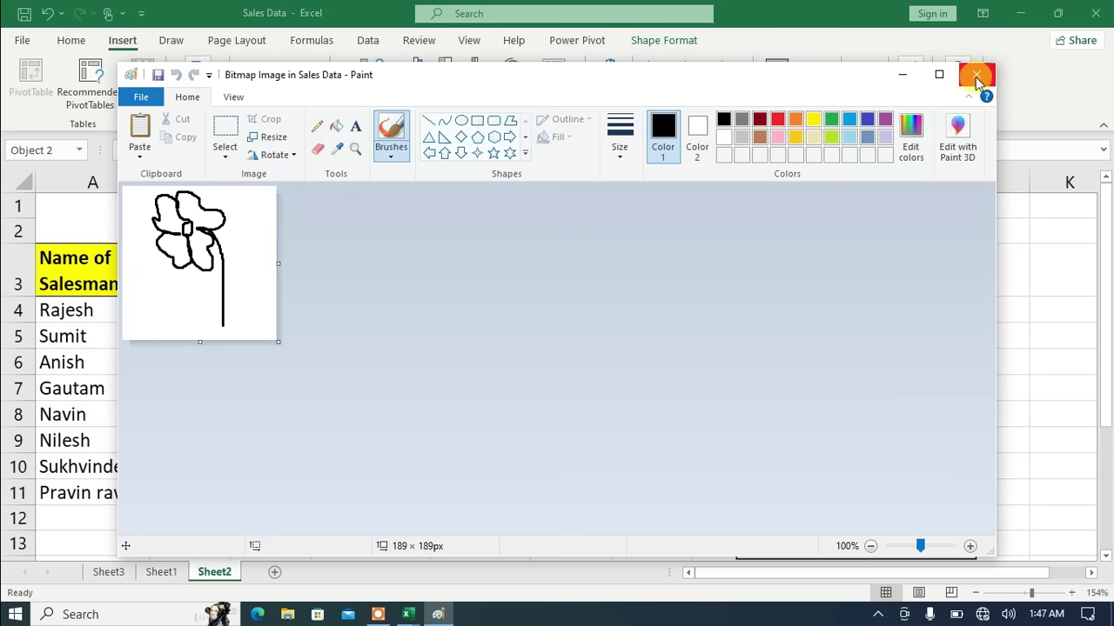
pyautogui.click(336, 126)
pyautogui.click(795, 121)
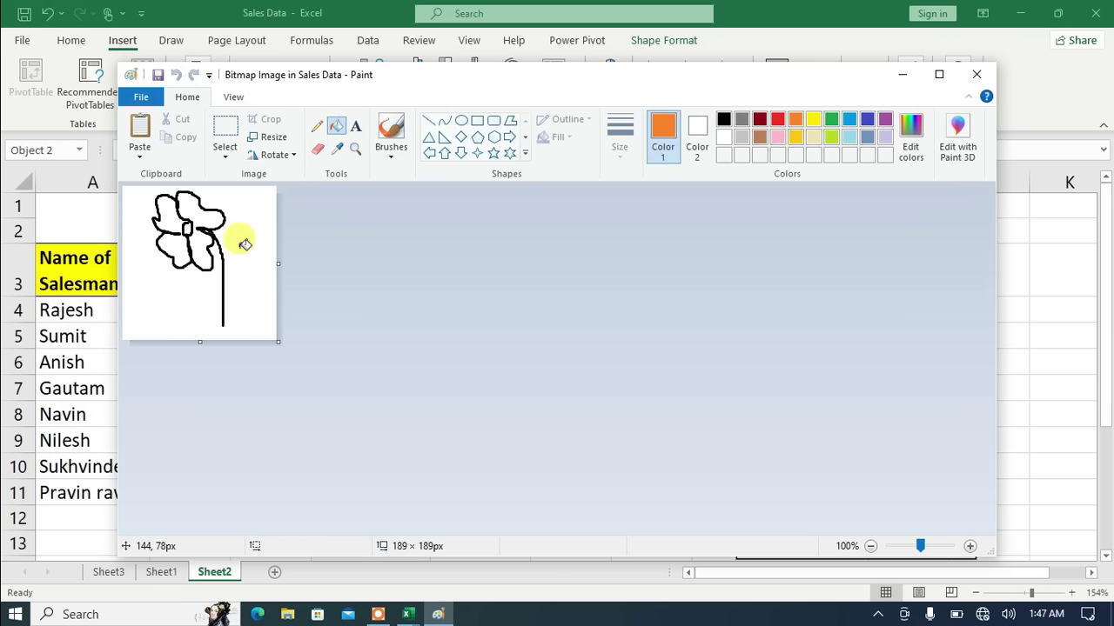
pyautogui.click(192, 223)
pyautogui.click(180, 242)
pyautogui.click(170, 217)
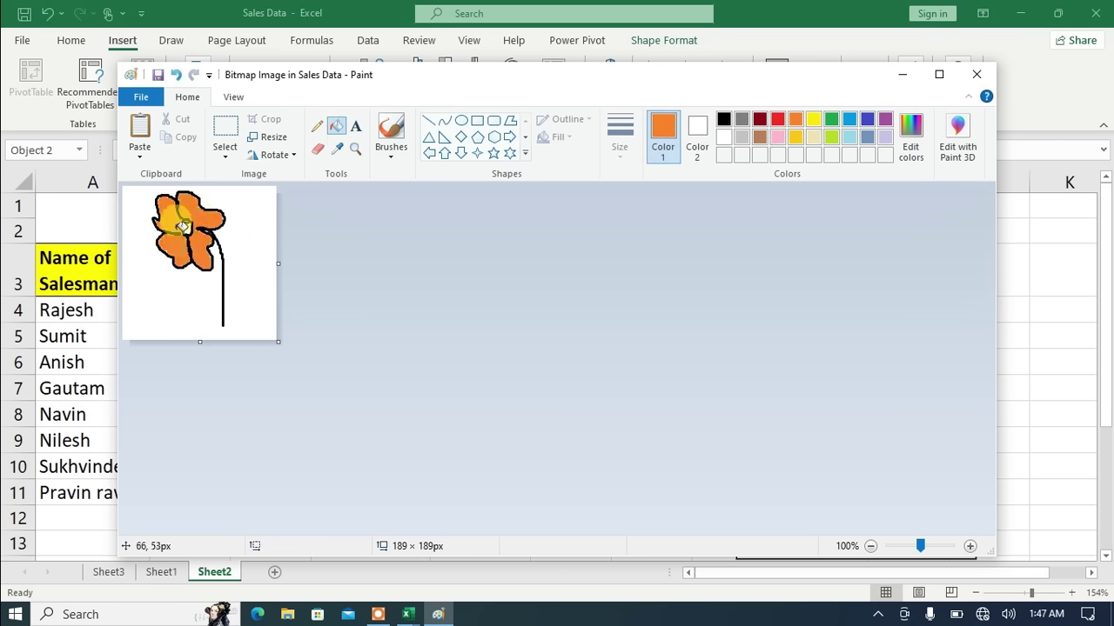
pyautogui.click(976, 74)
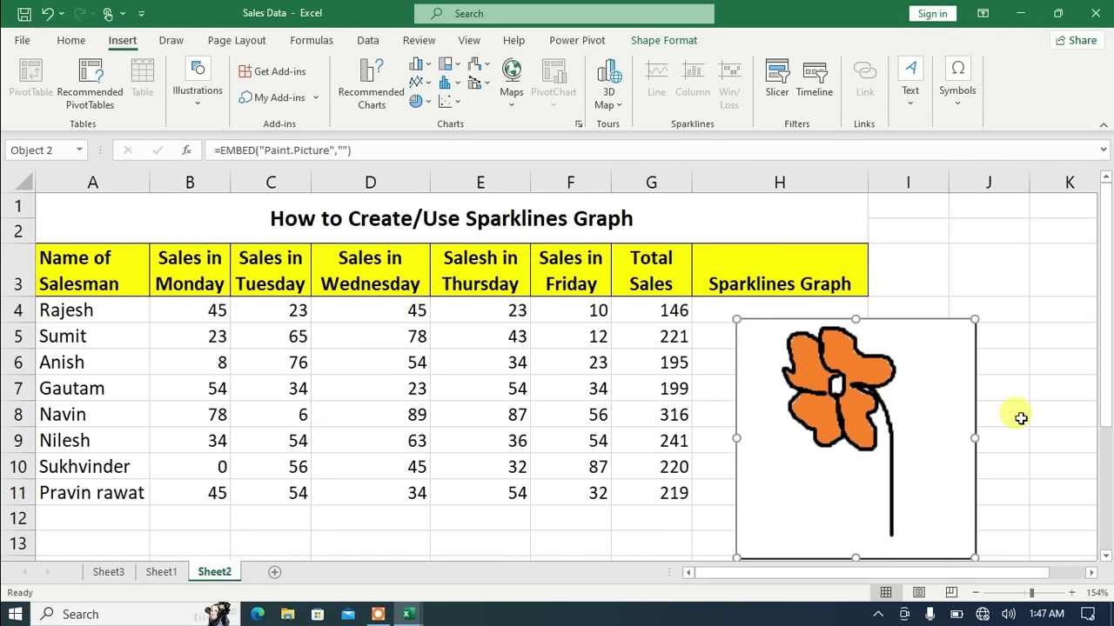
pyautogui.press('Delete')
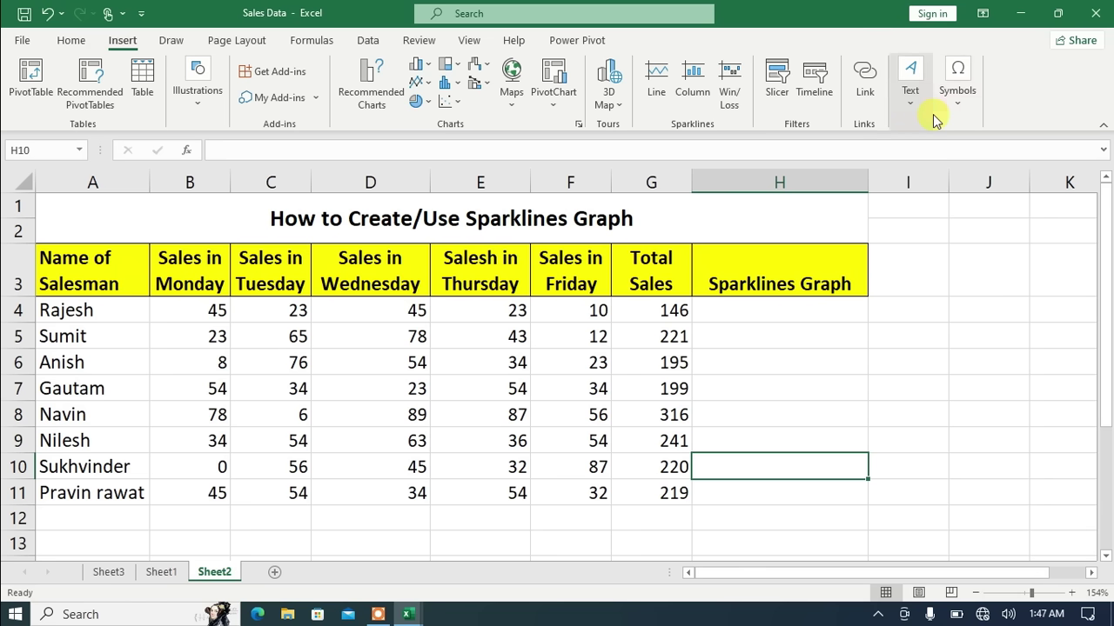
# Step: Insert the Binomial Theorem equation and move it right of the table into column H
pyautogui.click(959, 110)
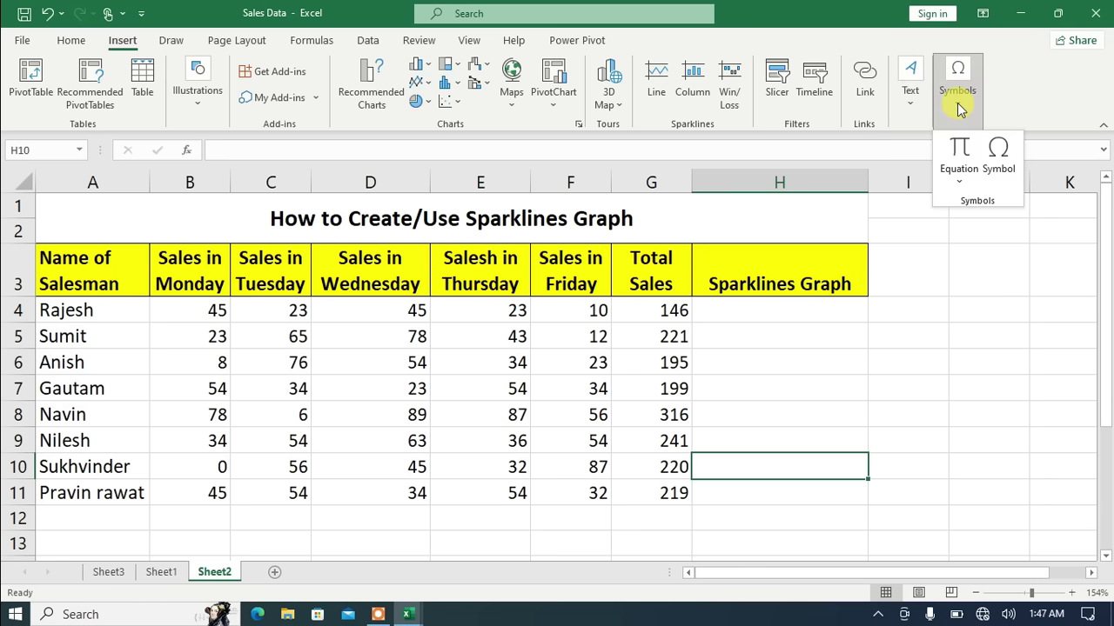
pyautogui.click(966, 181)
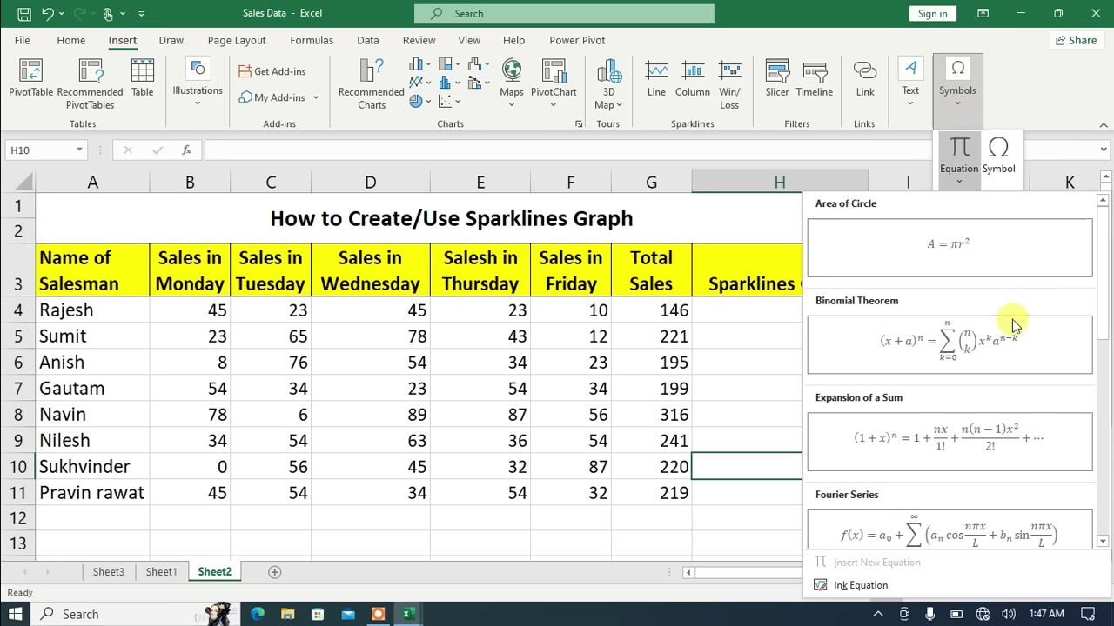
pyautogui.click(951, 348)
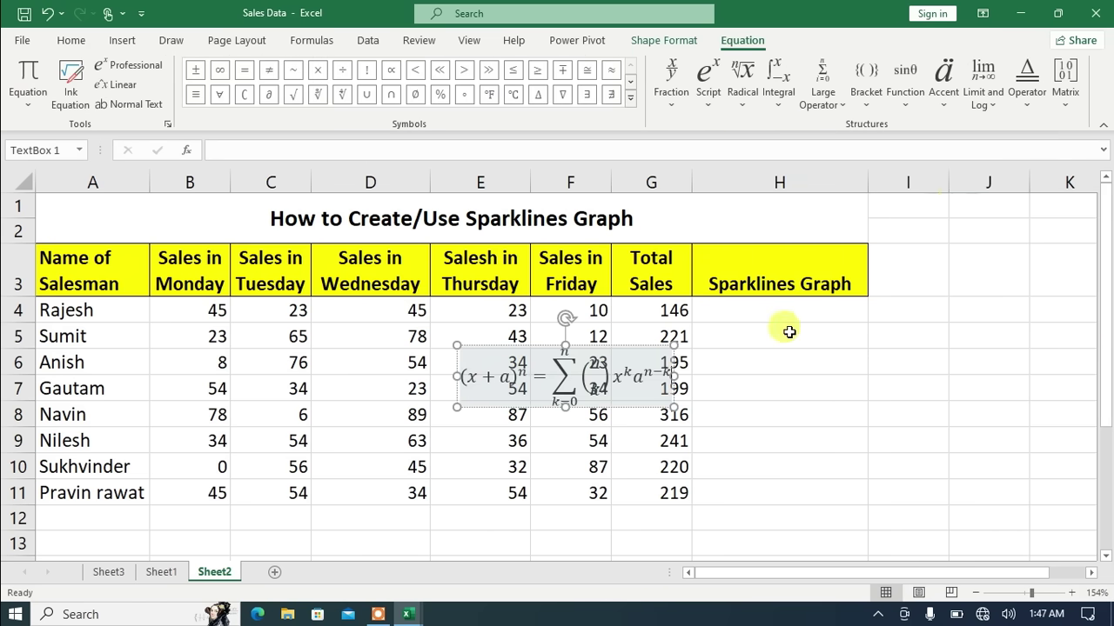
pyautogui.moveTo(626, 346); pyautogui.dragTo(919, 341)
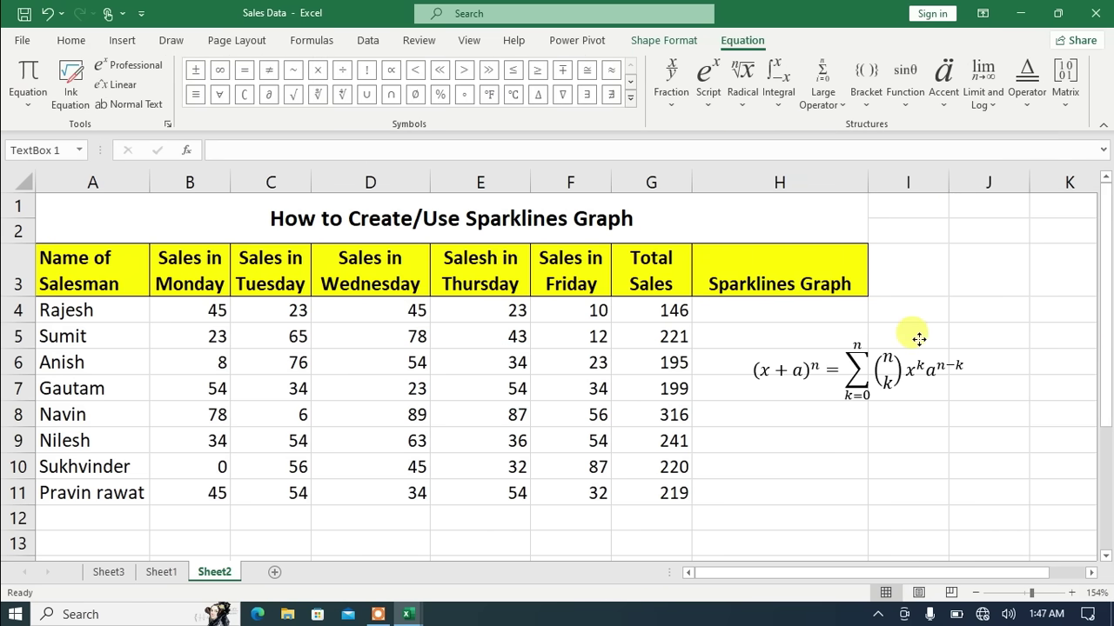
pyautogui.click(919, 339)
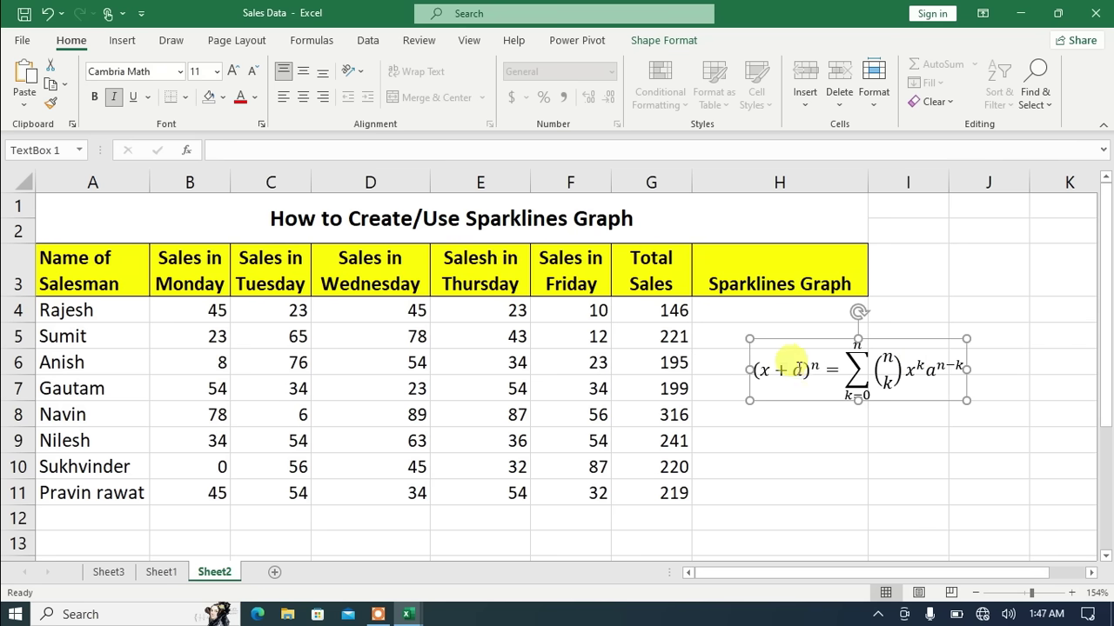
# Step: Edit the equation's left side from (x + a)^n to (x + b)^n
pyautogui.click(794, 369)
pyautogui.moveTo(794, 367); pyautogui.dragTo(846, 371)
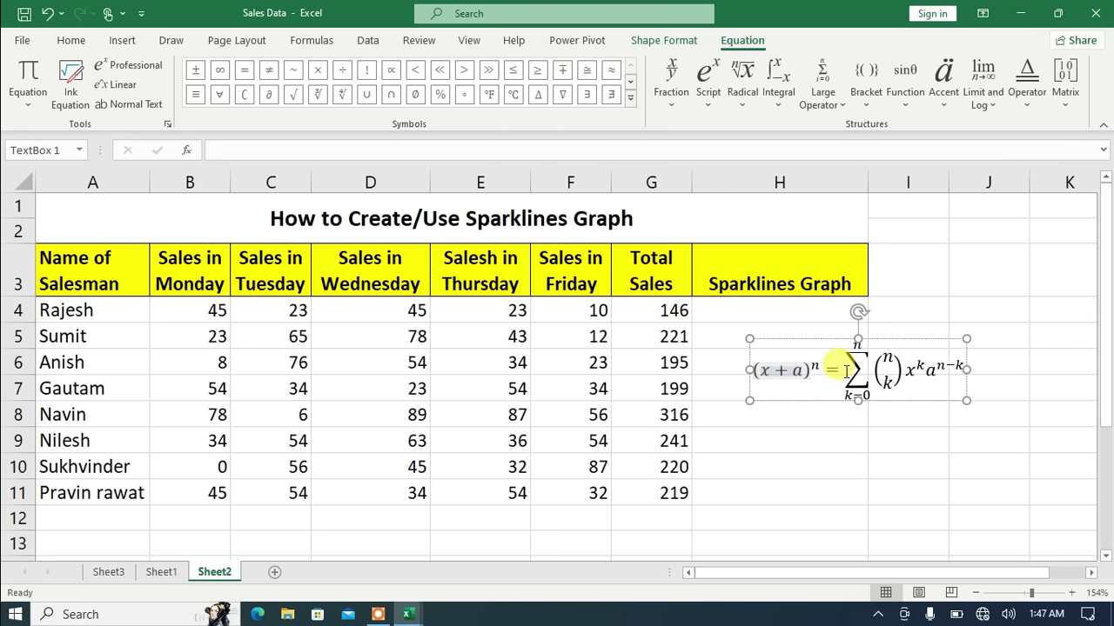
pyautogui.press('Delete')
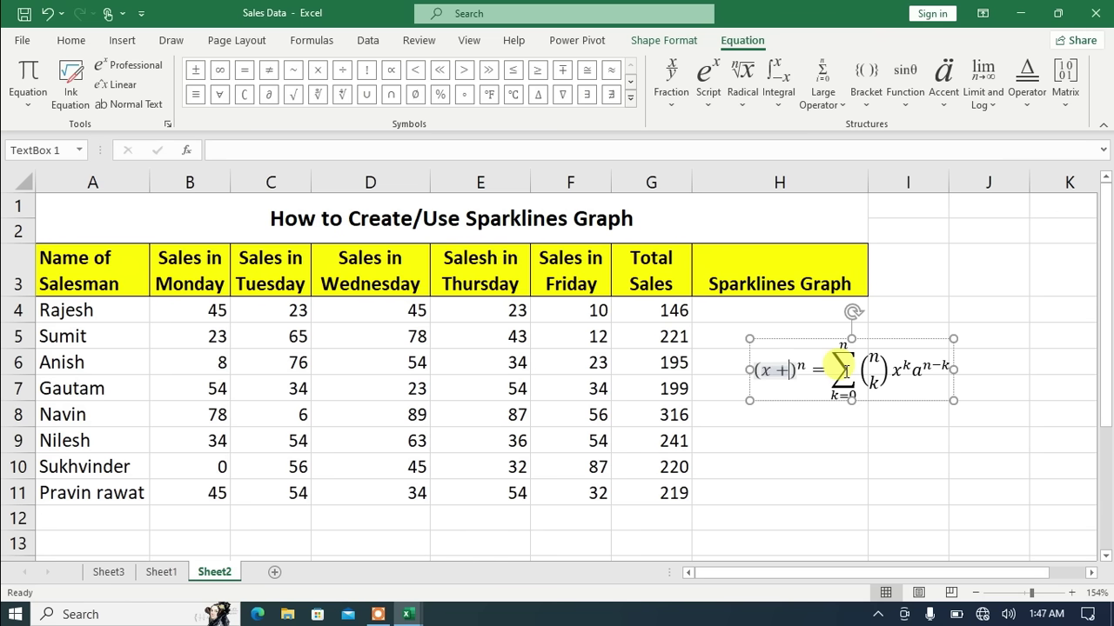
pyautogui.write('b')
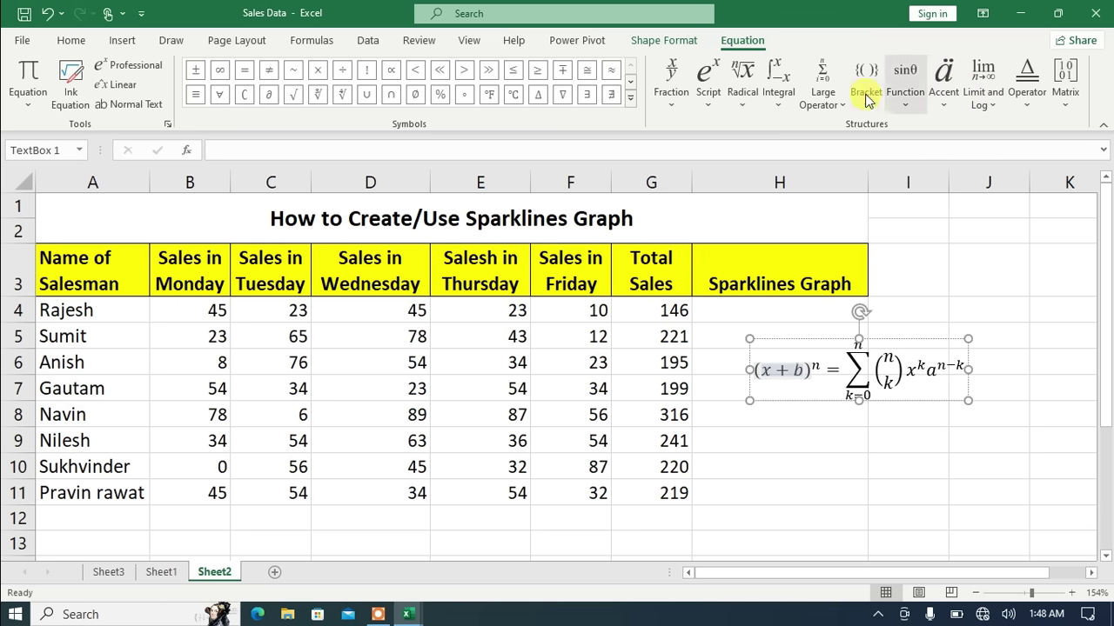
pyautogui.click(678, 106)
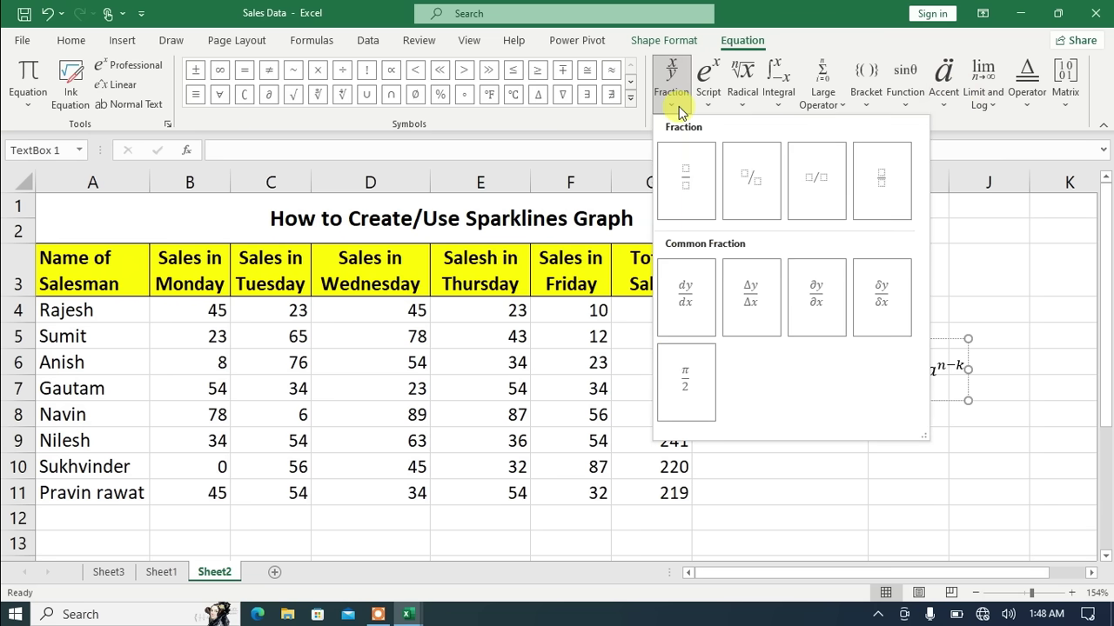
pyautogui.click(707, 100)
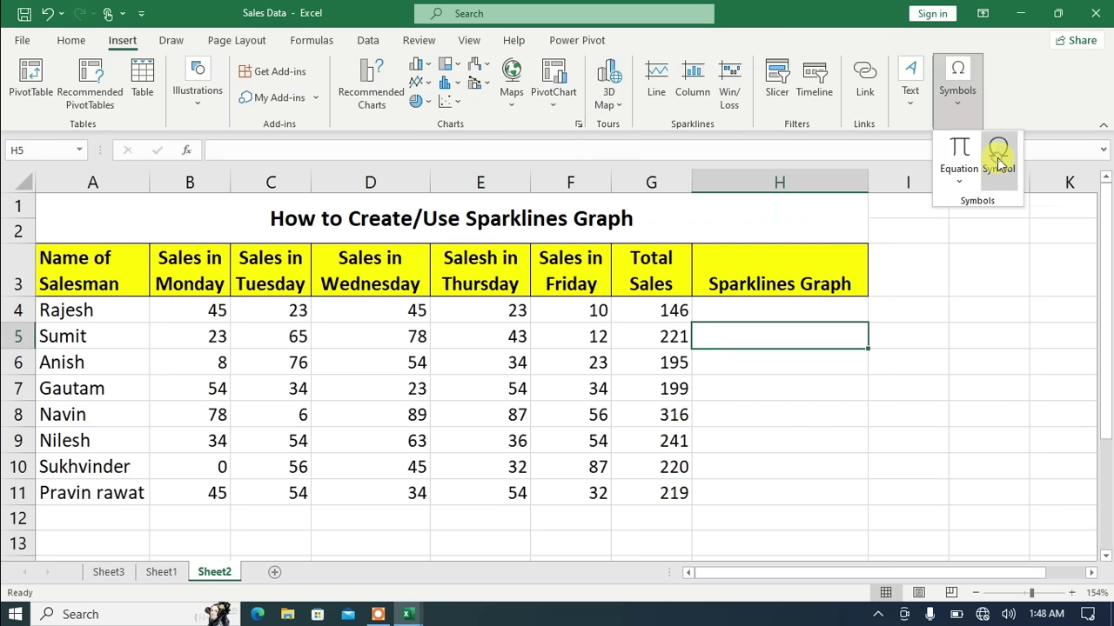
# Step: In the Symbol dialog, pick the Wingdings 2 font and insert the pointing-hand symbol into H5
pyautogui.click(995, 157)
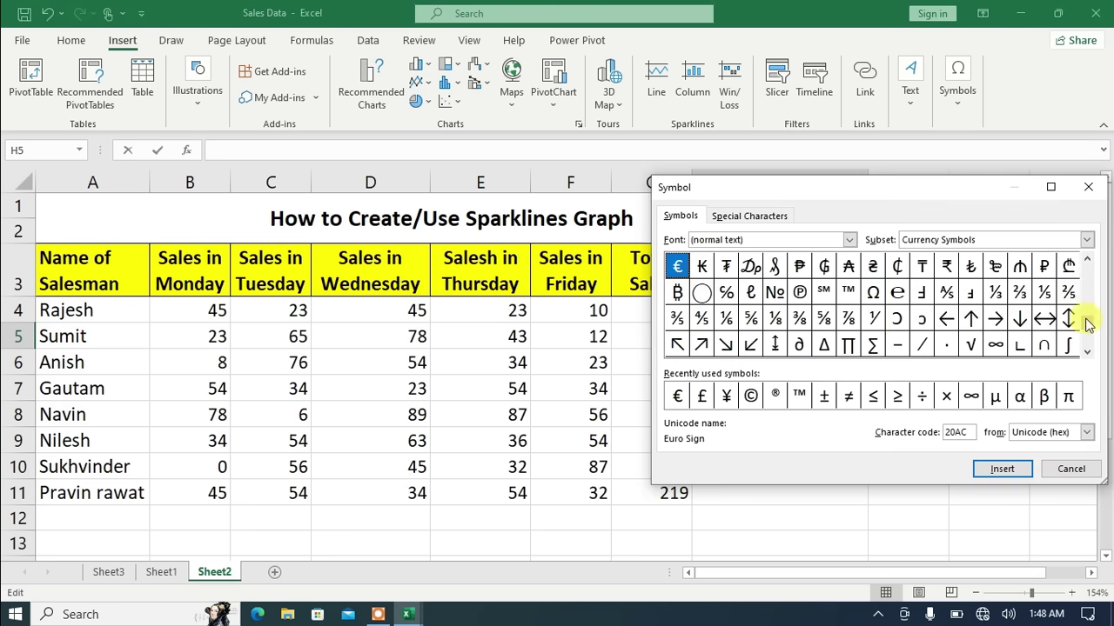
pyautogui.moveTo(1088, 338); pyautogui.dragTo(1094, 348)
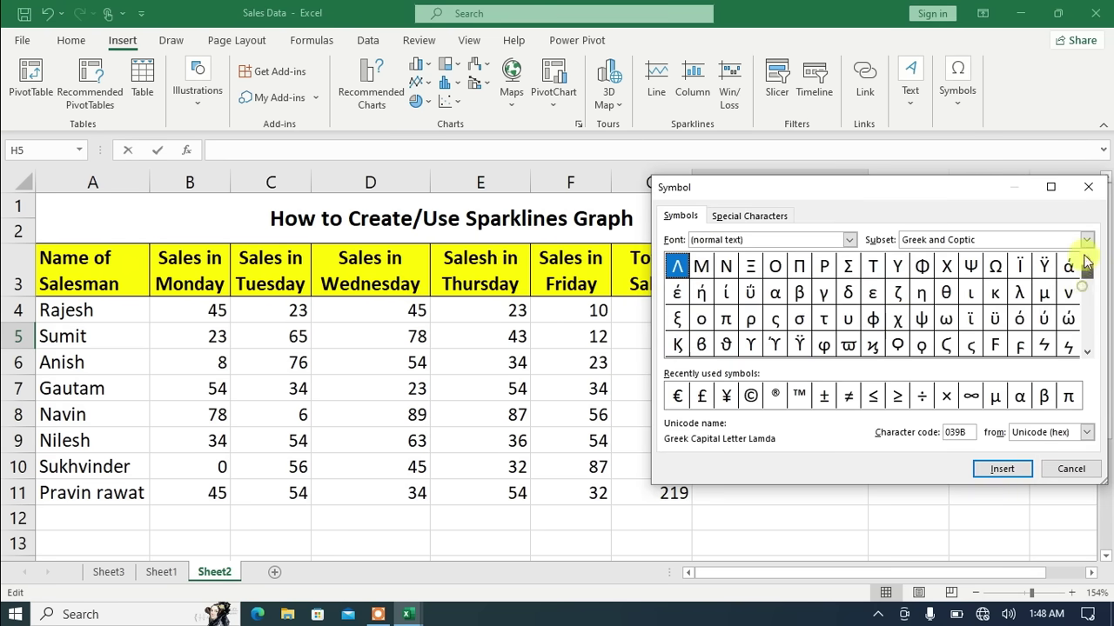
pyautogui.moveTo(1095, 348); pyautogui.dragTo(1088, 252)
pyautogui.click(849, 240)
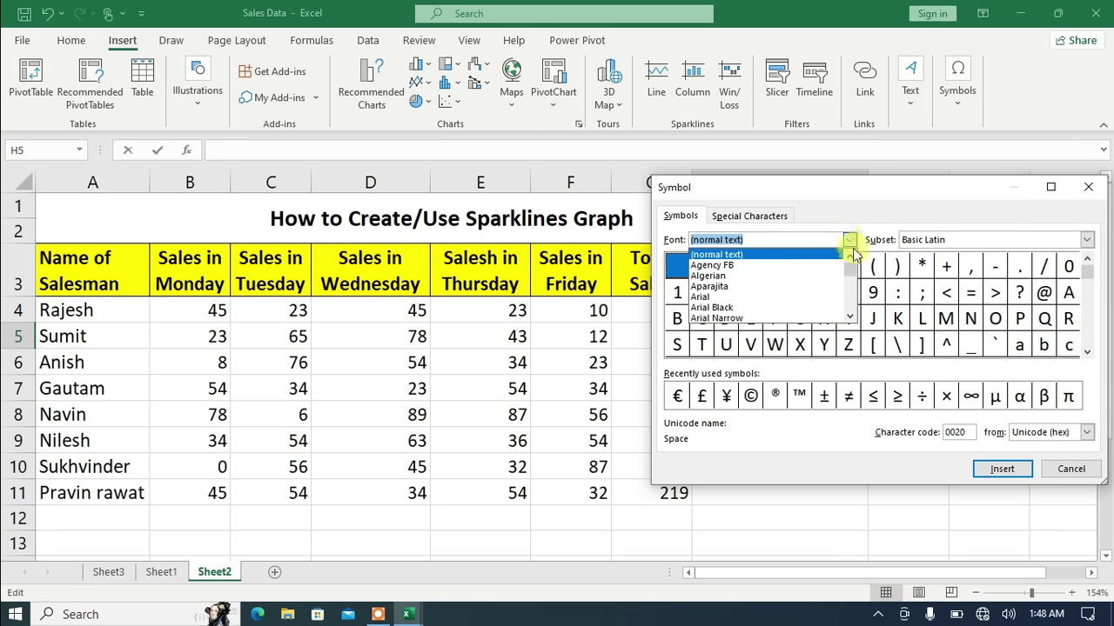
pyautogui.moveTo(855, 270); pyautogui.dragTo(850, 301)
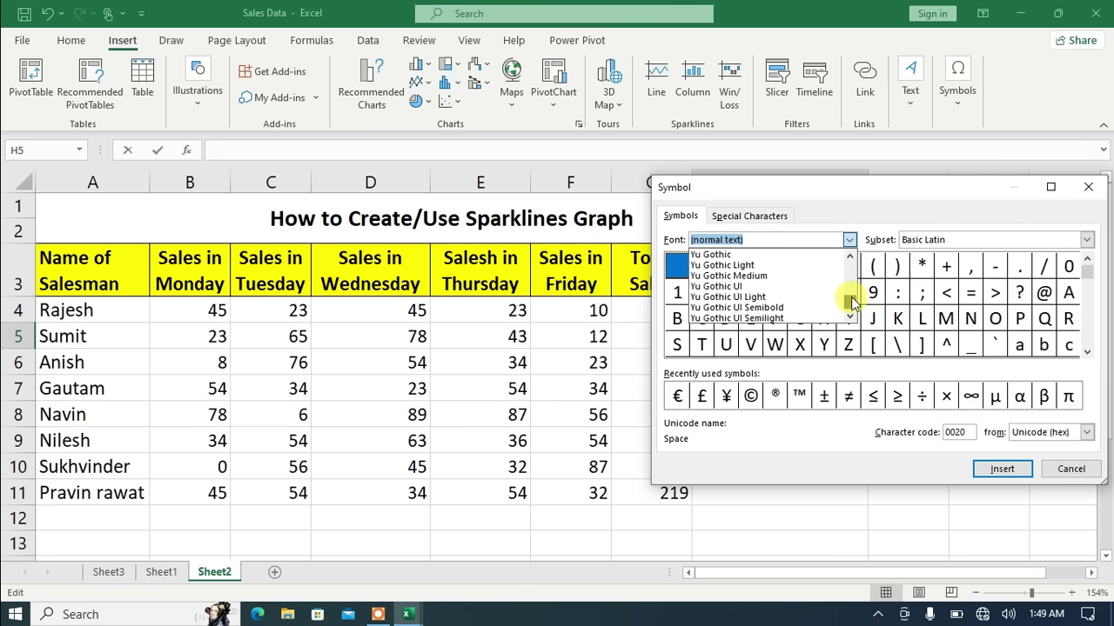
pyautogui.click(850, 256)
pyautogui.scroll(1, 856, 263)
pyautogui.click(730, 275)
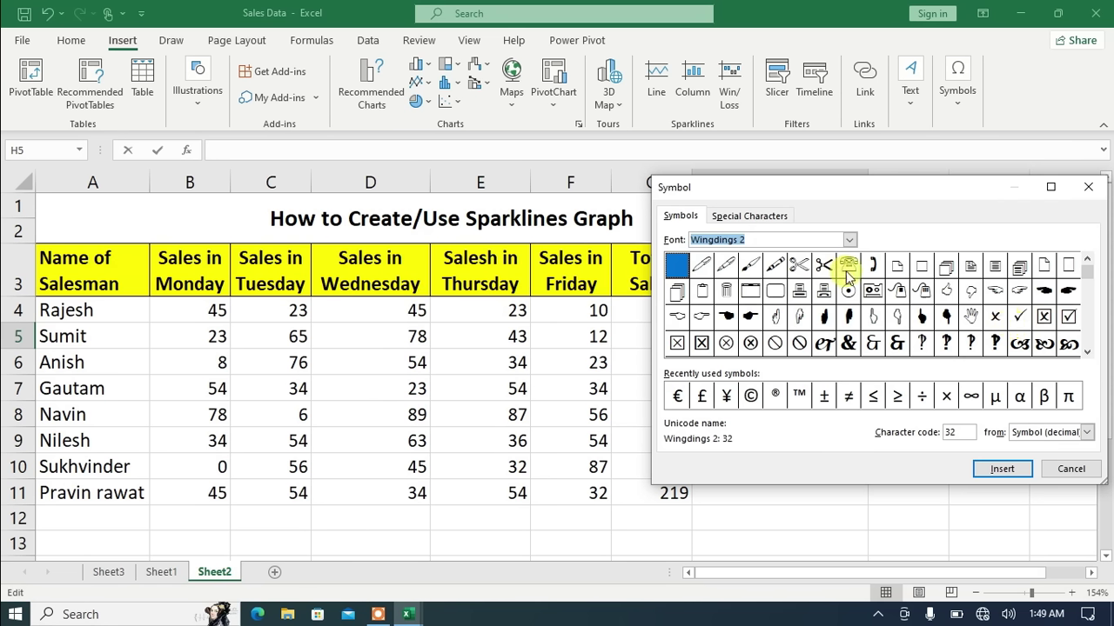
pyautogui.click(750, 322)
pyautogui.click(1001, 470)
pyautogui.click(1056, 469)
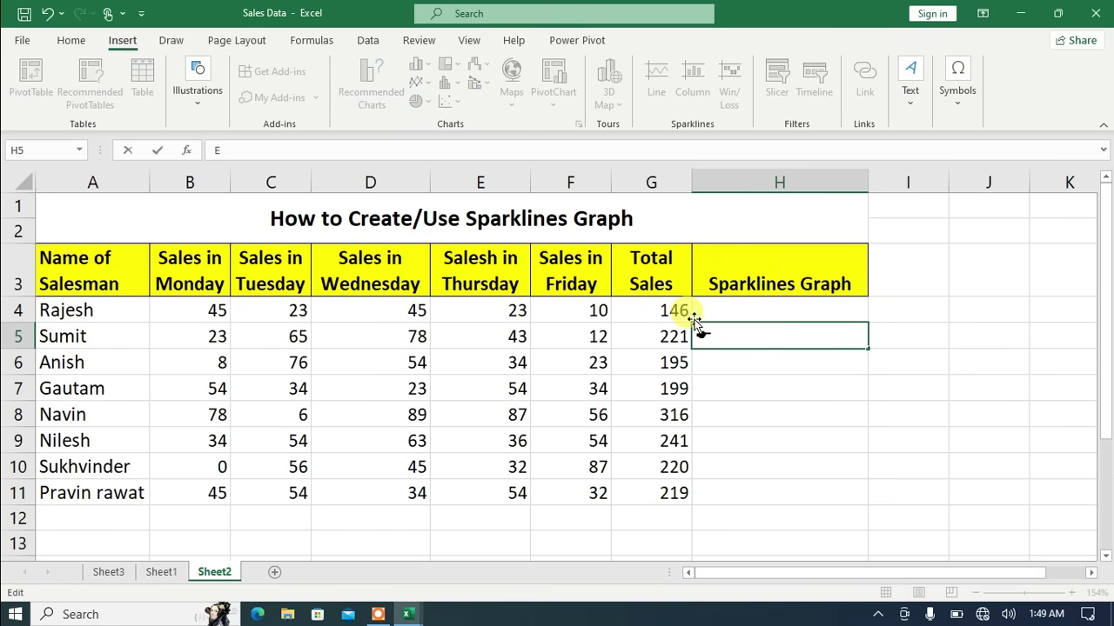